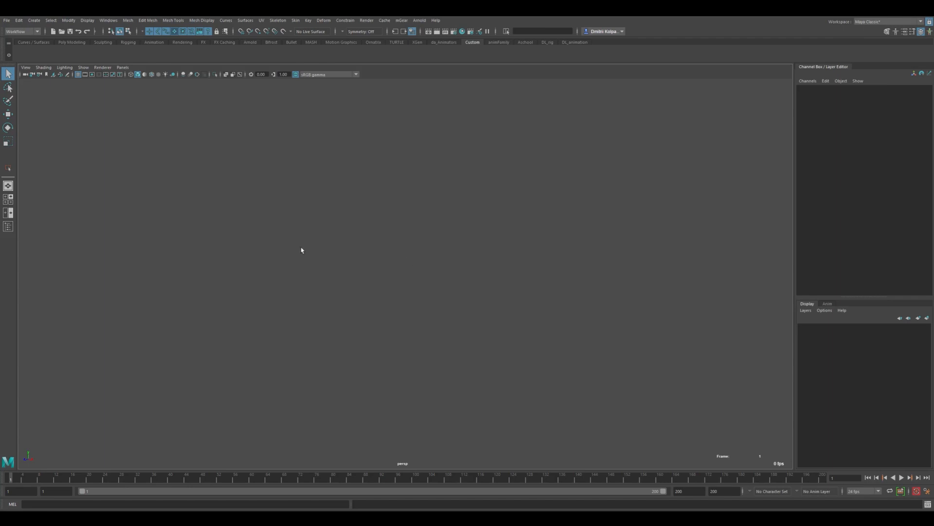
- Reference the rig file ais_mik_e.ma from the rig_ready folder into the empty scene
{"action": "left_click", "coordinate": [7, 20]}
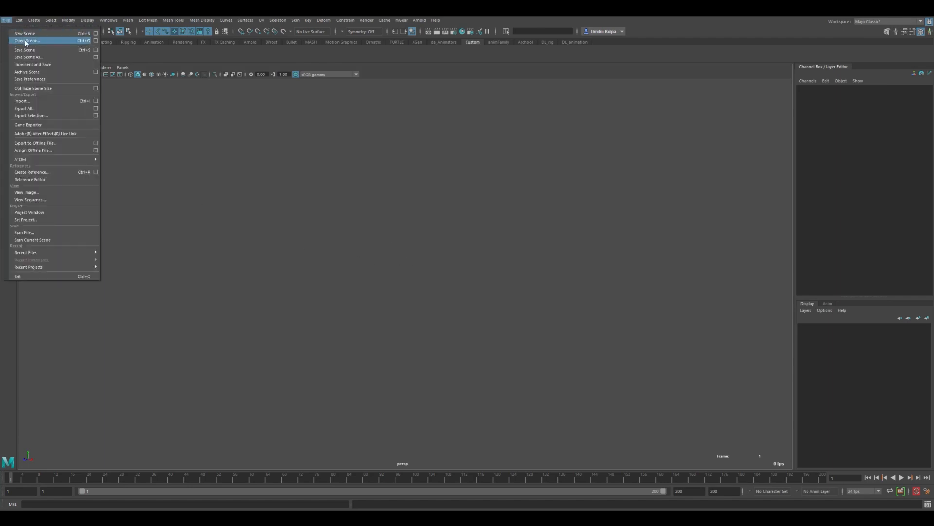
{"action": "left_click", "coordinate": [64, 174]}
{"action": "left_click", "coordinate": [378, 149]}
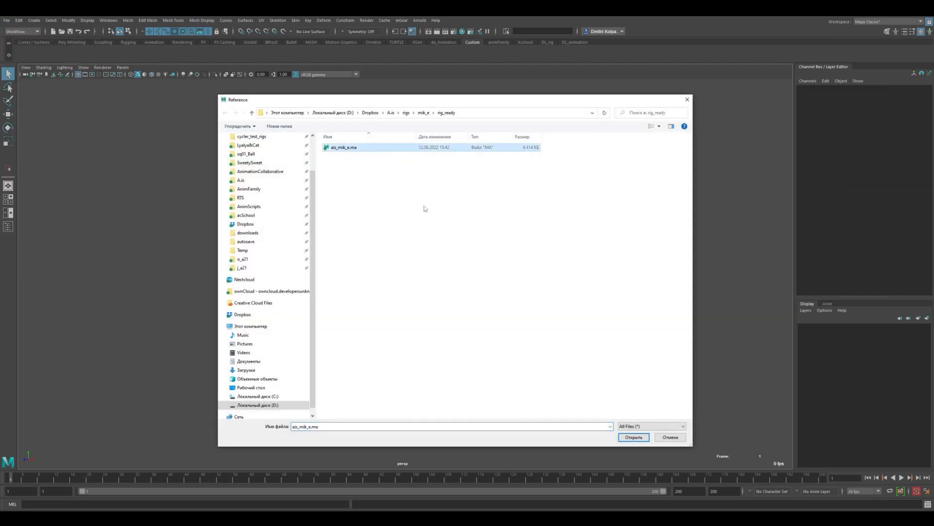
{"action": "left_click", "coordinate": [634, 434]}
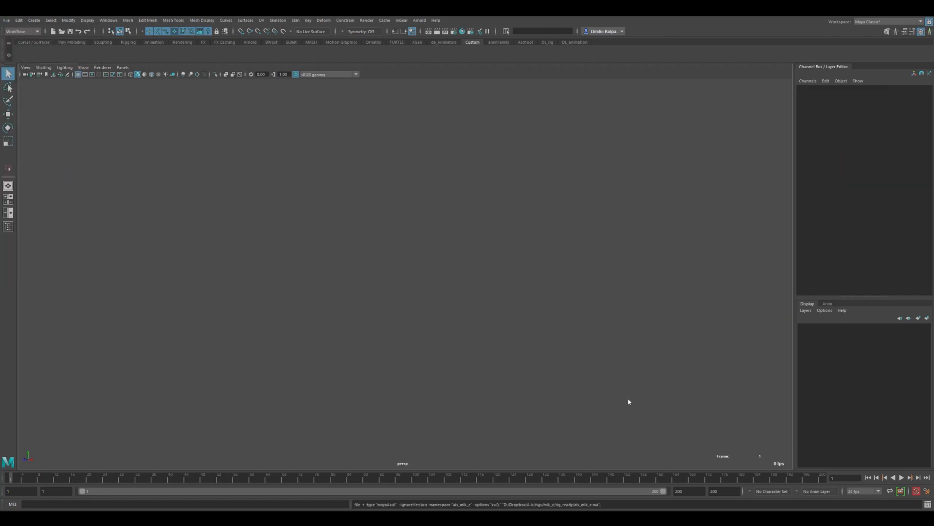
- Enable textured display and multisample anti-aliasing in the perspective viewport showing the robot
{"action": "right_click_drag", "start_coordinate": [501, 304], "coordinate": [385, 209], "text": "alt"}
{"action": "right_click_drag", "start_coordinate": [468, 304], "coordinate": [369, 183], "text": "alt"}
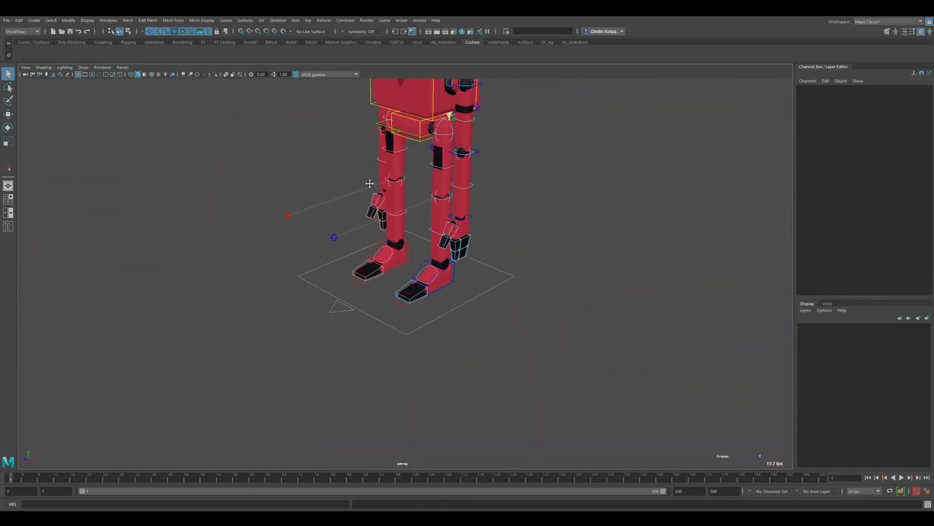
{"action": "middle_click_drag", "start_coordinate": [370, 183], "coordinate": [357, 291], "text": "alt"}
{"action": "left_click_drag", "start_coordinate": [356, 291], "coordinate": [420, 278], "text": "alt"}
{"action": "middle_click_drag", "start_coordinate": [420, 278], "coordinate": [399, 308], "text": "alt"}
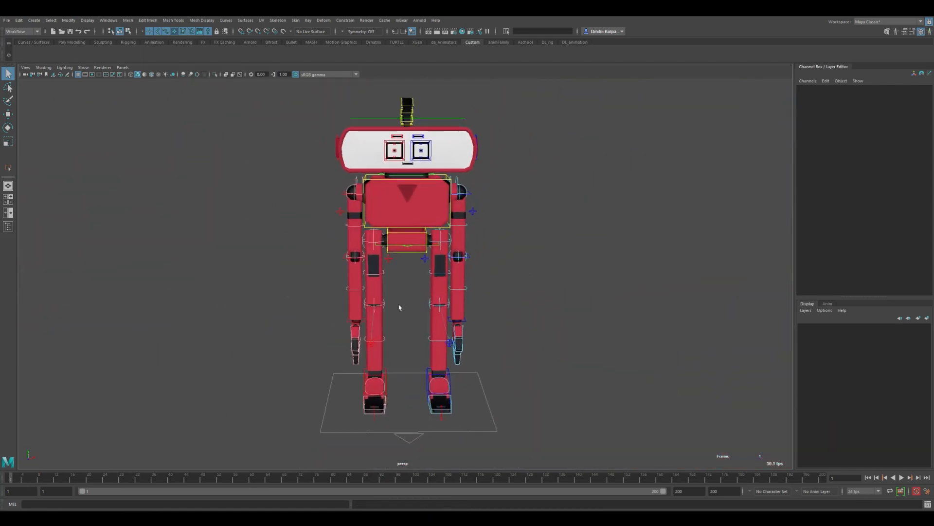
{"action": "left_click", "coordinate": [158, 75]}
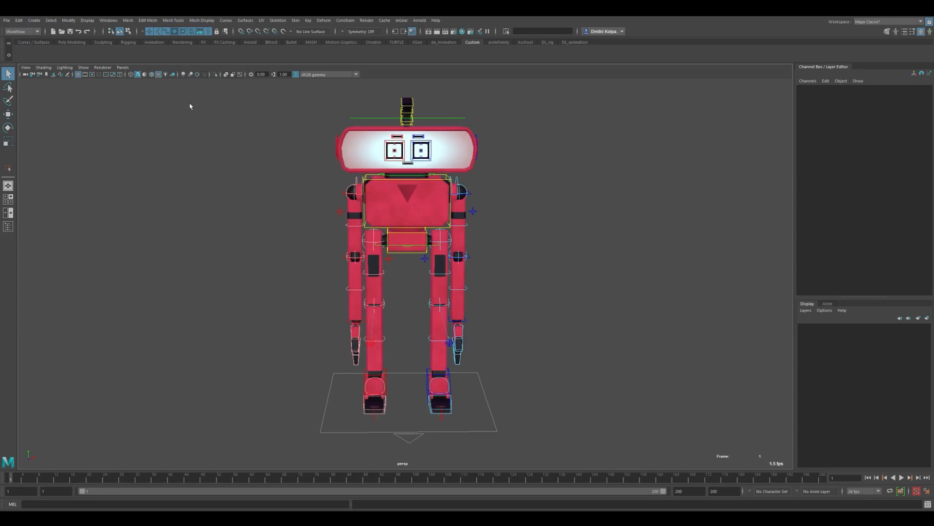
{"action": "left_click", "coordinate": [197, 74]}
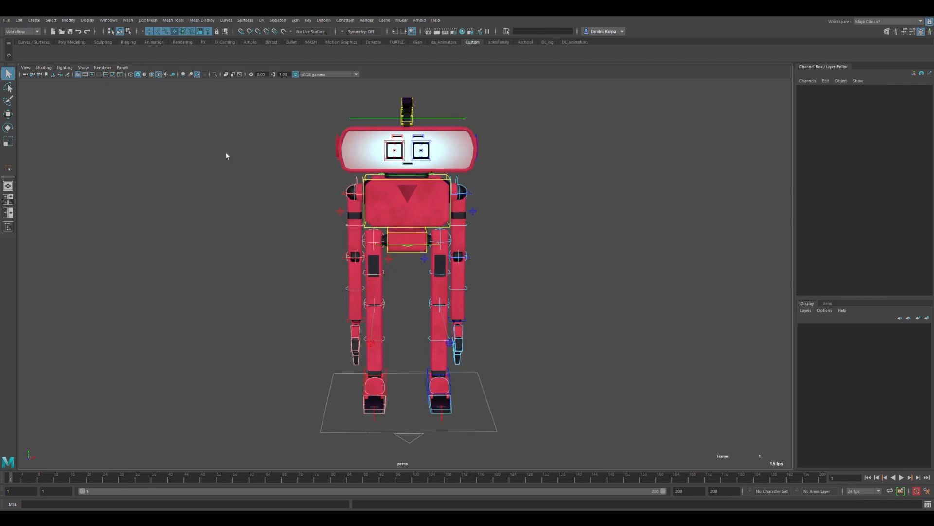
- Compare the robot's torso and shoulder edges up close with multisample anti-aliasing off and on
{"action": "scroll", "coordinate": [437, 160], "scroll_direction": "up", "scroll_amount": 6}
{"action": "middle_click_drag", "start_coordinate": [435, 151], "coordinate": [459, 299], "text": "alt"}
{"action": "scroll", "coordinate": [390, 239], "scroll_direction": "up", "scroll_amount": 4}
{"action": "middle_click_drag", "start_coordinate": [367, 217], "coordinate": [489, 212], "text": "alt"}
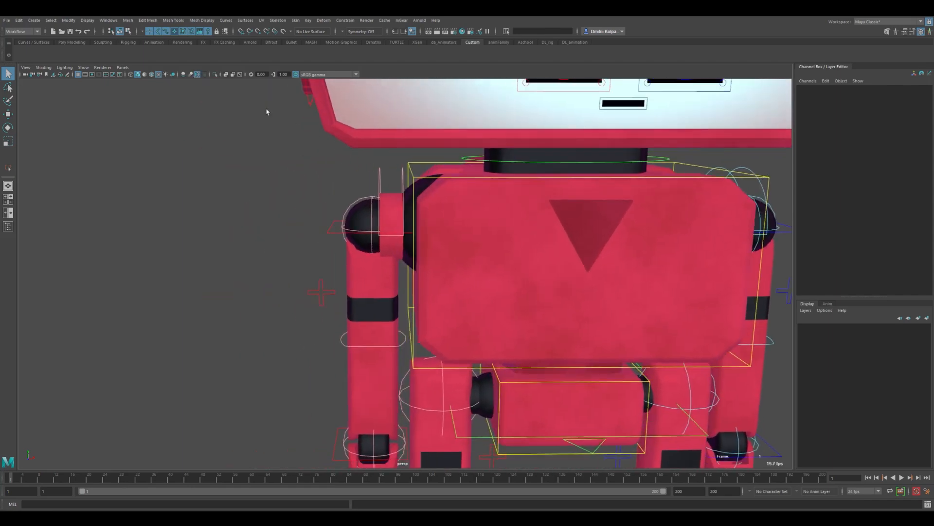
{"action": "left_click_drag", "start_coordinate": [288, 169], "coordinate": [313, 168], "text": "alt"}
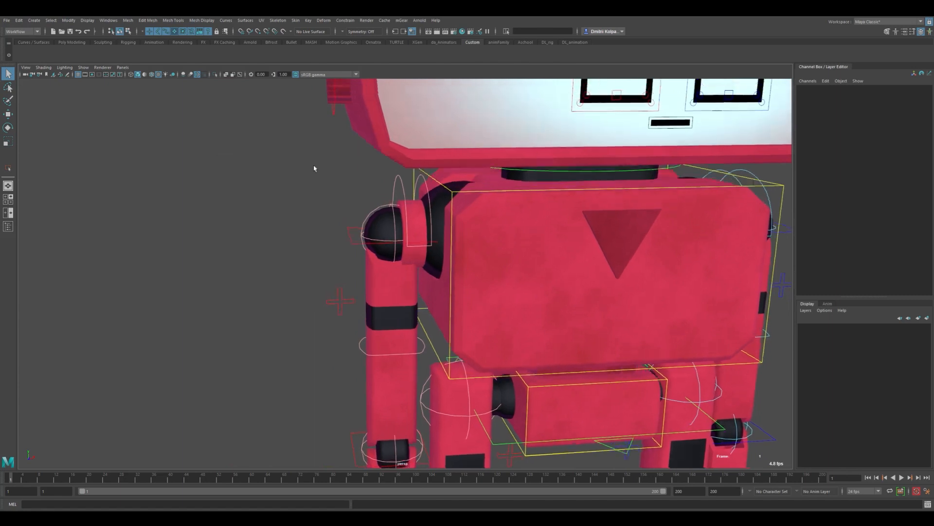
{"action": "left_click", "coordinate": [197, 75]}
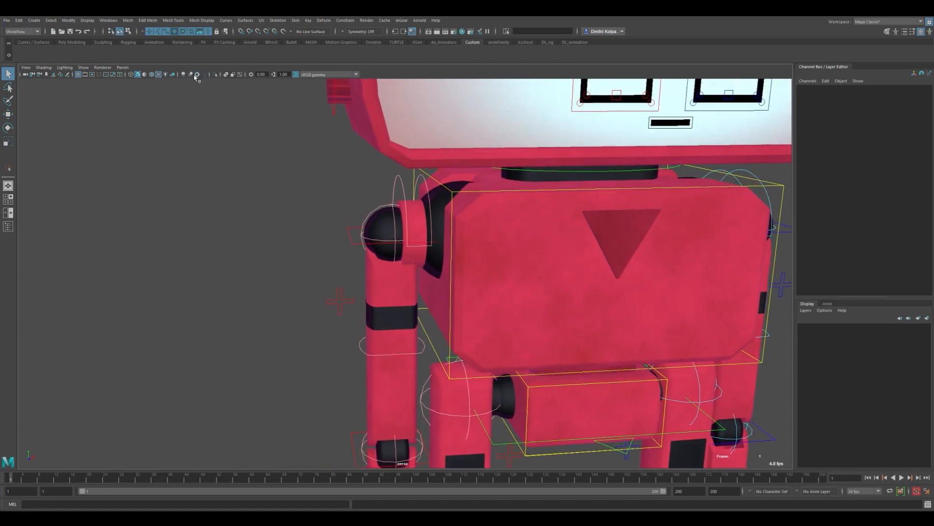
{"action": "left_click", "coordinate": [197, 75]}
{"action": "left_click", "coordinate": [196, 75]}
{"action": "left_click", "coordinate": [197, 75]}
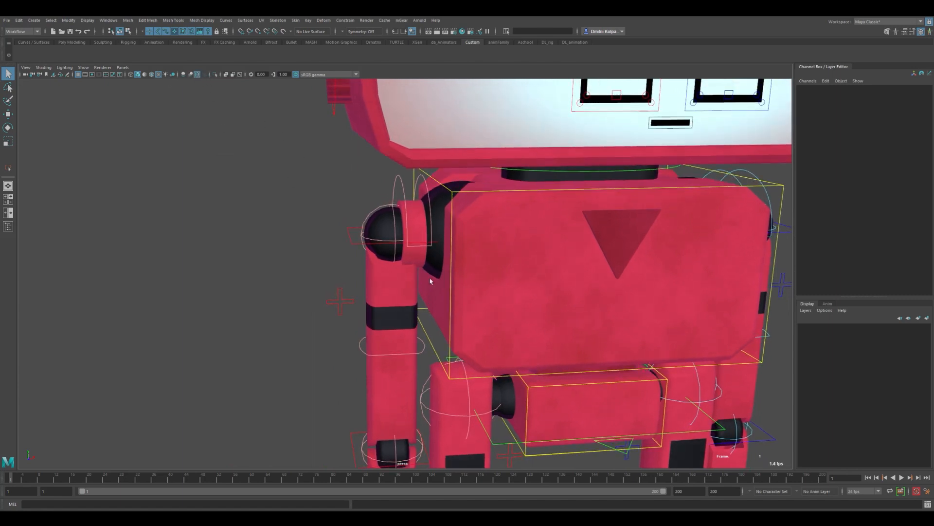
- Select the rig's Main control, the large ground square around the feet
{"action": "right_click_drag", "start_coordinate": [431, 280], "coordinate": [340, 270], "text": "alt"}
{"action": "middle_click_drag", "start_coordinate": [446, 247], "coordinate": [428, 178], "text": "alt"}
{"action": "right_click_drag", "start_coordinate": [455, 263], "coordinate": [491, 266], "text": "alt"}
{"action": "middle_click_drag", "start_coordinate": [491, 267], "coordinate": [448, 276], "text": "alt"}
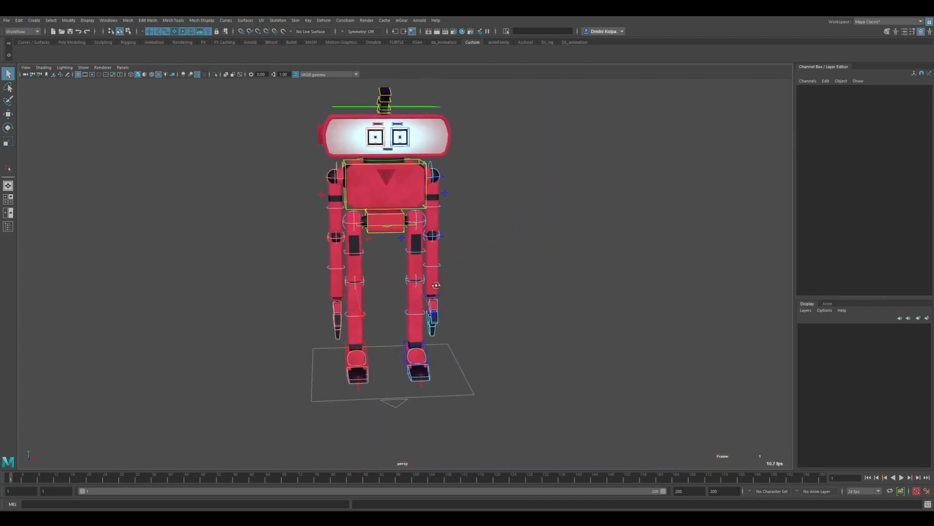
{"action": "left_click_drag", "start_coordinate": [438, 282], "coordinate": [455, 282], "text": "alt"}
{"action": "middle_click_drag", "start_coordinate": [453, 283], "coordinate": [457, 300], "text": "alt"}
{"action": "left_click", "coordinate": [468, 375]}
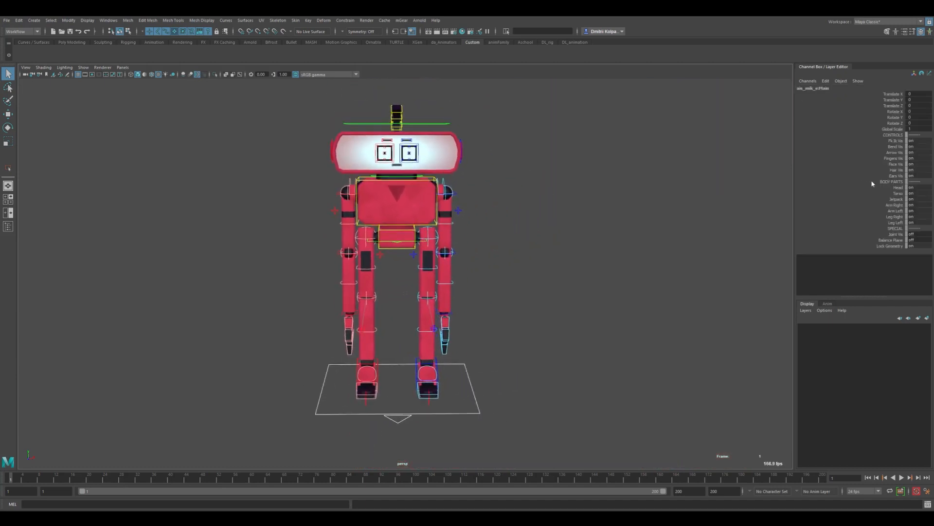
- Hide the Head body part through the Main control, and restore it by setting Head to 1
{"action": "left_click", "coordinate": [896, 188]}
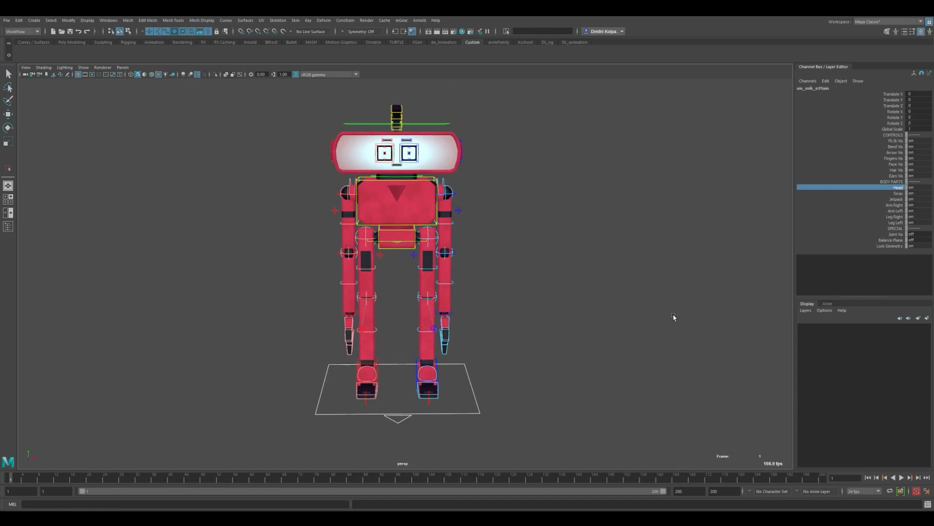
{"action": "middle_click_drag", "start_coordinate": [674, 316], "coordinate": [628, 321]}
{"action": "left_click_drag", "start_coordinate": [895, 205], "coordinate": [895, 210]}
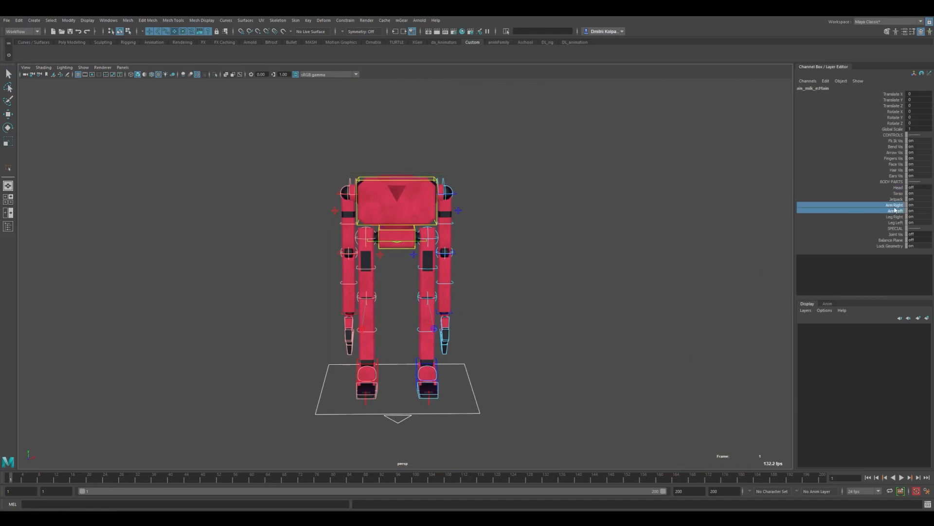
{"action": "double_click", "coordinate": [919, 187]}
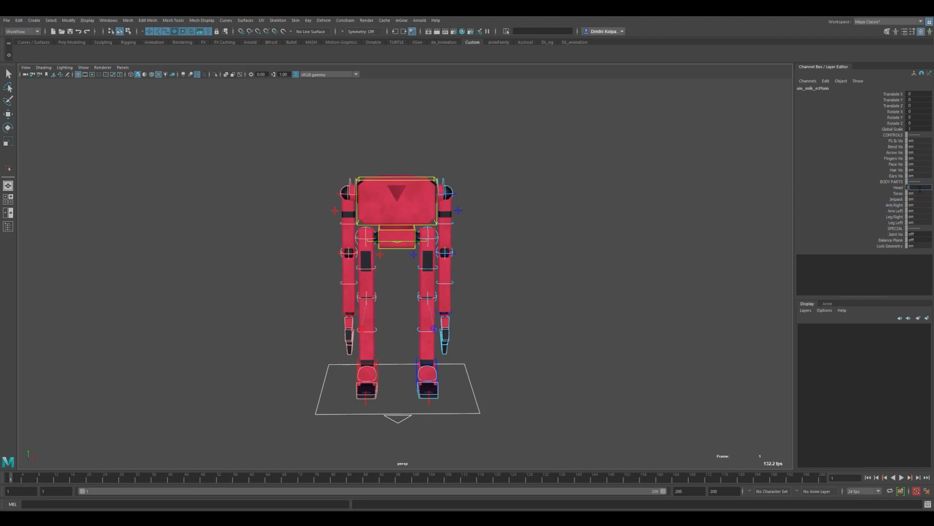
{"action": "type", "text": "1"}
{"action": "key", "text": "Return"}
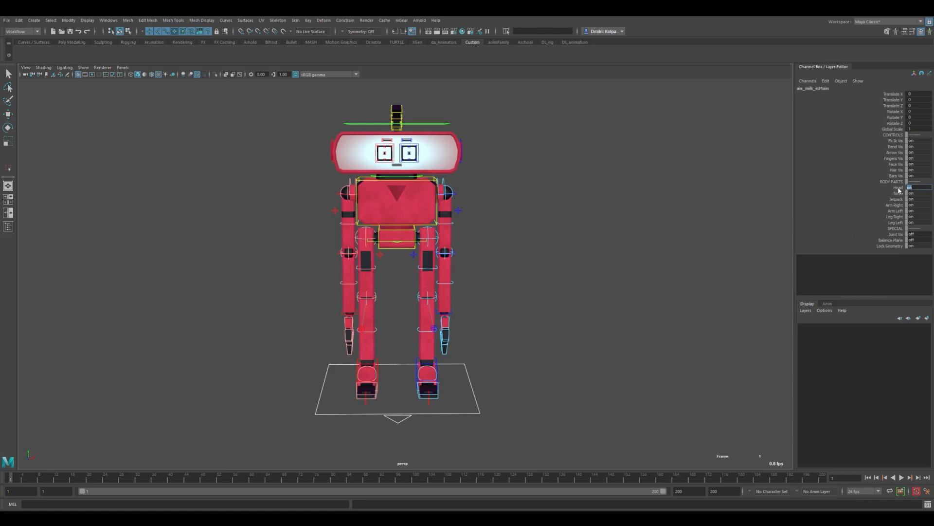
- Try toggling the Head attribute alone and all body parts from Head to Leg Left together
{"action": "left_click", "coordinate": [899, 189]}
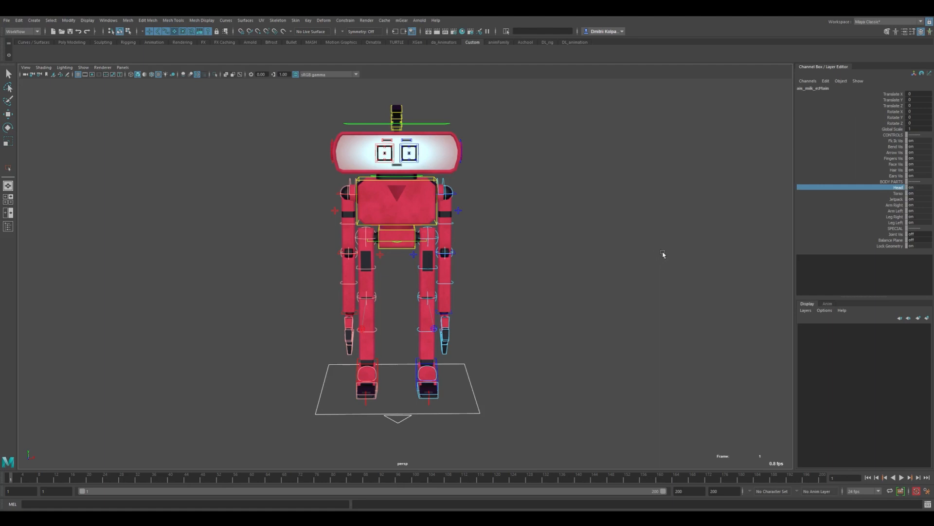
{"action": "middle_click_drag", "start_coordinate": [663, 254], "coordinate": [679, 266]}
{"action": "left_click_drag", "start_coordinate": [895, 191], "coordinate": [885, 229]}
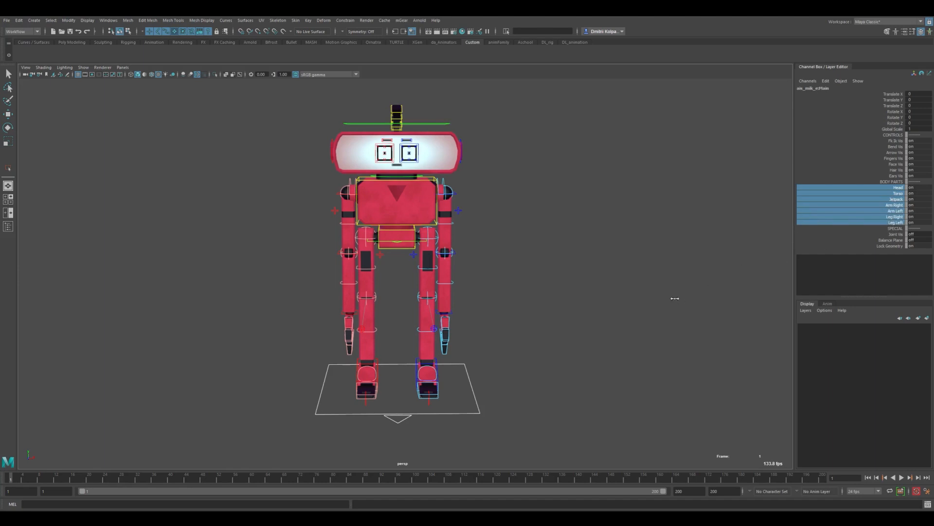
{"action": "middle_click_drag", "start_coordinate": [675, 299], "coordinate": [700, 308]}
- Set the Head and Jetpack body parts to off on the Main control
{"action": "left_click", "coordinate": [898, 190]}
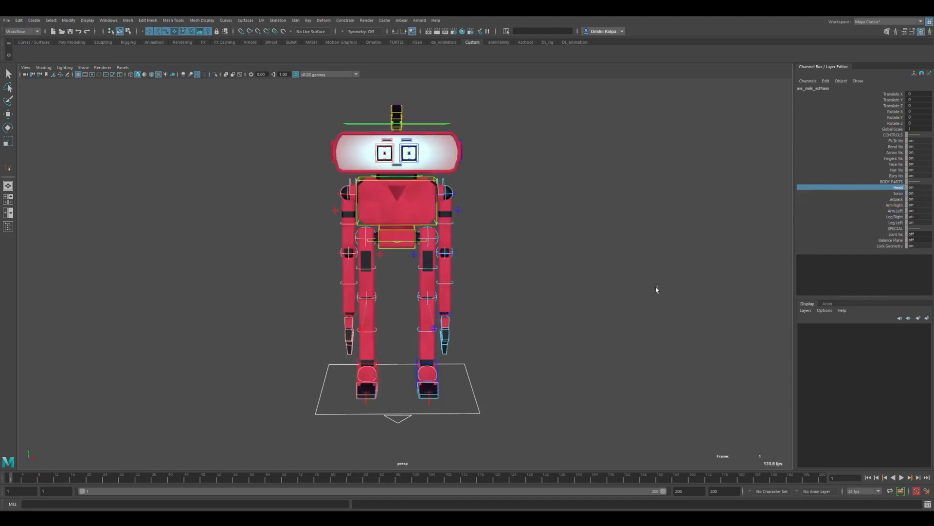
{"action": "middle_click_drag", "start_coordinate": [683, 273], "coordinate": [611, 289]}
{"action": "left_click", "coordinate": [897, 199]}
{"action": "left_click_drag", "start_coordinate": [686, 259], "coordinate": [703, 271], "text": "alt"}
{"action": "middle_click_drag", "start_coordinate": [703, 271], "coordinate": [656, 275]}
- Set both Arm Right and Arm Left to off on the Main control
{"action": "left_click_drag", "start_coordinate": [636, 290], "coordinate": [616, 277], "text": "alt"}
{"action": "left_click_drag", "start_coordinate": [896, 205], "coordinate": [896, 211]}
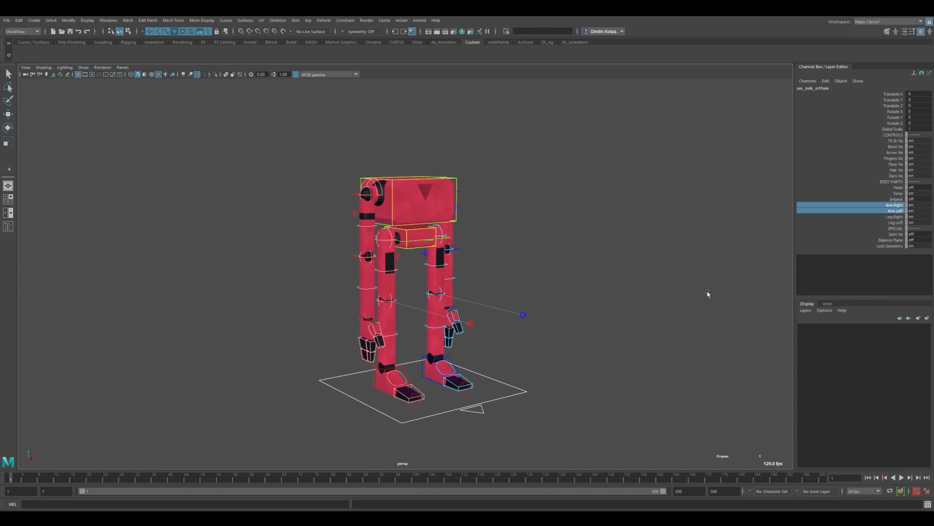
{"action": "middle_click_drag", "start_coordinate": [708, 293], "coordinate": [594, 301]}
{"action": "left_click_drag", "start_coordinate": [594, 301], "coordinate": [536, 321], "text": "alt"}
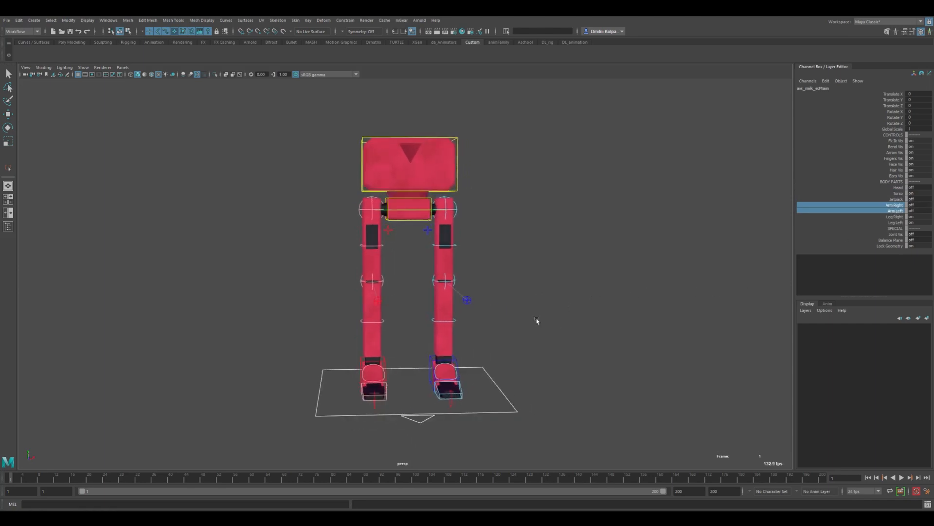
- Select all visible torso, leg and Main controls and set a key on them at frame 1
{"action": "middle_click_drag", "start_coordinate": [463, 364], "coordinate": [452, 354], "text": "alt"}
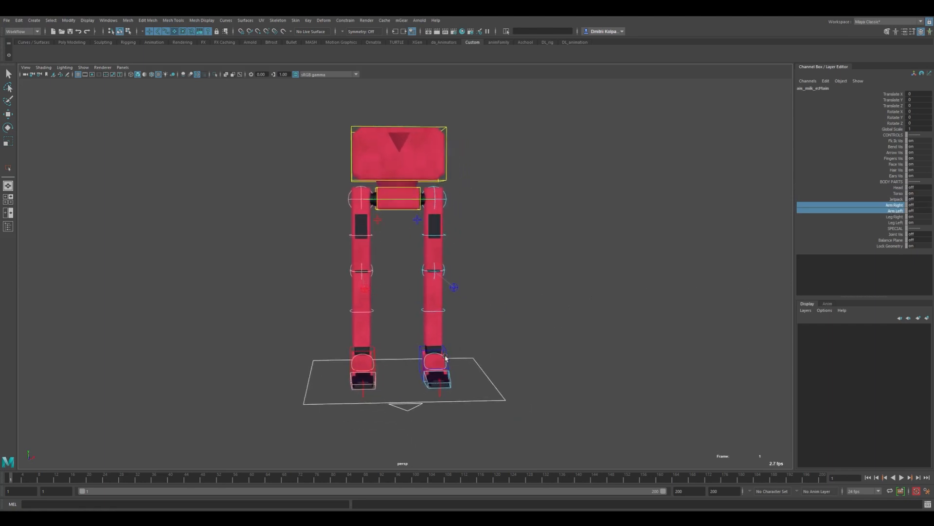
{"action": "left_click_drag", "start_coordinate": [452, 354], "coordinate": [445, 375], "text": "alt"}
{"action": "key", "text": "q"}
{"action": "left_click", "coordinate": [537, 267]}
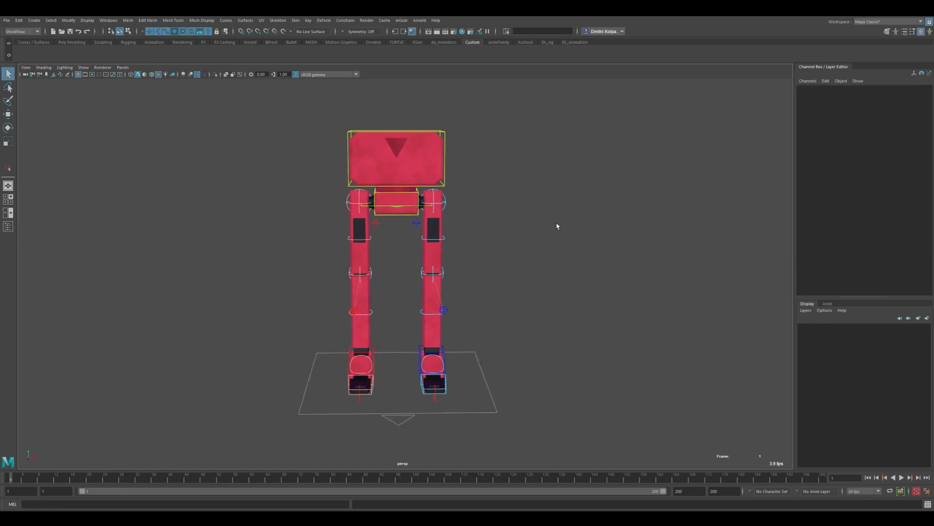
{"action": "left_click_drag", "start_coordinate": [586, 106], "coordinate": [236, 439]}
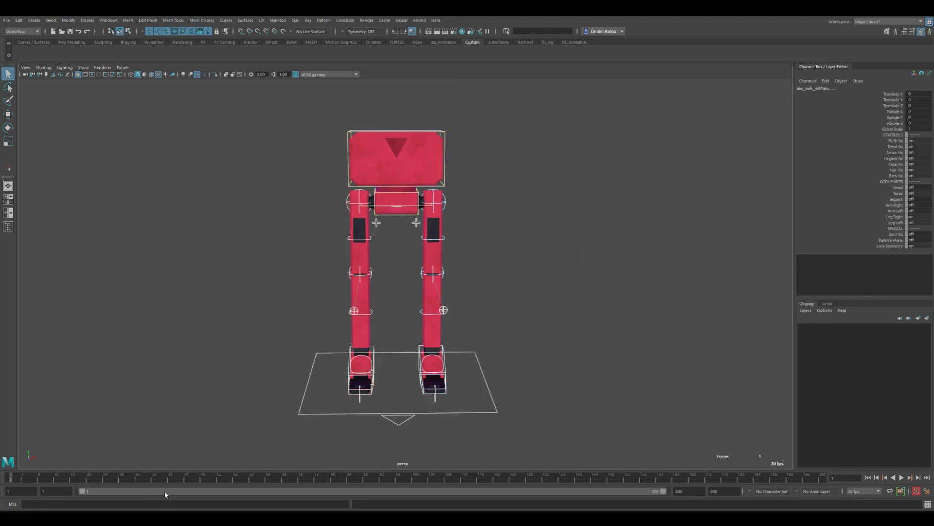
- Try rotating the robot's right foot IK control outward around Y, undoing each trial rotation
{"action": "left_click", "coordinate": [371, 364]}
{"action": "key", "text": "e"}
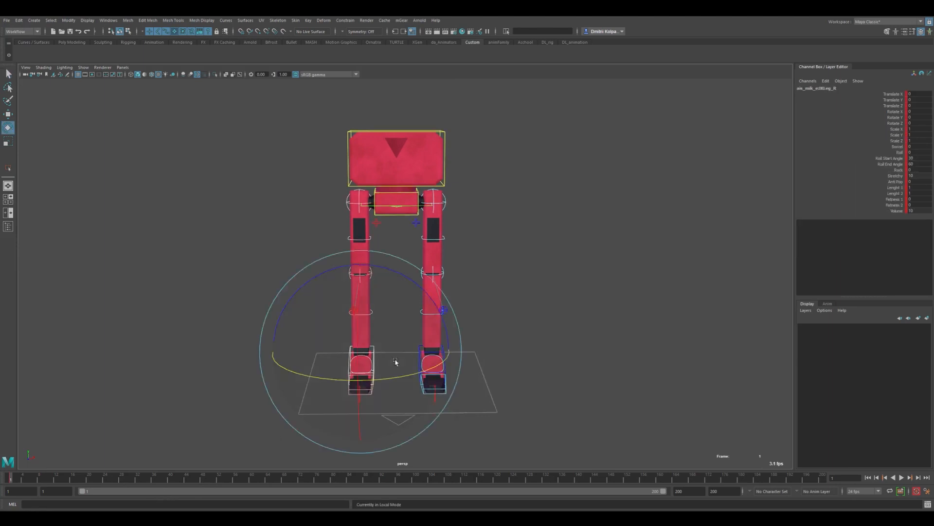
{"action": "left_click_drag", "start_coordinate": [407, 378], "coordinate": [383, 384]}
{"action": "key", "text": "ctrl+z"}
{"action": "mouse_move", "coordinate": [441, 303]}
{"action": "left_mouse_down", "text": "alt"}
{"action": "mouse_move", "coordinate": [506, 305]}
{"action": "mouse_move", "coordinate": [447, 305]}
{"action": "left_mouse_up", "text": "alt"}
{"action": "left_click_drag", "start_coordinate": [444, 187], "coordinate": [459, 229], "text": "alt"}
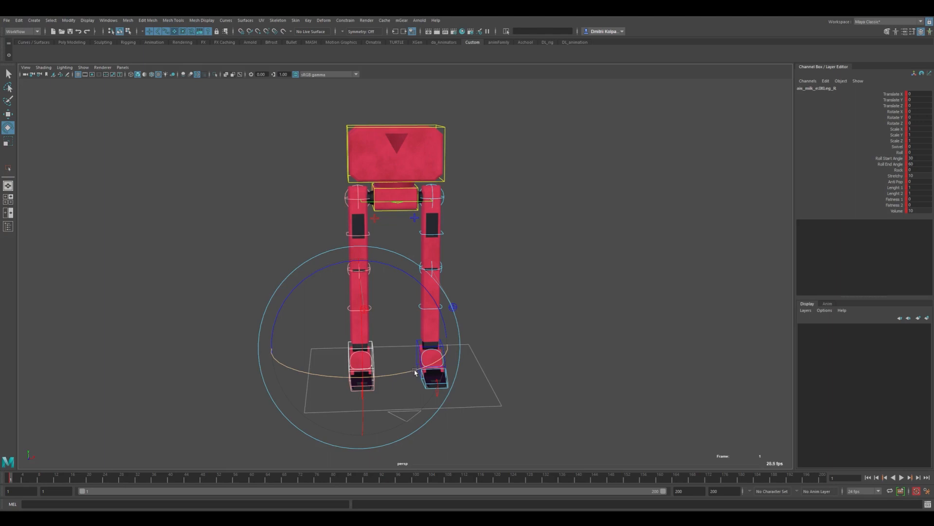
{"action": "mouse_move", "coordinate": [415, 371]}
{"action": "left_mouse_down"}
{"action": "mouse_move", "coordinate": [387, 378]}
{"action": "mouse_move", "coordinate": [400, 380]}
{"action": "left_mouse_up"}
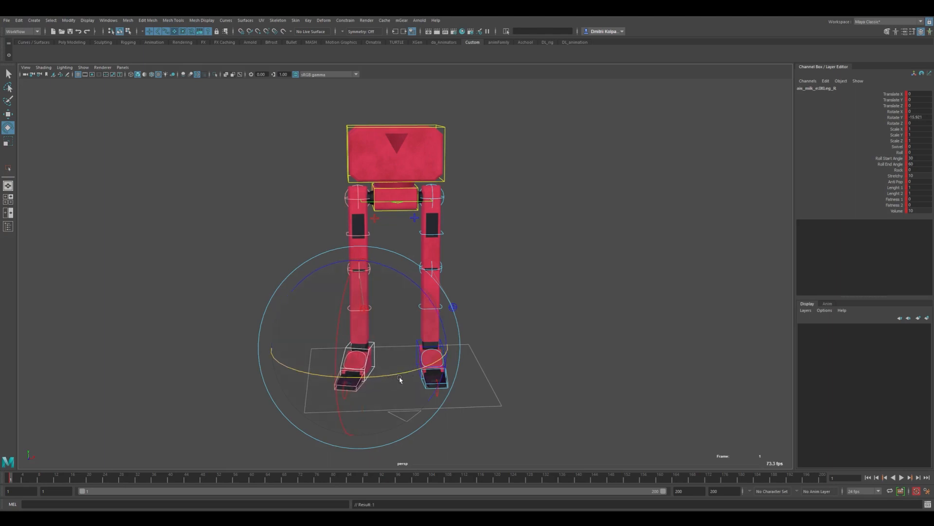
{"action": "key", "text": "ctrl+z"}
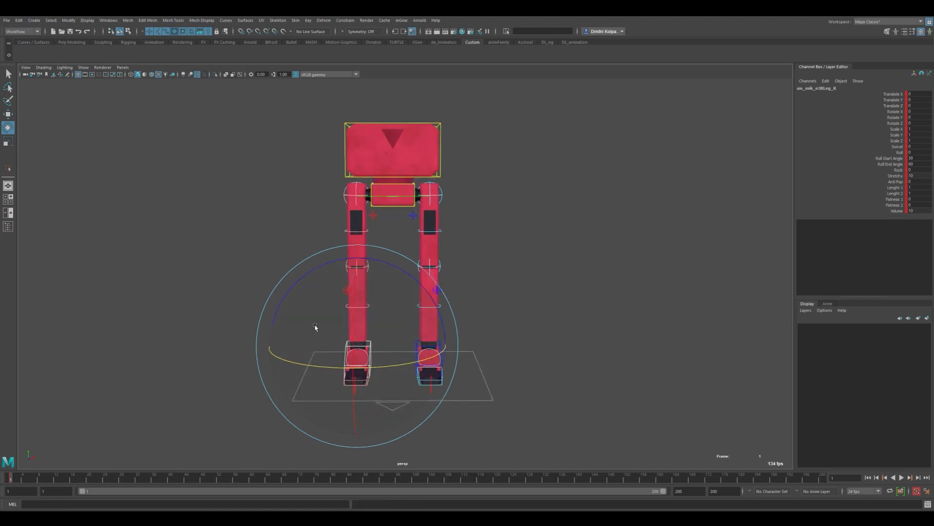
- Turn the right foot IK control outward and rotate the left one outward about 16.8° around Y
{"action": "left_click_drag", "start_coordinate": [402, 368], "coordinate": [387, 375], "text": "alt"}
{"action": "key", "text": "w"}
{"action": "left_click", "coordinate": [417, 340]}
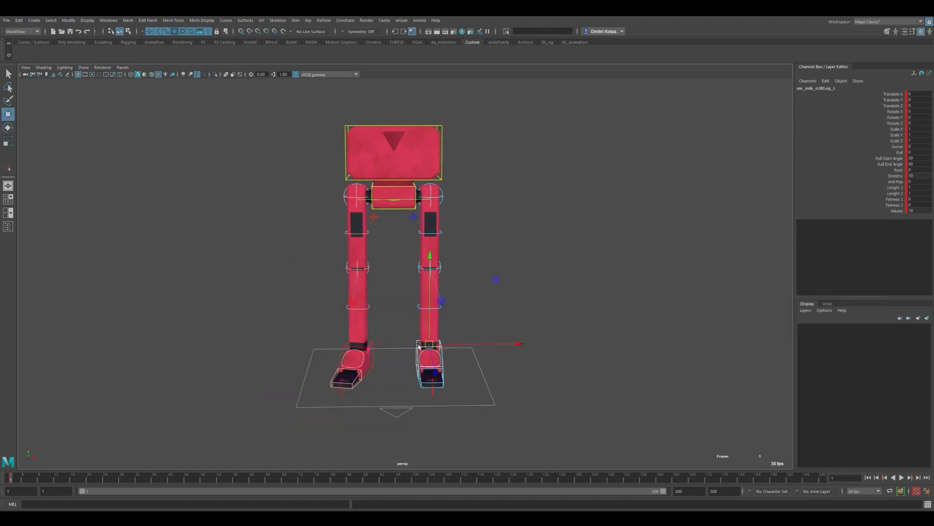
{"action": "key", "text": "e"}
{"action": "left_click_drag", "start_coordinate": [466, 379], "coordinate": [472, 372]}
{"action": "key", "text": "w"}
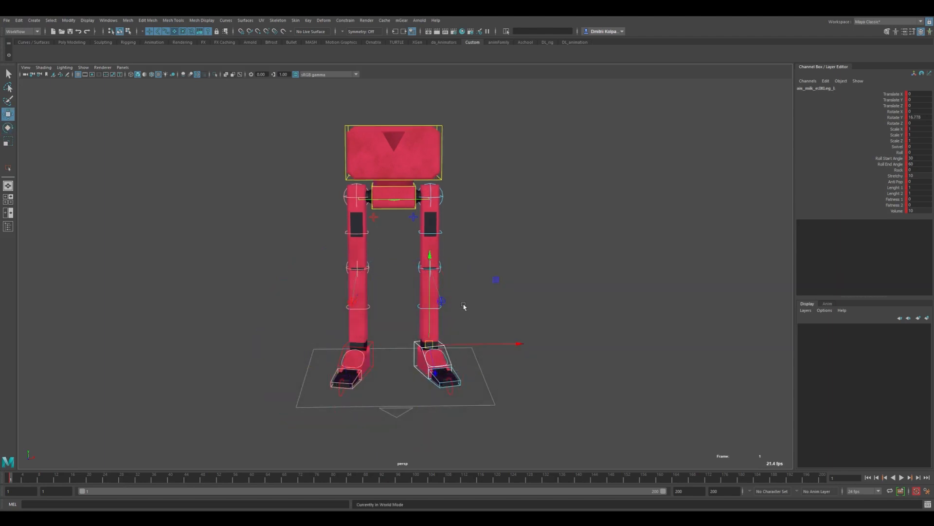
- Set Follow to 10 on the left and right leg pole vector controls so the knees follow the feet
{"action": "left_click", "coordinate": [442, 301]}
{"action": "left_click", "coordinate": [897, 112]}
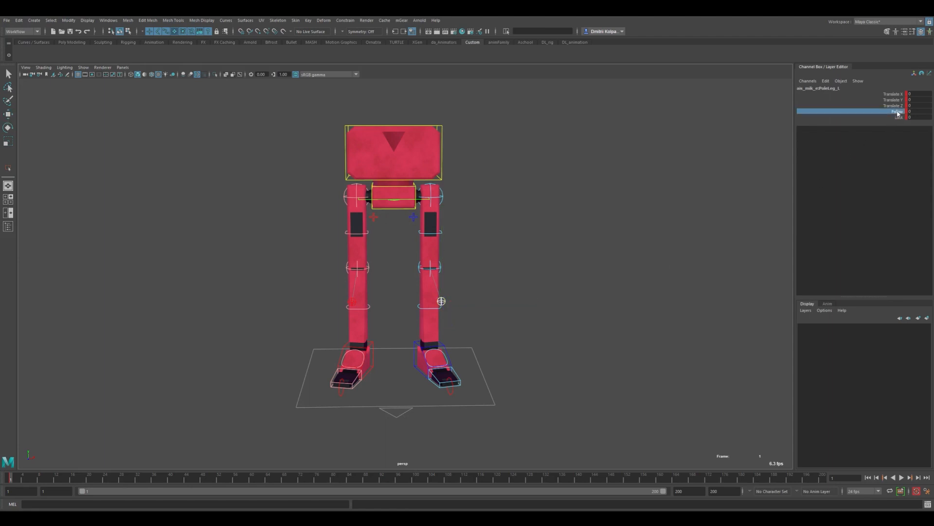
{"action": "middle_click_drag", "start_coordinate": [489, 341], "coordinate": [555, 332]}
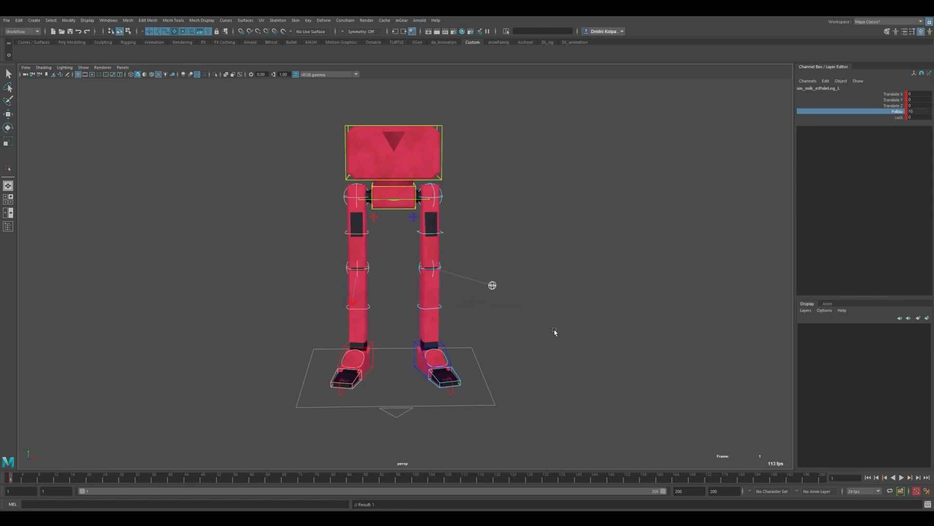
{"action": "left_click", "coordinate": [352, 302]}
{"action": "key", "text": "w"}
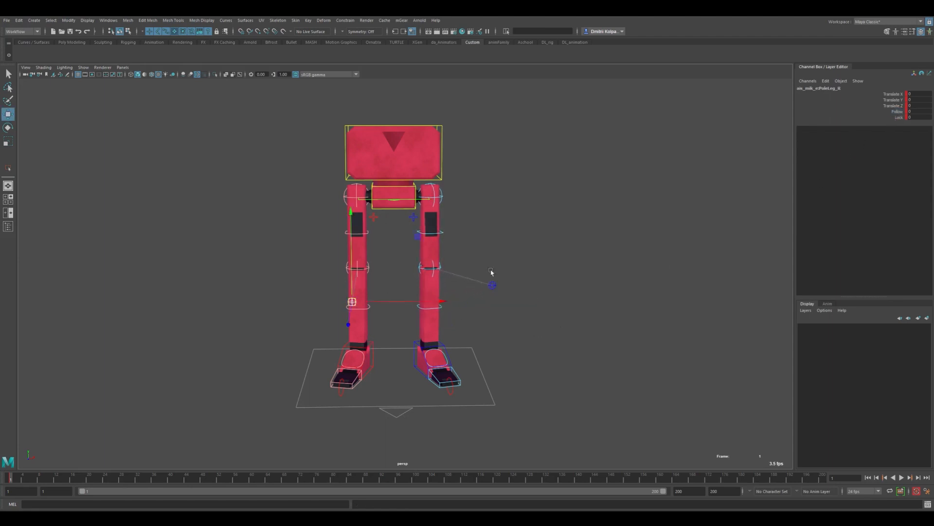
{"action": "left_click", "coordinate": [896, 112]}
{"action": "middle_click_drag", "start_coordinate": [487, 344], "coordinate": [535, 339]}
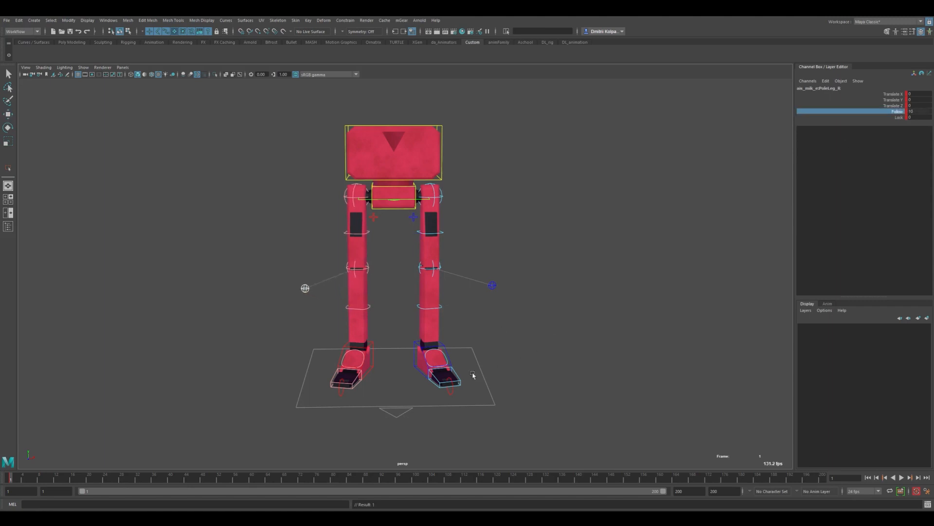
- Rotate the left foot IK control slightly further outward around Y to match the right foot
{"action": "left_click", "coordinate": [415, 359]}
{"action": "key", "text": "e"}
{"action": "mouse_move", "coordinate": [475, 366]}
{"action": "left_mouse_down"}
{"action": "mouse_move", "coordinate": [444, 377]}
{"action": "mouse_move", "coordinate": [487, 376]}
{"action": "mouse_move", "coordinate": [438, 384]}
{"action": "mouse_move", "coordinate": [497, 371]}
{"action": "mouse_move", "coordinate": [417, 384]}
{"action": "mouse_move", "coordinate": [484, 382]}
{"action": "mouse_move", "coordinate": [445, 381]}
{"action": "mouse_move", "coordinate": [480, 379]}
{"action": "mouse_move", "coordinate": [477, 369]}
{"action": "left_mouse_up"}
{"action": "key", "text": "w"}
{"action": "left_click", "coordinate": [373, 349]}
{"action": "key", "text": "e"}
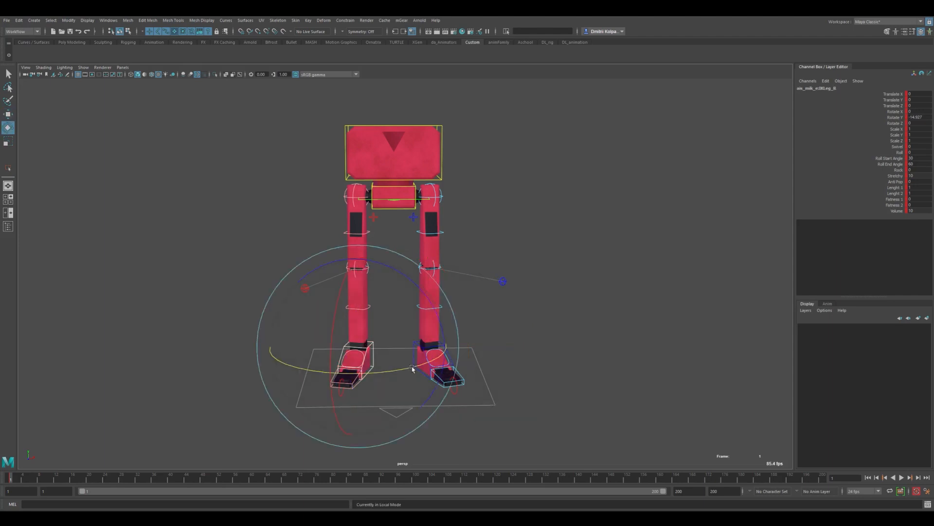
- Shift the root control about 9 units along X so the body leans over the robot's left leg
{"action": "left_click", "coordinate": [397, 202]}
{"action": "key", "text": "w"}
{"action": "left_click_drag", "start_coordinate": [435, 196], "coordinate": [457, 196]}
- Turn on the Balance Plane attribute on the Main control
{"action": "left_click", "coordinate": [400, 407]}
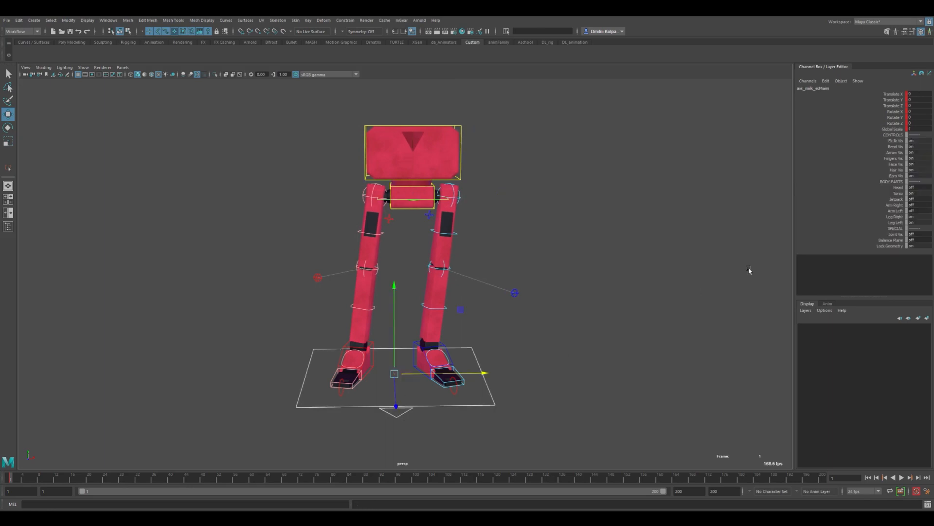
{"action": "left_click", "coordinate": [893, 241]}
{"action": "middle_click_drag", "start_coordinate": [483, 372], "coordinate": [516, 375]}
- Examine the balance plane between the feet and the position of the balance marker from several angles
{"action": "left_click_drag", "start_coordinate": [489, 371], "coordinate": [488, 401], "text": "alt"}
{"action": "scroll", "coordinate": [488, 400], "scroll_direction": "up", "scroll_amount": 4}
{"action": "middle_click_drag", "start_coordinate": [491, 380], "coordinate": [461, 269], "text": "alt"}
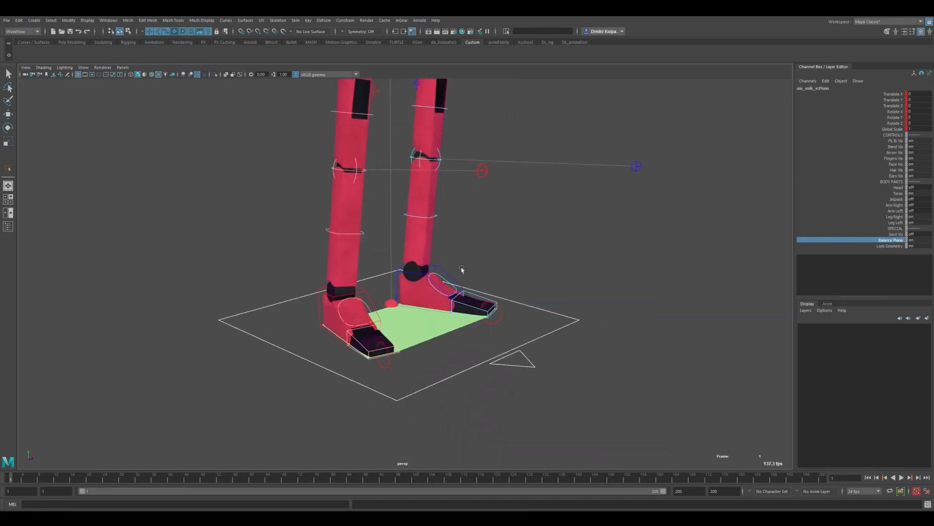
{"action": "scroll", "coordinate": [461, 269], "scroll_direction": "up", "scroll_amount": 4}
{"action": "left_click_drag", "start_coordinate": [386, 325], "coordinate": [399, 344], "text": "alt"}
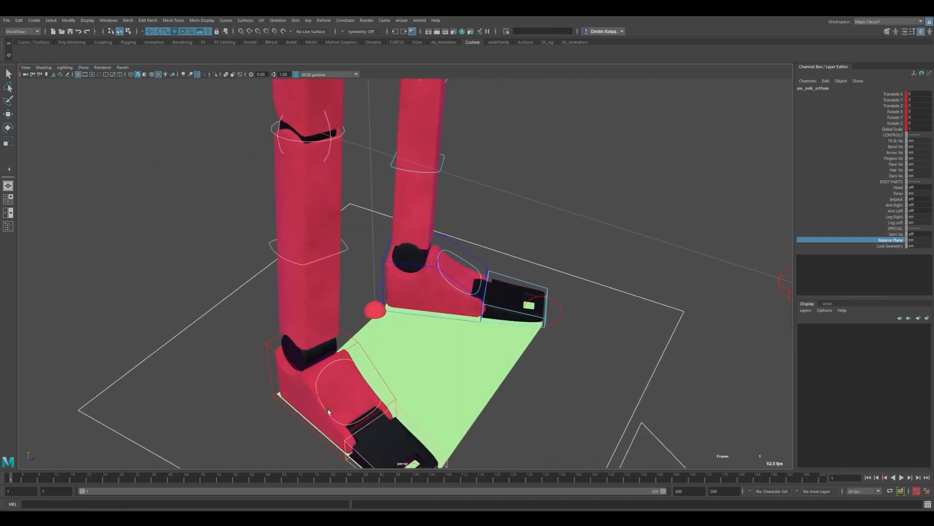
{"action": "scroll", "coordinate": [378, 393], "scroll_direction": "down", "scroll_amount": 2}
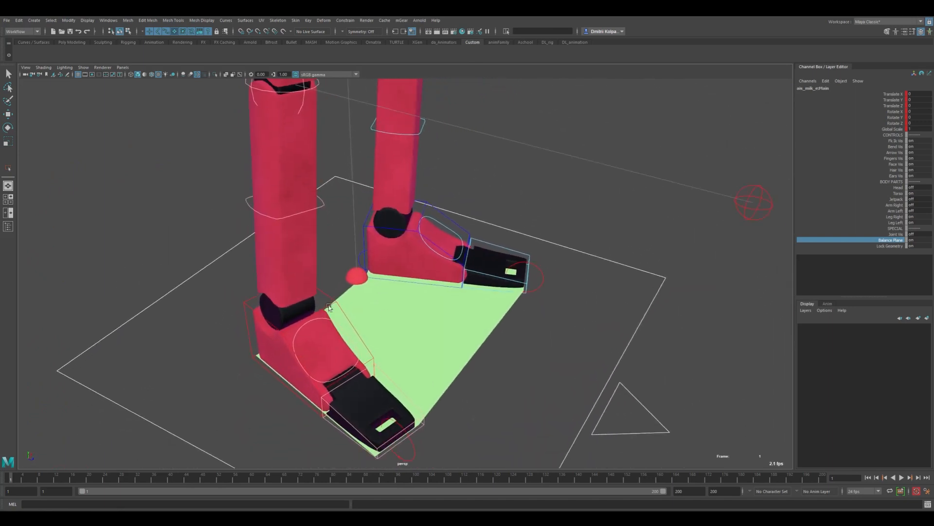
{"action": "left_click_drag", "start_coordinate": [513, 317], "coordinate": [545, 318], "text": "alt"}
{"action": "left_click_drag", "start_coordinate": [460, 339], "coordinate": [381, 352], "text": "alt"}
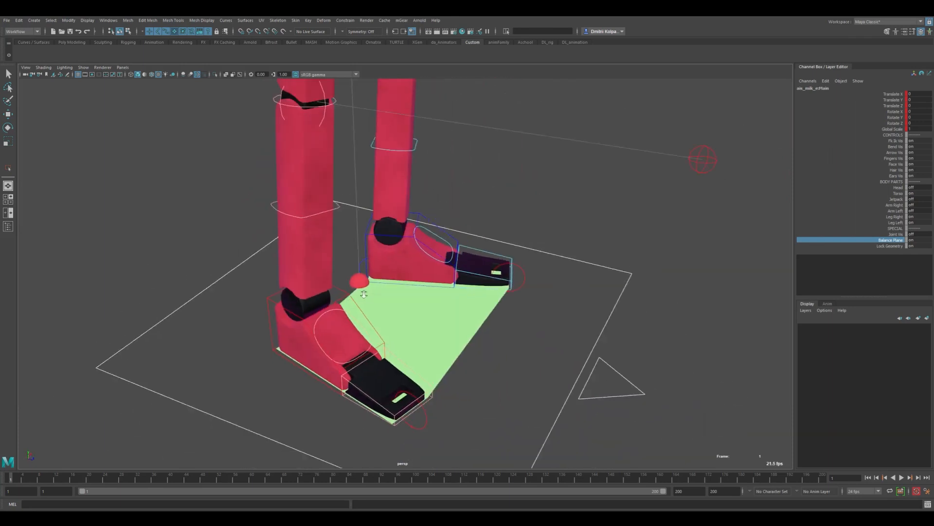
{"action": "middle_click_drag", "start_coordinate": [381, 336], "coordinate": [393, 372], "text": "alt"}
{"action": "right_click_drag", "start_coordinate": [452, 357], "coordinate": [411, 348], "text": "alt"}
{"action": "left_click_drag", "start_coordinate": [410, 349], "coordinate": [381, 330], "text": "alt"}
- Move the root control forward along Z to bring the balance marker over the balance plane between the feet
{"action": "middle_click_drag", "start_coordinate": [446, 141], "coordinate": [450, 187], "text": "alt"}
{"action": "left_click_drag", "start_coordinate": [450, 187], "coordinate": [380, 193], "text": "alt"}
{"action": "left_click", "coordinate": [469, 153]}
{"action": "key", "text": "w"}
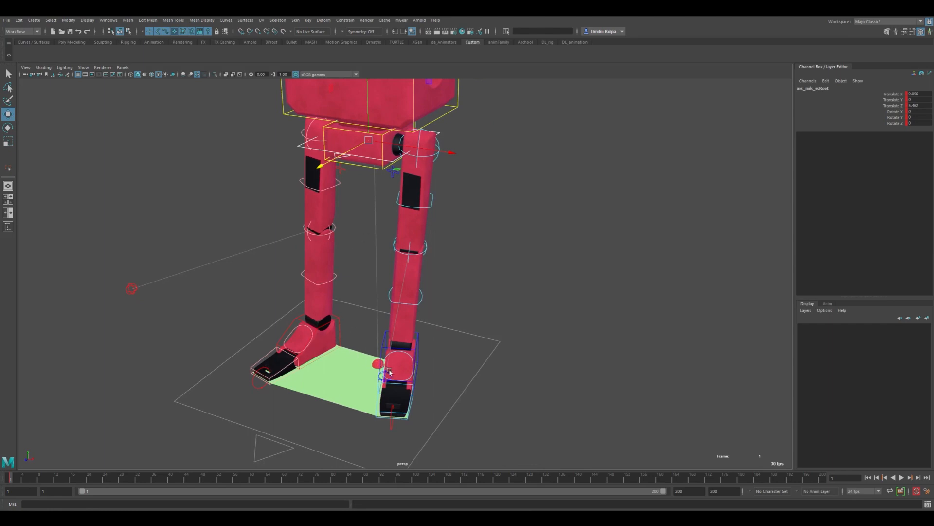
{"action": "left_click_drag", "start_coordinate": [352, 365], "coordinate": [456, 332], "text": "alt"}
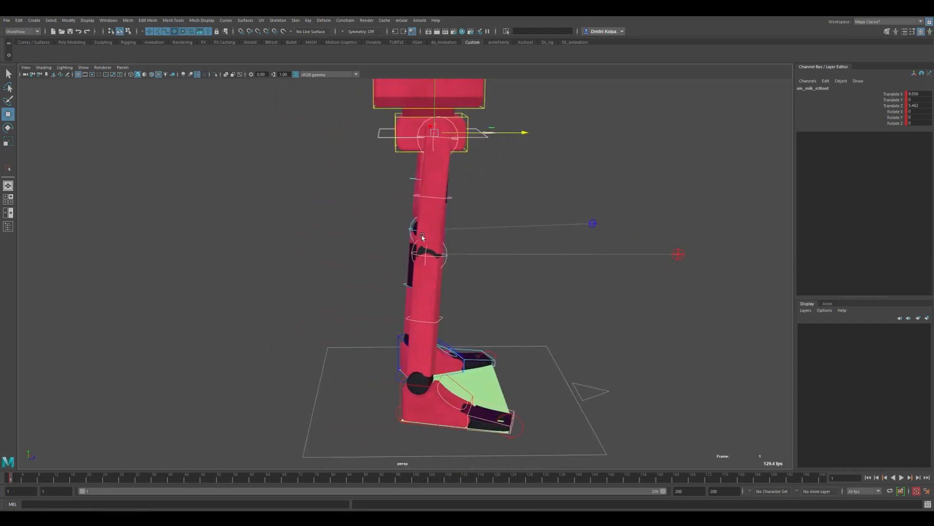
{"action": "scroll", "coordinate": [456, 161], "scroll_direction": "down", "scroll_amount": 2}
{"action": "middle_click_drag", "start_coordinate": [447, 178], "coordinate": [434, 214], "text": "alt"}
{"action": "left_click_drag", "start_coordinate": [472, 199], "coordinate": [478, 199]}
{"action": "left_click_drag", "start_coordinate": [496, 233], "coordinate": [447, 233], "text": "alt"}
{"action": "left_click", "coordinate": [447, 232]}
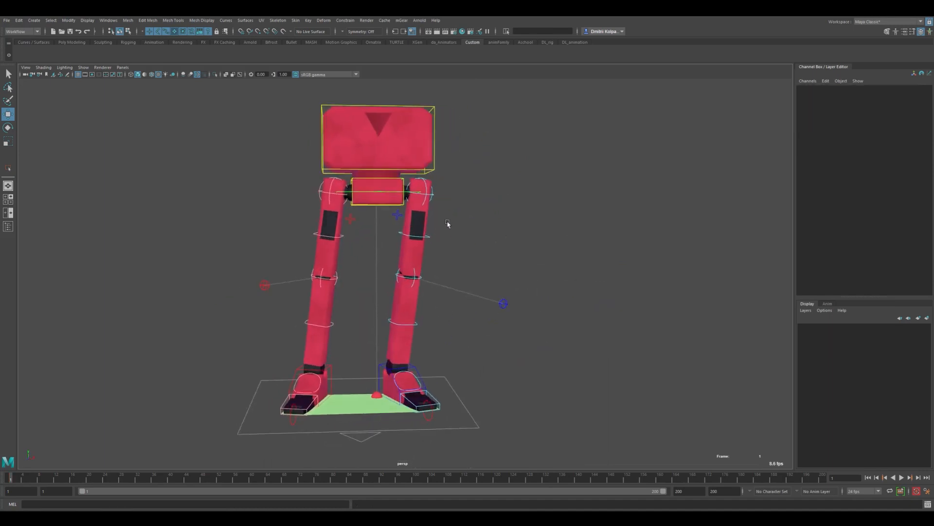
- Tilt the hips control about 2.4° around Z
{"action": "left_click_drag", "start_coordinate": [397, 208], "coordinate": [403, 213], "text": "alt"}
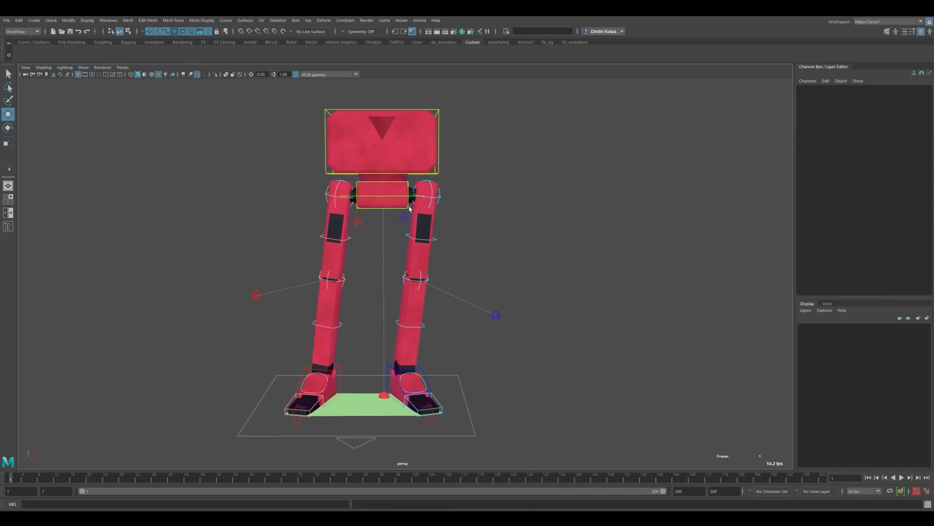
{"action": "left_click", "coordinate": [408, 208]}
{"action": "key", "text": "e"}
{"action": "left_click_drag", "start_coordinate": [452, 139], "coordinate": [451, 141]}
- Try moving the bend control on the left thigh and undo the move
{"action": "left_click", "coordinate": [464, 393]}
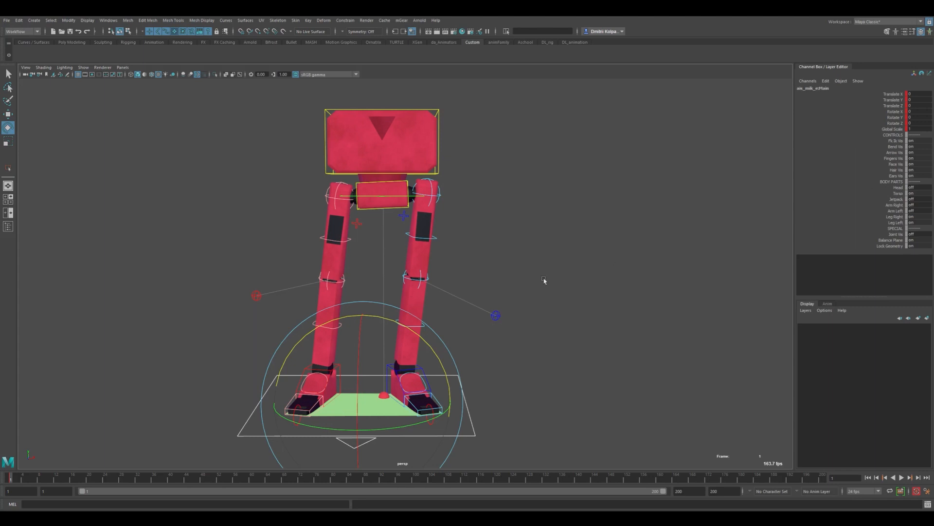
{"action": "left_click", "coordinate": [436, 235]}
{"action": "key", "text": "w"}
{"action": "mouse_move", "coordinate": [449, 240]}
{"action": "left_mouse_down"}
{"action": "mouse_move", "coordinate": [469, 242]}
{"action": "mouse_move", "coordinate": [451, 247]}
{"action": "left_mouse_up"}
{"action": "key", "text": "ctrl+z"}
- Hide the secondary leg controls by turning off Bend Vis and the first visibility attribute on the Main control
{"action": "left_click_drag", "start_coordinate": [449, 381], "coordinate": [487, 390]}
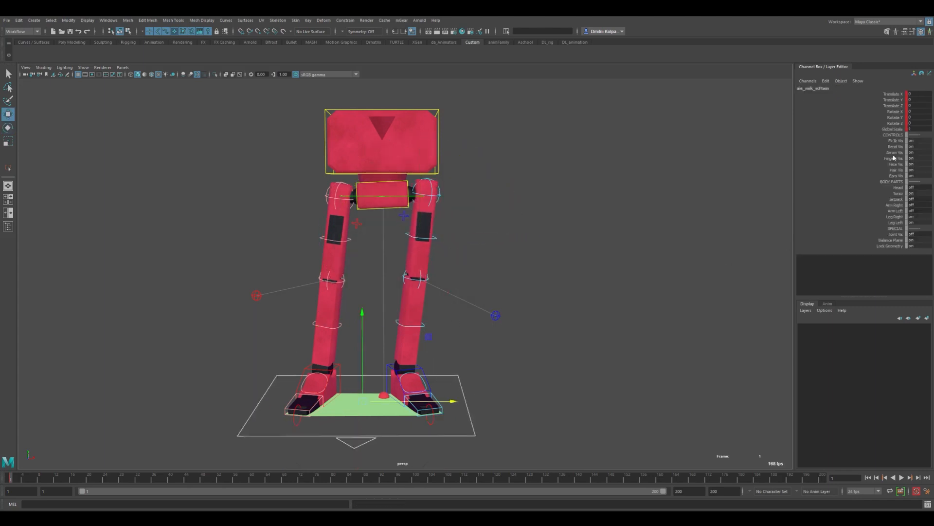
{"action": "left_click", "coordinate": [895, 147]}
{"action": "middle_click_drag", "start_coordinate": [632, 305], "coordinate": [603, 299]}
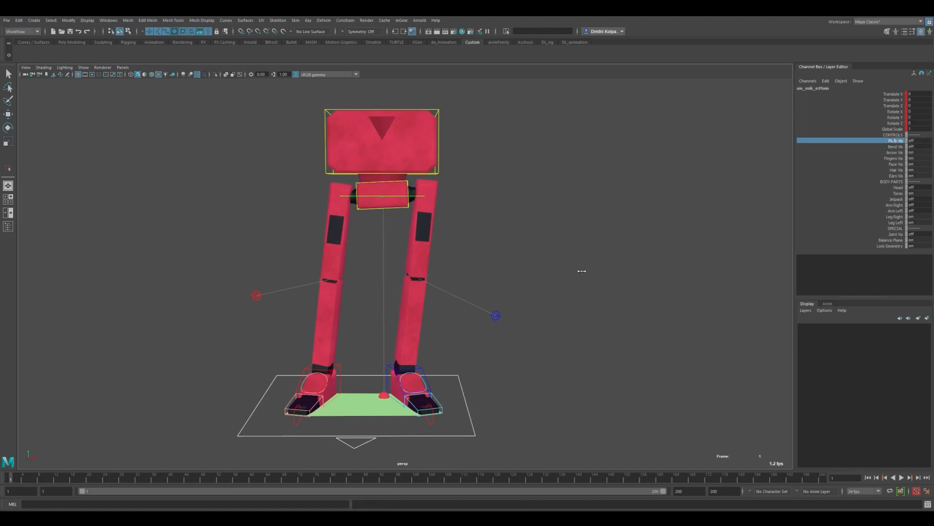
- Tilt the chest control about −3° around Z, opposite to the hips
{"action": "left_click_drag", "start_coordinate": [526, 275], "coordinate": [476, 222], "text": "alt"}
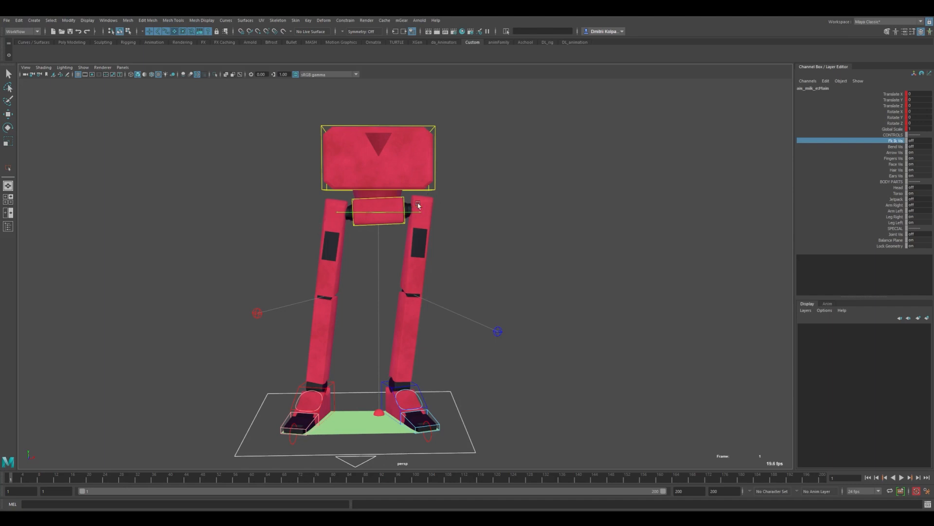
{"action": "key", "text": "w"}
{"action": "left_click", "coordinate": [434, 188]}
{"action": "key", "text": "e"}
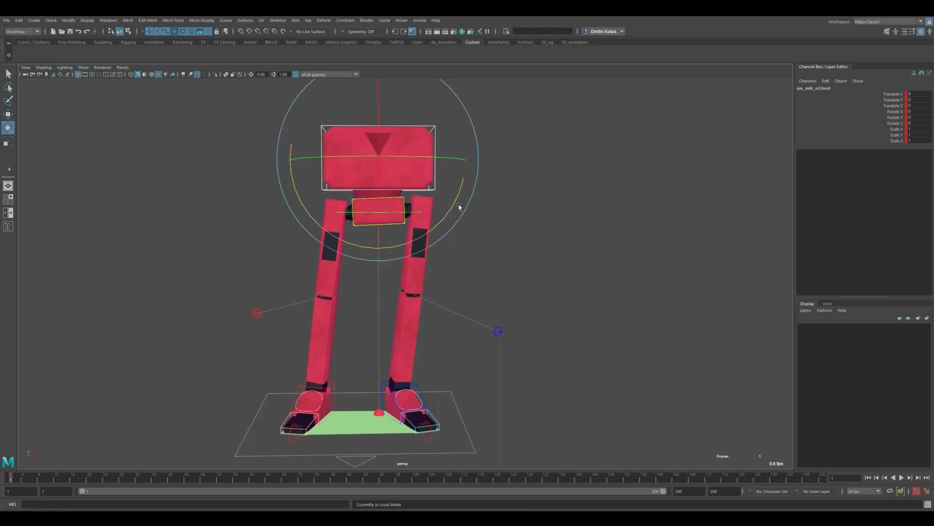
{"action": "left_click_drag", "start_coordinate": [452, 200], "coordinate": [452, 209]}
{"action": "key", "text": "w"}
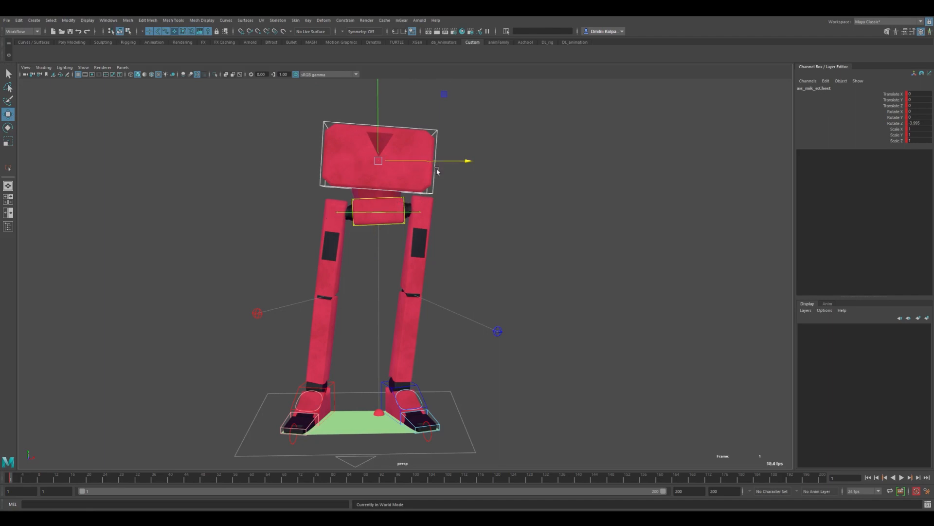
- Shift the chest control about 1.3 units in X and rotate it about −3.5° in X and −6° in Y
{"action": "mouse_move", "coordinate": [444, 173]}
{"action": "left_mouse_down", "text": "alt"}
{"action": "mouse_move", "coordinate": [434, 177]}
{"action": "mouse_move", "coordinate": [447, 179]}
{"action": "mouse_move", "coordinate": [442, 161]}
{"action": "left_mouse_up", "text": "alt"}
{"action": "left_click_drag", "start_coordinate": [440, 170], "coordinate": [437, 168], "text": "alt"}
{"action": "key", "text": "e"}
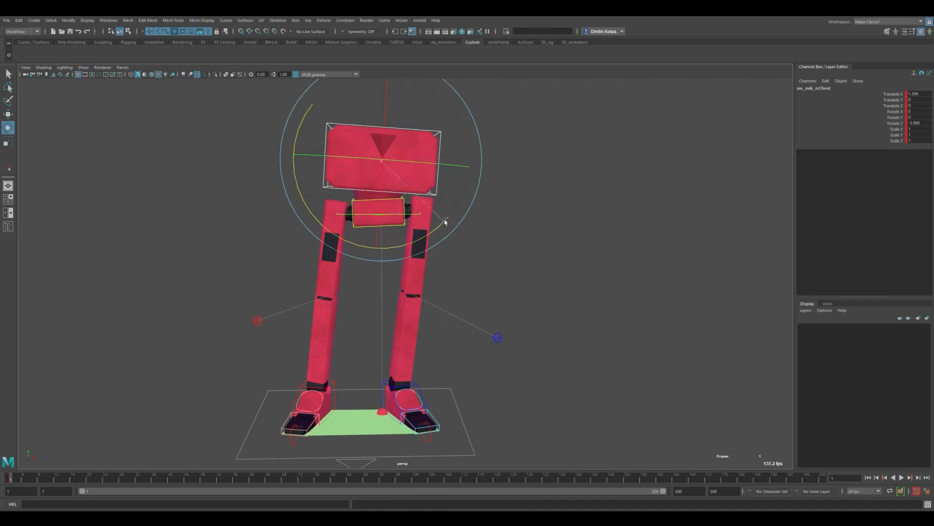
{"action": "left_click_drag", "start_coordinate": [442, 221], "coordinate": [443, 222]}
{"action": "left_click_drag", "start_coordinate": [440, 223], "coordinate": [438, 208]}
{"action": "left_click_drag", "start_coordinate": [425, 161], "coordinate": [389, 221]}
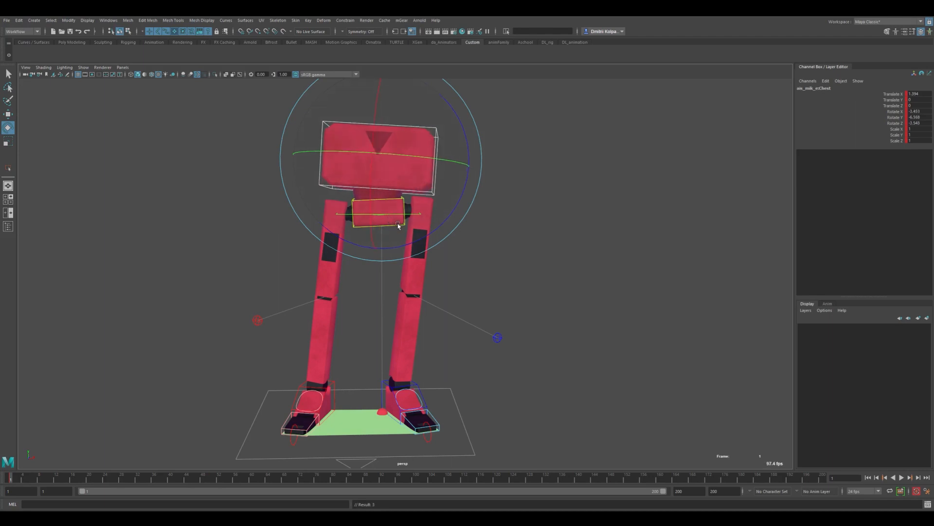
- Rotate the hips control about −4.9° around X
{"action": "left_click", "coordinate": [398, 225]}
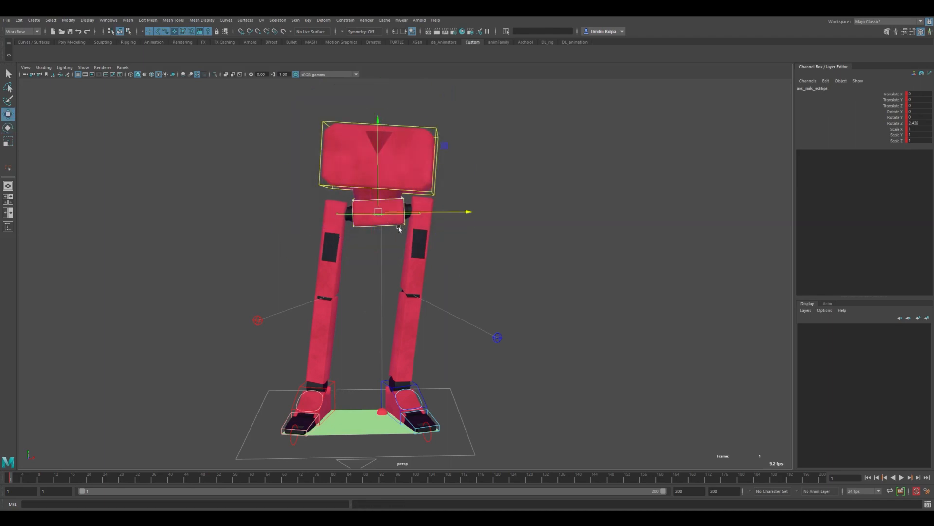
{"action": "left_click_drag", "start_coordinate": [381, 211], "coordinate": [430, 253]}
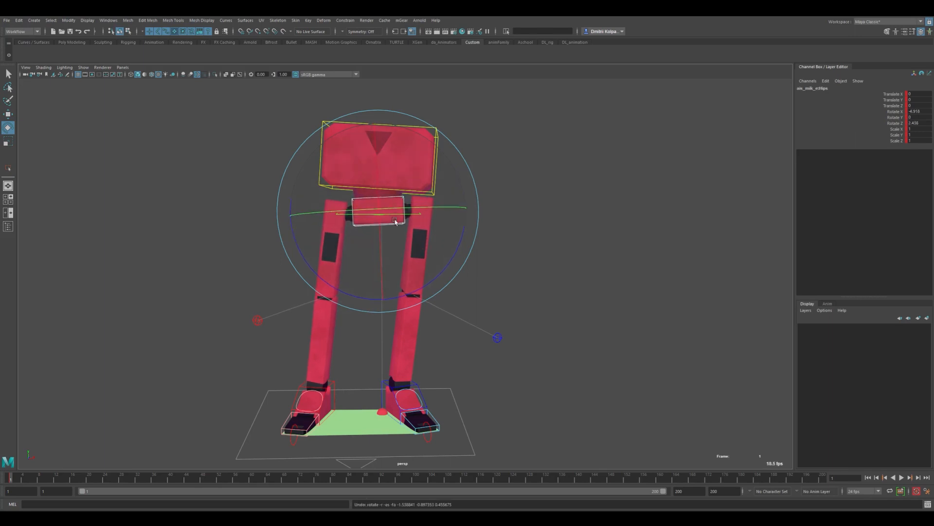
{"action": "left_click_drag", "start_coordinate": [378, 190], "coordinate": [381, 204]}
- Hide the rig's control curves to check the bare pose and show them again
{"action": "left_click", "coordinate": [422, 194]}
{"action": "key", "text": "alt+1"}
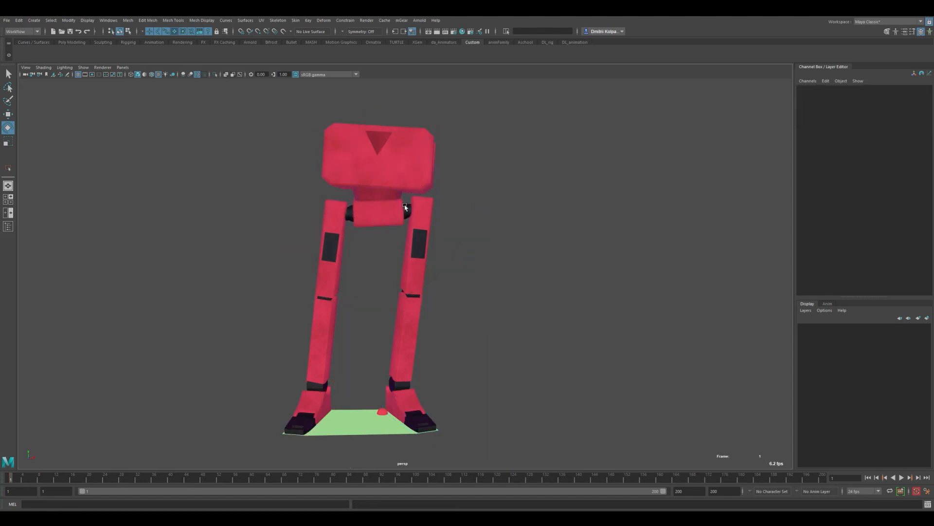
{"action": "key", "text": "alt+1"}
{"action": "left_click_drag", "start_coordinate": [415, 207], "coordinate": [444, 234], "text": "alt"}
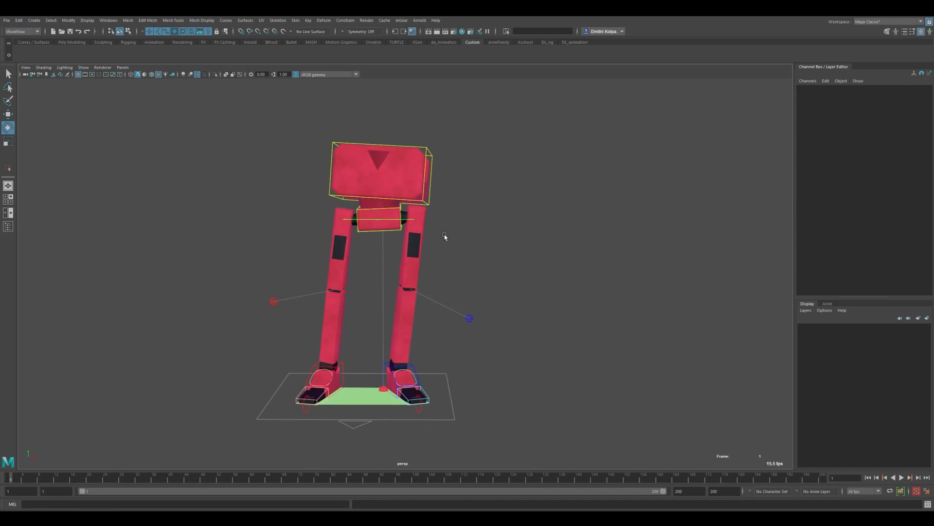
- Save the scene under the name weight_shift_anim_v001 in the rig_ready folder as a Maya ASCII file
{"action": "left_click", "coordinate": [6, 20]}
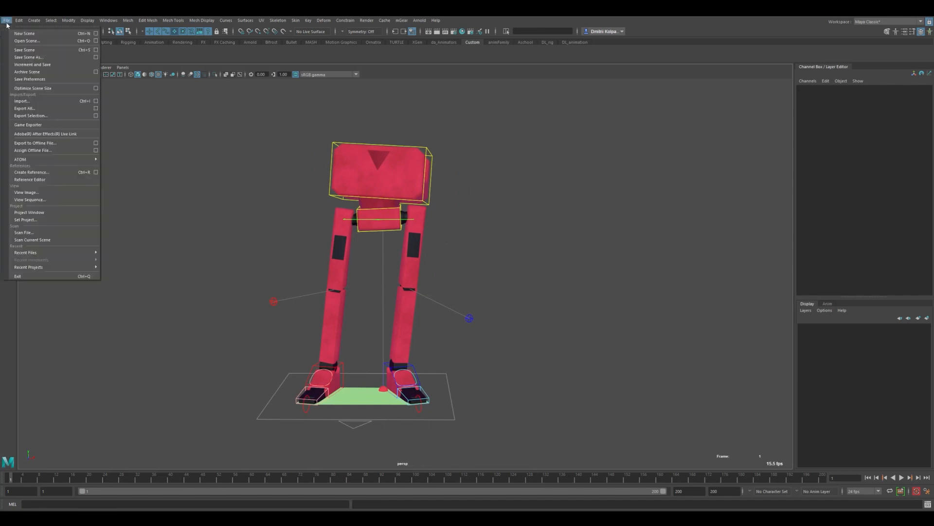
{"action": "left_click", "coordinate": [28, 57]}
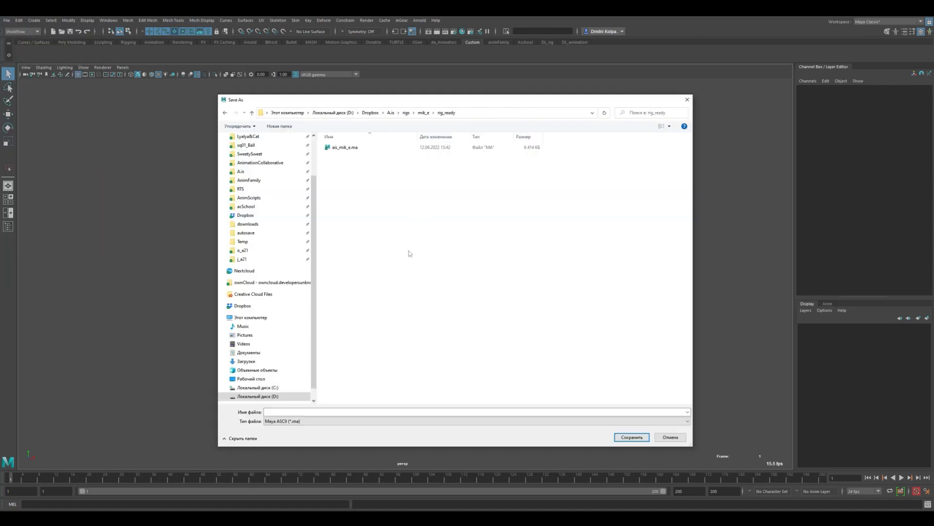
{"action": "left_click", "coordinate": [340, 411]}
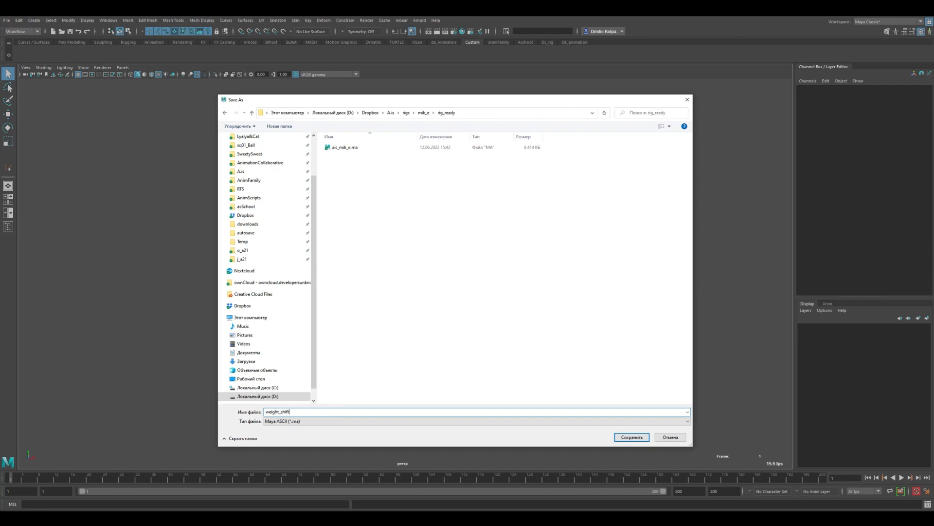
{"action": "type", "text": "weight_shift_anim_v001"}
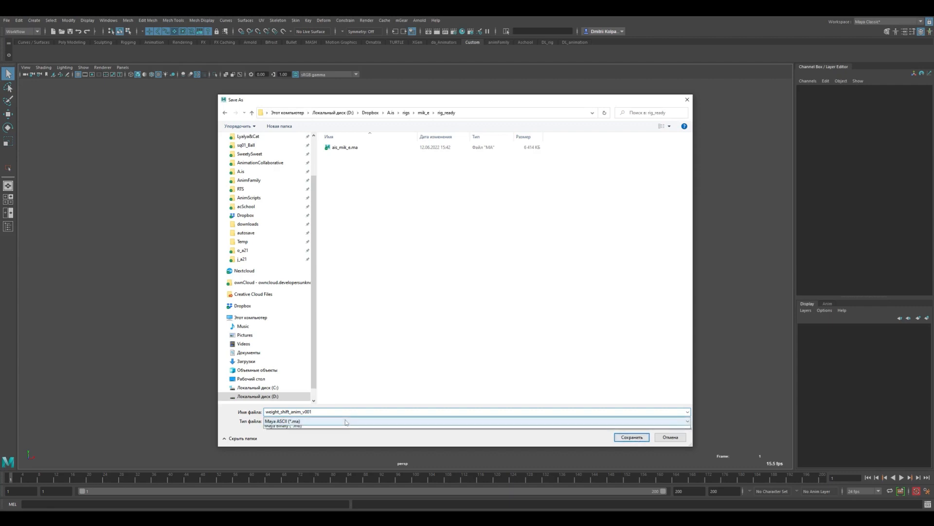
{"action": "left_click", "coordinate": [303, 422]}
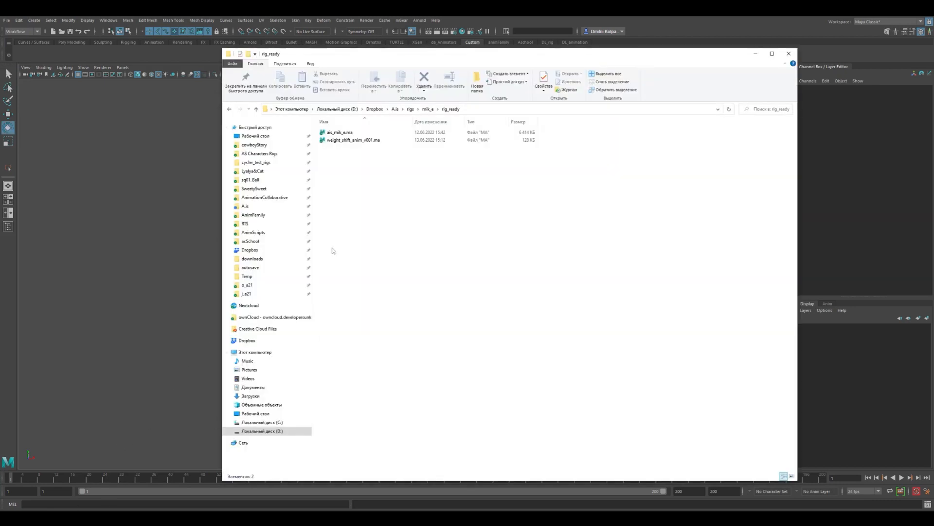
- Open the saved weight_shift_anim_v001.ma from the rig_ready folder in Notepad
{"action": "right_click", "coordinate": [379, 141]}
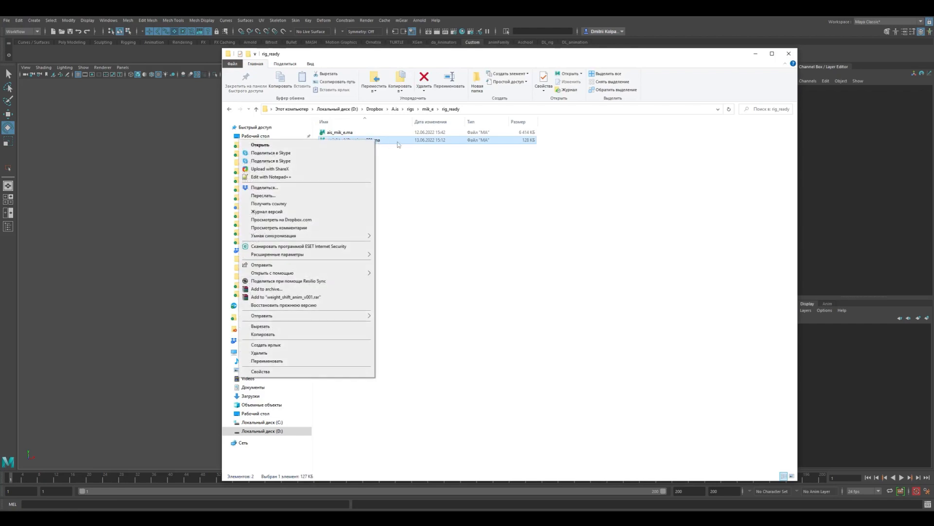
{"action": "mouse_move", "coordinate": [307, 273]}
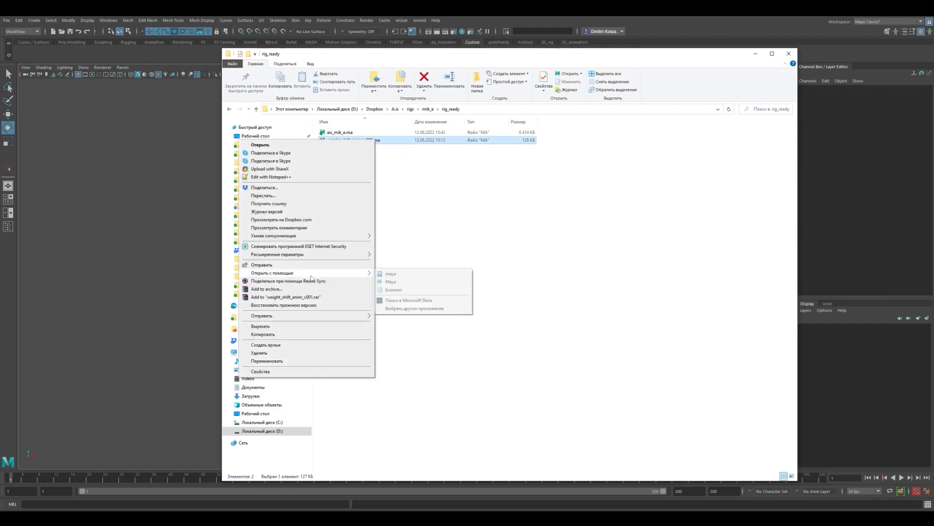
{"action": "left_click", "coordinate": [394, 290]}
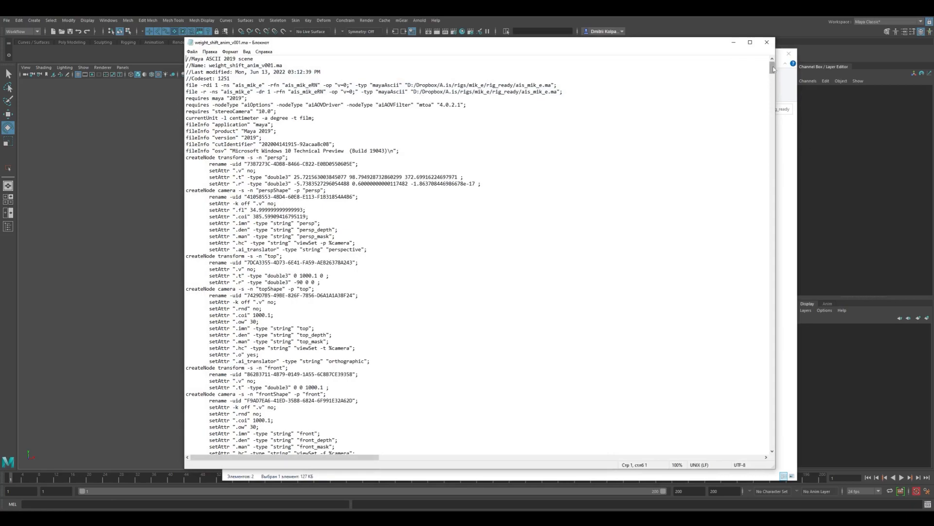
- Read through the scene file's reference and node entries and compare its file size with ais_mik_e.ma
{"action": "left_click_drag", "start_coordinate": [776, 73], "coordinate": [797, 61]}
{"action": "scroll", "coordinate": [288, 259], "scroll_direction": "down", "scroll_amount": 4}
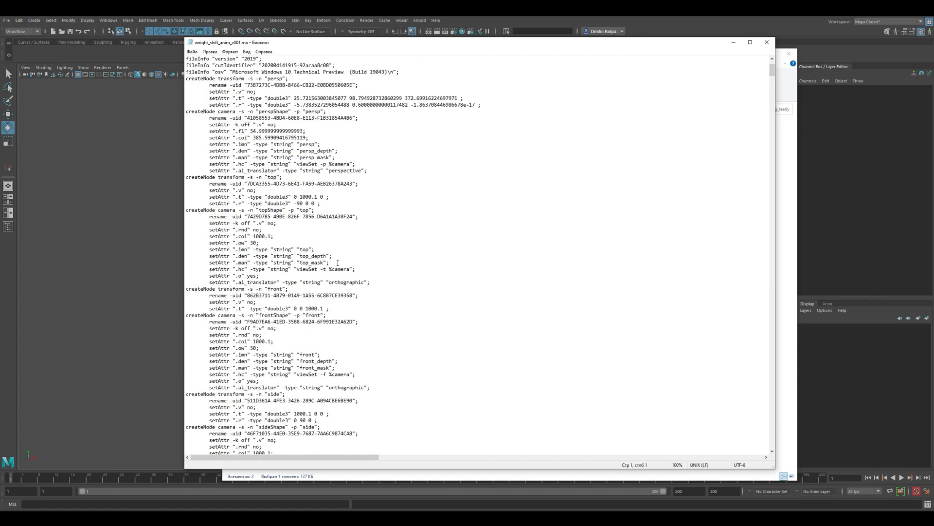
{"action": "scroll", "coordinate": [322, 303], "scroll_direction": "down", "scroll_amount": 15}
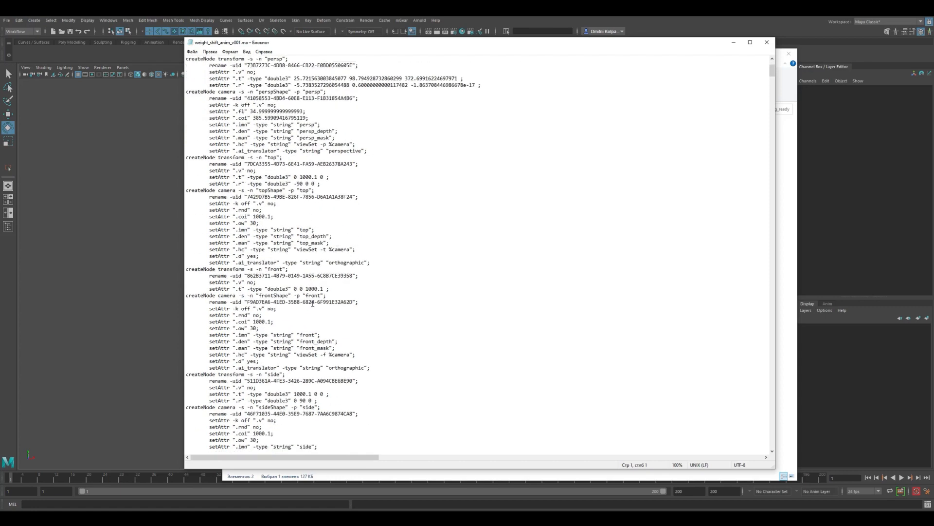
{"action": "scroll", "coordinate": [322, 303], "scroll_direction": "down", "scroll_amount": 4}
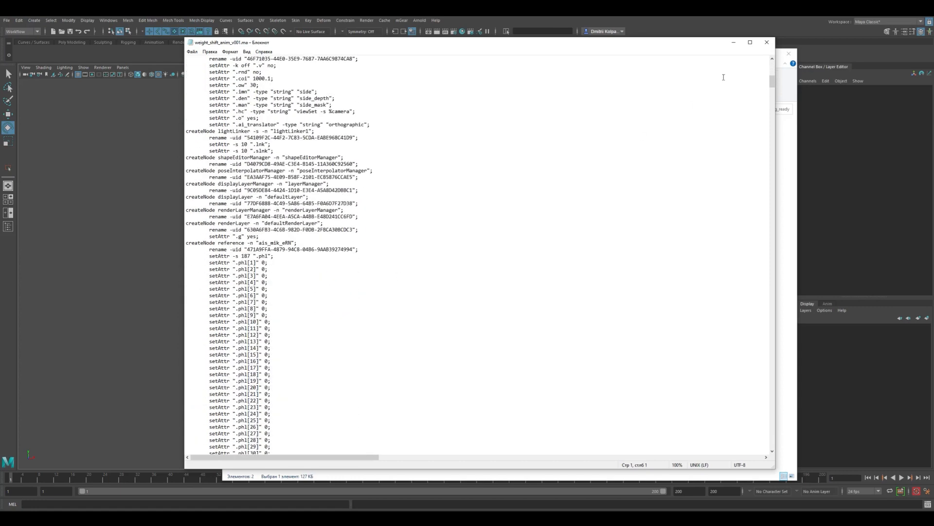
{"action": "left_click", "coordinate": [767, 43]}
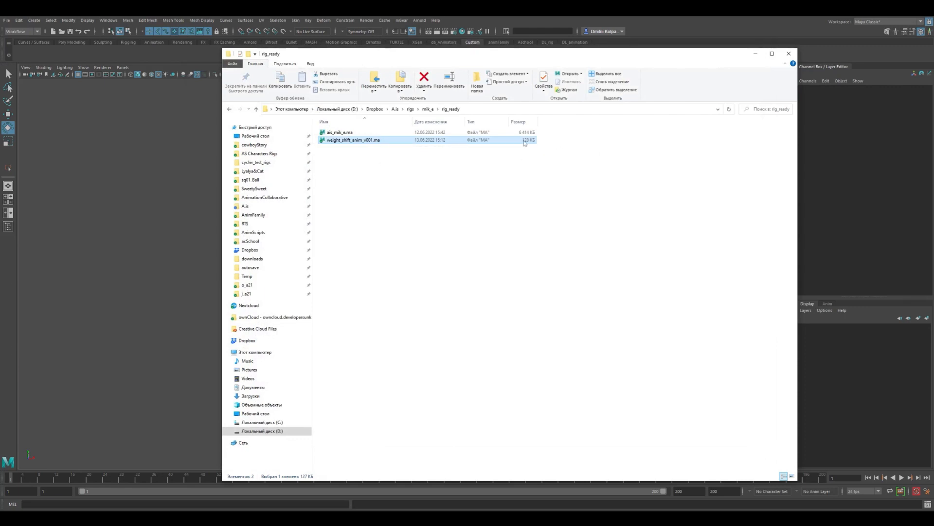
{"action": "left_click", "coordinate": [363, 132]}
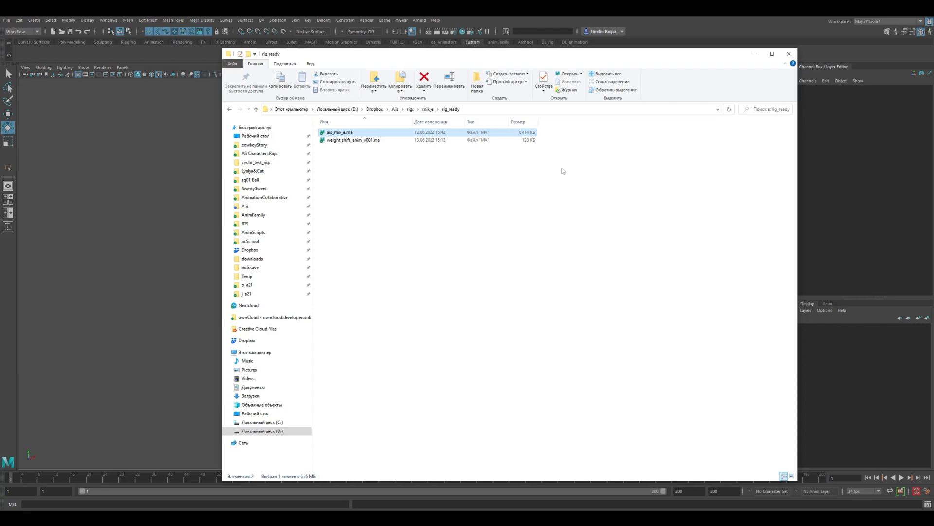
- Return to the Maya scene, key all the rig's controls at frame 1 and go to frame 31
{"action": "left_click", "coordinate": [371, 142]}
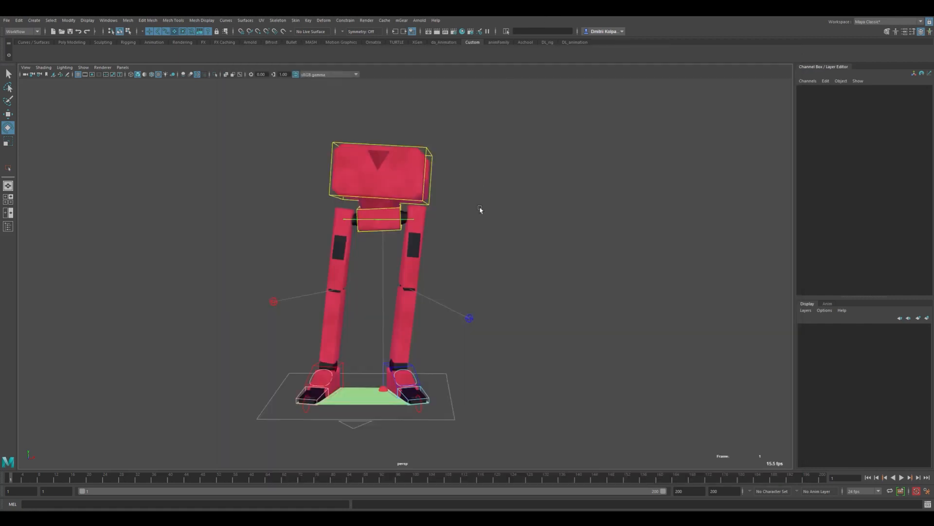
{"action": "left_click_drag", "start_coordinate": [538, 117], "coordinate": [208, 451]}
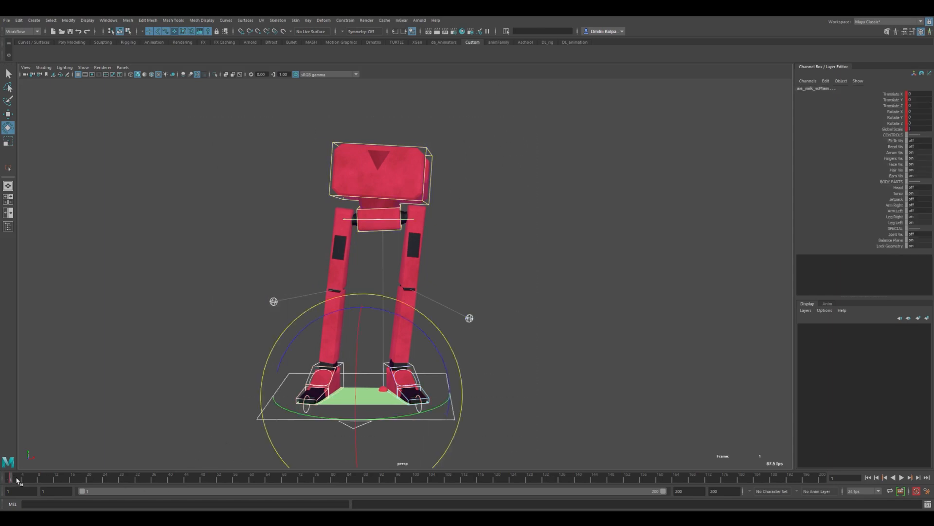
{"action": "mouse_move", "coordinate": [17, 481]}
{"action": "left_mouse_down"}
{"action": "mouse_move", "coordinate": [171, 485]}
{"action": "mouse_move", "coordinate": [120, 484]}
{"action": "mouse_move", "coordinate": [144, 484]}
{"action": "mouse_move", "coordinate": [133, 484]}
{"action": "left_mouse_up"}
{"action": "middle_click_drag", "start_coordinate": [452, 215], "coordinate": [471, 212], "text": "alt"}
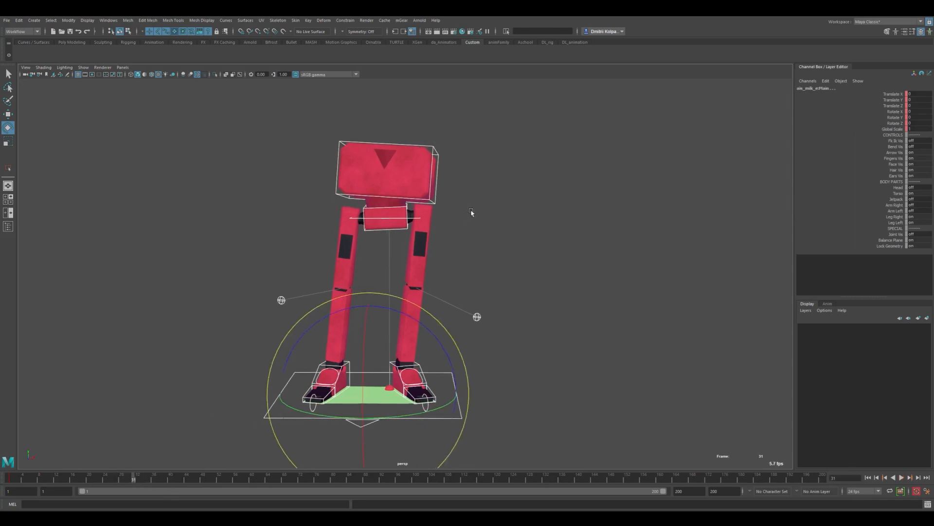
- Shift the rig's root sideways over the opposite foot at frame 31, to a Translate X of about -9.5
{"action": "left_click", "coordinate": [403, 220]}
{"action": "key", "text": "w"}
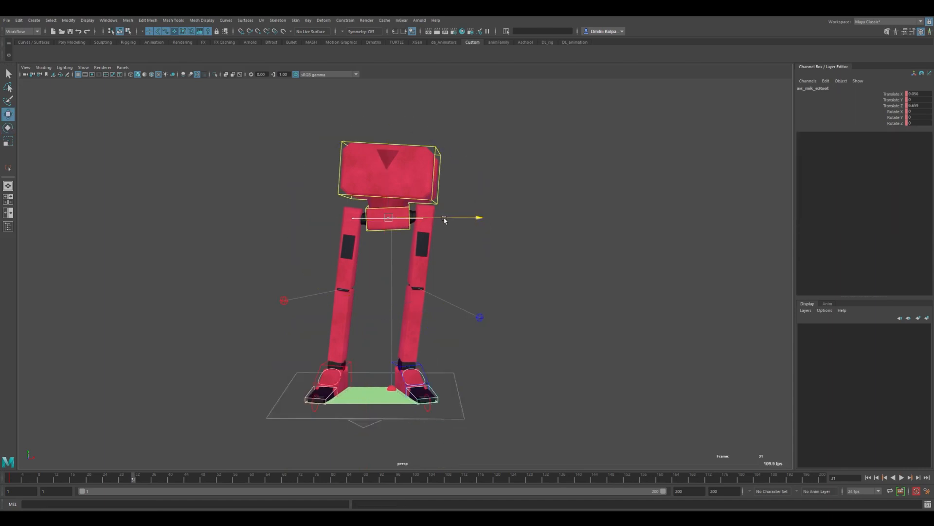
{"action": "left_click_drag", "start_coordinate": [444, 220], "coordinate": [407, 225]}
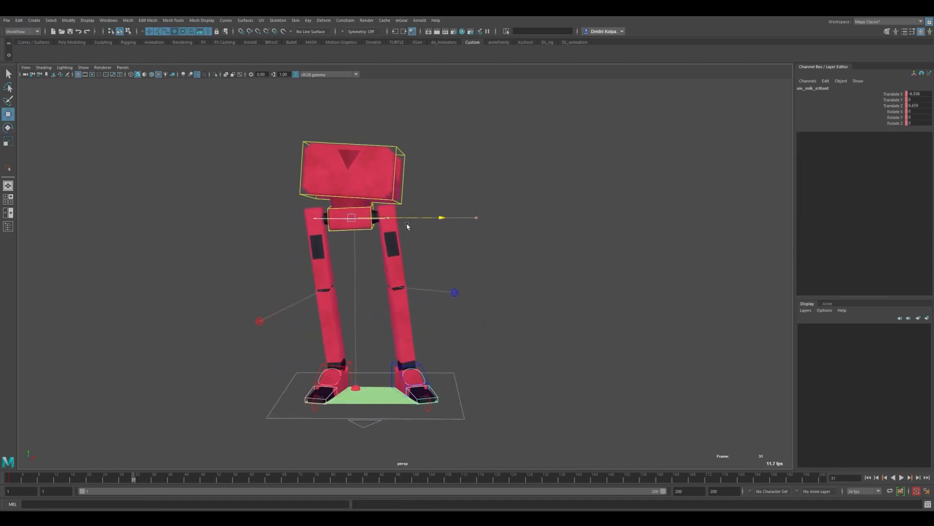
- Tilt the hips the opposite way at frame 31 and raise the root slightly
{"action": "left_click", "coordinate": [369, 229]}
{"action": "key", "text": "e"}
{"action": "left_click_drag", "start_coordinate": [426, 168], "coordinate": [431, 172]}
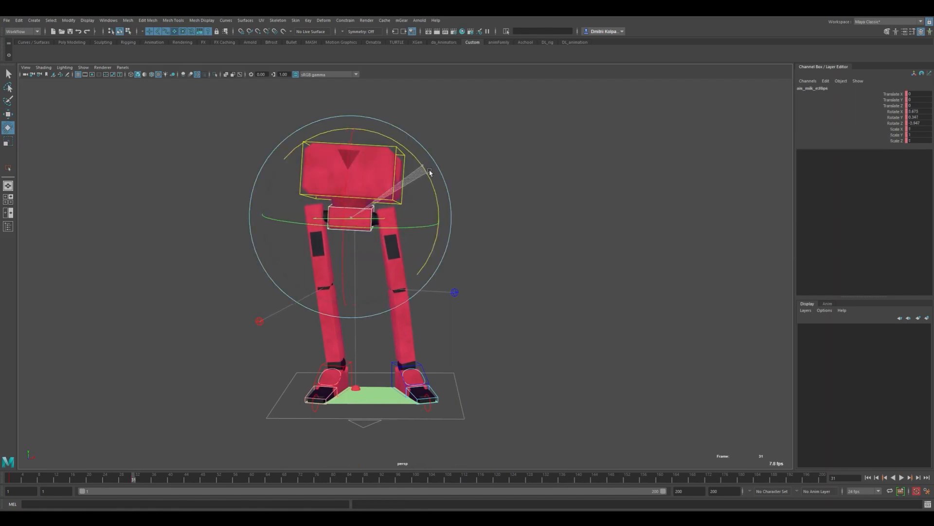
{"action": "key", "text": "w"}
{"action": "left_click", "coordinate": [335, 213]}
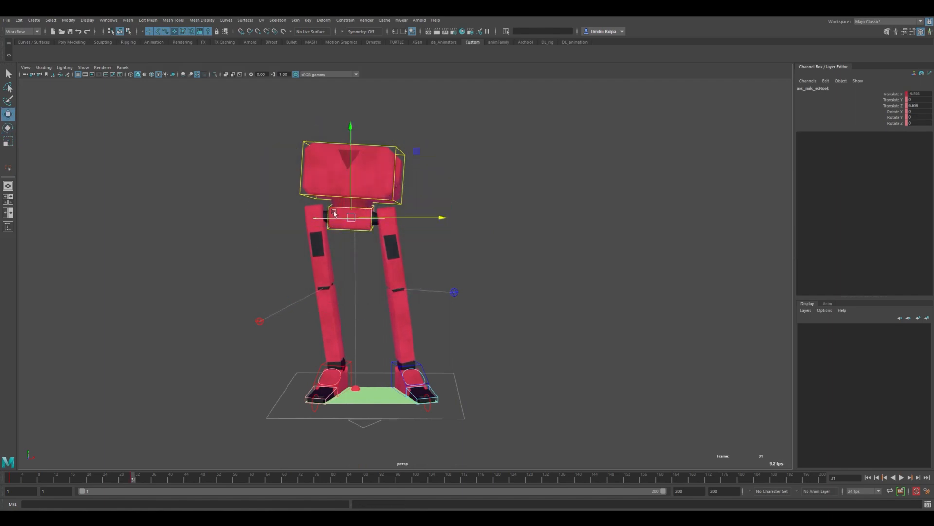
{"action": "left_click_drag", "start_coordinate": [351, 187], "coordinate": [350, 186]}
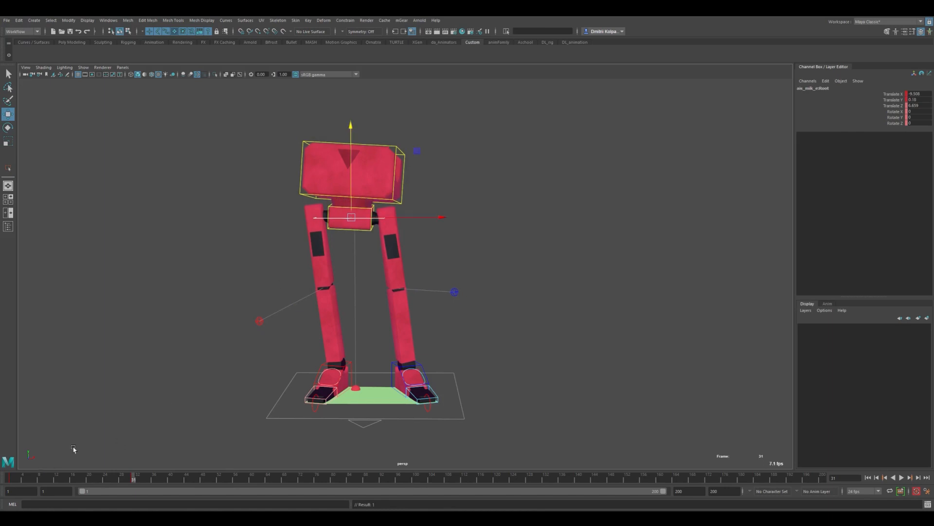
- Shift and rotate the chest to counter the hips at frame 31, with Rotate Y about 5.9 and Rotate Z about 2.9
{"action": "left_click", "coordinate": [403, 151]}
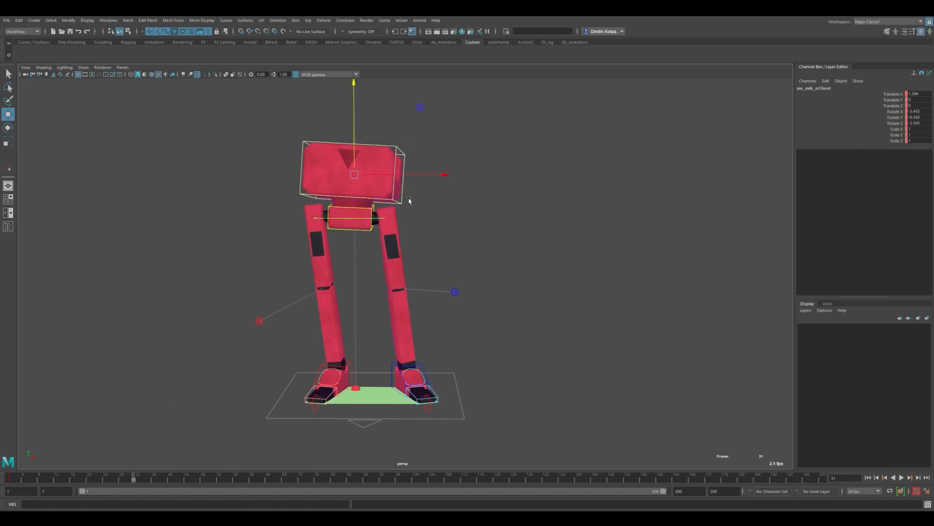
{"action": "key", "text": "e"}
{"action": "left_click_drag", "start_coordinate": [438, 203], "coordinate": [363, 195]}
{"action": "left_click_drag", "start_coordinate": [304, 192], "coordinate": [349, 178]}
{"action": "key", "text": "w"}
{"action": "key", "text": "e"}
{"action": "left_click_drag", "start_coordinate": [377, 149], "coordinate": [387, 149]}
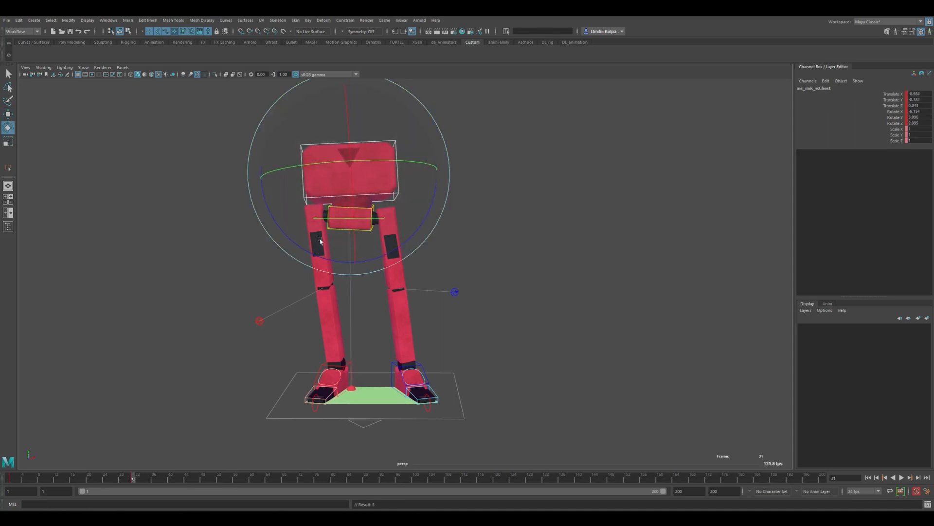
- Compare the poses at frames 1 and 31 and play back the weight shift between them
{"action": "left_click", "coordinate": [8, 482]}
{"action": "left_click", "coordinate": [137, 478]}
{"action": "left_click", "coordinate": [13, 479]}
{"action": "key", "text": "alt+v"}
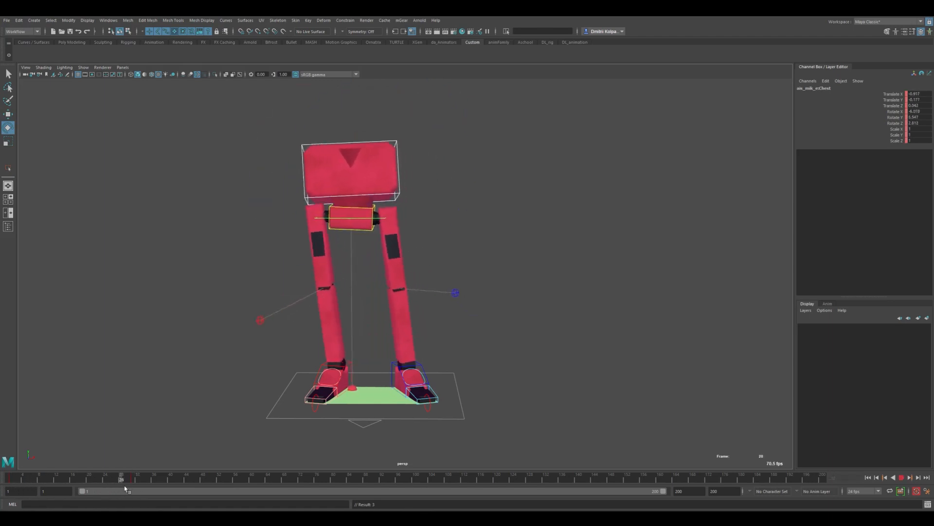
{"action": "key", "text": "Escape"}
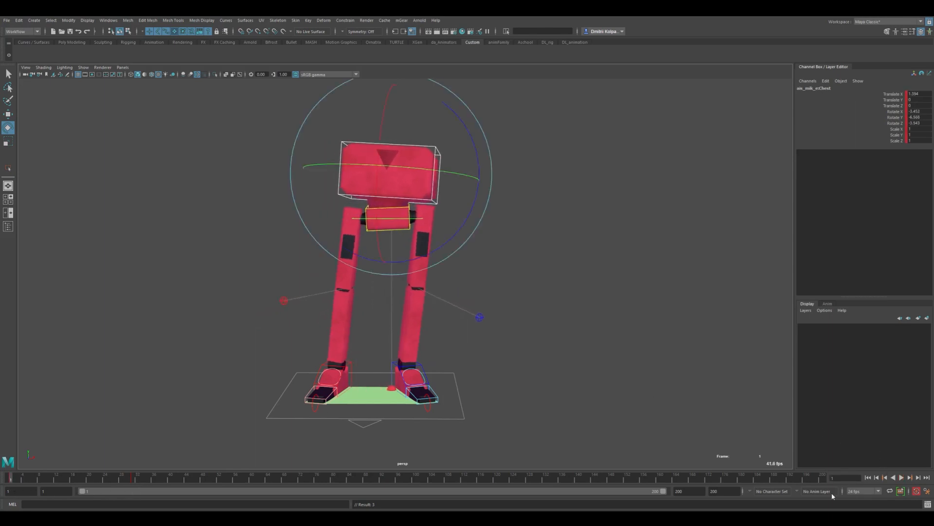
- Set the animation's end frame to 60 and play through the weight shift
{"action": "double_click", "coordinate": [728, 493]}
{"action": "type", "text": "60"}
{"action": "key", "text": "Return"}
{"action": "key", "text": "alt+v"}
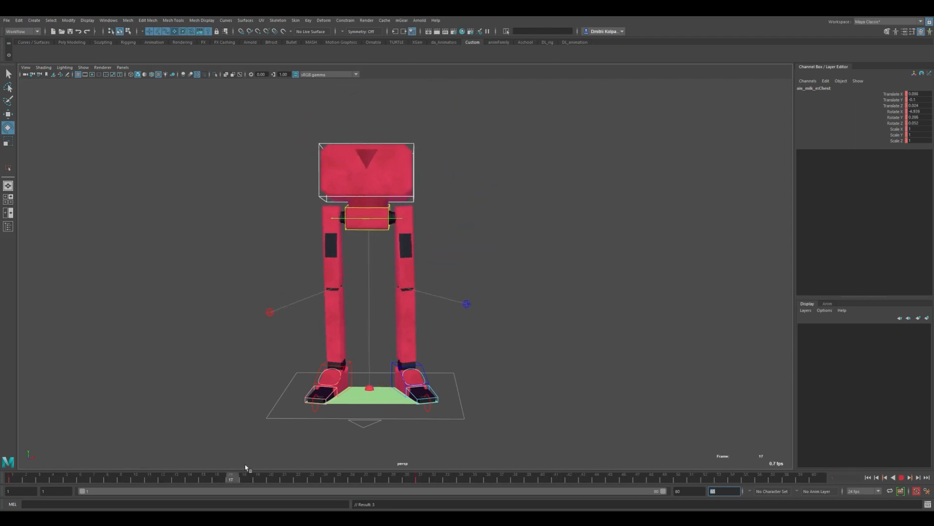
{"action": "mouse_move", "coordinate": [245, 465]}
{"action": "left_mouse_down"}
{"action": "mouse_move", "coordinate": [415, 466]}
{"action": "mouse_move", "coordinate": [52, 473]}
{"action": "mouse_move", "coordinate": [399, 474]}
{"action": "mouse_move", "coordinate": [56, 478]}
{"action": "mouse_move", "coordinate": [478, 487]}
{"action": "left_mouse_up"}
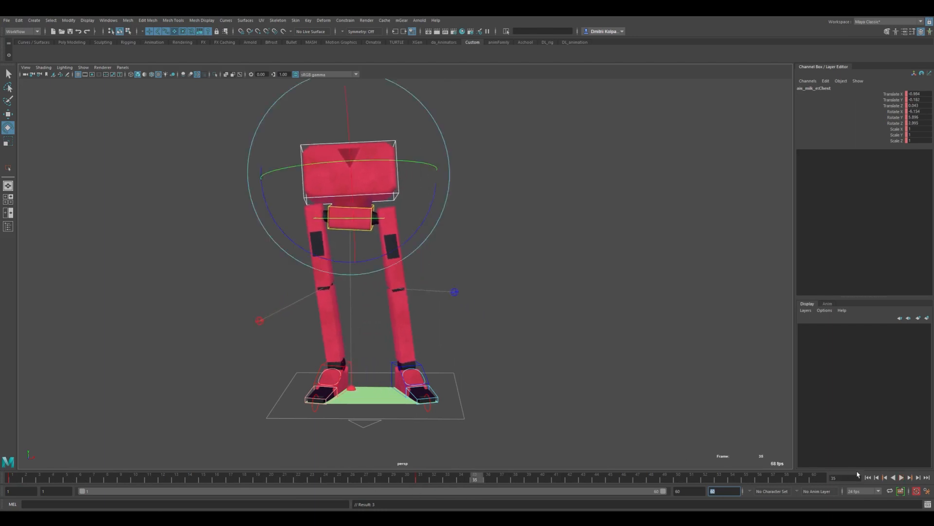
{"action": "left_click", "coordinate": [901, 478]}
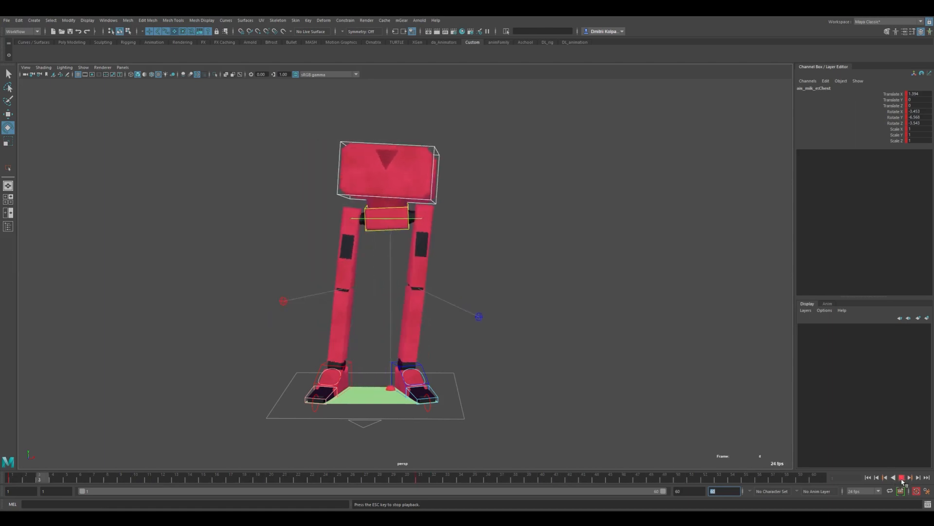
{"action": "left_click", "coordinate": [902, 478]}
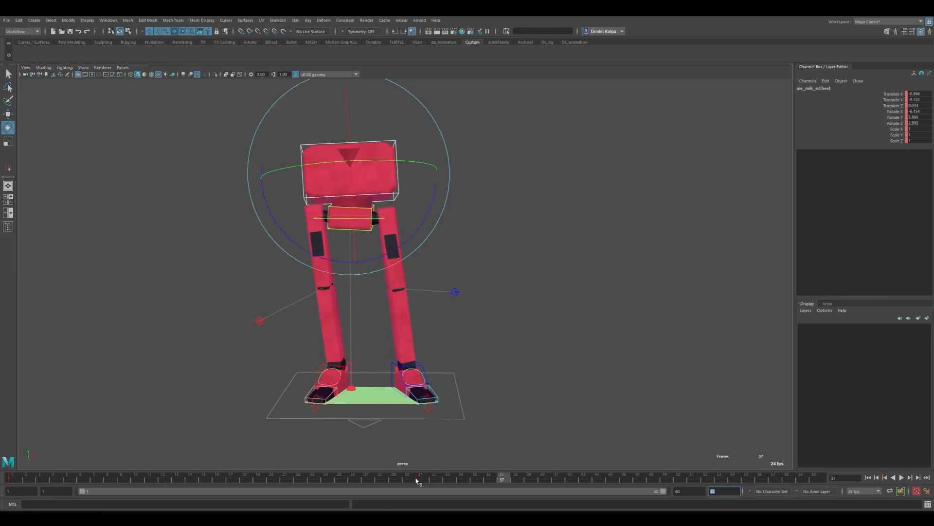
- Select all the rig's controls and move their keys from frame 31 to frame 30
{"action": "left_click", "coordinate": [545, 115]}
{"action": "left_click_drag", "start_coordinate": [541, 101], "coordinate": [190, 445]}
{"action": "left_click", "coordinate": [419, 479]}
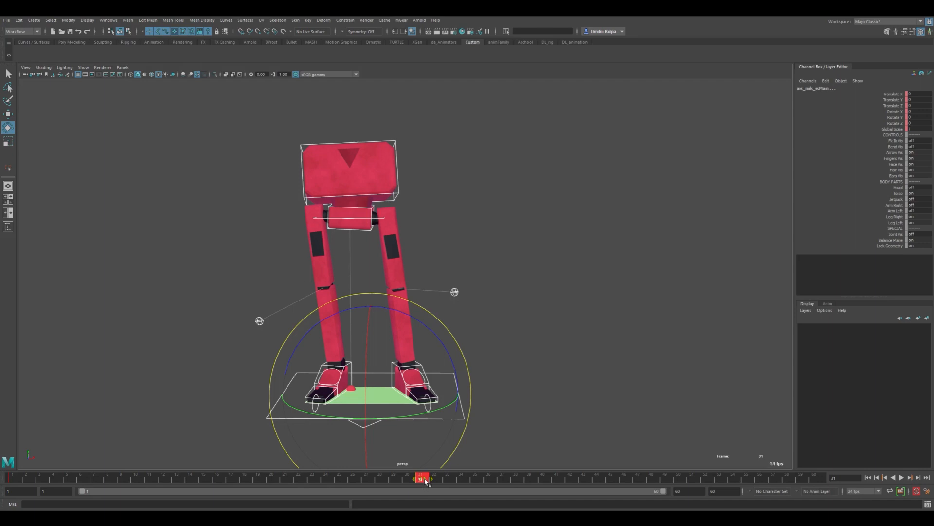
{"action": "mouse_move", "coordinate": [417, 479]}
{"action": "left_mouse_down"}
{"action": "mouse_move", "coordinate": [288, 484]}
{"action": "mouse_move", "coordinate": [6, 470]}
{"action": "mouse_move", "coordinate": [407, 479]}
{"action": "left_mouse_up"}
- Open the Graph Editor below the character and frame all the animation curves of the selected controls
{"action": "right_click_drag", "start_coordinate": [543, 356], "coordinate": [506, 327], "text": "alt"}
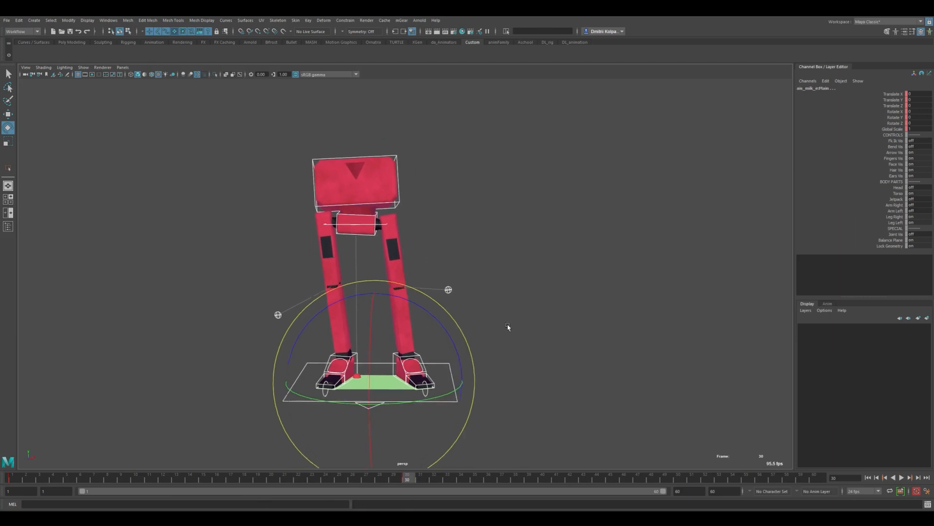
{"action": "middle_click_drag", "start_coordinate": [506, 327], "coordinate": [544, 272], "text": "alt"}
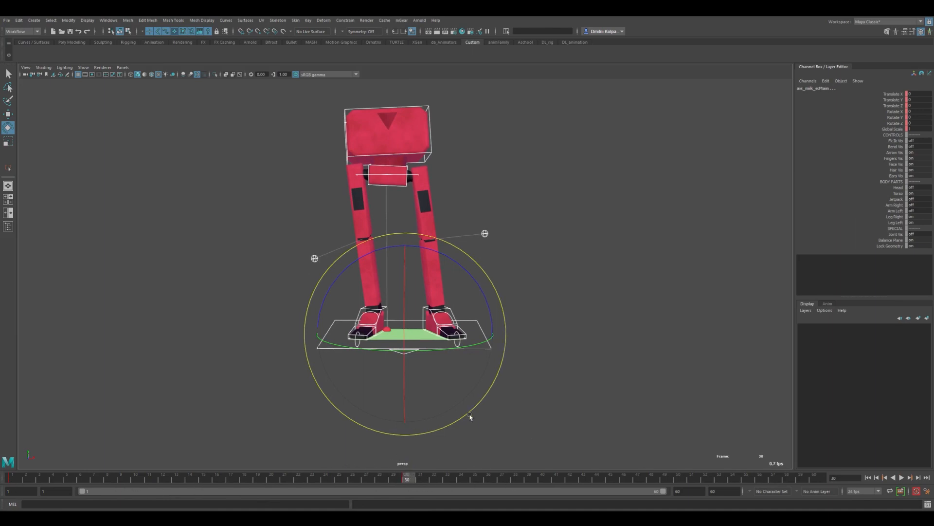
{"action": "left_click", "coordinate": [109, 21]}
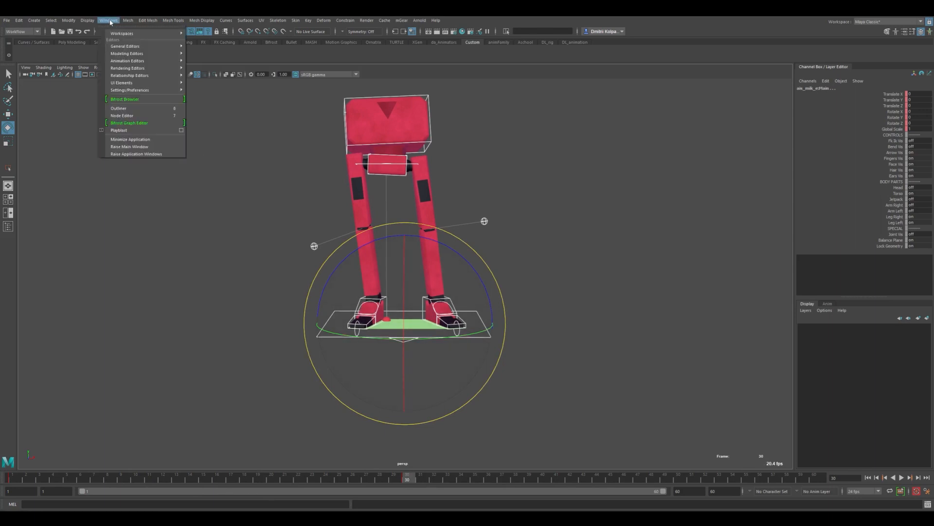
{"action": "mouse_move", "coordinate": [141, 61]}
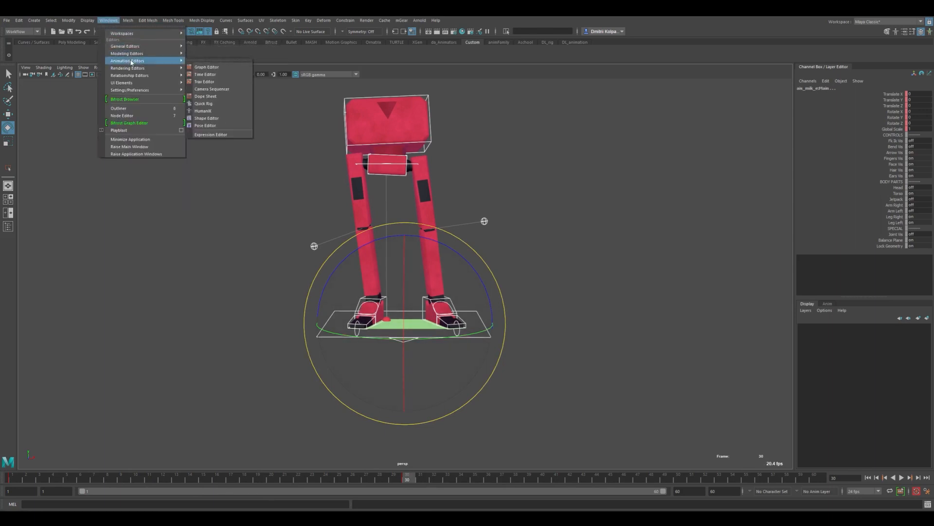
{"action": "left_click", "coordinate": [217, 70]}
{"action": "left_click_drag", "start_coordinate": [559, 240], "coordinate": [474, 190], "text": "alt"}
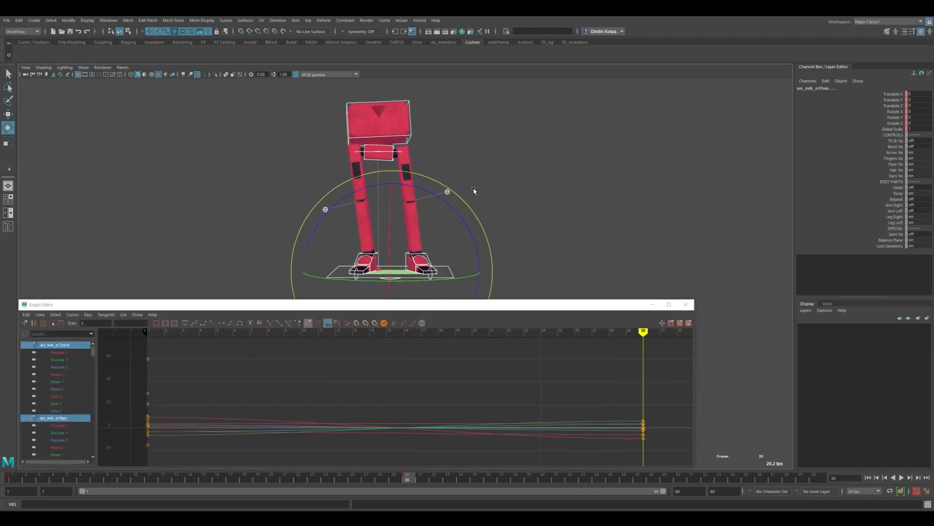
{"action": "key", "text": "a"}
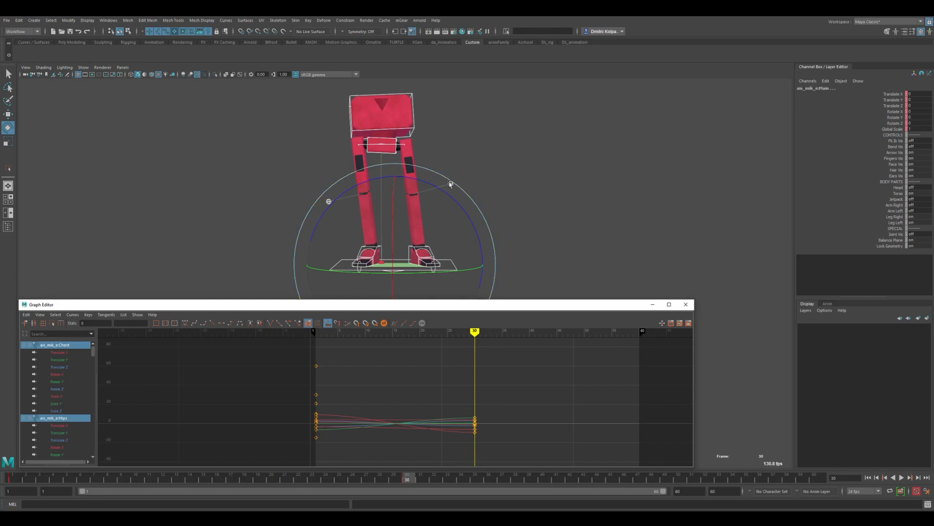
- Key every channel of the selected rig controls at frame 30 and compare the poses at frames 1 and 30
{"action": "key", "text": "s"}
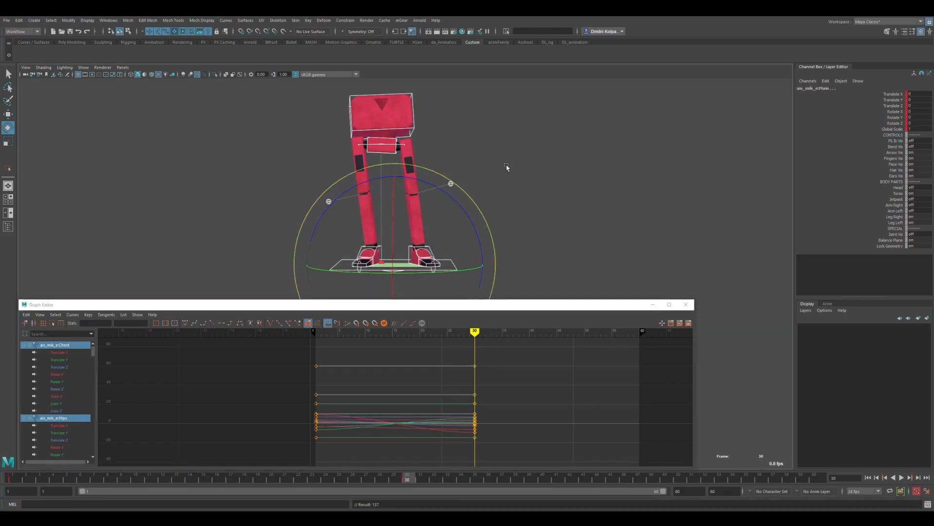
{"action": "left_click", "coordinate": [482, 133]}
{"action": "left_click", "coordinate": [13, 479]}
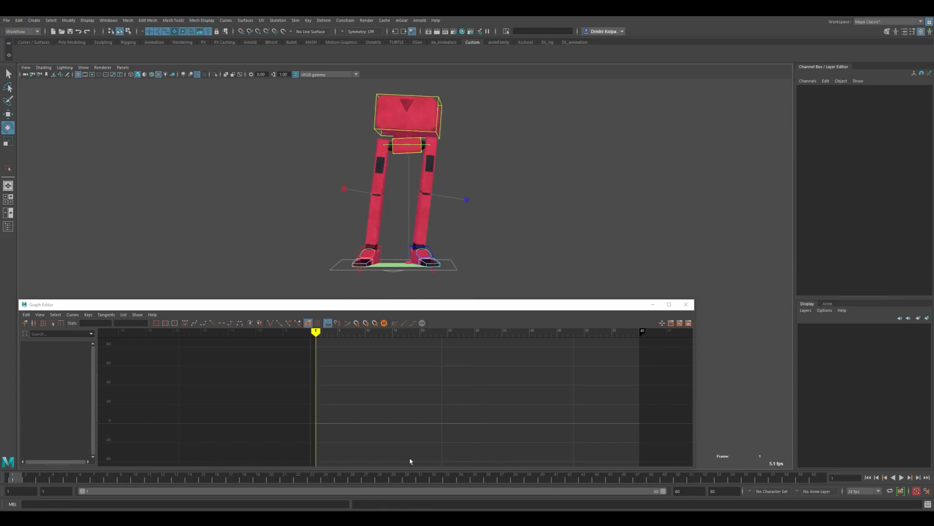
{"action": "left_click", "coordinate": [411, 479]}
- Examine the chest control's animation curves between frames 1 and 30 in the Graph Editor
{"action": "left_click_drag", "start_coordinate": [263, 88], "coordinate": [460, 230]}
{"action": "left_click", "coordinate": [459, 126]}
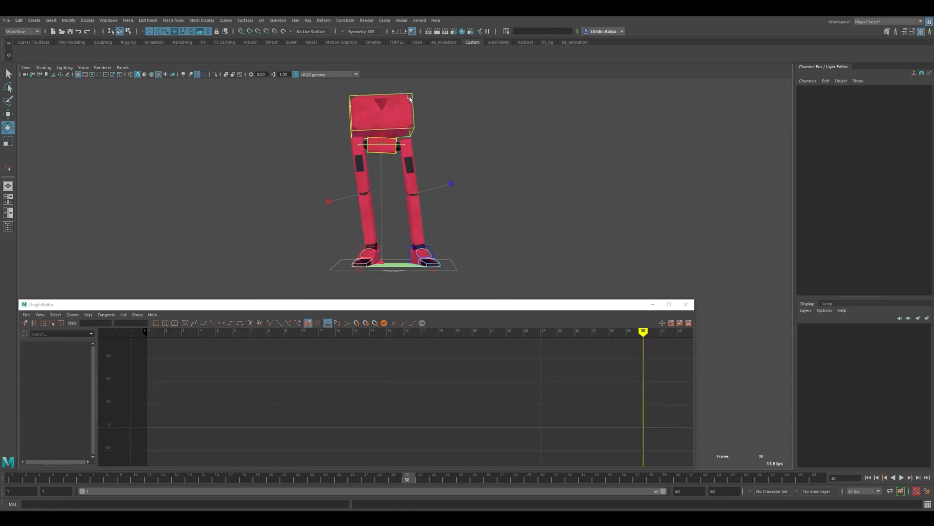
{"action": "left_click", "coordinate": [419, 103]}
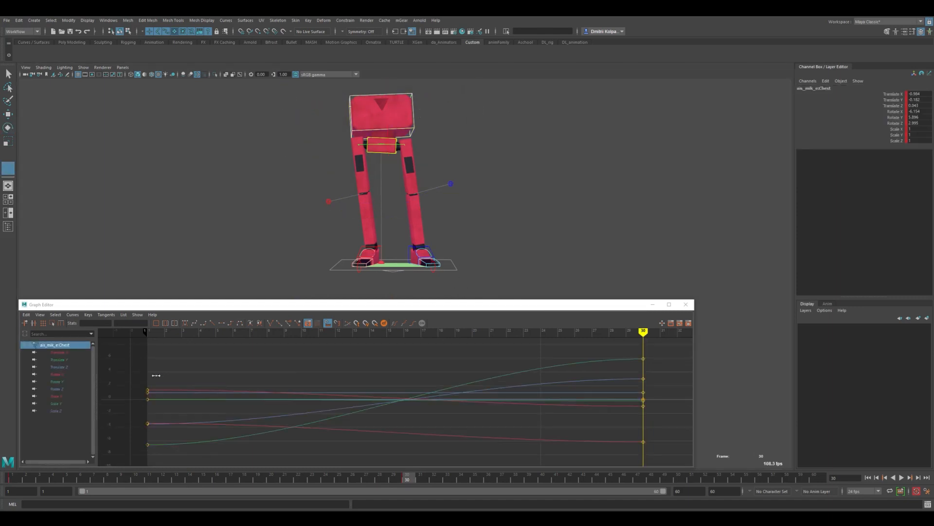
{"action": "left_click_drag", "start_coordinate": [157, 375], "coordinate": [642, 403]}
{"action": "key", "text": "e"}
{"action": "key", "text": "w"}
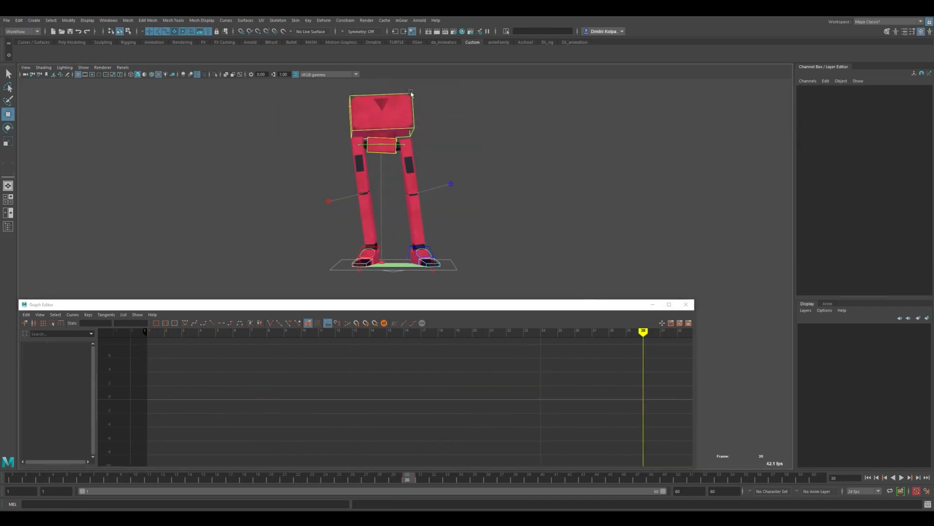
- Isolate the root's Translate X curve in the Graph Editor and scrub along it to study the sideways motion
{"action": "left_click", "coordinate": [400, 146]}
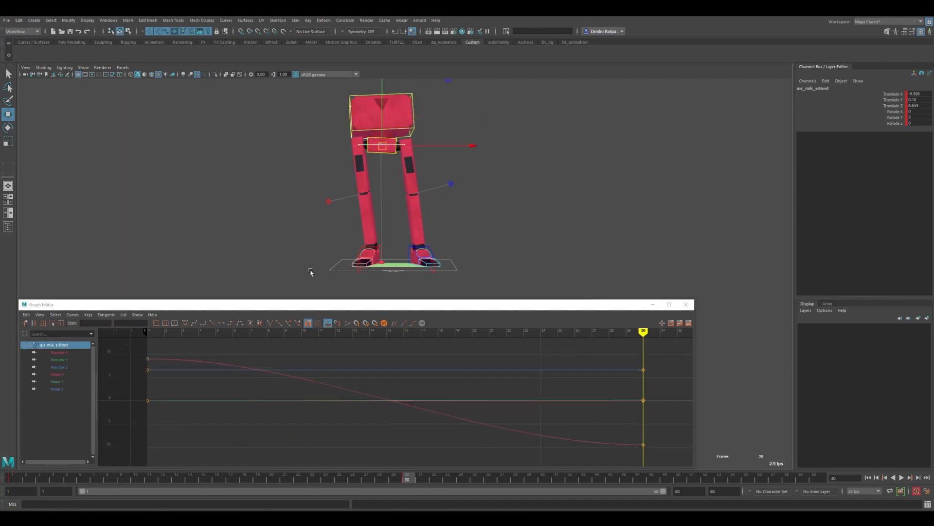
{"action": "left_click_drag", "start_coordinate": [153, 350], "coordinate": [319, 389]}
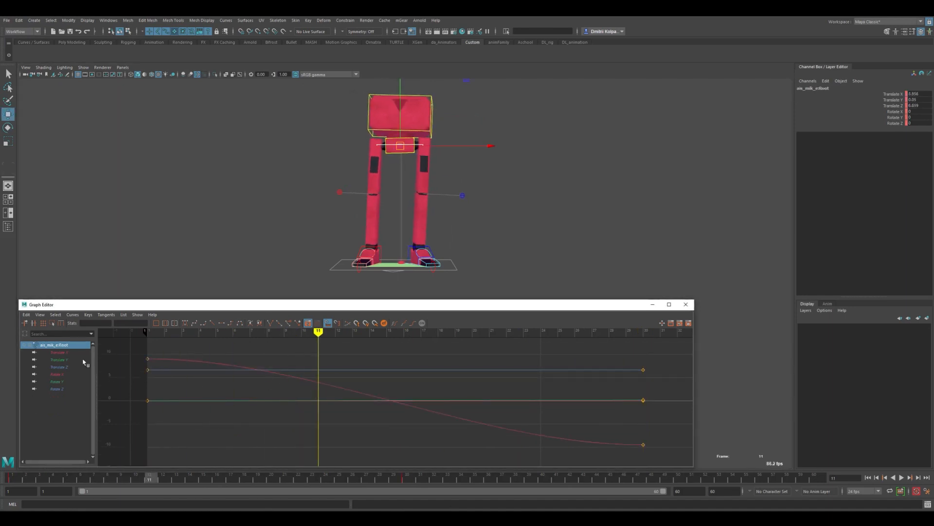
{"action": "left_click", "coordinate": [58, 352]}
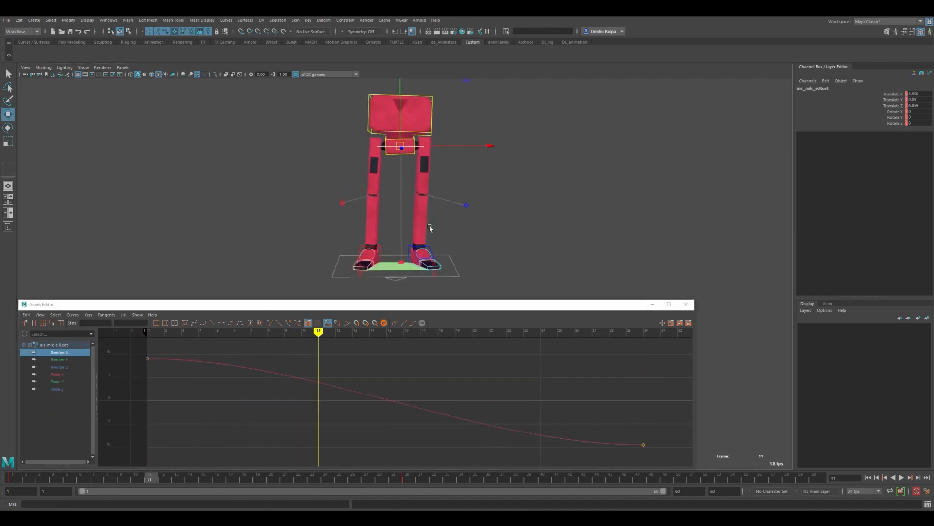
{"action": "left_click_drag", "start_coordinate": [146, 372], "coordinate": [625, 426]}
{"action": "key", "text": "w"}
{"action": "right_click_drag", "start_coordinate": [576, 411], "coordinate": [415, 420], "text": "alt+shift"}
{"action": "key", "text": "k"}
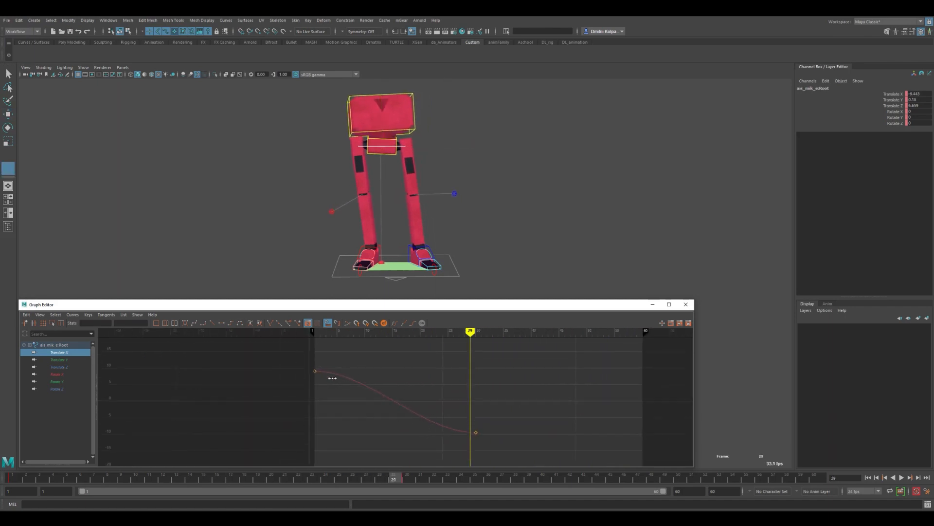
{"action": "left_click_drag", "start_coordinate": [333, 378], "coordinate": [391, 399]}
{"action": "key", "text": "w"}
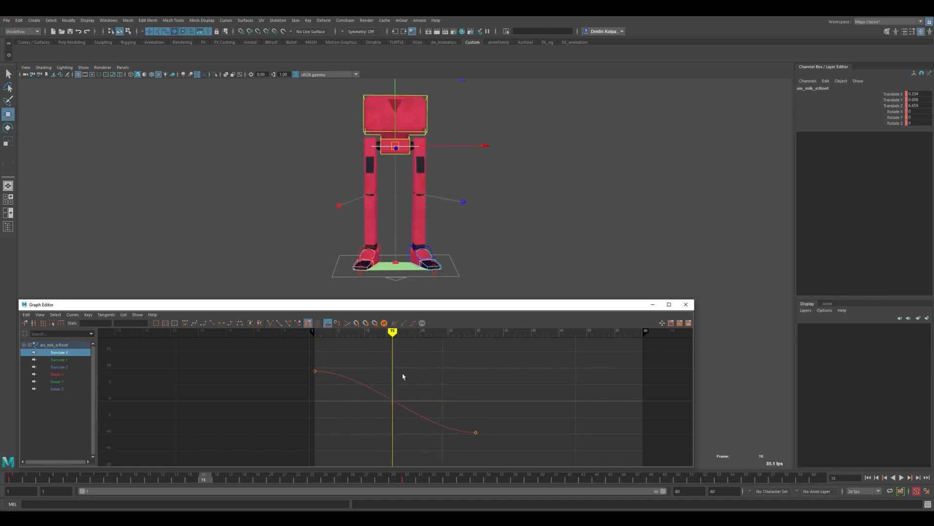
- Insert a key at frame 15 on the root's Translate X curve and select it
{"action": "left_click_drag", "start_coordinate": [411, 364], "coordinate": [372, 432]}
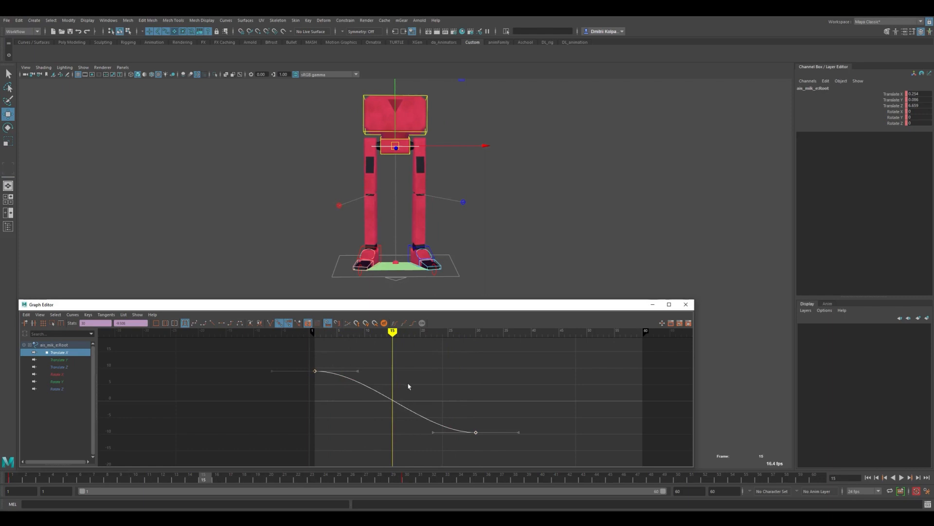
{"action": "right_click", "coordinate": [395, 397]}
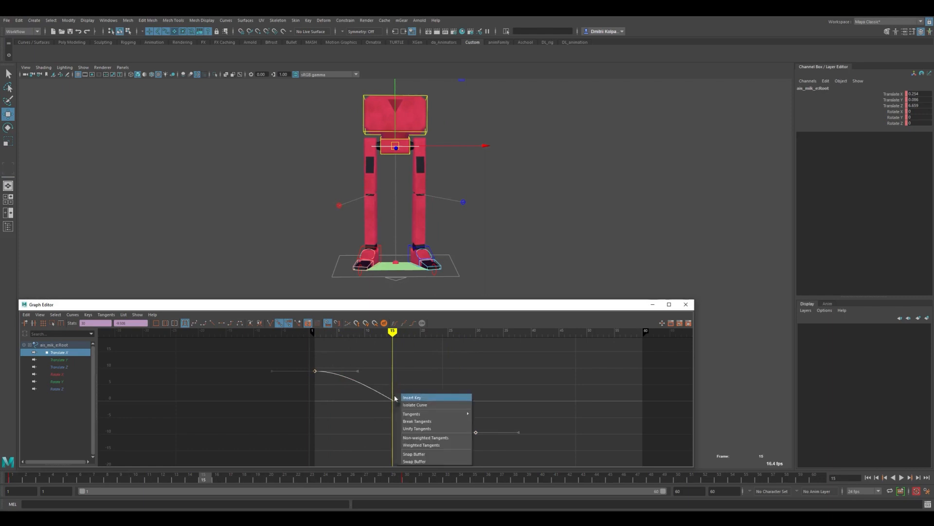
{"action": "left_click", "coordinate": [428, 398]}
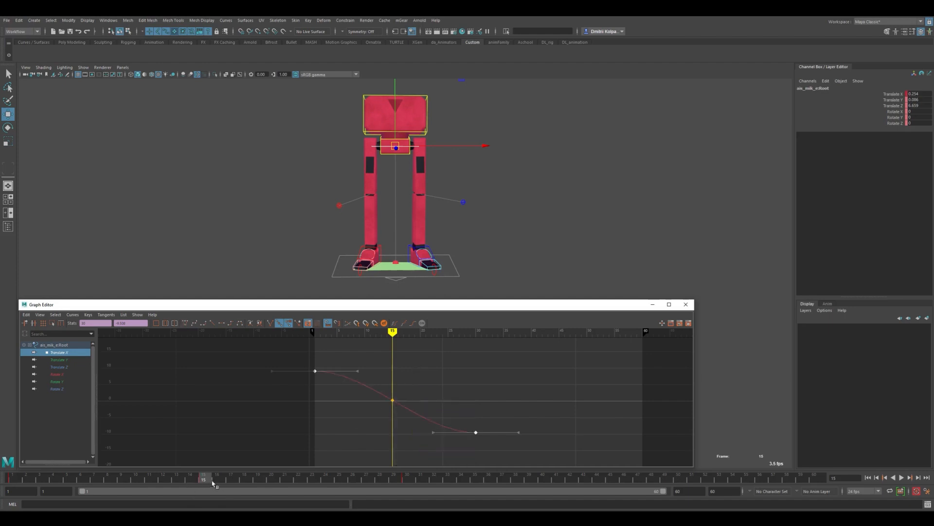
{"action": "left_click_drag", "start_coordinate": [401, 385], "coordinate": [377, 416]}
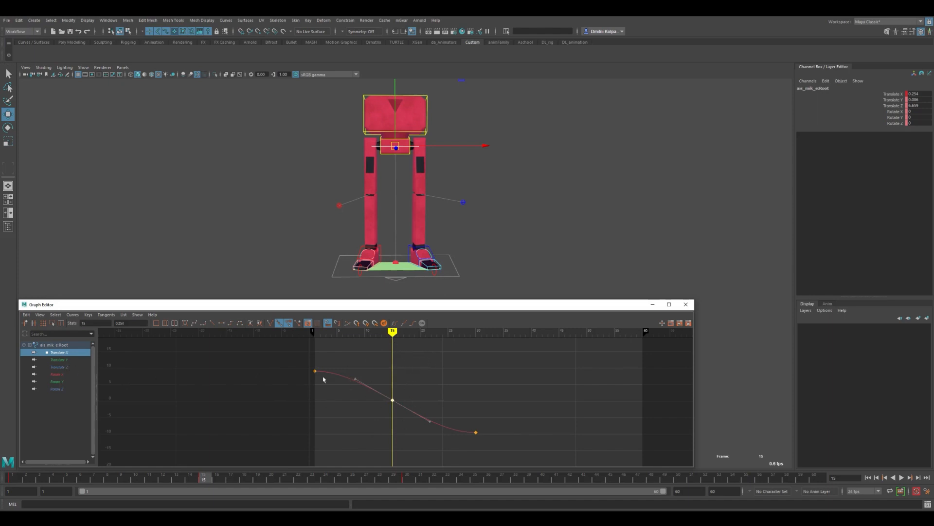
- Enlarge the curve view and annotate its Snipping Tool capture with a red timing arrow spanning the first and last keys
{"action": "right_click_drag", "start_coordinate": [446, 381], "coordinate": [426, 390], "text": "alt"}
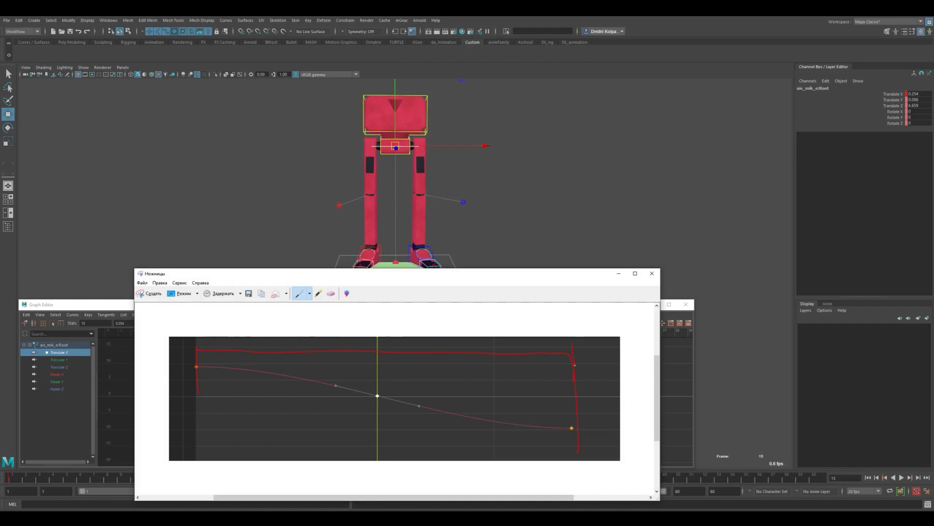
{"action": "left_click_drag", "start_coordinate": [567, 351], "coordinate": [560, 364]}
{"action": "left_click", "coordinate": [331, 293]}
{"action": "left_click_drag", "start_coordinate": [400, 328], "coordinate": [410, 336]}
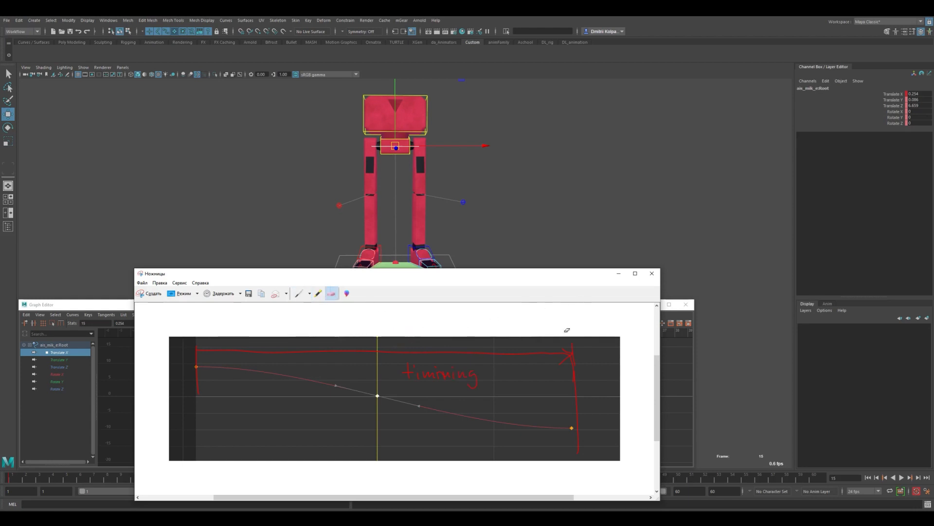
- Sketch white alternative curves between the two end keys on the capture, mark their in-between points, and close the Snipping Tool
{"action": "left_click", "coordinate": [300, 294]}
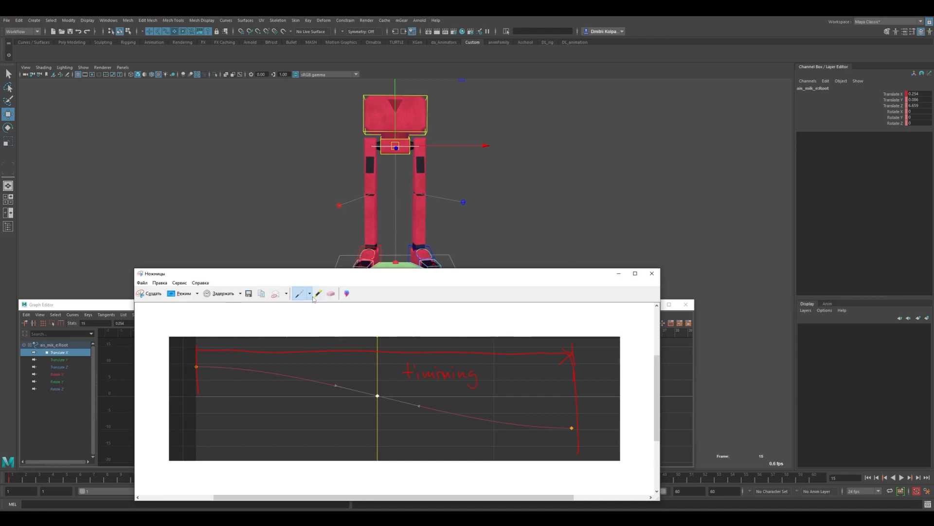
{"action": "mouse_move", "coordinate": [199, 370]}
{"action": "left_mouse_down"}
{"action": "mouse_move", "coordinate": [345, 415]}
{"action": "mouse_move", "coordinate": [572, 428]}
{"action": "mouse_move", "coordinate": [238, 376]}
{"action": "mouse_move", "coordinate": [565, 432]}
{"action": "left_mouse_up"}
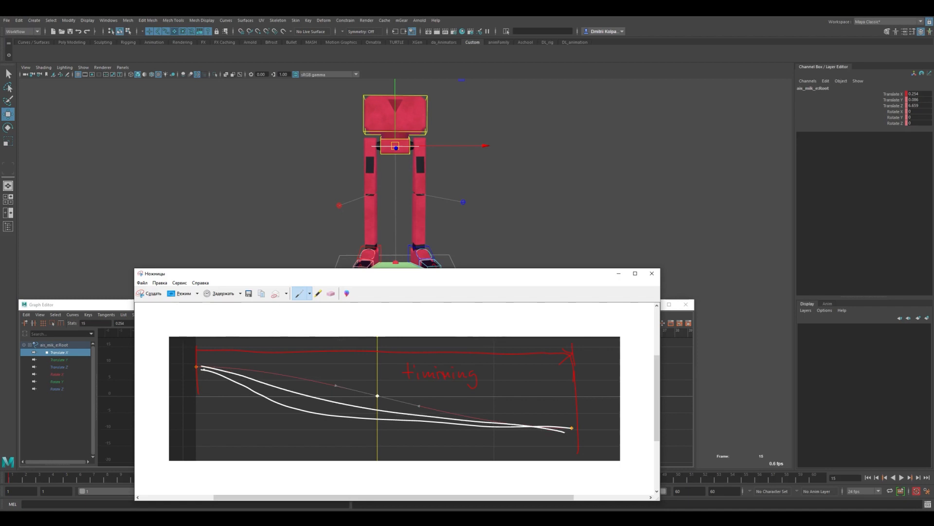
{"action": "mouse_move", "coordinate": [201, 367]}
{"action": "left_mouse_down"}
{"action": "mouse_move", "coordinate": [339, 371]}
{"action": "mouse_move", "coordinate": [569, 424]}
{"action": "left_mouse_up"}
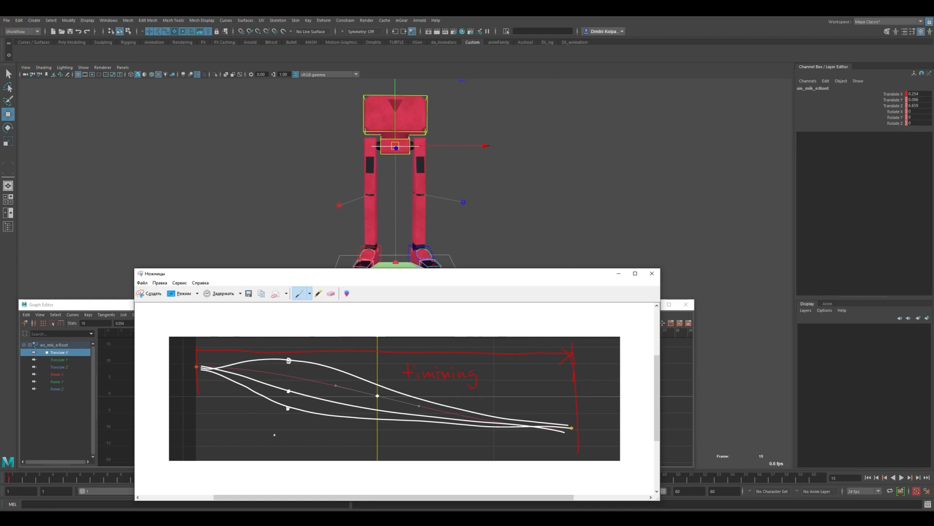
{"action": "left_click_drag", "start_coordinate": [274, 434], "coordinate": [274, 445]}
{"action": "left_click_drag", "start_coordinate": [327, 432], "coordinate": [330, 450]}
{"action": "left_click", "coordinate": [652, 274]}
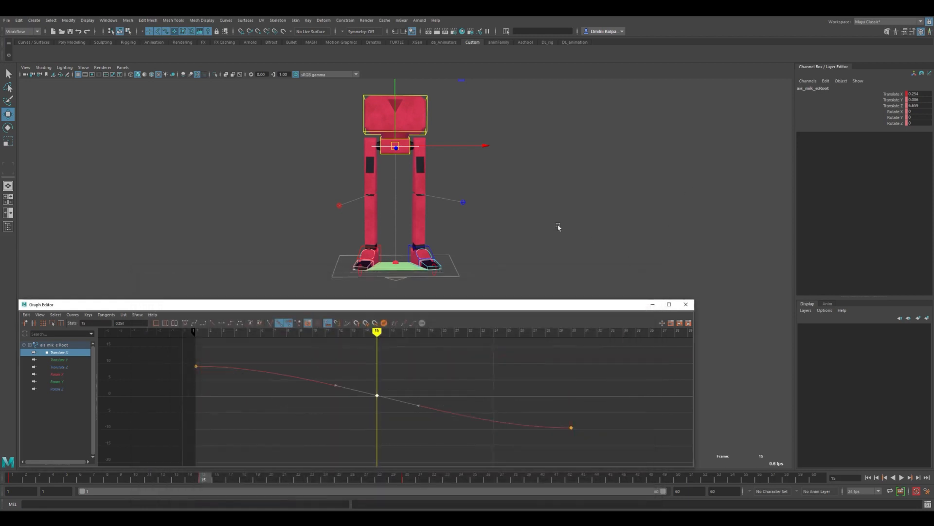
- Move the root's middle Translate X key to frame 12 at a value of about -4.2
{"action": "key", "text": "k"}
{"action": "left_click_drag", "start_coordinate": [407, 372], "coordinate": [373, 398]}
{"action": "key", "text": "w"}
{"action": "middle_click_drag", "start_coordinate": [435, 392], "coordinate": [407, 412], "text": "alt"}
{"action": "key", "text": "k"}
{"action": "mouse_move", "coordinate": [407, 413]}
{"action": "left_mouse_down"}
{"action": "mouse_move", "coordinate": [254, 418]}
{"action": "mouse_move", "coordinate": [398, 418]}
{"action": "left_mouse_up"}
{"action": "middle_click_drag", "start_coordinate": [406, 418], "coordinate": [369, 416], "text": "shift"}
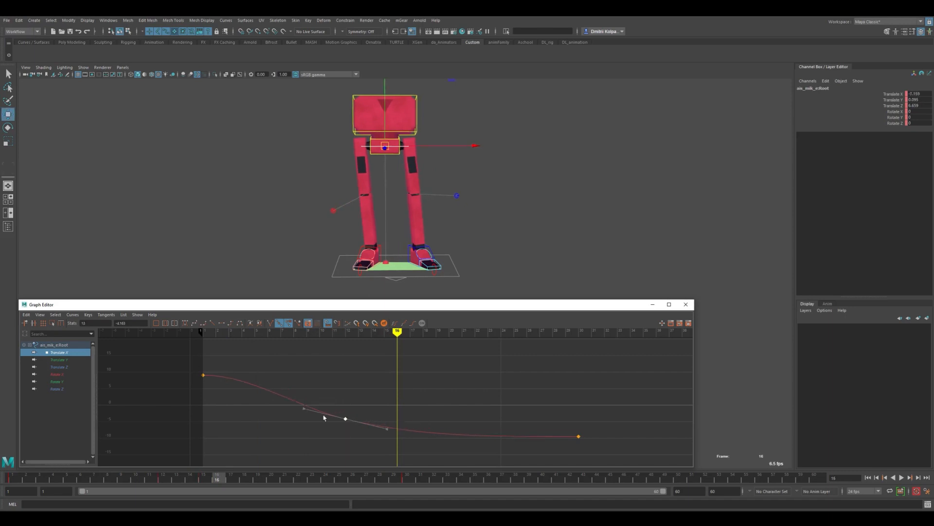
- Play back the animation and shift the root's middle Translate X key to frame 11
{"action": "key", "text": "k"}
{"action": "left_click_drag", "start_coordinate": [204, 381], "coordinate": [203, 421]}
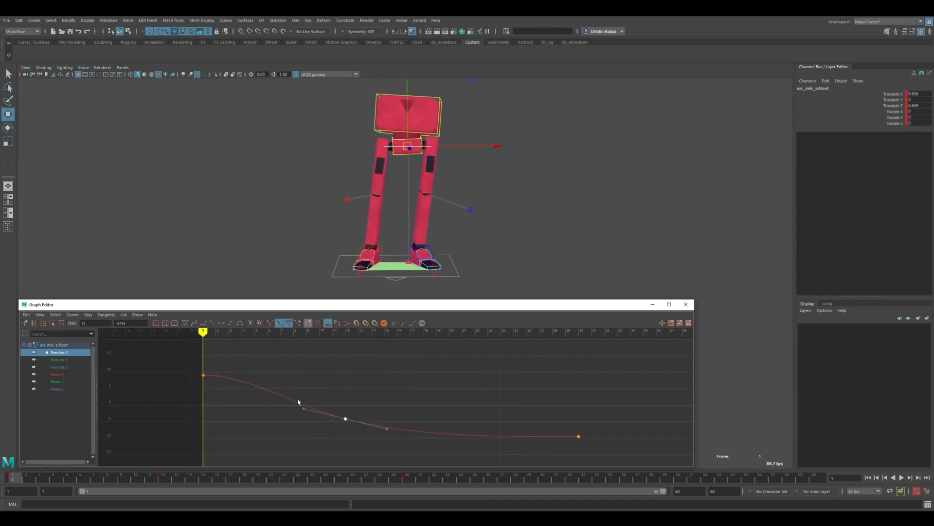
{"action": "key", "text": "alt+v"}
{"action": "middle_click_drag", "start_coordinate": [371, 422], "coordinate": [335, 422], "text": "shift"}
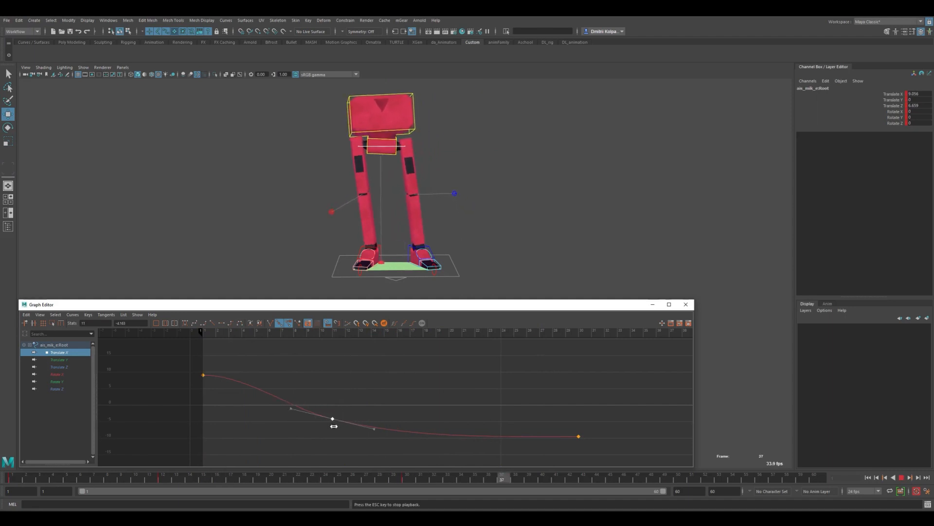
{"action": "right_click_drag", "start_coordinate": [344, 405], "coordinate": [343, 388], "text": "alt+shift"}
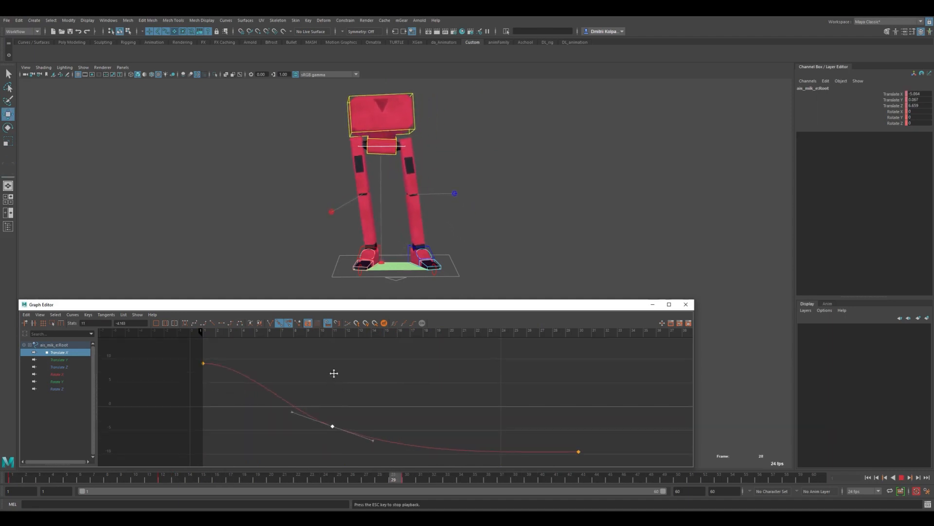
{"action": "middle_click_drag", "start_coordinate": [333, 373], "coordinate": [335, 362], "text": "alt"}
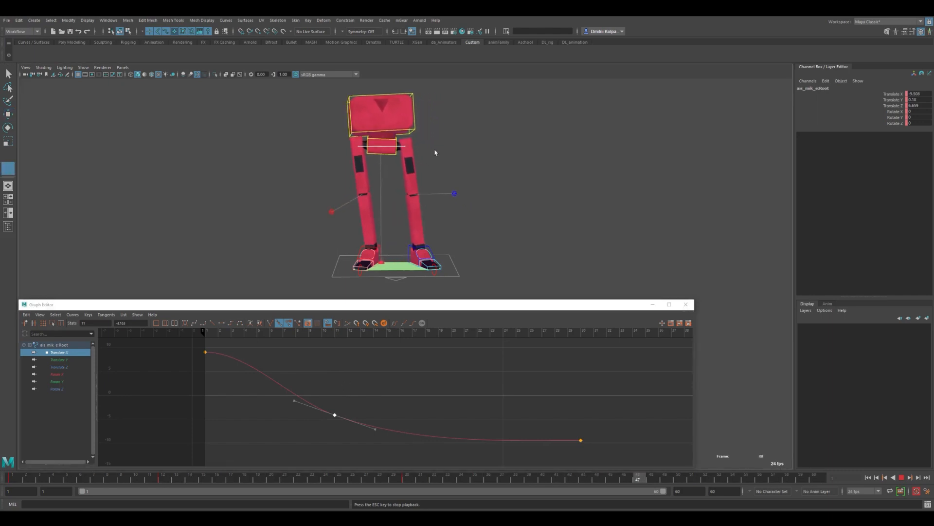
{"action": "key", "text": "Escape"}
- Scrub through the adjusted motion and examine the chest control's animation curves and their first and last keys
{"action": "key", "text": "k"}
{"action": "left_click_drag", "start_coordinate": [219, 373], "coordinate": [347, 399]}
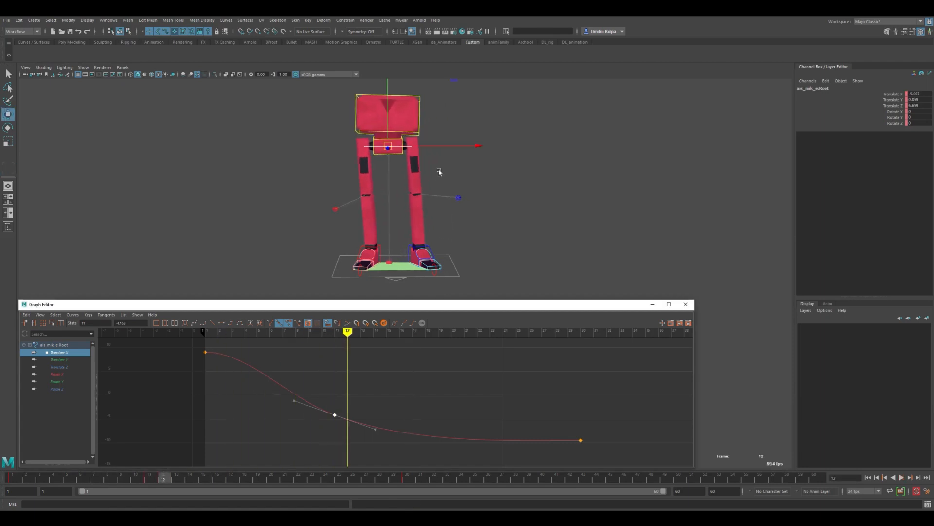
{"action": "left_click", "coordinate": [421, 132]}
{"action": "left_click", "coordinate": [418, 136]}
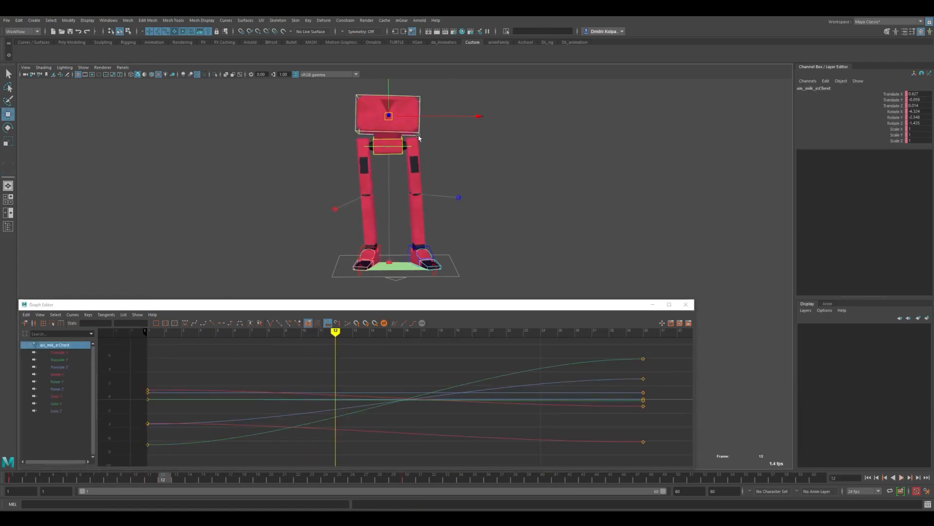
{"action": "key", "text": "k"}
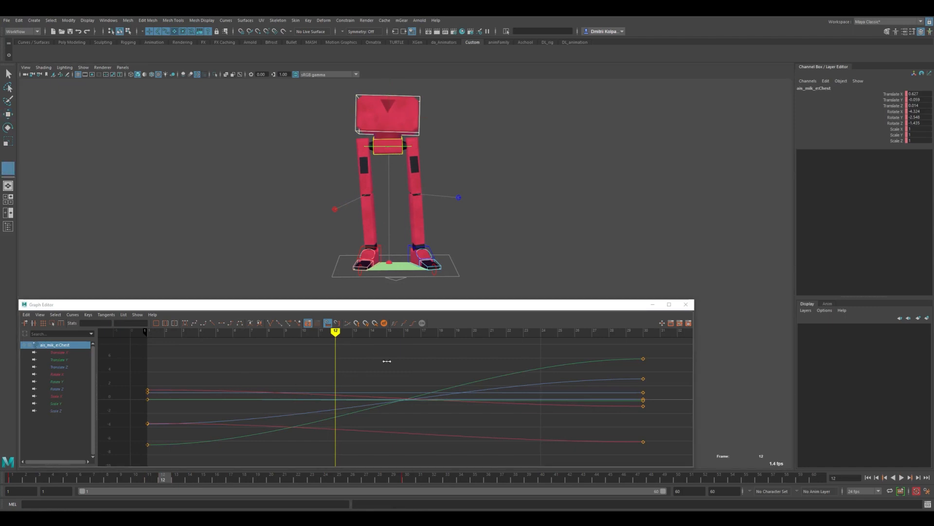
{"action": "left_click", "coordinate": [385, 362]}
{"action": "left_click_drag", "start_coordinate": [169, 346], "coordinate": [130, 494]}
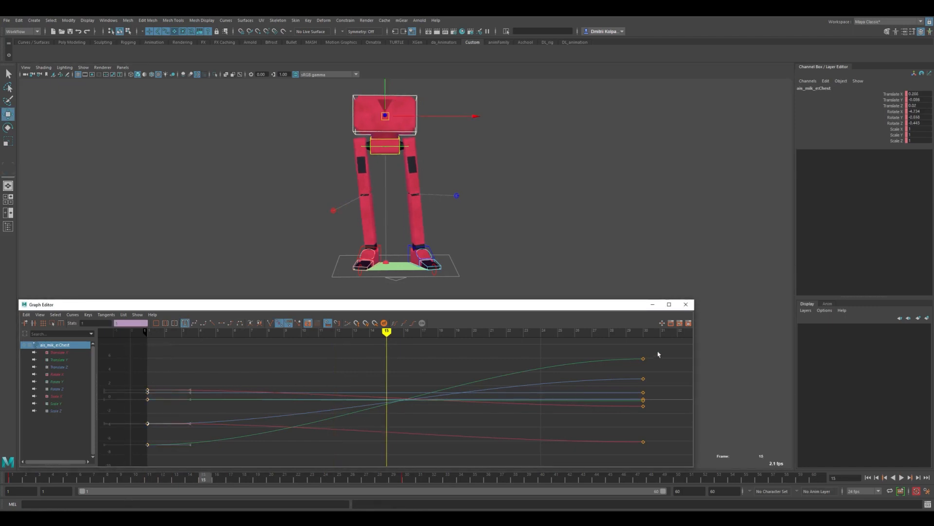
{"action": "left_click_drag", "start_coordinate": [628, 344], "coordinate": [661, 458]}
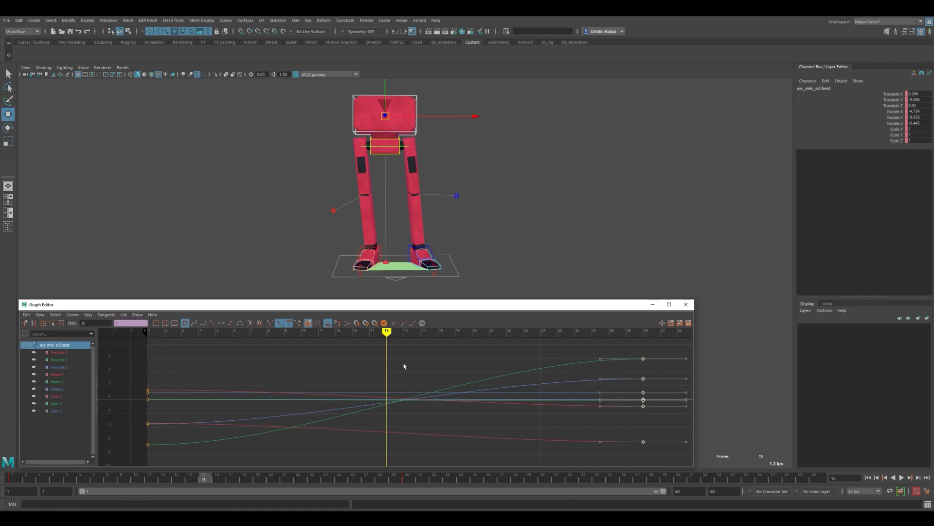
{"action": "left_click", "coordinate": [435, 109]}
{"action": "left_click", "coordinate": [417, 99]}
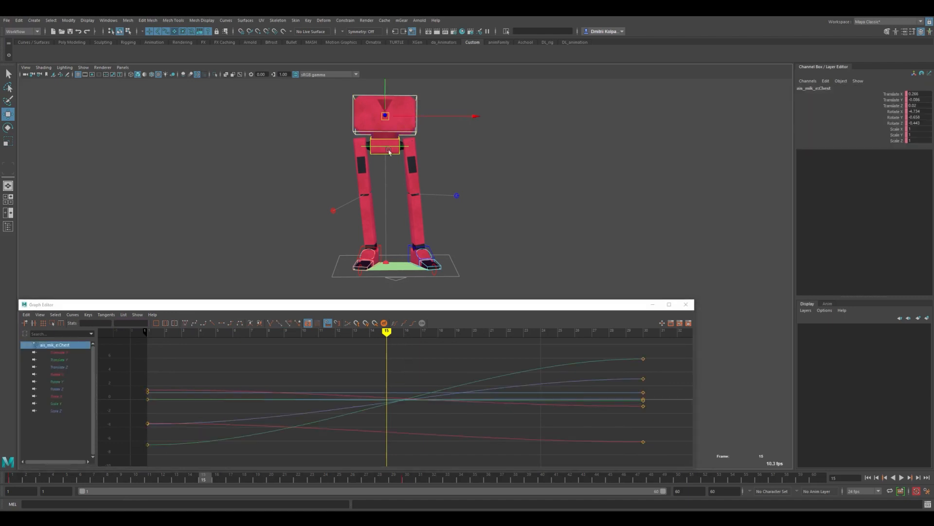
- Isolate the chest's Translate X curve, insert a key at frame 6, and raise it to about 2.1
{"action": "left_click", "coordinate": [71, 354]}
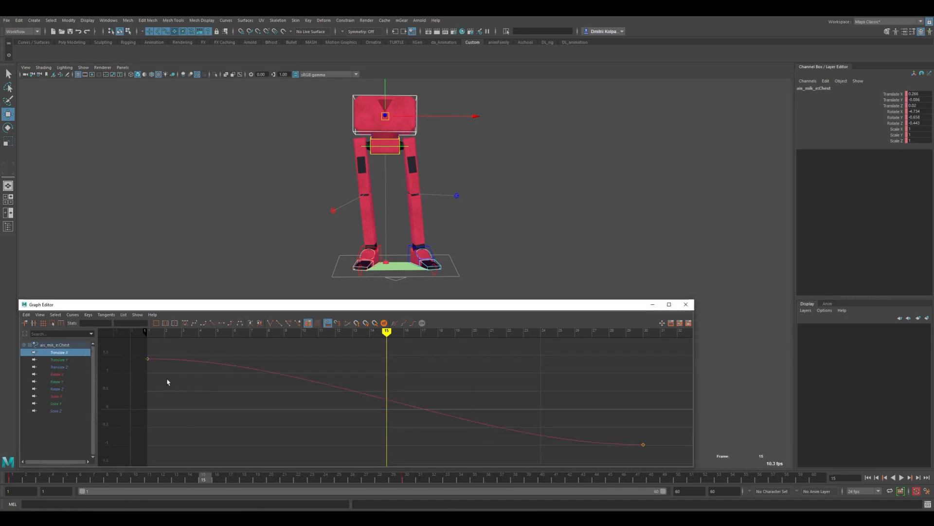
{"action": "key", "text": "k"}
{"action": "left_click_drag", "start_coordinate": [152, 363], "coordinate": [228, 367]}
{"action": "middle_click_drag", "start_coordinate": [241, 349], "coordinate": [260, 368], "text": "alt"}
{"action": "left_click", "coordinate": [240, 383]}
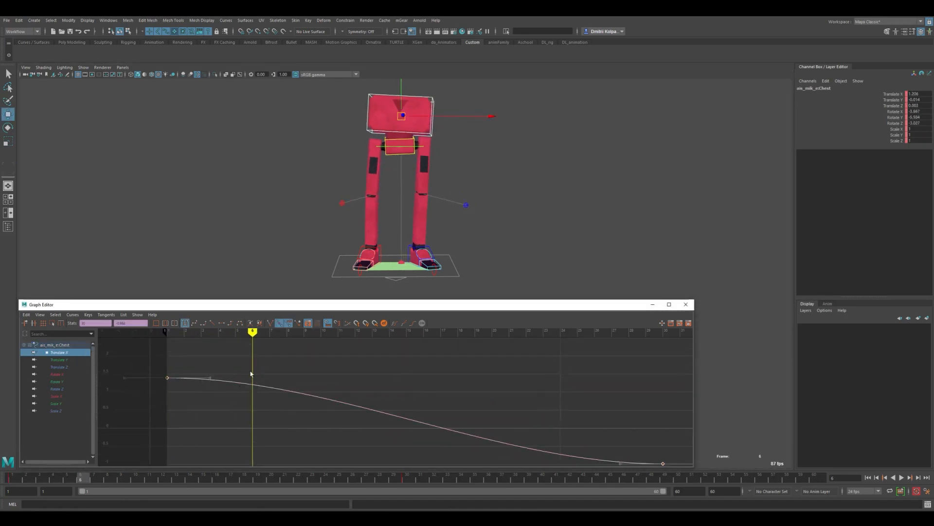
{"action": "right_click", "coordinate": [258, 385]}
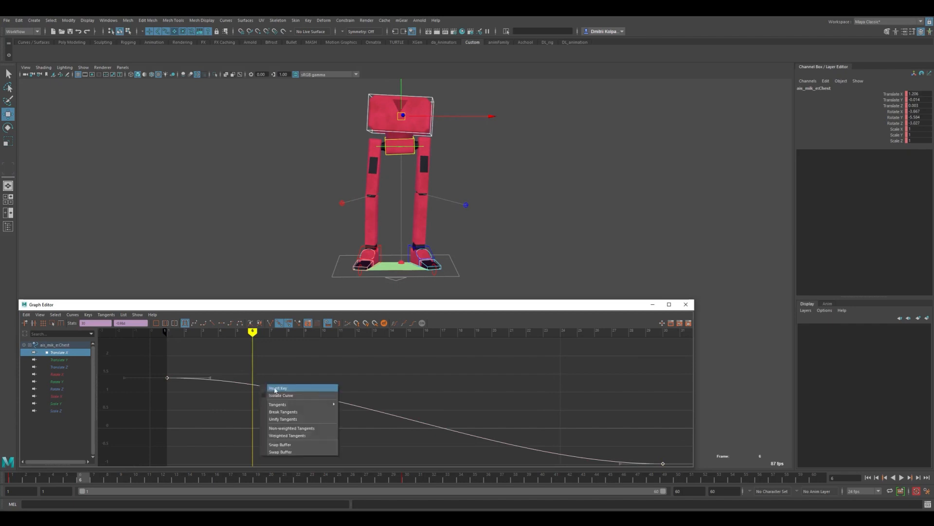
{"action": "left_click", "coordinate": [277, 389]}
{"action": "middle_click_drag", "start_coordinate": [263, 381], "coordinate": [265, 360], "text": "shift"}
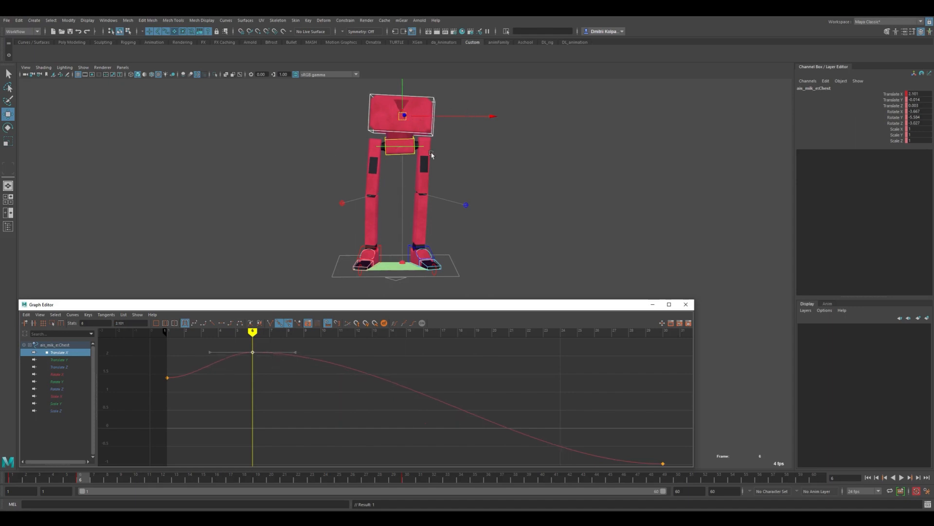
- Scrub the opening frames and raise the chest's frame 6 Translate X key to about 3.2
{"action": "key", "text": "k"}
{"action": "left_click_drag", "start_coordinate": [178, 372], "coordinate": [256, 382]}
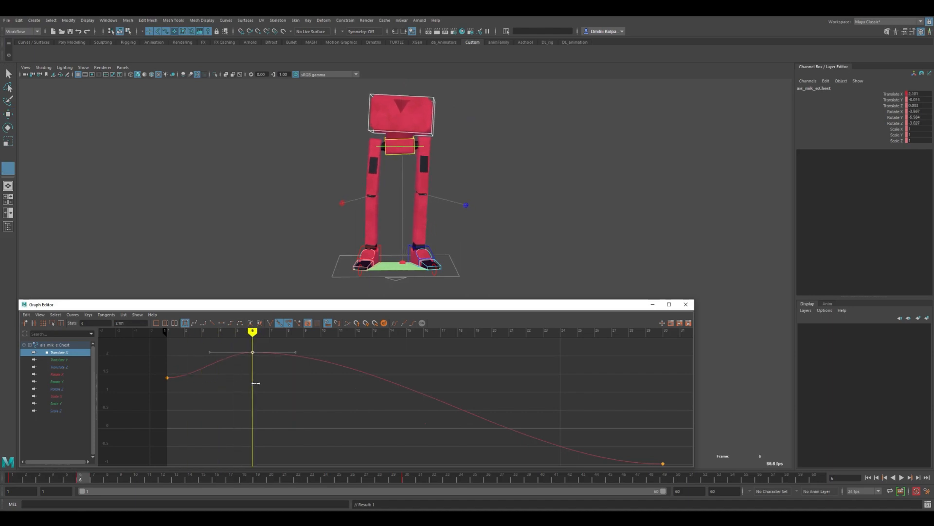
{"action": "middle_click_drag", "start_coordinate": [258, 372], "coordinate": [258, 332]}
{"action": "middle_click_drag", "start_coordinate": [243, 386], "coordinate": [248, 433], "text": "alt"}
- Insert a key at frame 18 on the chest's Translate X curve and set it to about 2.4
{"action": "key", "text": "k"}
{"action": "left_click_drag", "start_coordinate": [247, 426], "coordinate": [465, 393]}
{"action": "middle_click_drag", "start_coordinate": [456, 378], "coordinate": [435, 397], "text": "alt"}
{"action": "left_click_drag", "start_coordinate": [436, 397], "coordinate": [407, 440]}
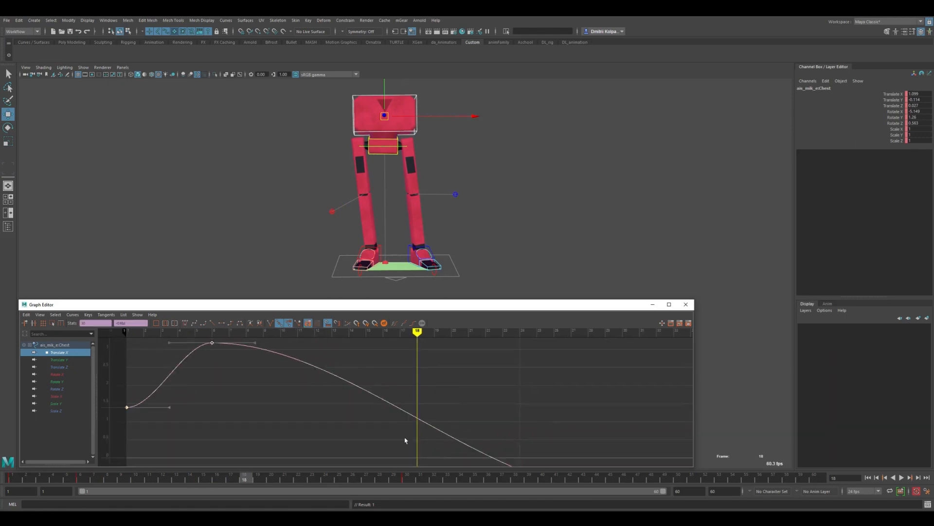
{"action": "right_click", "coordinate": [428, 416]}
{"action": "left_click", "coordinate": [438, 421]}
{"action": "left_click_drag", "start_coordinate": [436, 396], "coordinate": [407, 430]}
{"action": "middle_click_drag", "start_coordinate": [423, 381], "coordinate": [411, 288], "text": "shift"}
{"action": "left_click", "coordinate": [212, 343]}
{"action": "left_click", "coordinate": [417, 343]}
{"action": "middle_click_drag", "start_coordinate": [422, 403], "coordinate": [421, 432], "text": "shift"}
- Scrub along the chest's Translate X curve to review the delayed sideways motion through its final frames
{"action": "key", "text": "k"}
{"action": "left_click_drag", "start_coordinate": [203, 342], "coordinate": [515, 379]}
{"action": "middle_click_drag", "start_coordinate": [515, 380], "coordinate": [518, 365], "text": "alt"}
{"action": "right_click_drag", "start_coordinate": [518, 365], "coordinate": [488, 413], "text": "alt+shift"}
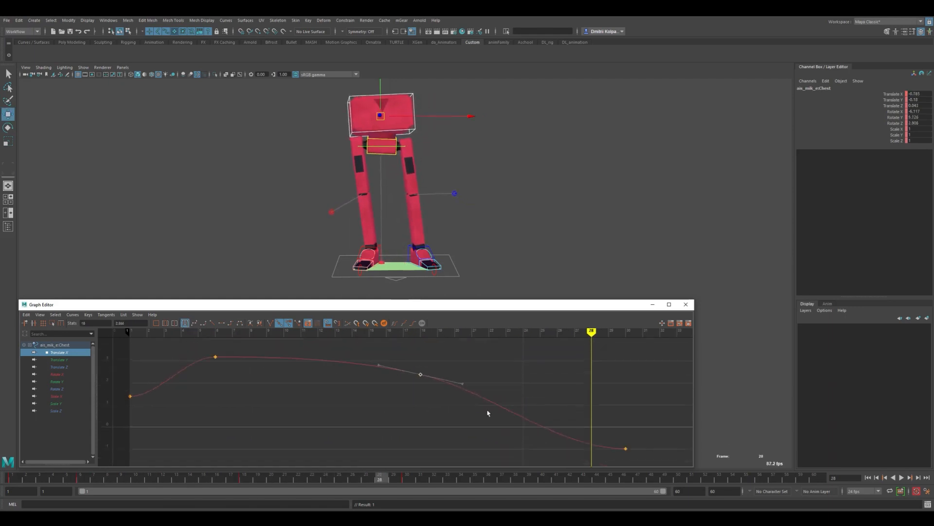
{"action": "key", "text": "k"}
{"action": "left_click", "coordinate": [513, 396]}
{"action": "right_click", "coordinate": [534, 403]}
{"action": "left_click", "coordinate": [462, 398]}
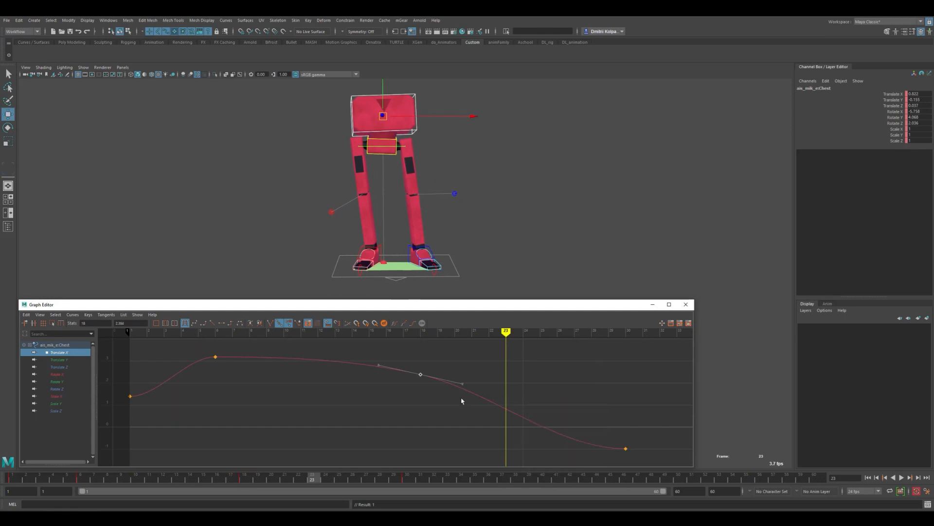
- Try the chest's frame 18 Translate X key at frame 16 with a value of about 1.5, and scrub the motion
{"action": "key", "text": "k"}
{"action": "left_click", "coordinate": [417, 378]}
{"action": "left_click_drag", "start_coordinate": [417, 378], "coordinate": [449, 397]}
{"action": "left_click_drag", "start_coordinate": [471, 365], "coordinate": [408, 397]}
{"action": "middle_click_drag", "start_coordinate": [409, 397], "coordinate": [378, 415]}
{"action": "left_click_drag", "start_coordinate": [443, 385], "coordinate": [413, 433]}
{"action": "middle_click_drag", "start_coordinate": [425, 426], "coordinate": [431, 436]}
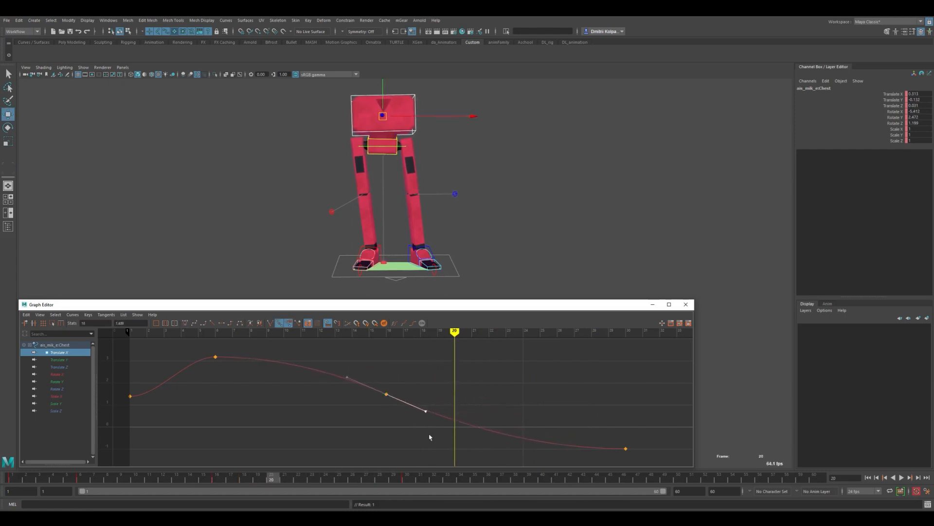
{"action": "key", "text": "k"}
{"action": "left_click_drag", "start_coordinate": [419, 431], "coordinate": [560, 400]}
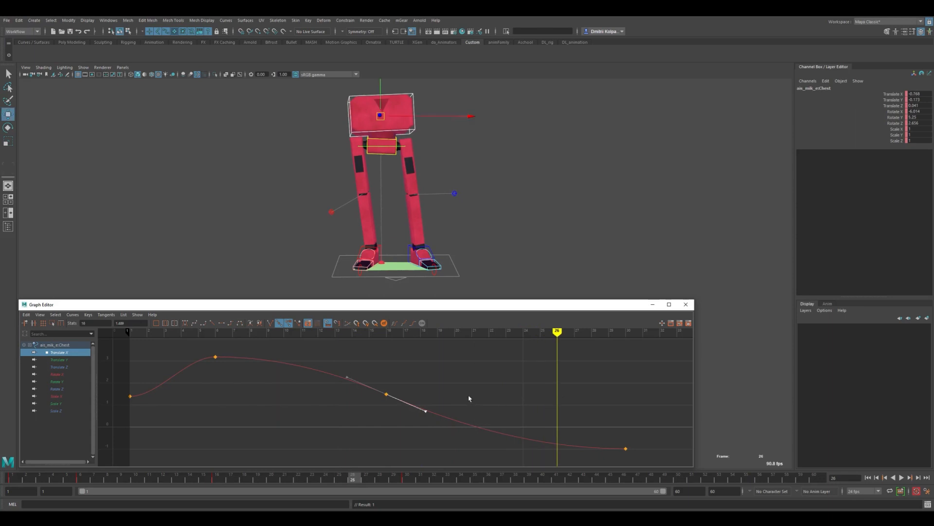
- Place the chest's third Translate X key at frame 15 with a value of about 3.3 and frame the curve
{"action": "left_click_drag", "start_coordinate": [405, 382], "coordinate": [375, 413]}
{"action": "middle_click_drag", "start_coordinate": [396, 388], "coordinate": [384, 346]}
{"action": "key", "text": "shift+a"}
- Insert a key at frame 21 on the chest's Translate X curve and lower it to about 0
{"action": "key", "text": "k"}
{"action": "left_click", "coordinate": [474, 407]}
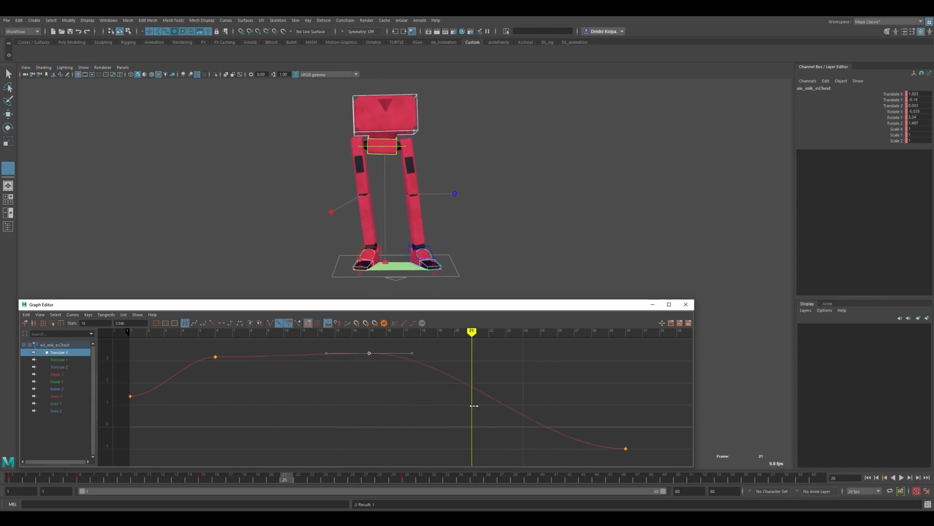
{"action": "right_click", "coordinate": [492, 405]}
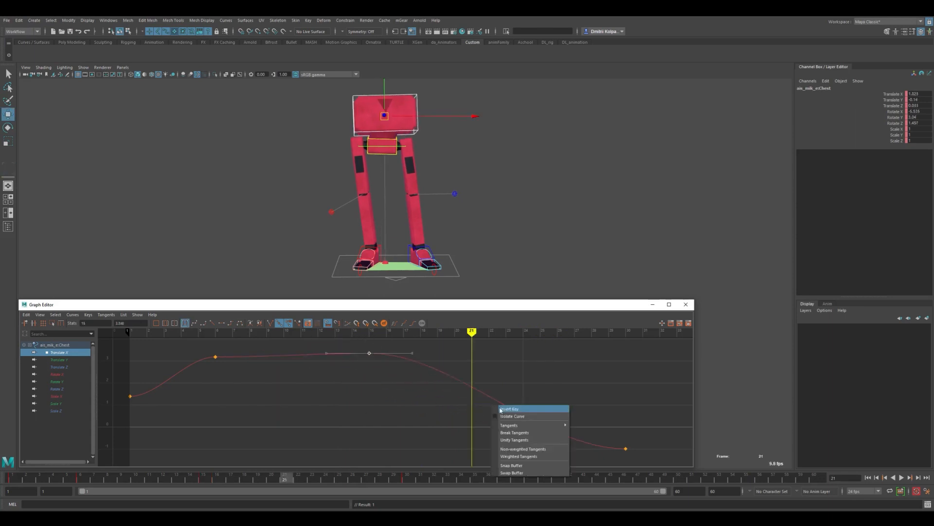
{"action": "left_click", "coordinate": [500, 410]}
{"action": "middle_click_drag", "start_coordinate": [463, 400], "coordinate": [467, 440], "text": "shift"}
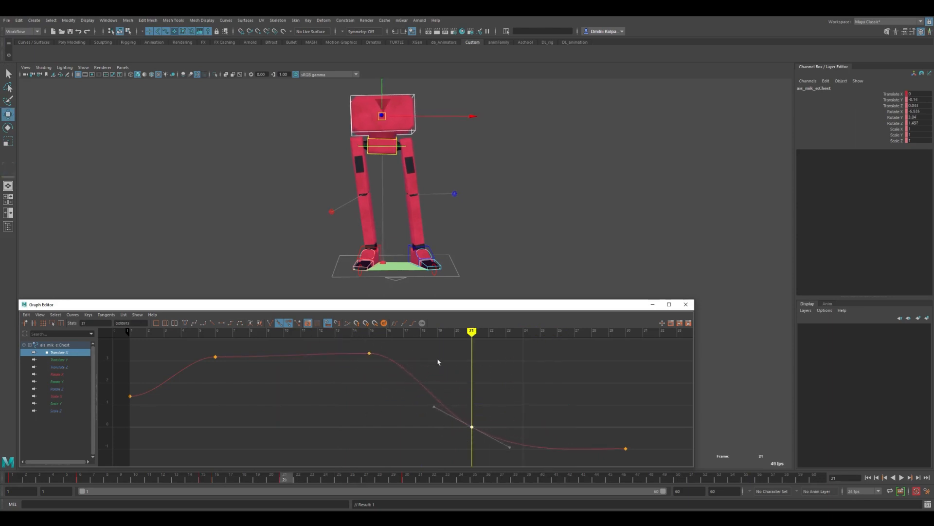
- Move the chest's frame 15 Translate X key earlier to frame 13, keeping its value
{"action": "left_click_drag", "start_coordinate": [438, 363], "coordinate": [407, 387]}
{"action": "key", "text": "k"}
{"action": "middle_click_drag", "start_coordinate": [366, 382], "coordinate": [350, 382], "text": "shift"}
{"action": "key", "text": "ctrl+z"}
{"action": "left_click_drag", "start_coordinate": [440, 346], "coordinate": [321, 392]}
{"action": "middle_click_drag", "start_coordinate": [404, 389], "coordinate": [369, 390], "text": "shift"}
- Shift the chest's frame 21 Translate X key to frame 20 and adjust its outgoing tangent handle
{"action": "key", "text": "k"}
{"action": "left_click_drag", "start_coordinate": [405, 399], "coordinate": [564, 413]}
{"action": "left_click_drag", "start_coordinate": [460, 443], "coordinate": [527, 395]}
{"action": "middle_click_drag", "start_coordinate": [419, 417], "coordinate": [402, 417], "text": "shift"}
{"action": "left_click", "coordinate": [492, 446]}
{"action": "middle_click_drag", "start_coordinate": [493, 442], "coordinate": [493, 437]}
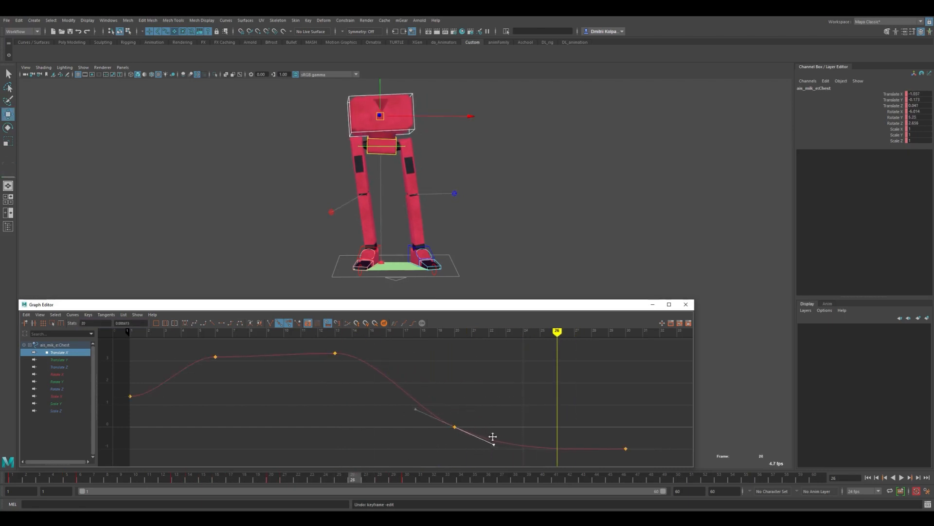
- Move the chest's frame 13 Translate X key to frame 11, keeping its value, and scrub through the motion
{"action": "key", "text": "k"}
{"action": "left_click_drag", "start_coordinate": [224, 369], "coordinate": [523, 402]}
{"action": "left_click_drag", "start_coordinate": [296, 391], "coordinate": [369, 329]}
{"action": "middle_click_drag", "start_coordinate": [340, 361], "coordinate": [306, 361], "text": "shift"}
{"action": "key", "text": "k"}
{"action": "left_click_drag", "start_coordinate": [282, 377], "coordinate": [488, 389]}
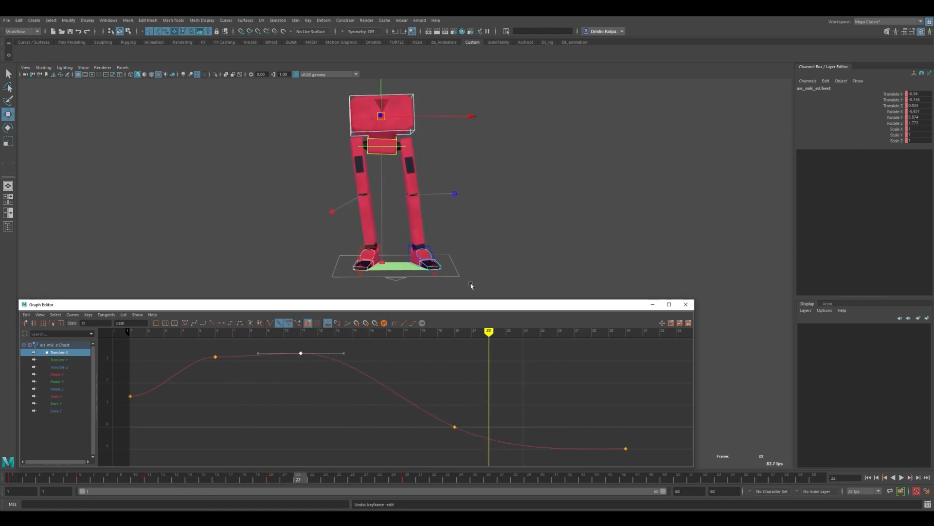
- Hide the rig controls in the viewport and raise the outgoing tangent handle of the chest's frame 6 Translate X key
{"action": "middle_click", "coordinate": [472, 285]}
{"action": "key", "text": "alt+1"}
{"action": "key", "text": "k"}
{"action": "left_click_drag", "start_coordinate": [250, 360], "coordinate": [371, 387]}
{"action": "left_click_drag", "start_coordinate": [202, 350], "coordinate": [225, 366]}
{"action": "left_click", "coordinate": [257, 357]}
{"action": "middle_click_drag", "start_coordinate": [252, 366], "coordinate": [252, 359]}
{"action": "left_click", "coordinate": [241, 393]}
{"action": "key", "text": "k"}
{"action": "left_click_drag", "start_coordinate": [241, 392], "coordinate": [557, 413]}
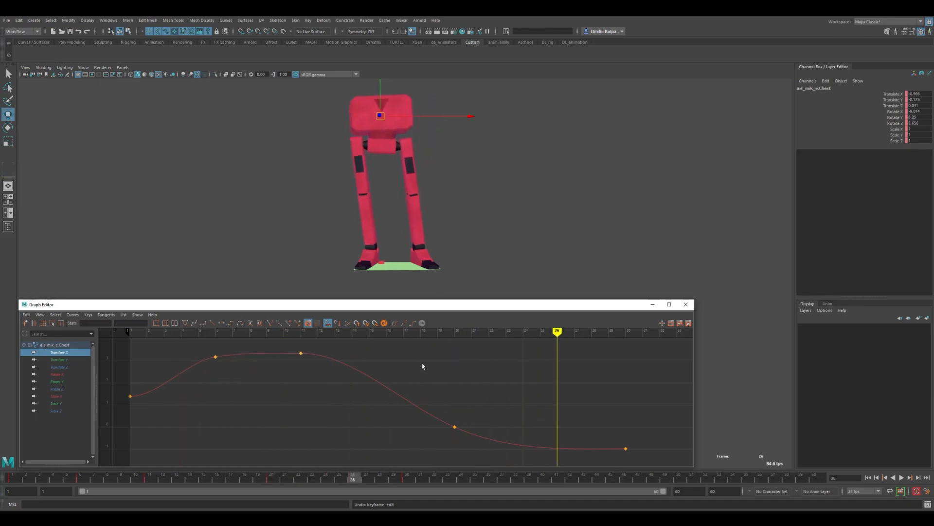
- Apply weighted tangents to the chest's whole Translate X curve and tilt the frame 11 key's outgoing tangent downward
{"action": "left_click_drag", "start_coordinate": [422, 364], "coordinate": [395, 404]}
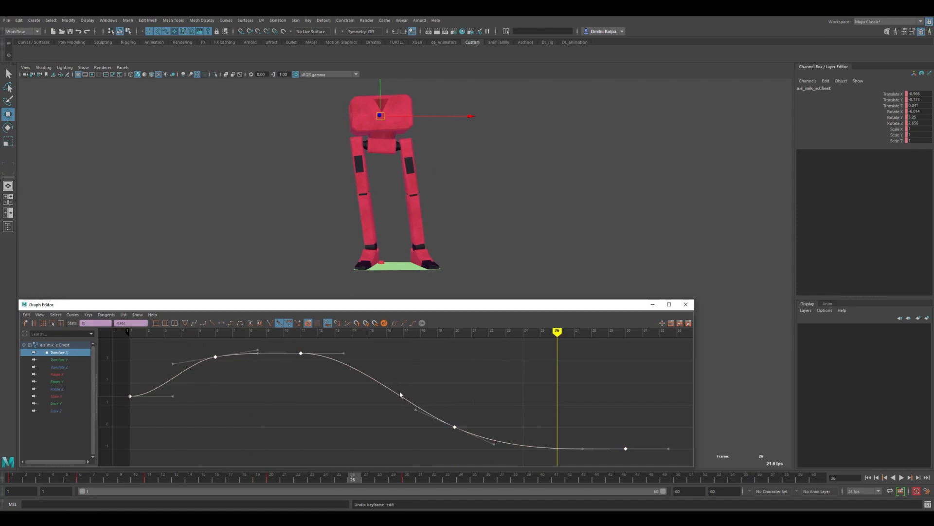
{"action": "right_click", "coordinate": [401, 394]}
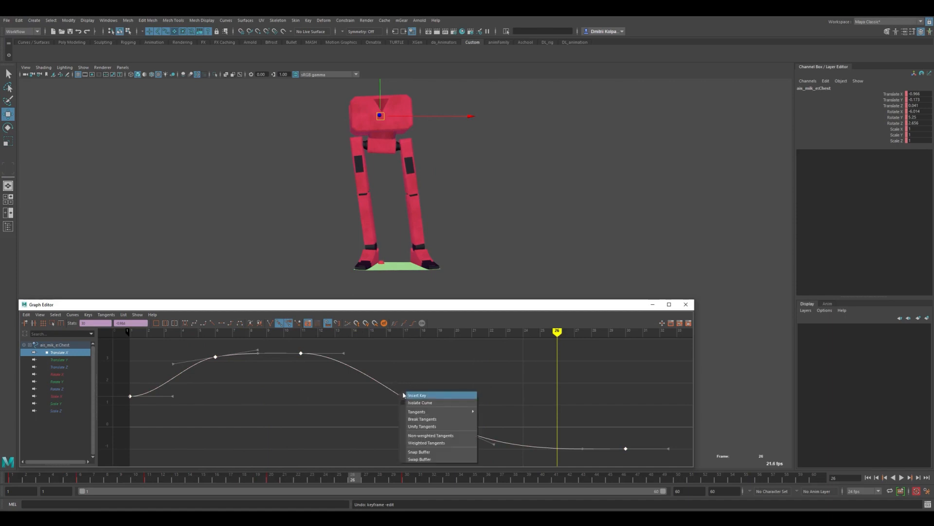
{"action": "left_click", "coordinate": [429, 443]}
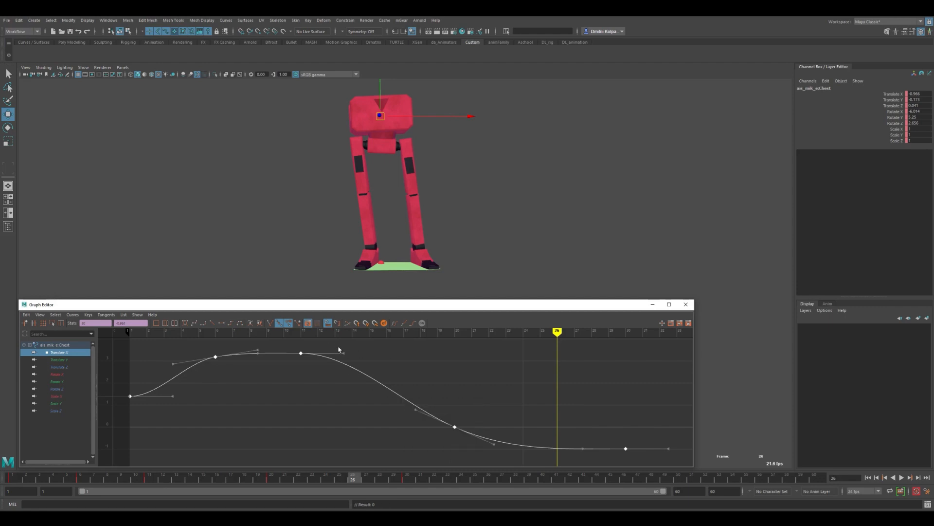
{"action": "left_click_drag", "start_coordinate": [336, 368], "coordinate": [352, 347]}
{"action": "middle_click_drag", "start_coordinate": [355, 352], "coordinate": [373, 369]}
- Try weighted tangents on the frame 11 Translate X key and lengthen its outgoing handle
{"action": "right_click", "coordinate": [402, 385]}
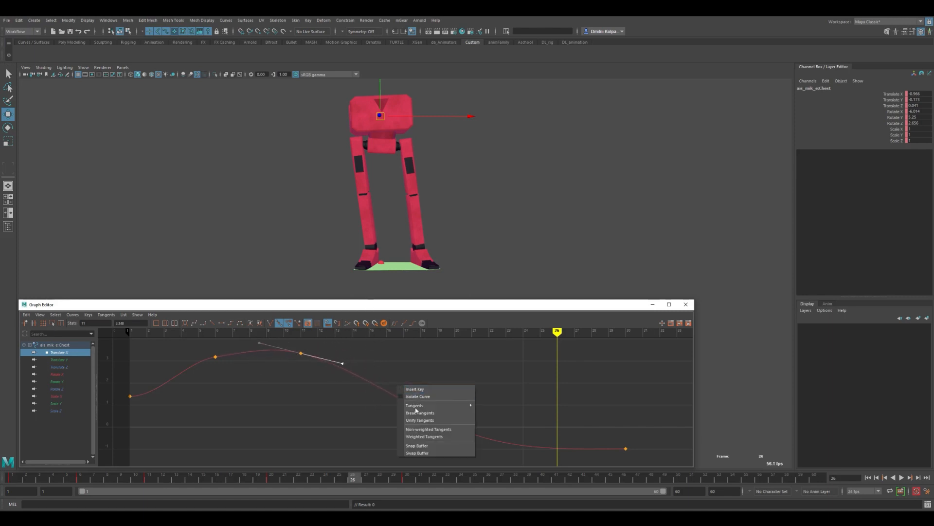
{"action": "left_click", "coordinate": [424, 436]}
{"action": "left_click_drag", "start_coordinate": [338, 379], "coordinate": [367, 355]}
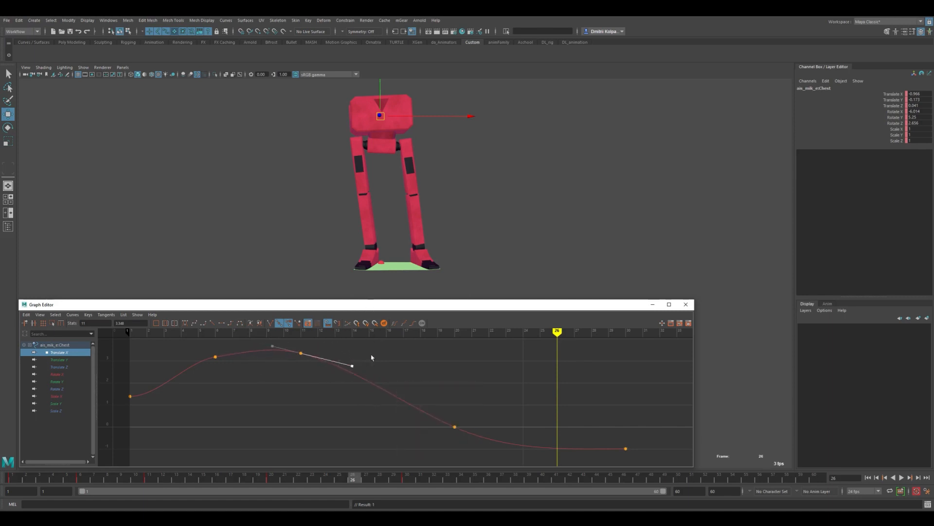
{"action": "middle_click_drag", "start_coordinate": [379, 377], "coordinate": [336, 436]}
{"action": "middle_click_drag", "start_coordinate": [352, 402], "coordinate": [415, 370]}
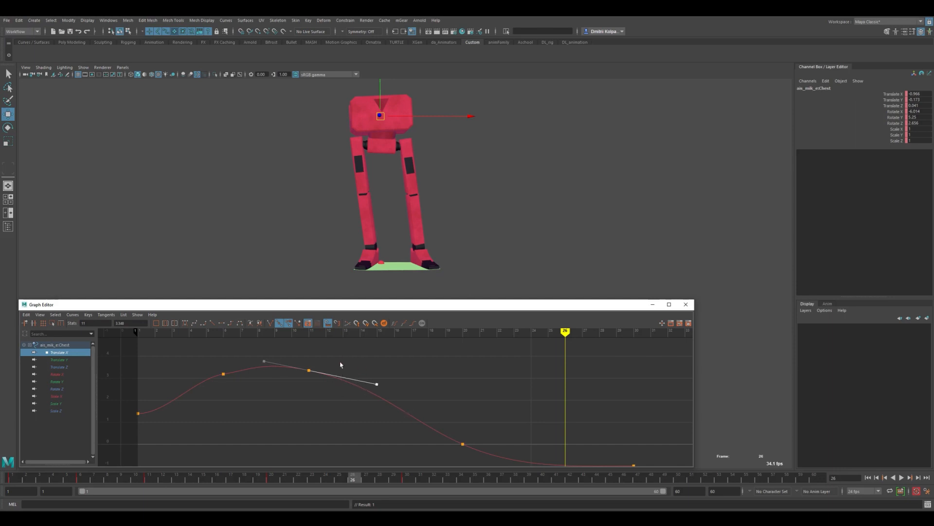
- Undo the handle length changes and return the chest's whole Translate X curve to non-weighted tangents
{"action": "key", "text": "ctrl+z"}
{"action": "key", "text": "ctrl+z"}
{"action": "left_click_drag", "start_coordinate": [368, 387], "coordinate": [371, 389]}
{"action": "key", "text": "ctrl+z"}
{"action": "left_click", "coordinate": [395, 407]}
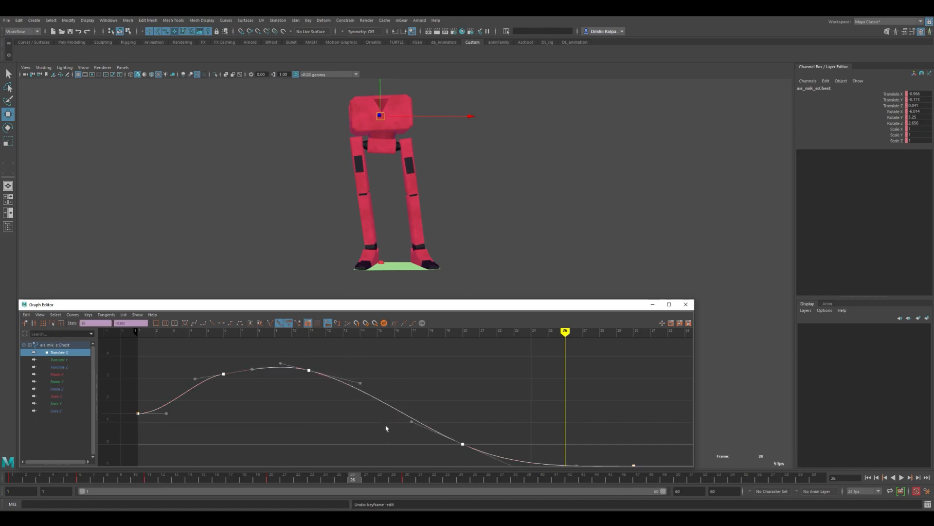
{"action": "right_click", "coordinate": [401, 396]}
{"action": "left_click", "coordinate": [425, 430]}
- Examine the default tangent settings in the Animation preferences and save the preferences
{"action": "left_click", "coordinate": [928, 492]}
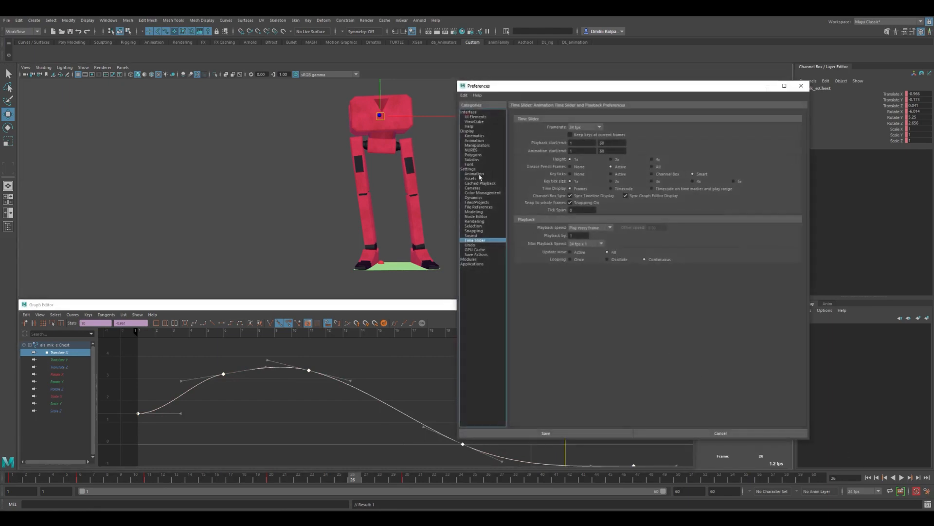
{"action": "left_click", "coordinate": [477, 175]}
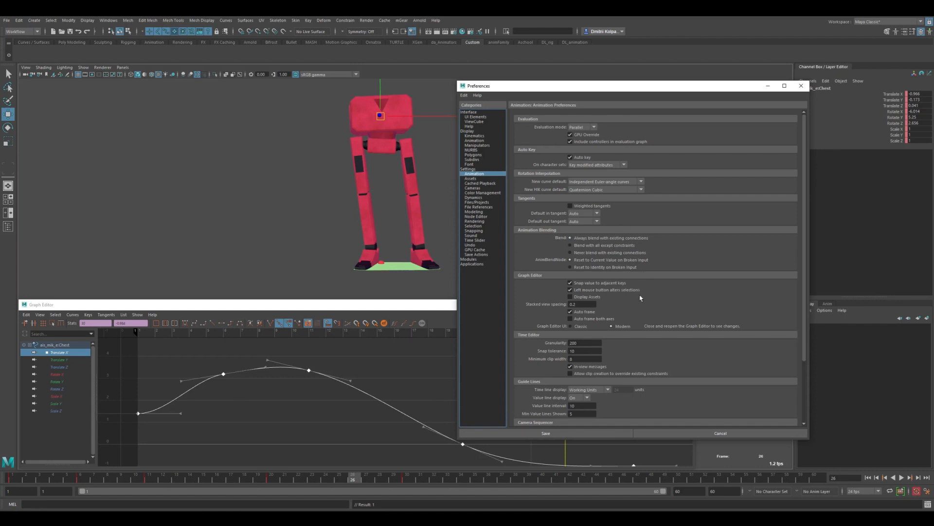
{"action": "left_click", "coordinate": [574, 433]}
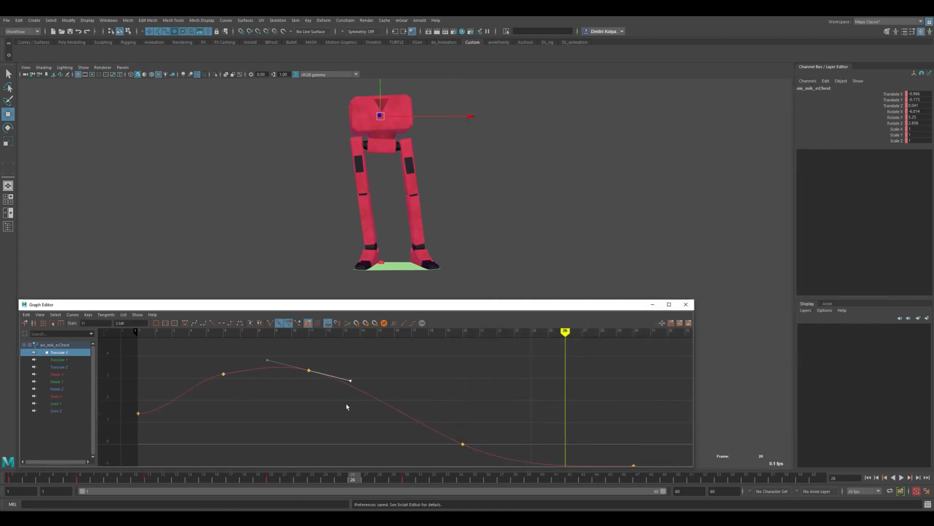
- Lower the chest's frame 11 Translate X key to match the frame 6 key and shift the frame 20 key to frame 19
{"action": "left_click", "coordinate": [308, 370]}
{"action": "left_click", "coordinate": [224, 373]}
{"action": "left_click_drag", "start_coordinate": [250, 357], "coordinate": [252, 383]}
{"action": "middle_click_drag", "start_coordinate": [256, 376], "coordinate": [258, 367]}
{"action": "left_click", "coordinate": [236, 391]}
{"action": "key", "text": "k"}
{"action": "left_click_drag", "start_coordinate": [235, 391], "coordinate": [513, 437]}
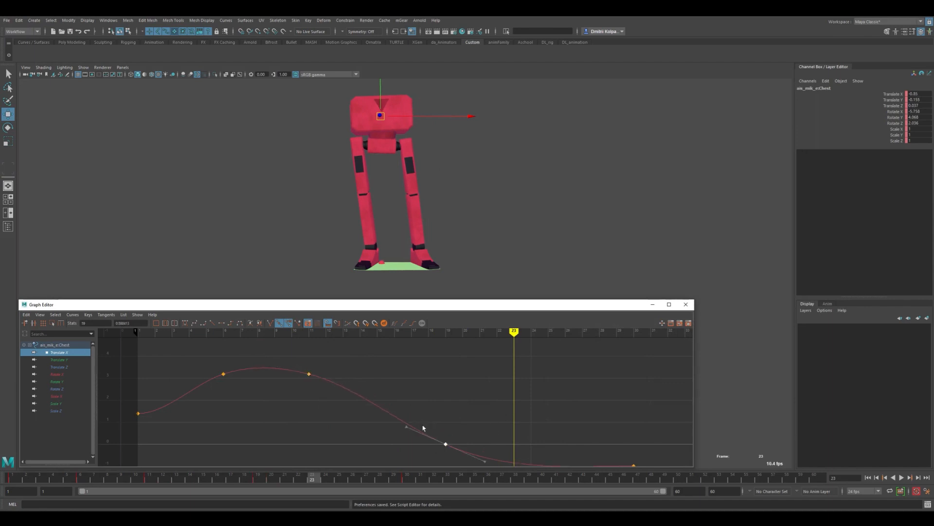
{"action": "mouse_move", "coordinate": [203, 384]}
{"action": "left_mouse_down"}
{"action": "mouse_move", "coordinate": [634, 412]}
{"action": "mouse_move", "coordinate": [500, 417]}
{"action": "mouse_move", "coordinate": [583, 423]}
{"action": "left_mouse_up"}
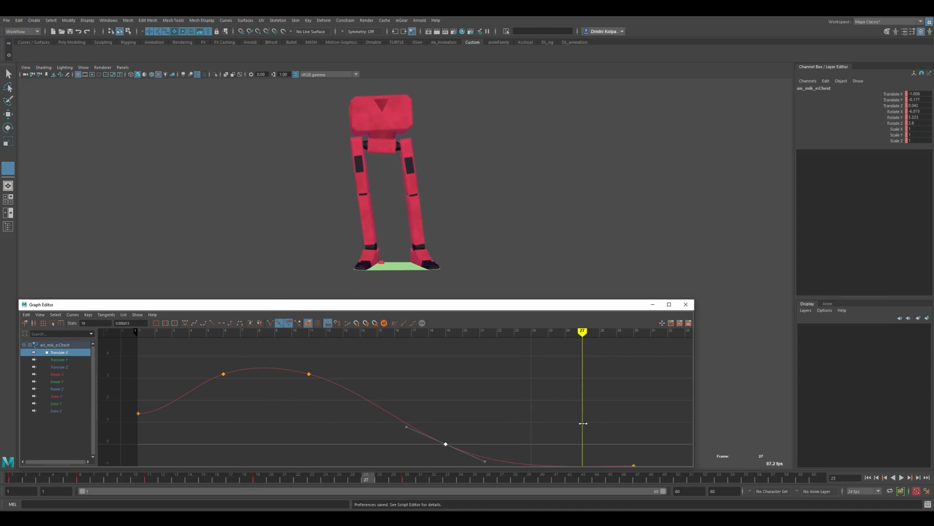
- Display the chest's Rotate Z curve in the Graph Editor
{"action": "left_click", "coordinate": [64, 389]}
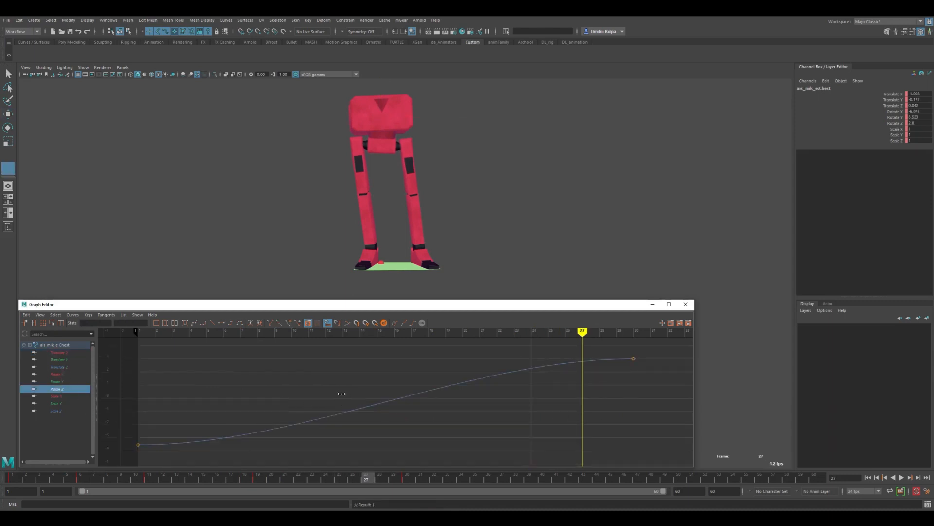
- Try shifting the chest's whole Rotate Z curve upward at frame 14, and undo the shift
{"action": "left_click_drag", "start_coordinate": [341, 393], "coordinate": [357, 389]}
{"action": "left_click", "coordinate": [351, 412]}
{"action": "mouse_move", "coordinate": [352, 411]}
{"action": "middle_mouse_down"}
{"action": "mouse_move", "coordinate": [355, 340]}
{"action": "mouse_move", "coordinate": [357, 396]}
{"action": "middle_mouse_up"}
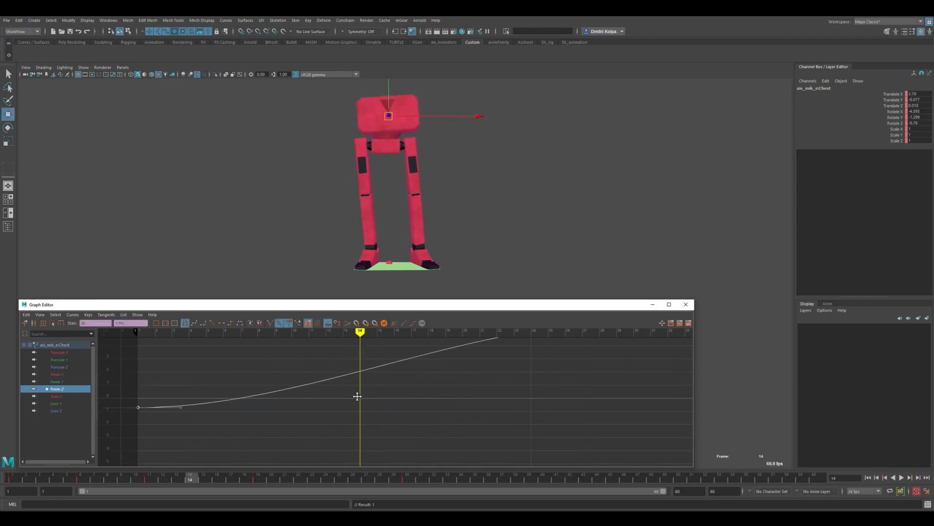
{"action": "key", "text": "ctrl+z"}
{"action": "key", "text": "ctrl+z"}
{"action": "key", "text": "ctrl+z"}
{"action": "key", "text": "ctrl+z"}
{"action": "key", "text": "ctrl+z"}
{"action": "key", "text": "ctrl+z"}
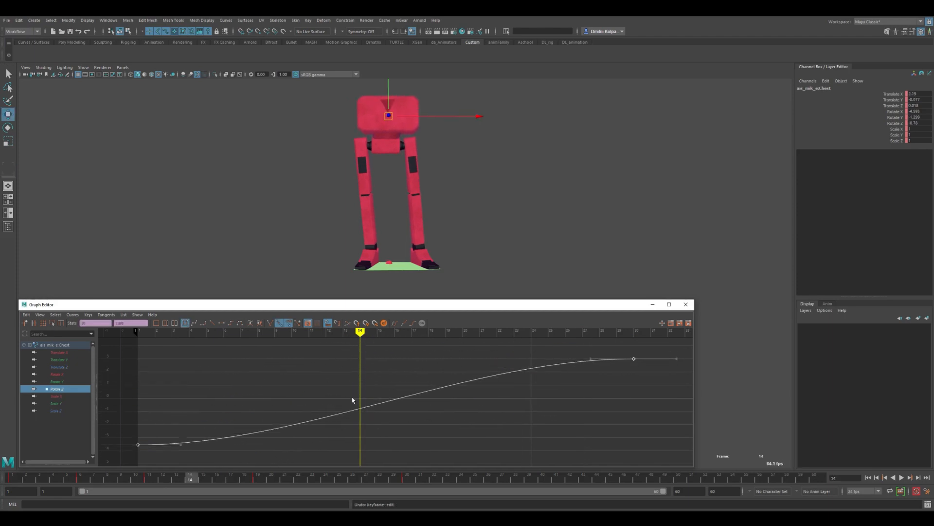
- Insert a key at frame 9 on the chest's Rotate Z curve, lower it to about -11, and frame the curve
{"action": "left_click_drag", "start_coordinate": [153, 370], "coordinate": [275, 392]}
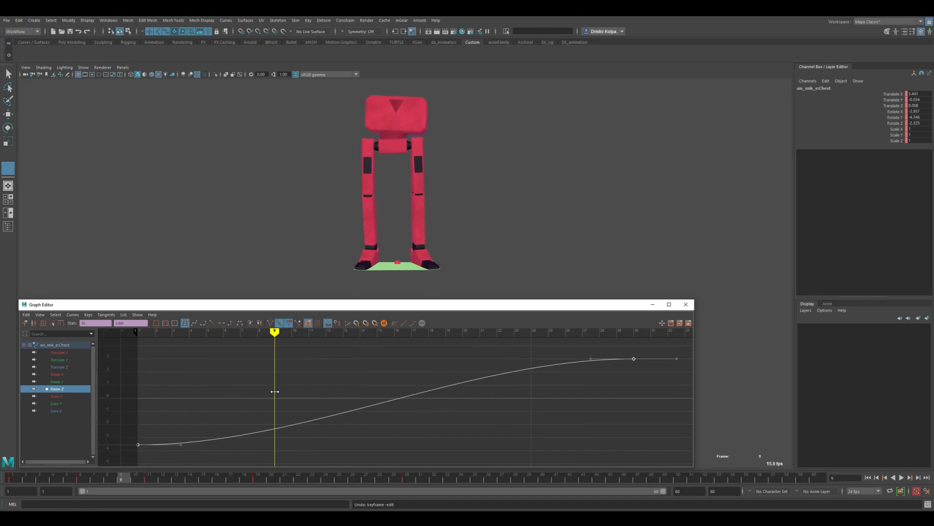
{"action": "key", "text": "s"}
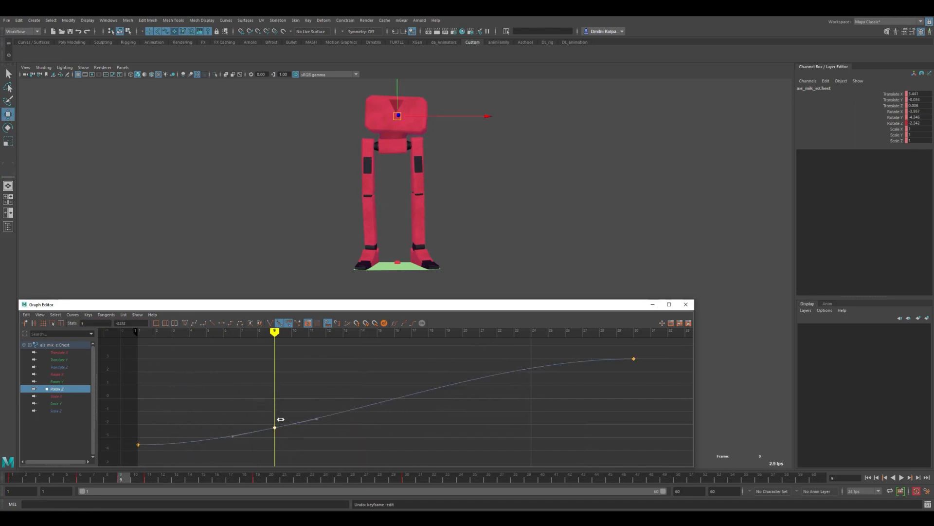
{"action": "middle_click_drag", "start_coordinate": [283, 442], "coordinate": [290, 483], "text": "shift"}
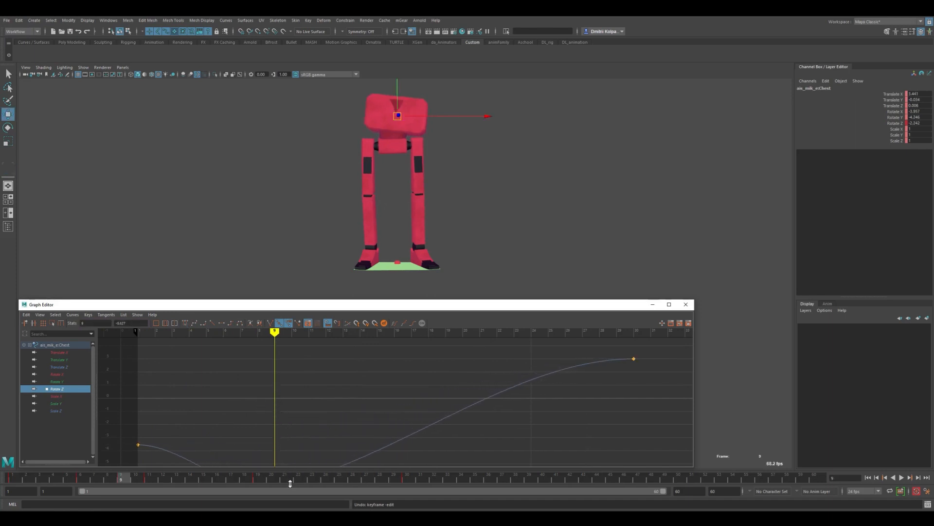
{"action": "middle_click_drag", "start_coordinate": [301, 413], "coordinate": [310, 324], "text": "shift"}
{"action": "key", "text": "ctrl+z"}
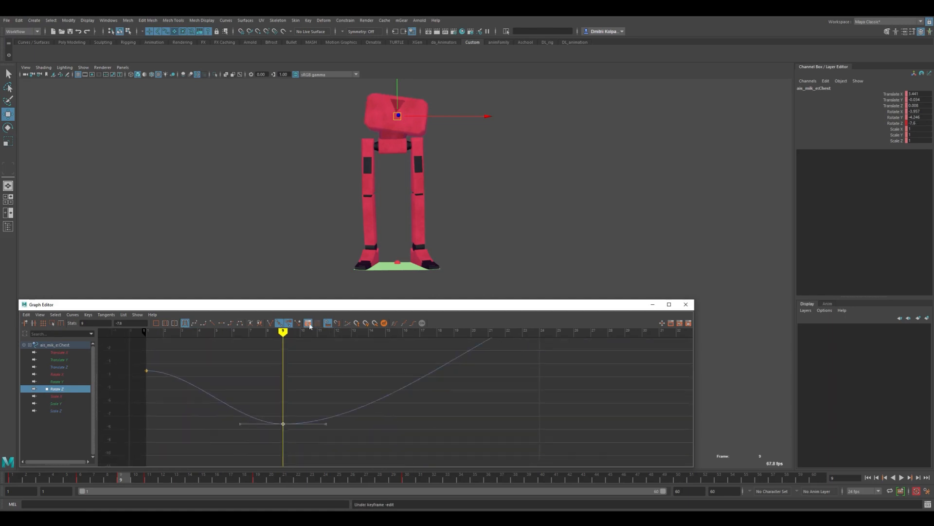
{"action": "middle_click_drag", "start_coordinate": [304, 374], "coordinate": [305, 416], "text": "shift"}
{"action": "key", "text": "a"}
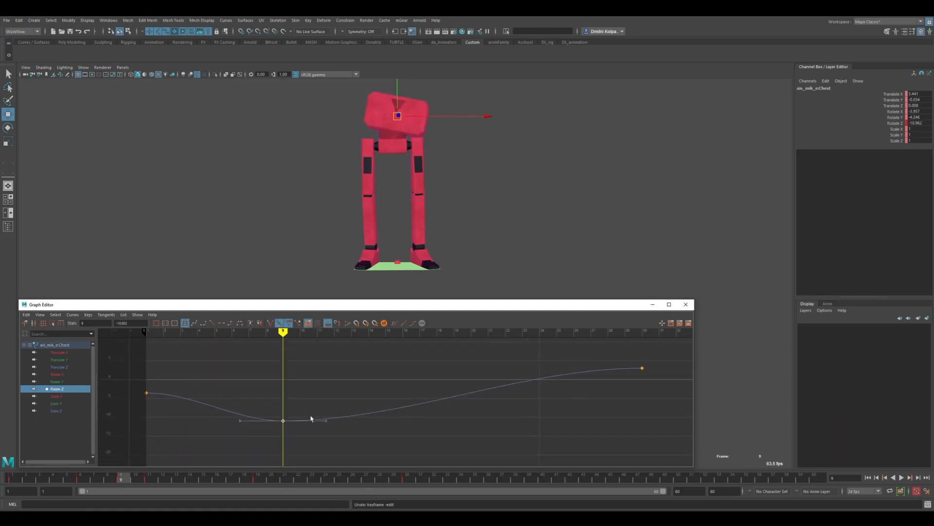
- Insert a key at frame 19 on the chest's Rotate Z curve, raise it to about -0.13, and retime it to frame 17
{"action": "left_click_drag", "start_coordinate": [142, 365], "coordinate": [461, 395]}
{"action": "key", "text": "i"}
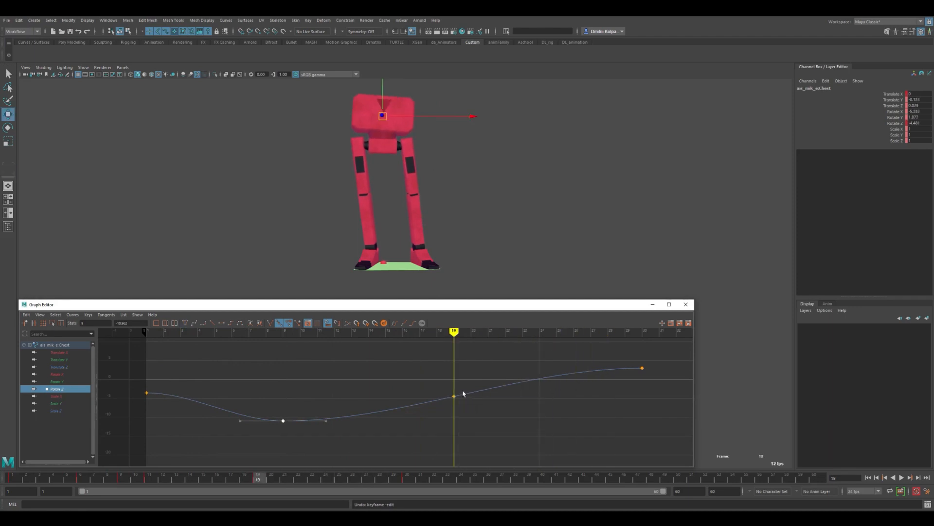
{"action": "middle_click_drag", "start_coordinate": [461, 393], "coordinate": [458, 383]}
{"action": "left_click_drag", "start_coordinate": [403, 379], "coordinate": [464, 383]}
{"action": "middle_click_drag", "start_coordinate": [465, 394], "coordinate": [391, 398]}
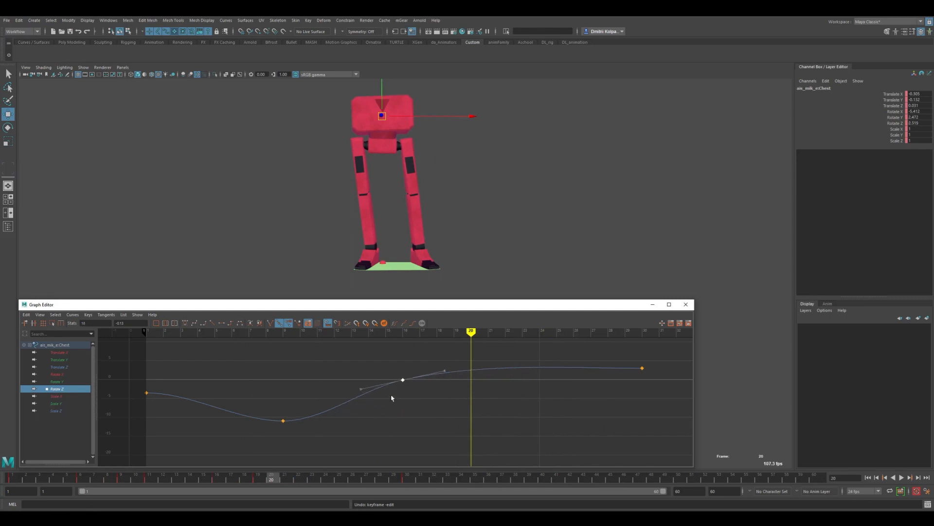
{"action": "left_click_drag", "start_coordinate": [377, 392], "coordinate": [423, 394]}
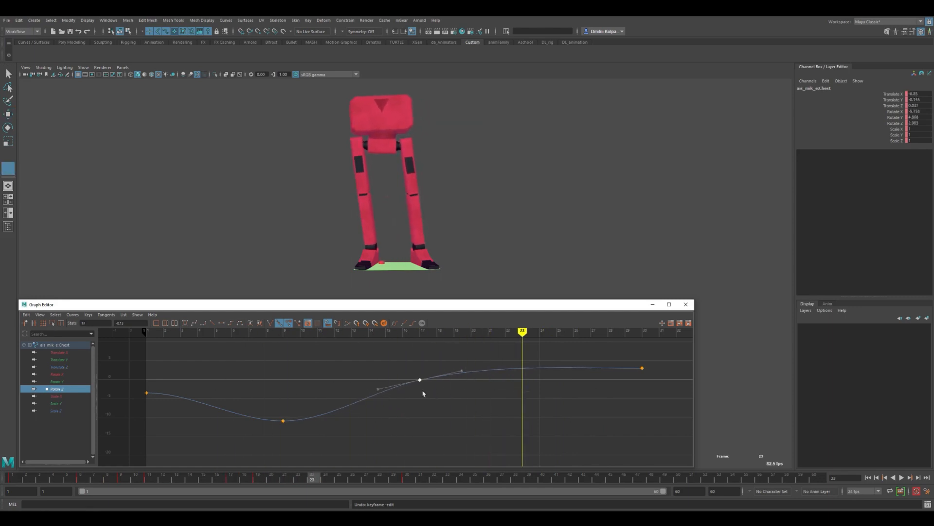
- Retime the chest's two middle Rotate Z keys to frames 7 and 16, and play the animation from the start
{"action": "left_click_drag", "start_coordinate": [241, 385], "coordinate": [181, 415]}
{"action": "left_click_drag", "start_coordinate": [295, 408], "coordinate": [240, 447]}
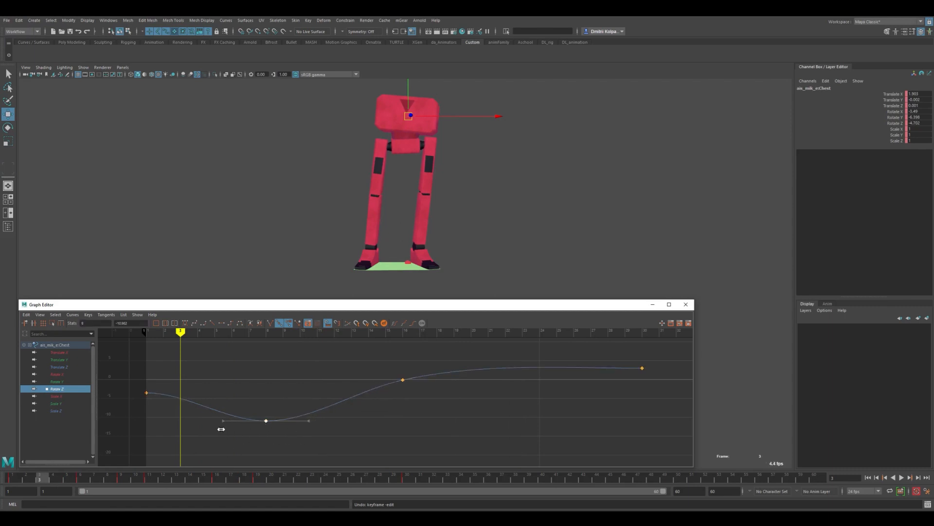
{"action": "left_click_drag", "start_coordinate": [157, 389], "coordinate": [574, 401]}
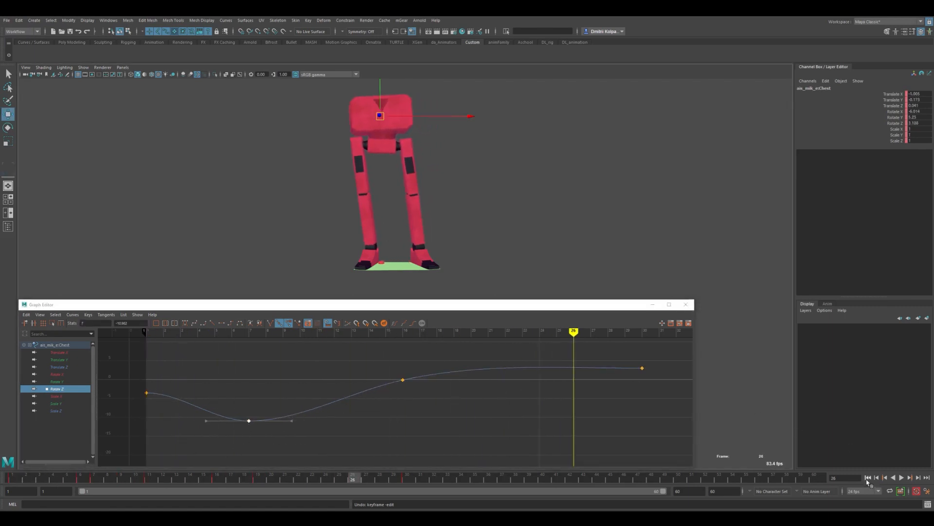
{"action": "left_click", "coordinate": [868, 477]}
{"action": "left_click", "coordinate": [902, 477]}
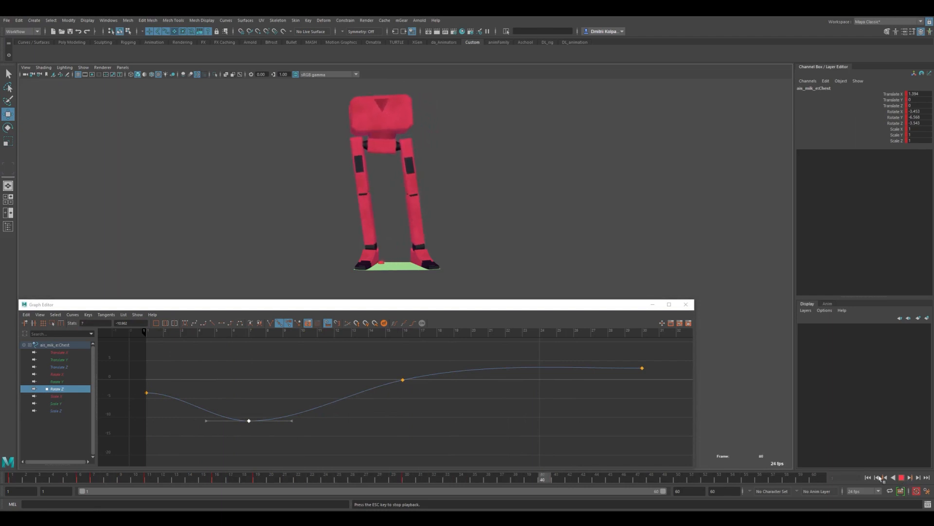
{"action": "key", "text": "Escape"}
- Display the chest's Translate Y curve in the Graph Editor
{"action": "left_click", "coordinate": [69, 360]}
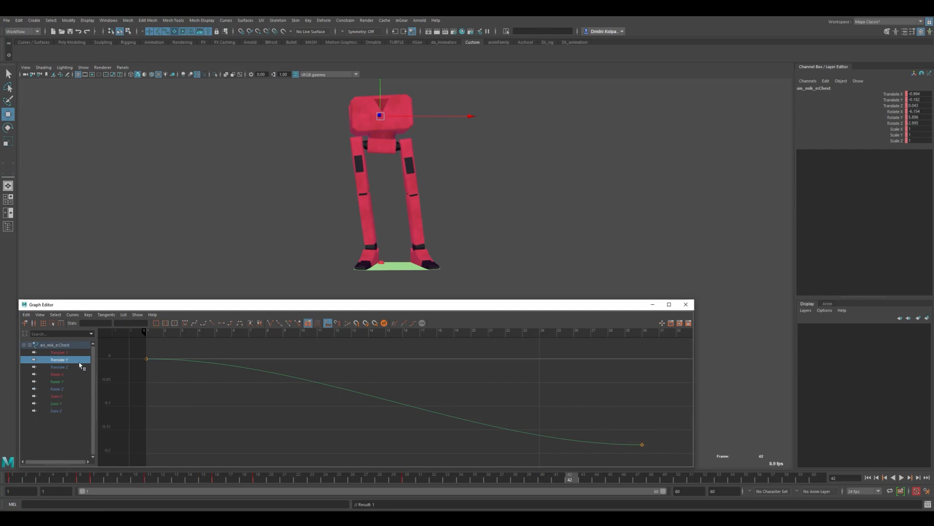
- Try deleting the frame 30 key from the chest's Translate Y curve, and undo the deletion
{"action": "left_click_drag", "start_coordinate": [653, 448], "coordinate": [633, 439]}
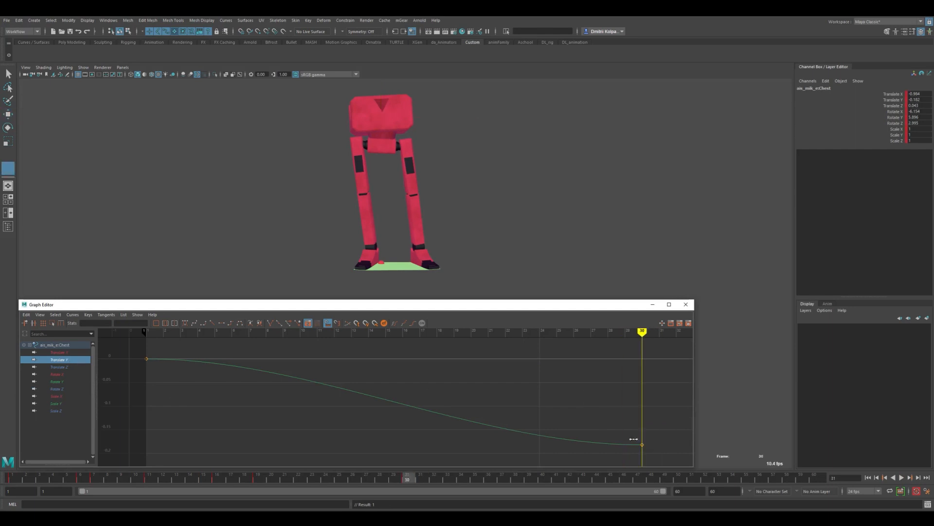
{"action": "key", "text": "Delete"}
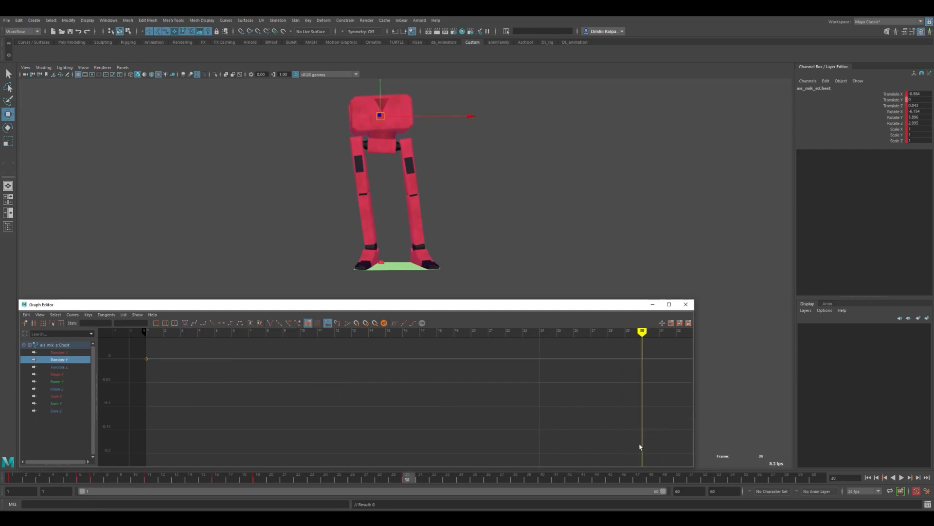
{"action": "key", "text": "ctrl+z"}
- Insert a key at frame 15 on the chest's Translate Y curve and lower it well below the frame 30 key
{"action": "left_click_drag", "start_coordinate": [405, 385], "coordinate": [392, 382]}
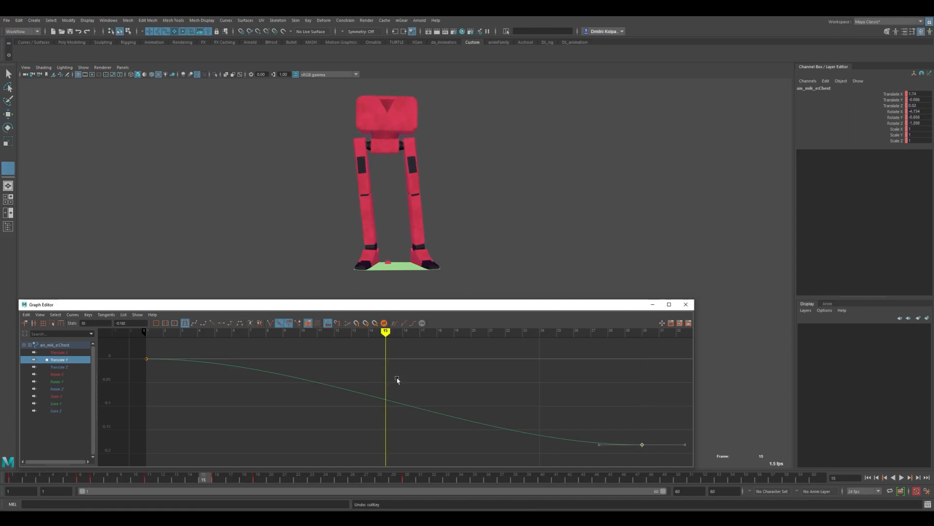
{"action": "key", "text": "w"}
{"action": "left_click", "coordinate": [396, 404]}
{"action": "right_click", "coordinate": [421, 403]}
{"action": "left_click", "coordinate": [426, 409]}
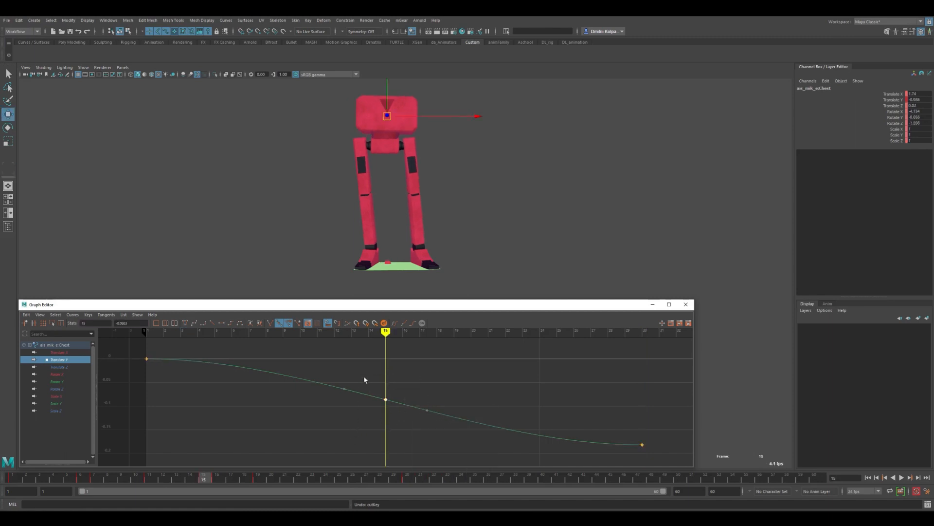
{"action": "middle_click_drag", "start_coordinate": [365, 379], "coordinate": [369, 401]}
- Insert a key at frame 7 on the chest's Translate Y curve
{"action": "left_click_drag", "start_coordinate": [232, 386], "coordinate": [234, 417]}
{"action": "right_click", "coordinate": [253, 405]}
{"action": "left_click", "coordinate": [232, 428]}
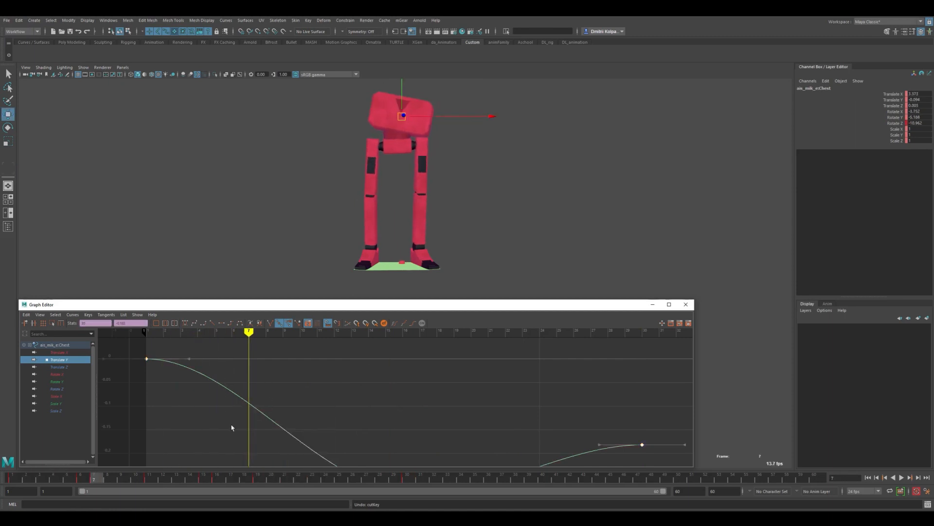
{"action": "right_click", "coordinate": [243, 396]}
{"action": "left_click", "coordinate": [255, 403]}
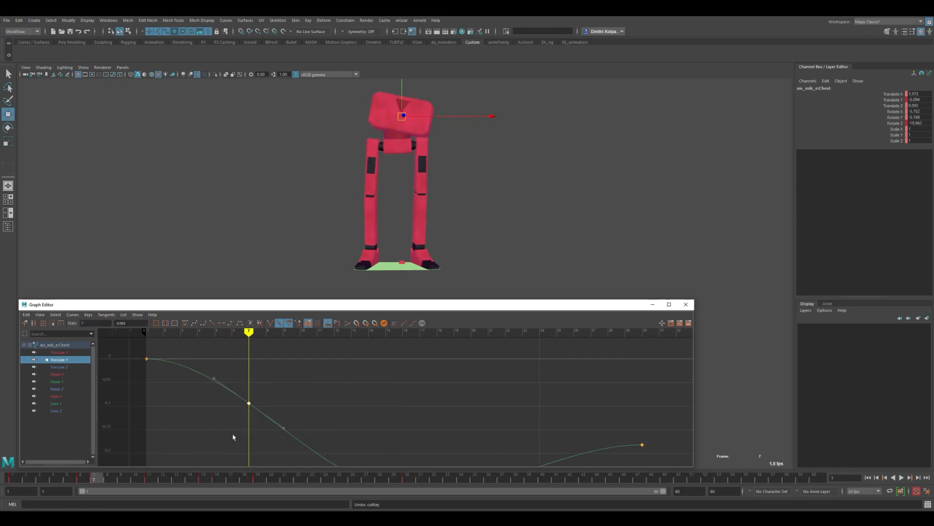
- Raise the frame 7 key on the chest's Translate Y curve to about 0.06 and scrub the motion
{"action": "middle_click_drag", "start_coordinate": [240, 340], "coordinate": [240, 329], "text": "shift"}
{"action": "key", "text": "shift+a"}
{"action": "middle_click_drag", "start_coordinate": [257, 365], "coordinate": [258, 336], "text": "shift"}
{"action": "key", "text": "a"}
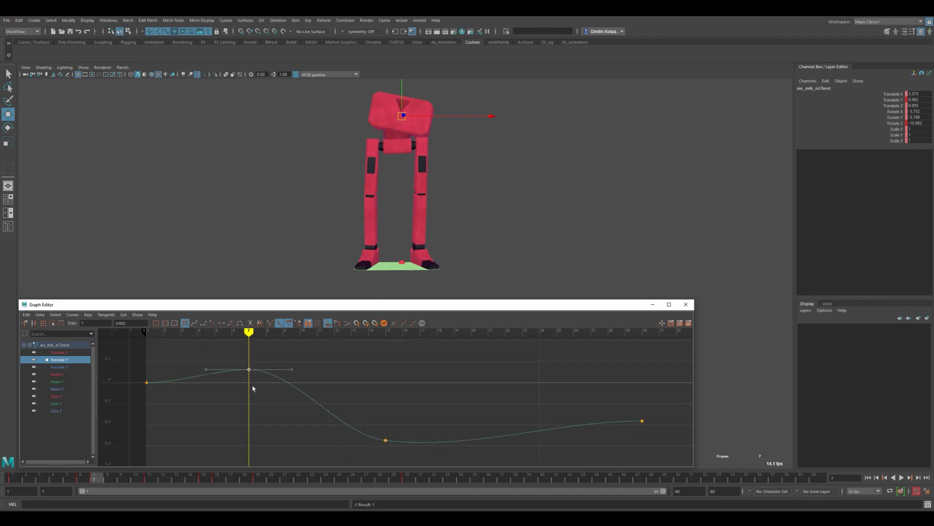
{"action": "key", "text": "k"}
{"action": "left_click_drag", "start_coordinate": [255, 385], "coordinate": [394, 413]}
{"action": "key", "text": "w"}
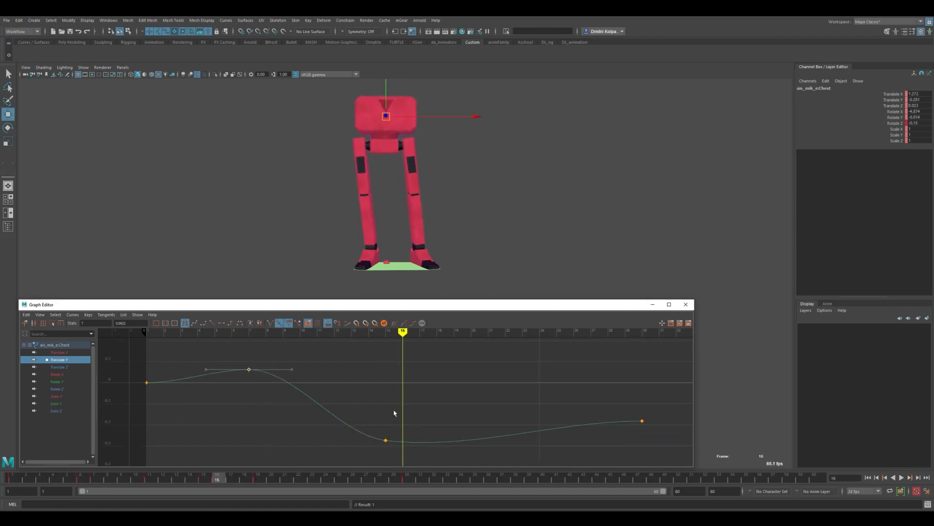
- Lower the frame 15 key on the chest's Translate Y curve to about -1.8 and scrub through the drop
{"action": "middle_click_drag", "start_coordinate": [396, 372], "coordinate": [398, 404], "text": "shift"}
{"action": "right_click_drag", "start_coordinate": [399, 404], "coordinate": [389, 387], "text": "alt+shift"}
{"action": "middle_click_drag", "start_coordinate": [390, 391], "coordinate": [390, 361], "text": "alt+shift"}
{"action": "right_click_drag", "start_coordinate": [395, 372], "coordinate": [377, 378], "text": "alt+shift"}
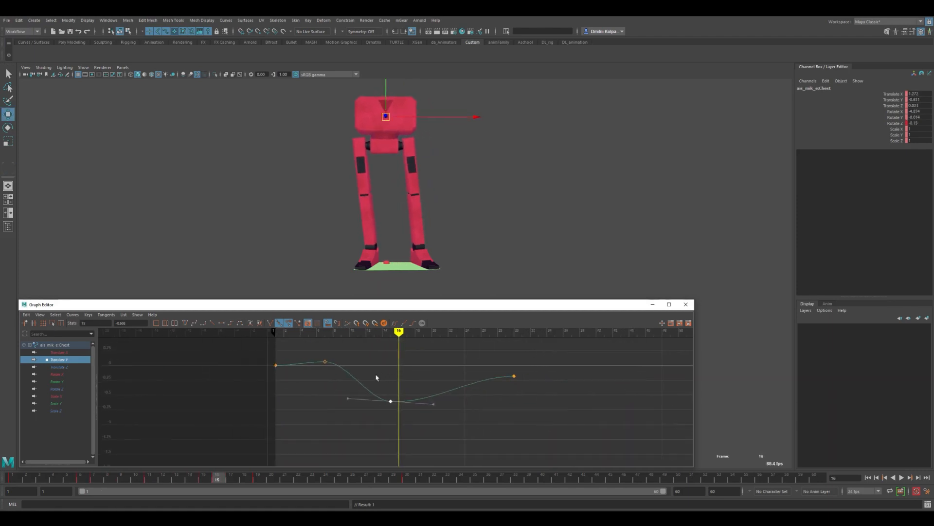
{"action": "middle_click_drag", "start_coordinate": [407, 385], "coordinate": [410, 453], "text": "shift"}
{"action": "key", "text": "k"}
{"action": "left_click_drag", "start_coordinate": [373, 402], "coordinate": [434, 415]}
- Insert a key at frame 23 on the chest's Translate Y curve and raise the frame 15 key to about -0.7
{"action": "right_click_drag", "start_coordinate": [439, 429], "coordinate": [442, 413], "text": "alt+shift"}
{"action": "key", "text": "k"}
{"action": "left_click_drag", "start_coordinate": [325, 382], "coordinate": [459, 418]}
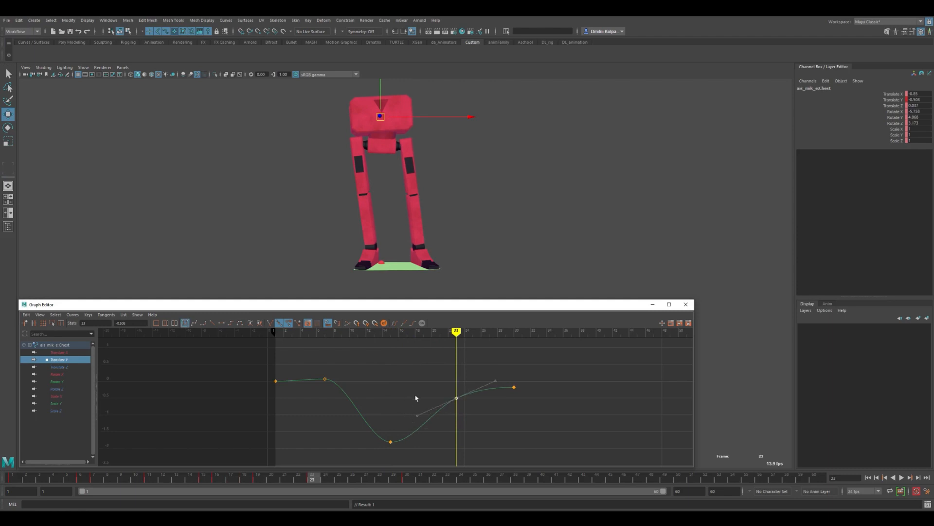
{"action": "key", "text": "k"}
{"action": "left_click_drag", "start_coordinate": [375, 408], "coordinate": [440, 408]}
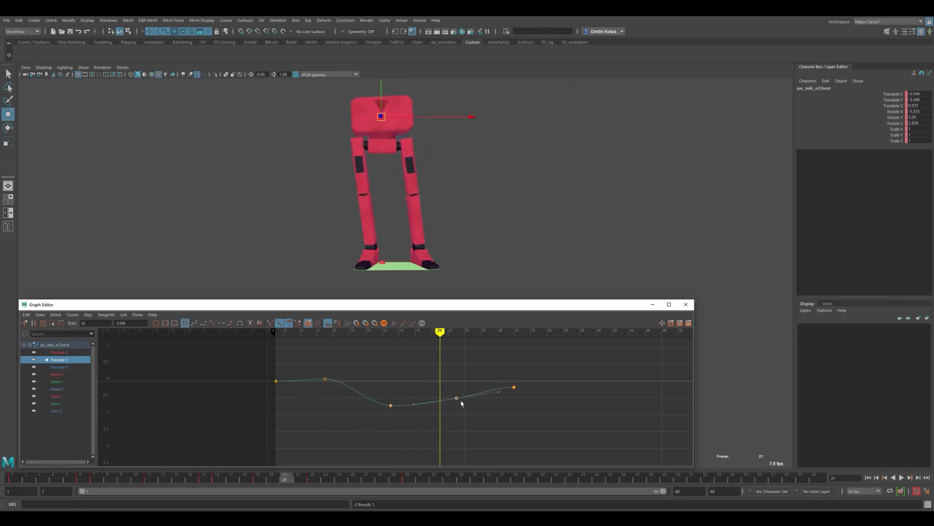
- Raise the frame 23 key on the chest's Translate Y curve to about -0.28 and scrub the motion
{"action": "right_click_drag", "start_coordinate": [461, 403], "coordinate": [457, 393], "text": "alt+shift"}
{"action": "middle_click_drag", "start_coordinate": [457, 393], "coordinate": [455, 370]}
{"action": "middle_click_drag", "start_coordinate": [454, 378], "coordinate": [456, 414], "text": "alt"}
{"action": "key", "text": "k"}
{"action": "mouse_move", "coordinate": [350, 396]}
{"action": "left_mouse_down"}
{"action": "mouse_move", "coordinate": [267, 382]}
{"action": "mouse_move", "coordinate": [342, 415]}
{"action": "mouse_move", "coordinate": [469, 415]}
{"action": "mouse_move", "coordinate": [334, 415]}
{"action": "mouse_move", "coordinate": [432, 415]}
{"action": "left_mouse_up"}
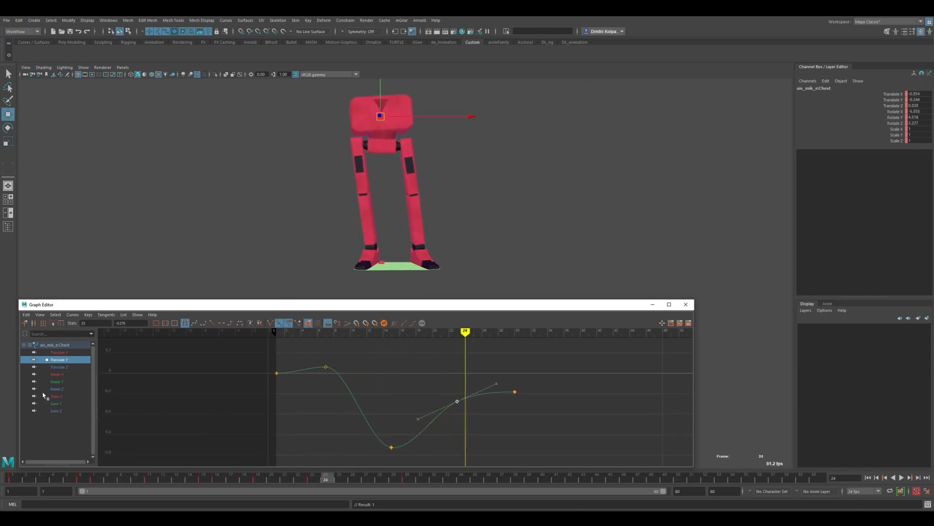
- Delete the frame 30 key from the chest's Translate Z curve
{"action": "left_click", "coordinate": [63, 367]}
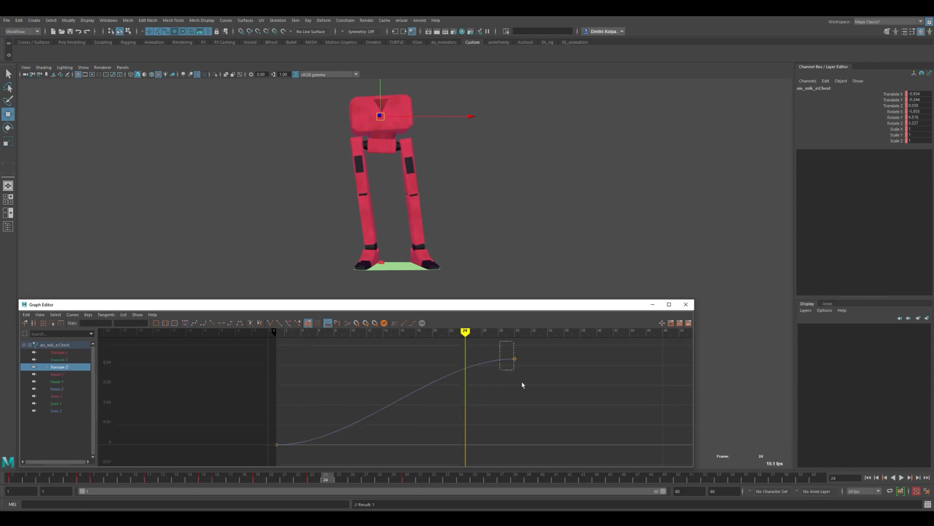
{"action": "left_click_drag", "start_coordinate": [523, 385], "coordinate": [525, 386]}
{"action": "middle_click_drag", "start_coordinate": [525, 379], "coordinate": [519, 400]}
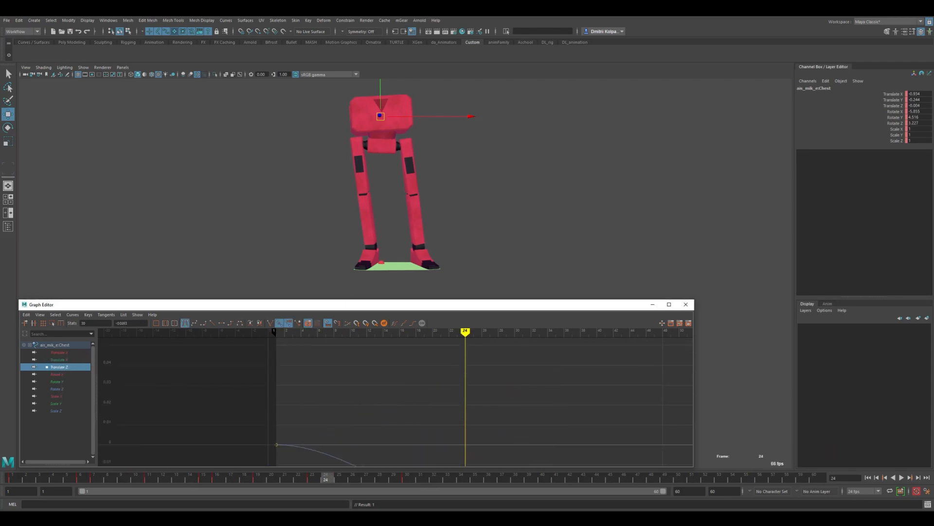
{"action": "middle_click_drag", "start_coordinate": [520, 521], "coordinate": [469, 395]}
{"action": "right_click_drag", "start_coordinate": [469, 395], "coordinate": [442, 468], "text": "alt"}
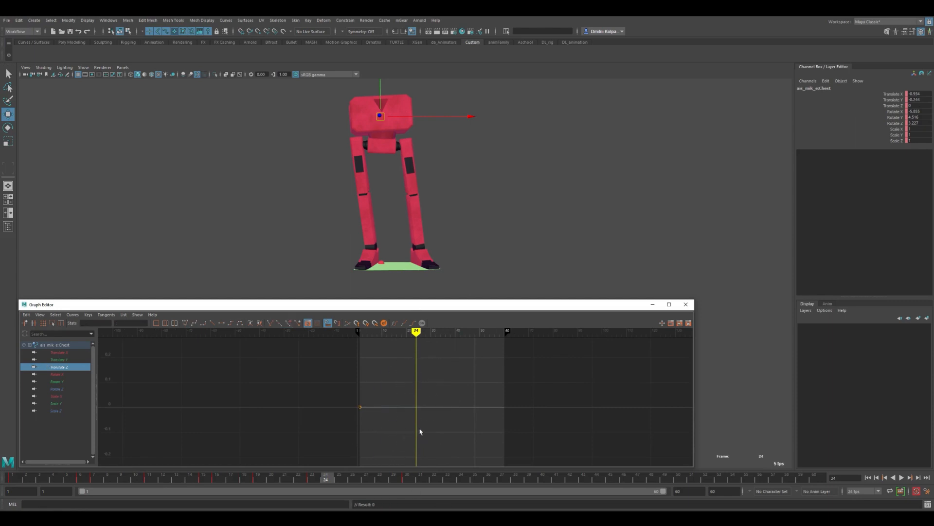
- Display the chest's Rotate X curve, try lowering its frame 30 key, and undo the change
{"action": "left_click", "coordinate": [65, 374]}
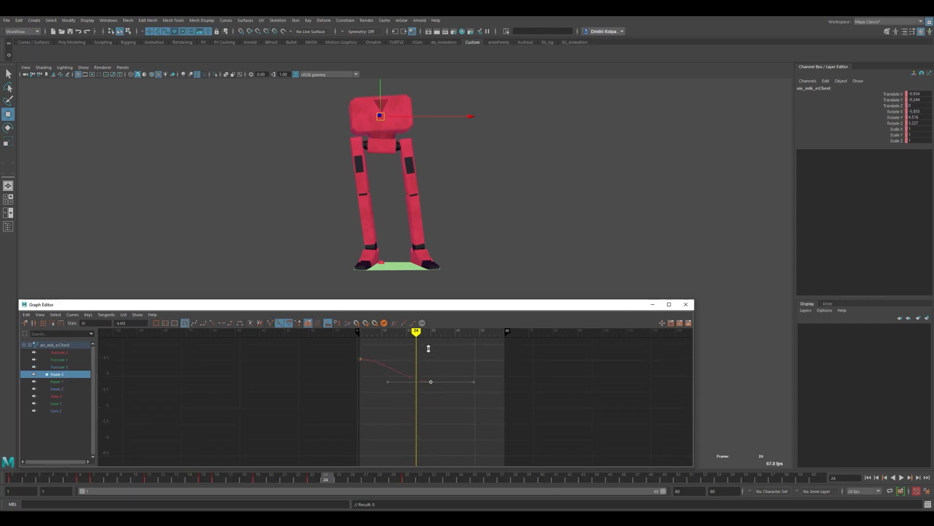
{"action": "middle_click_drag", "start_coordinate": [428, 454], "coordinate": [430, 442]}
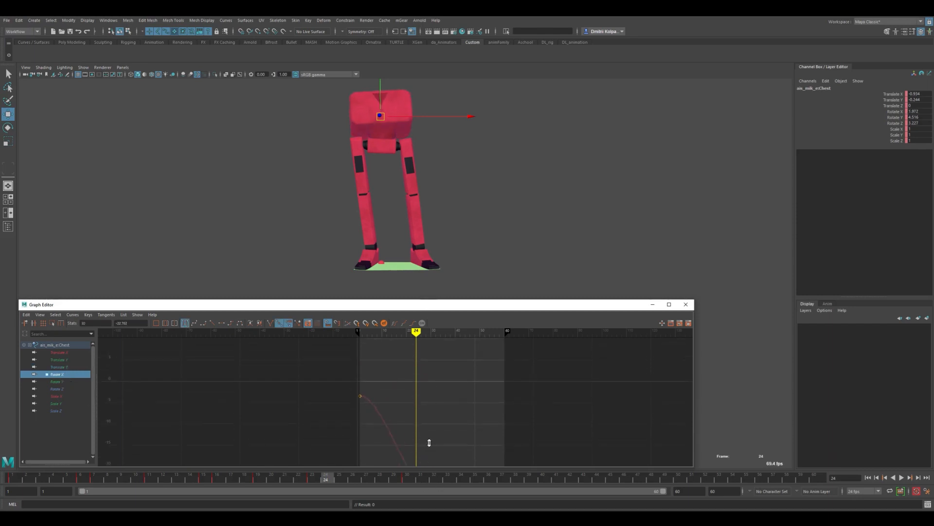
{"action": "key", "text": "ctrl+z"}
- Insert a key at frame 11 on the chest's Rotate X curve
{"action": "middle_click_drag", "start_coordinate": [426, 381], "coordinate": [403, 376], "text": "alt"}
{"action": "right_click_drag", "start_coordinate": [402, 376], "coordinate": [429, 370], "text": "alt"}
{"action": "key", "text": "k"}
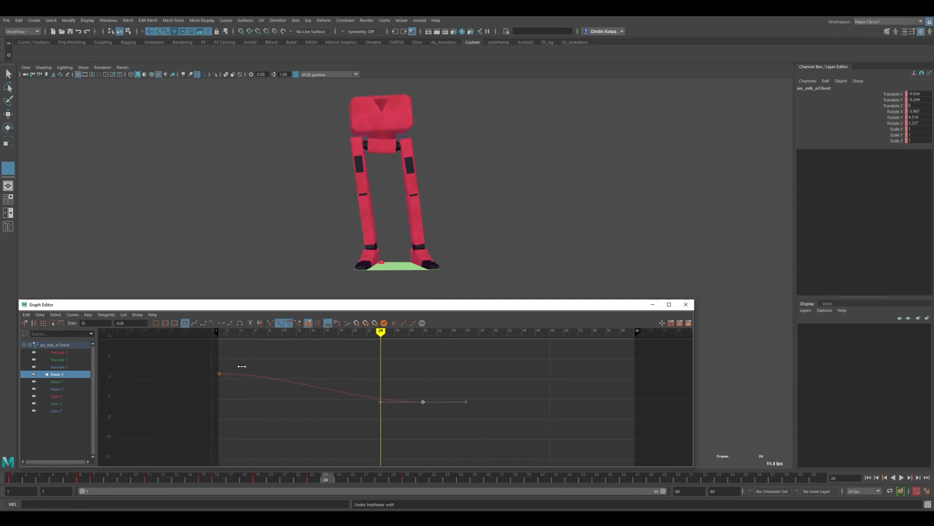
{"action": "left_click_drag", "start_coordinate": [242, 367], "coordinate": [289, 357]}
{"action": "key", "text": "w"}
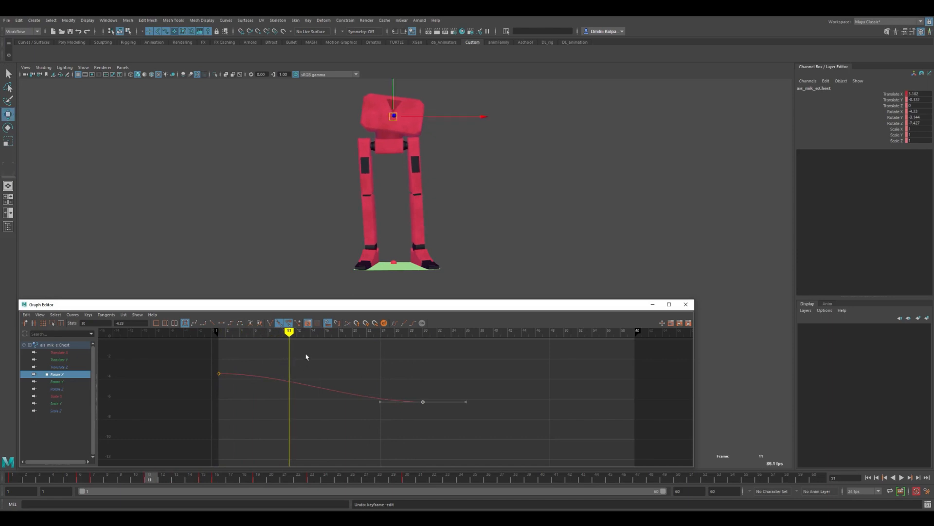
{"action": "left_click", "coordinate": [308, 387]}
{"action": "right_click", "coordinate": [308, 393]}
{"action": "left_click", "coordinate": [322, 394]}
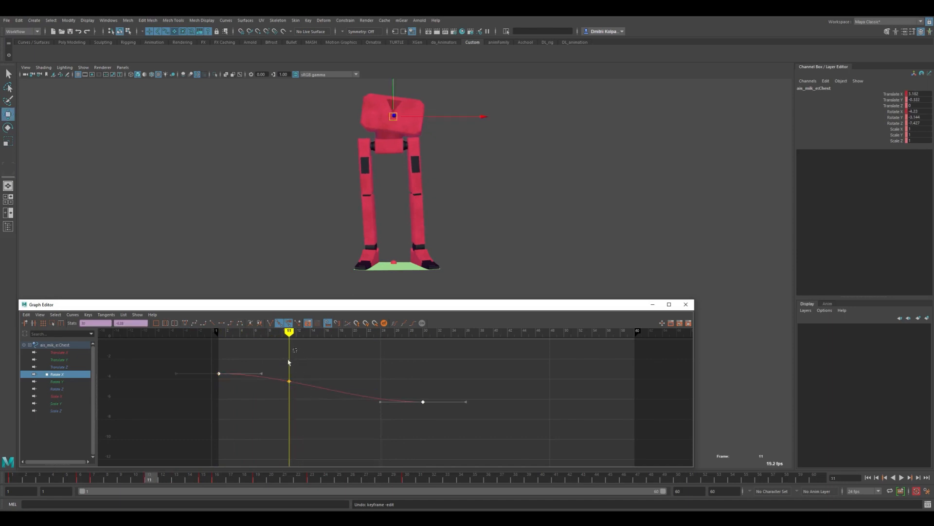
- Lower the frame 11 key on the chest's Rotate X curve to about -10 and add a key at frame 19, raised above the frame 1 key
{"action": "left_click_drag", "start_coordinate": [292, 421], "coordinate": [344, 399]}
{"action": "key", "text": "s"}
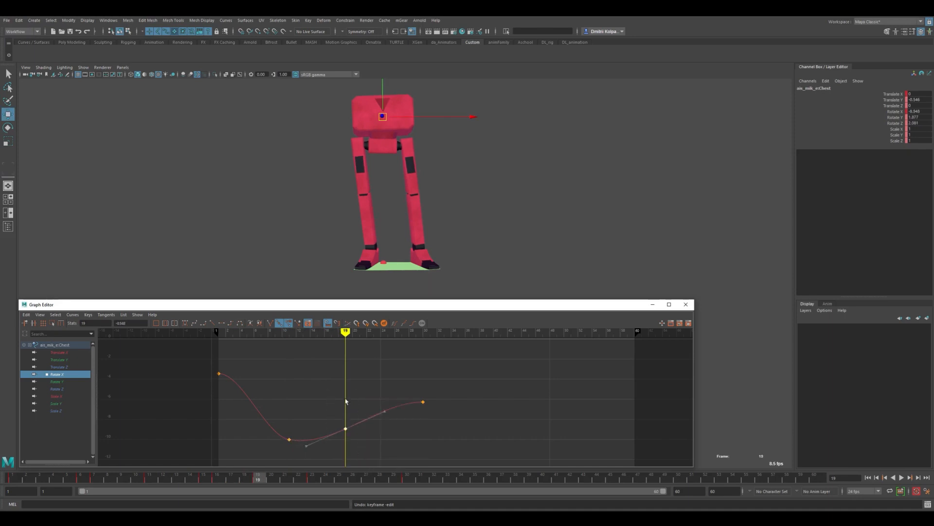
{"action": "left_click_drag", "start_coordinate": [230, 364], "coordinate": [410, 379]}
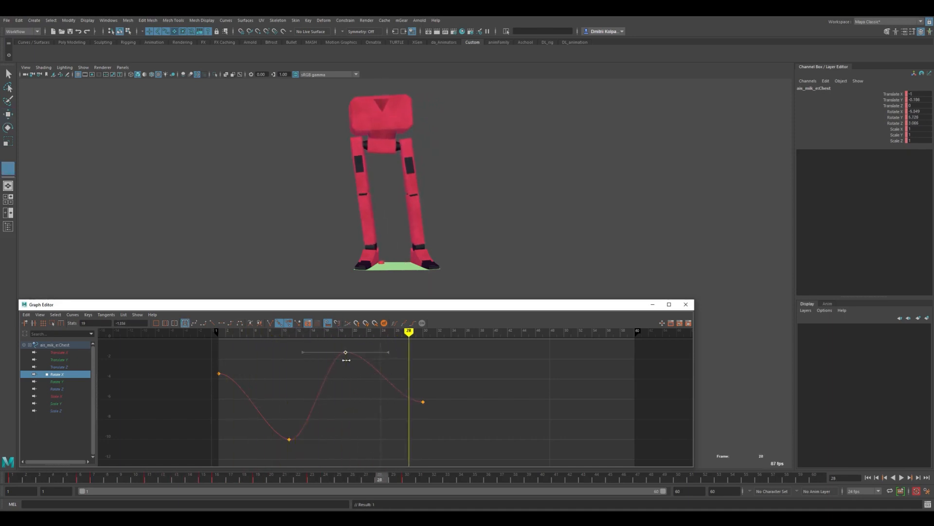
- Raise the frame 19 key on the chest's Rotate X curve to about 3 and scrub the motion
{"action": "left_click", "coordinate": [346, 361]}
{"action": "middle_click_drag", "start_coordinate": [346, 367], "coordinate": [346, 353], "text": "shift"}
{"action": "left_click_drag", "start_coordinate": [342, 332], "coordinate": [395, 377]}
{"action": "key", "text": "a"}
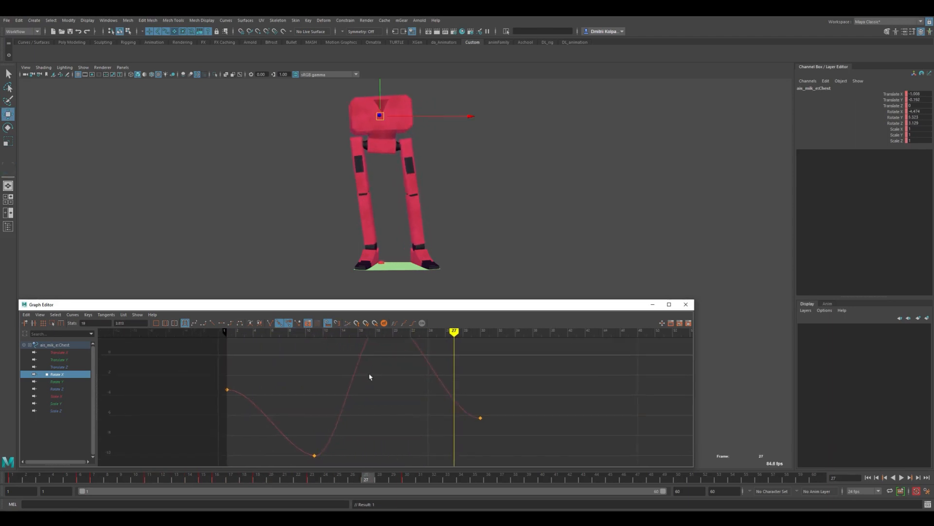
{"action": "left_click_drag", "start_coordinate": [364, 386], "coordinate": [314, 395]}
{"action": "key", "text": "w"}
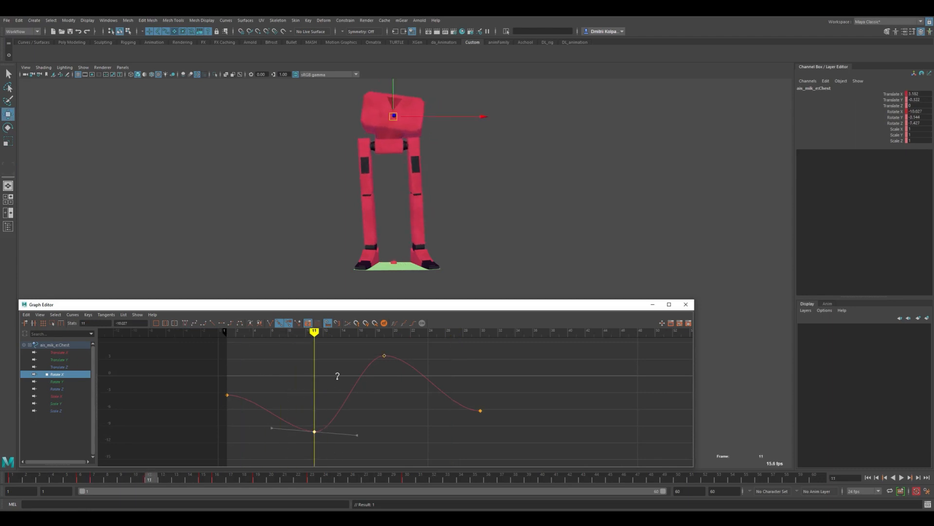
- Lower the frame 11 key on the chest's Rotate X curve further, move it to frame 7, and shift the frame 19 key to frame 17 below zero
{"action": "left_click_drag", "start_coordinate": [229, 375], "coordinate": [320, 407]}
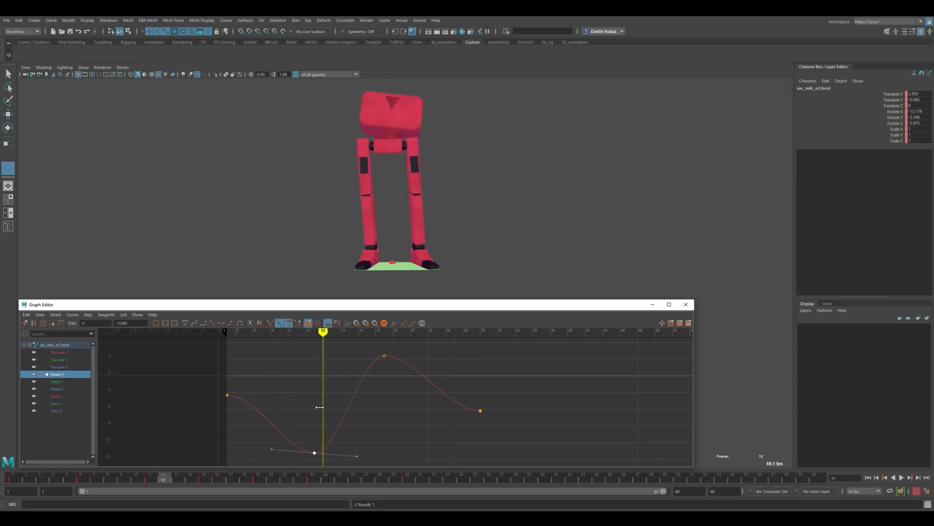
{"action": "left_click_drag", "start_coordinate": [229, 389], "coordinate": [460, 395]}
{"action": "key", "text": "w"}
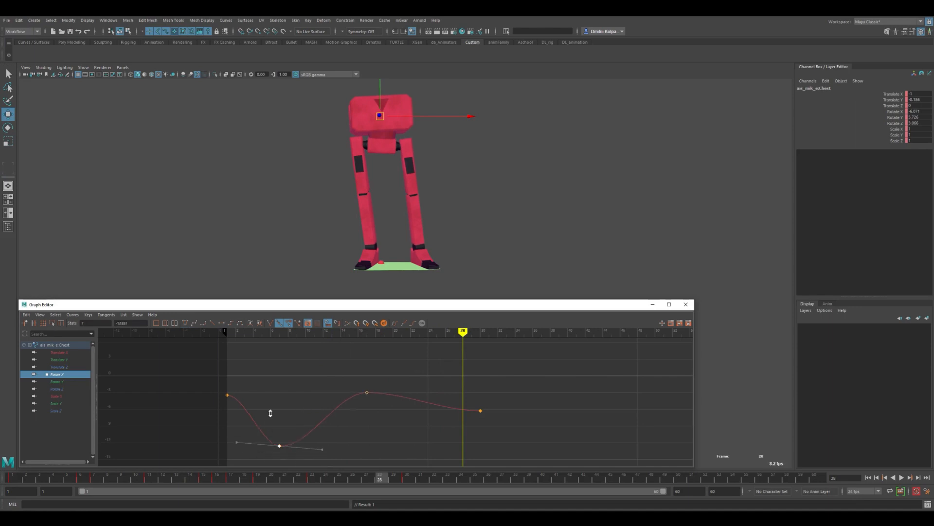
- Raise the frame 7 key on the chest's Rotate X curve to about -5.7 and scrub the motion
{"action": "mouse_move", "coordinate": [275, 379]}
{"action": "left_mouse_down"}
{"action": "mouse_move", "coordinate": [225, 387]}
{"action": "mouse_move", "coordinate": [462, 393]}
{"action": "mouse_move", "coordinate": [298, 404]}
{"action": "mouse_move", "coordinate": [428, 400]}
{"action": "mouse_move", "coordinate": [329, 405]}
{"action": "left_mouse_up"}
{"action": "key", "text": "w"}
{"action": "mouse_move", "coordinate": [241, 373]}
{"action": "left_mouse_down"}
{"action": "mouse_move", "coordinate": [260, 384]}
{"action": "mouse_move", "coordinate": [440, 404]}
{"action": "mouse_move", "coordinate": [236, 411]}
{"action": "mouse_move", "coordinate": [487, 426]}
{"action": "mouse_move", "coordinate": [263, 408]}
{"action": "mouse_move", "coordinate": [469, 413]}
{"action": "left_mouse_up"}
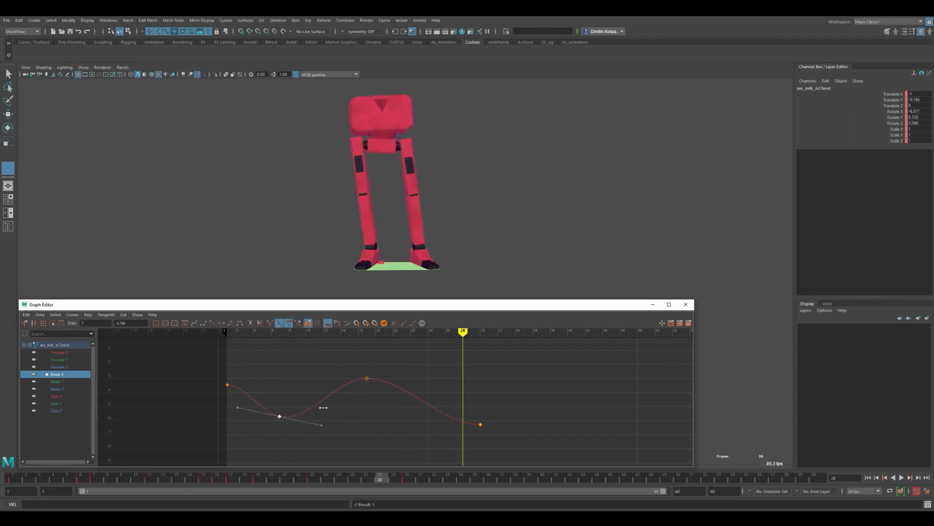
- Insert a key at frame 14 on the chest's Rotate Y curve, try raising it sharply, and undo that move
{"action": "left_click", "coordinate": [68, 382]}
{"action": "left_click_drag", "start_coordinate": [241, 408], "coordinate": [343, 395]}
{"action": "left_click_drag", "start_coordinate": [334, 387], "coordinate": [366, 422]}
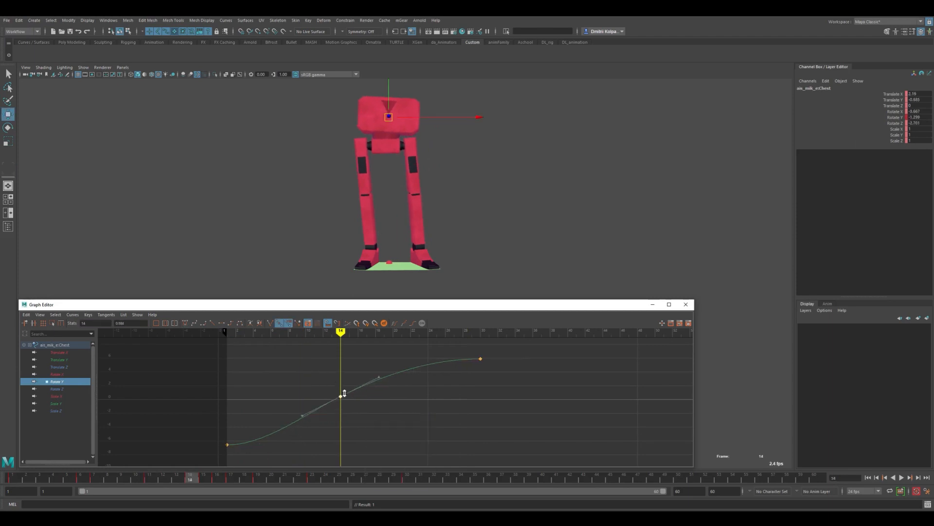
{"action": "middle_click_drag", "start_coordinate": [344, 393], "coordinate": [335, 303]}
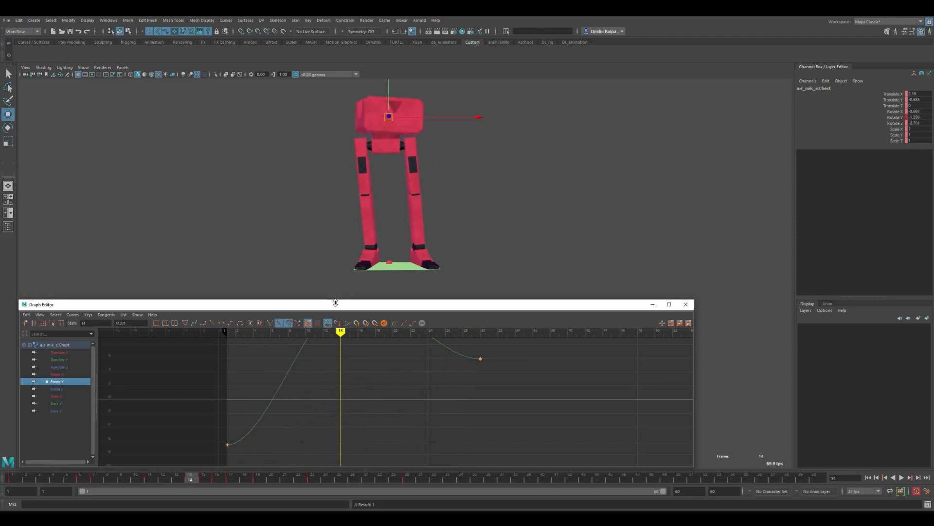
{"action": "key", "text": "ctrl+z"}
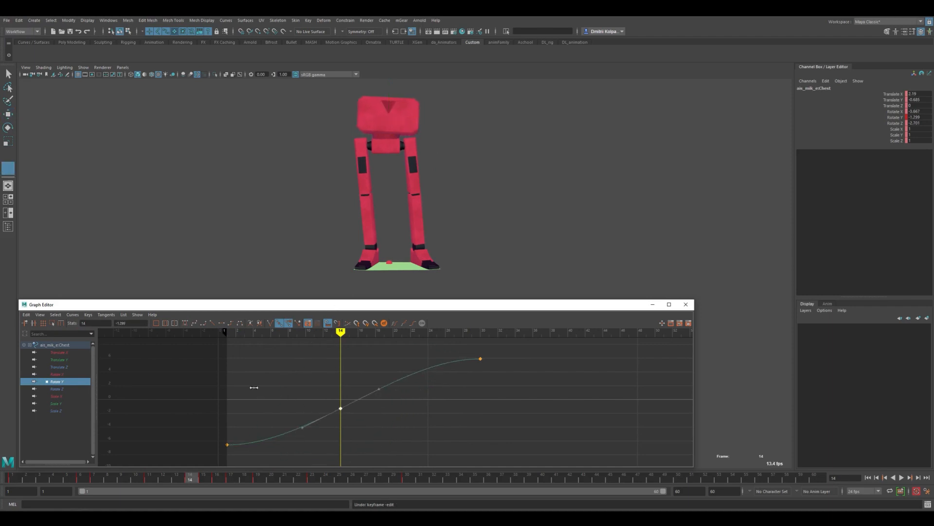
- Insert a key at frame 8 on the chest's Rotate Y curve, move it to frame 6, and raise it to about 9
{"action": "left_click_drag", "start_coordinate": [253, 388], "coordinate": [290, 410]}
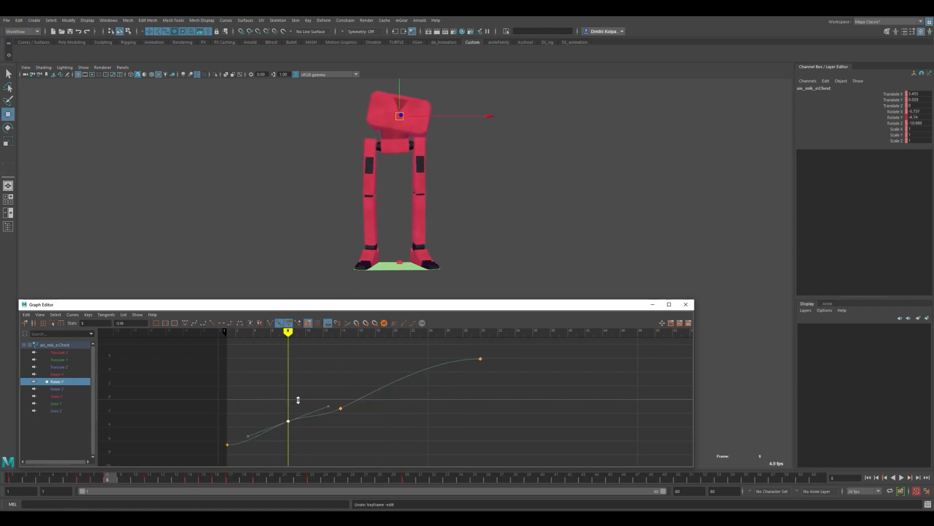
{"action": "mouse_move", "coordinate": [229, 383]}
{"action": "left_mouse_down"}
{"action": "mouse_move", "coordinate": [279, 388]}
{"action": "mouse_move", "coordinate": [235, 389]}
{"action": "mouse_move", "coordinate": [275, 395]}
{"action": "left_mouse_up"}
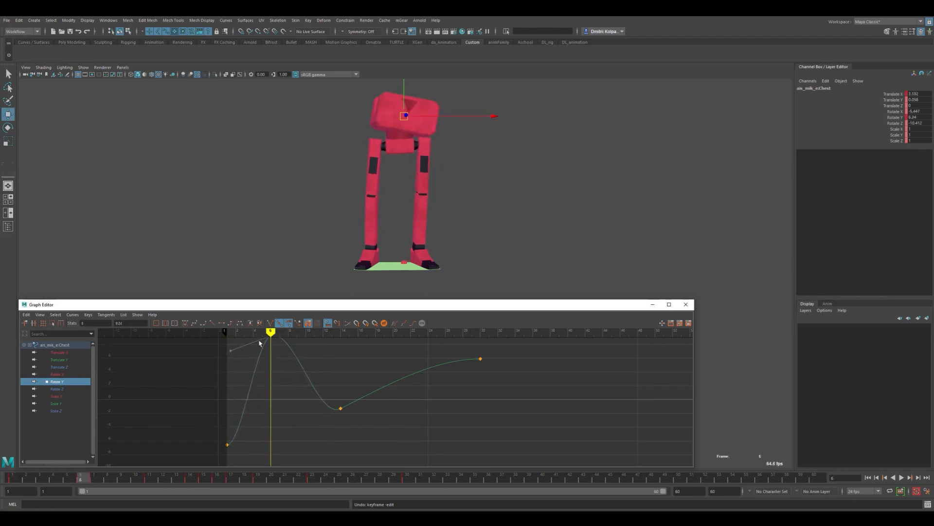
{"action": "mouse_move", "coordinate": [259, 343]}
{"action": "left_mouse_down"}
{"action": "mouse_move", "coordinate": [244, 360]}
{"action": "mouse_move", "coordinate": [261, 375]}
{"action": "mouse_move", "coordinate": [351, 402]}
{"action": "mouse_move", "coordinate": [383, 395]}
{"action": "left_mouse_up"}
- Raise the frame 14 key on the chest's Rotate Y curve to about 7.8, between the frame 6 and frame 30 keys
{"action": "middle_click_drag", "start_coordinate": [373, 380], "coordinate": [363, 414], "text": "alt"}
{"action": "left_click_drag", "start_coordinate": [344, 430], "coordinate": [315, 463]}
{"action": "middle_click_drag", "start_coordinate": [329, 398], "coordinate": [331, 356], "text": "shift"}
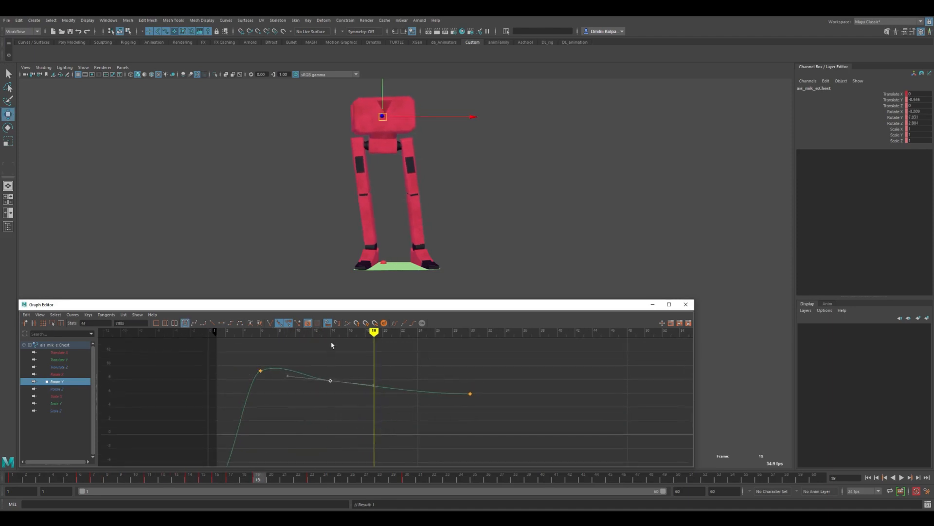
- Move the chest's middle Rotate Y key to frame 16 and lower it to about -3.5
{"action": "mouse_move", "coordinate": [259, 373]}
{"action": "left_mouse_down"}
{"action": "mouse_move", "coordinate": [342, 397]}
{"action": "mouse_move", "coordinate": [444, 389]}
{"action": "left_mouse_up"}
{"action": "left_click_drag", "start_coordinate": [370, 367], "coordinate": [311, 425]}
{"action": "middle_click_drag", "start_coordinate": [343, 401], "coordinate": [366, 477]}
{"action": "mouse_move", "coordinate": [260, 389]}
{"action": "left_mouse_down"}
{"action": "mouse_move", "coordinate": [252, 394]}
{"action": "mouse_move", "coordinate": [342, 417]}
{"action": "mouse_move", "coordinate": [427, 411]}
{"action": "mouse_move", "coordinate": [469, 392]}
{"action": "left_mouse_up"}
{"action": "key", "text": "w"}
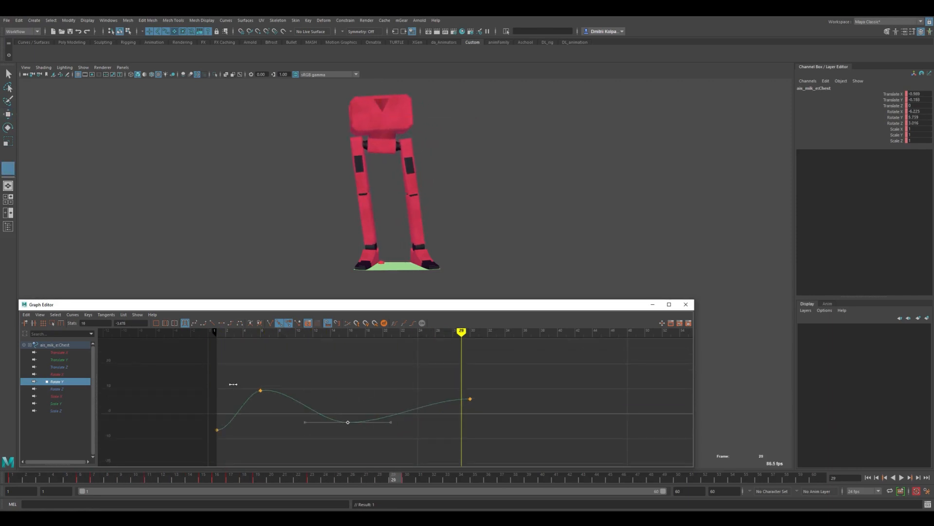
- Raise the chest's Rotate Y key at frame 16 to about 0.4, checking the motion back at frame 1
{"action": "mouse_move", "coordinate": [233, 384]}
{"action": "left_mouse_down"}
{"action": "mouse_move", "coordinate": [444, 403]}
{"action": "mouse_move", "coordinate": [251, 398]}
{"action": "mouse_move", "coordinate": [323, 417]}
{"action": "mouse_move", "coordinate": [436, 410]}
{"action": "left_mouse_up"}
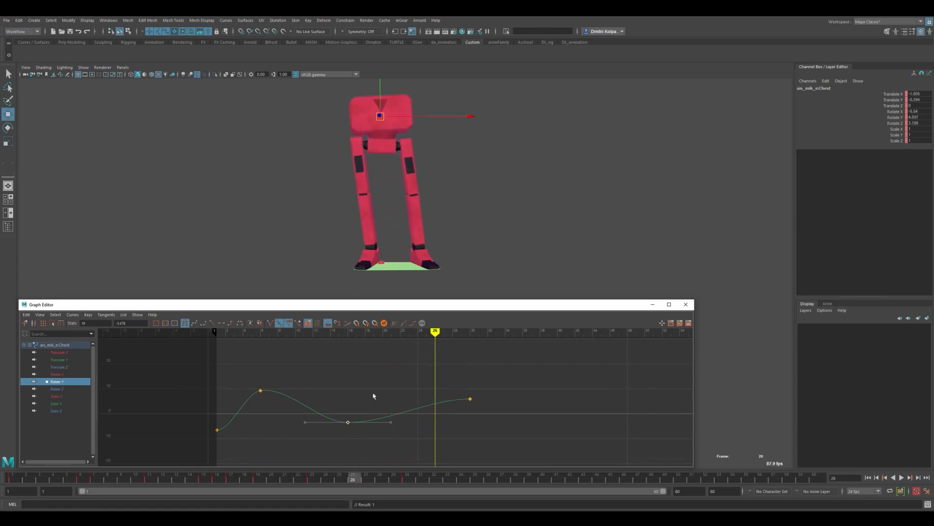
{"action": "right_click_drag", "start_coordinate": [373, 396], "coordinate": [368, 402], "text": "alt+shift"}
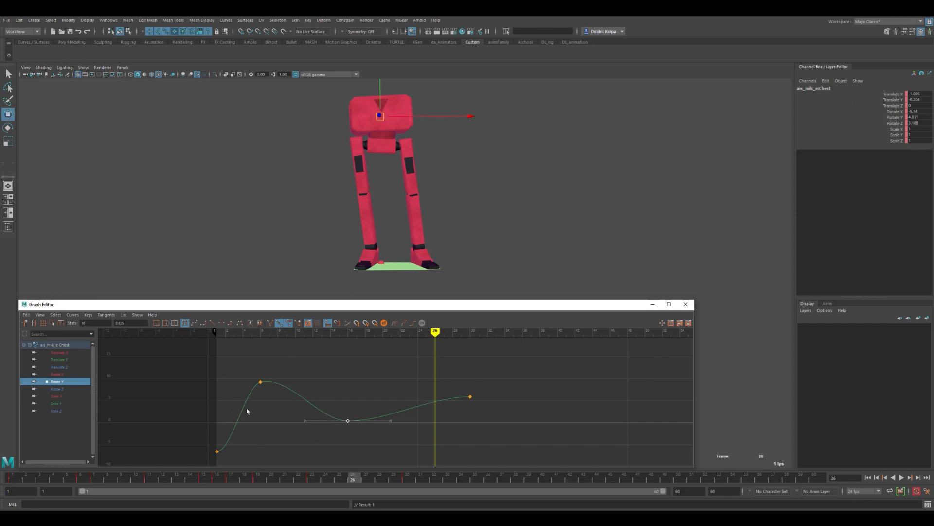
{"action": "left_click_drag", "start_coordinate": [213, 368], "coordinate": [217, 392]}
{"action": "left_click", "coordinate": [10, 480]}
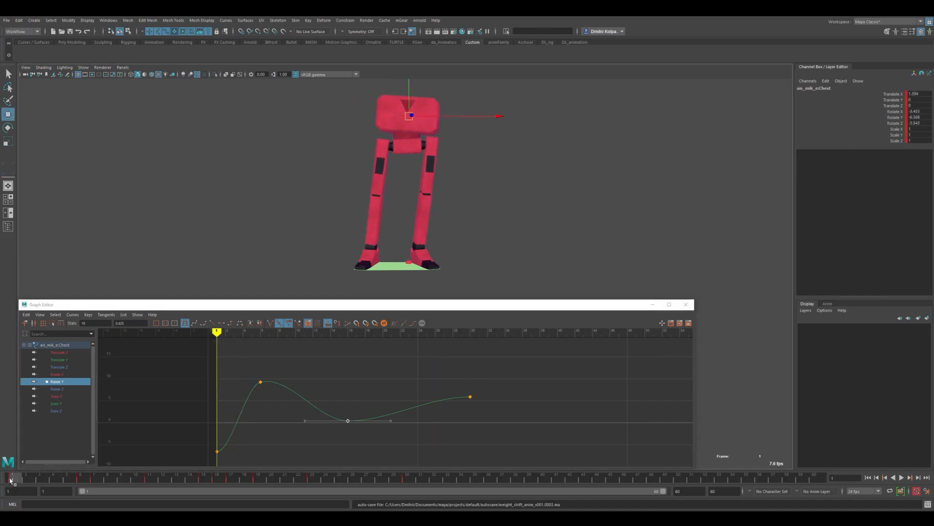
- Adjust the tangent of the chest's Rotate Y key at frame 6 so the curve peaks slightly past the key
{"action": "left_click", "coordinate": [408, 479]}
{"action": "key", "text": "k"}
{"action": "left_click_drag", "start_coordinate": [220, 386], "coordinate": [261, 376]}
{"action": "left_click_drag", "start_coordinate": [287, 354], "coordinate": [254, 402]}
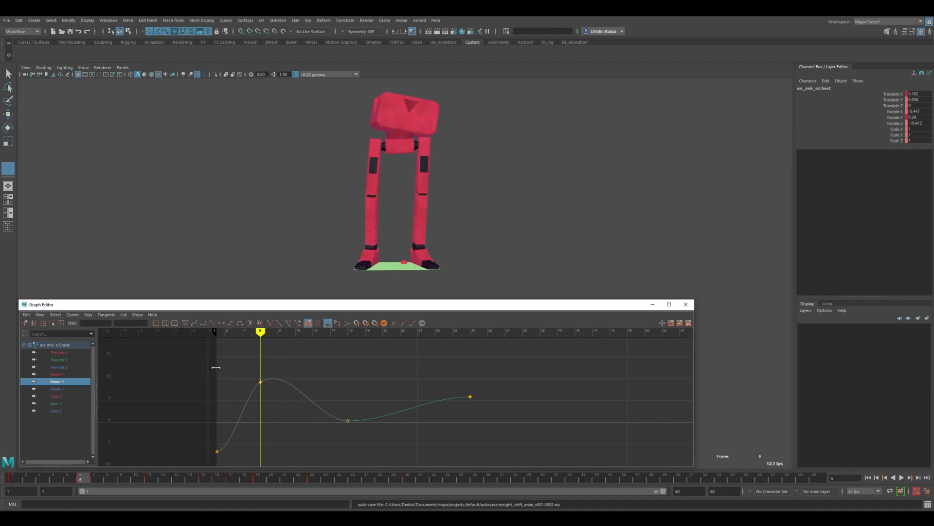
- Scrub through the chest motion and play the animation from the first frame to review it
{"action": "left_click_drag", "start_coordinate": [216, 368], "coordinate": [564, 398]}
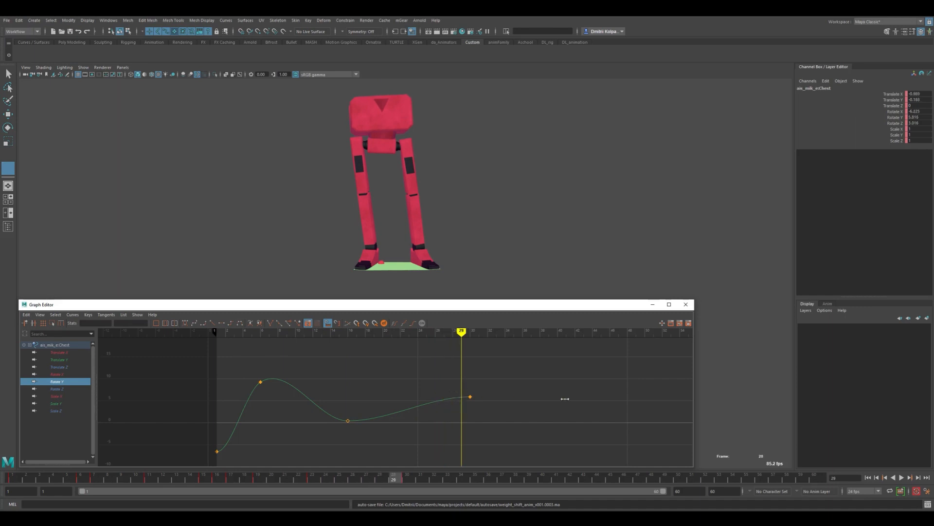
{"action": "left_click", "coordinate": [868, 478]}
{"action": "left_click", "coordinate": [901, 478]}
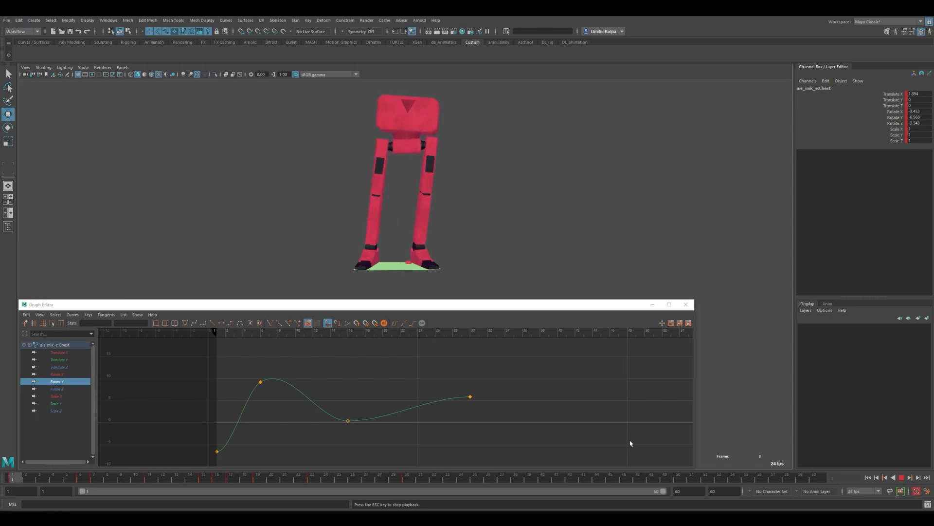
{"action": "left_click", "coordinate": [902, 478]}
- Select the root control and insert a key on its Translate Y curve at frame 11
{"action": "left_click", "coordinate": [388, 158]}
{"action": "left_click", "coordinate": [400, 148]}
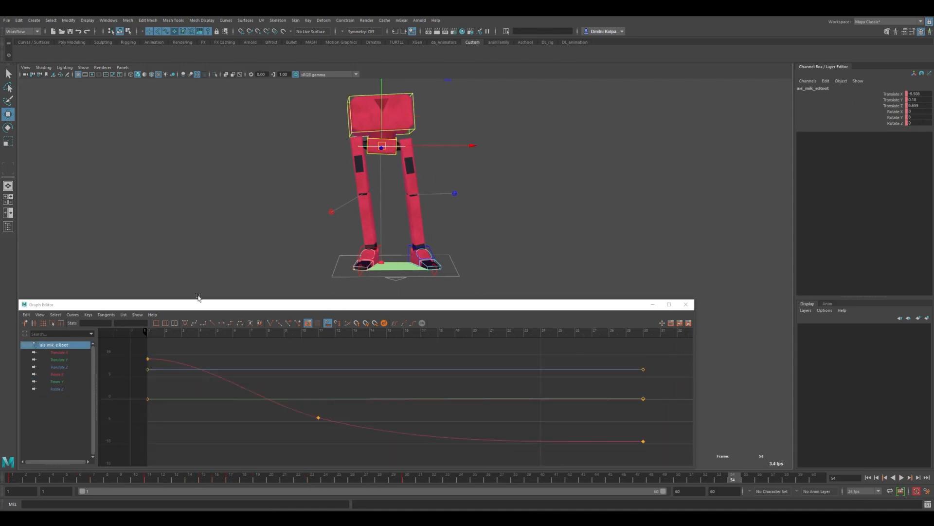
{"action": "left_click", "coordinate": [58, 359]}
{"action": "left_click_drag", "start_coordinate": [183, 385], "coordinate": [337, 411]}
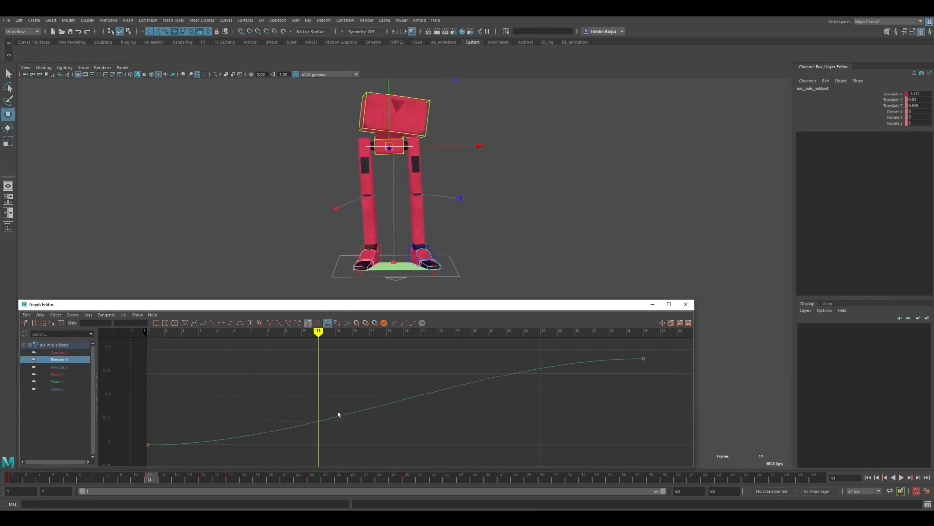
{"action": "left_click", "coordinate": [302, 373]}
{"action": "left_click", "coordinate": [331, 417]}
{"action": "right_click", "coordinate": [338, 406]}
{"action": "left_click", "coordinate": [357, 412]}
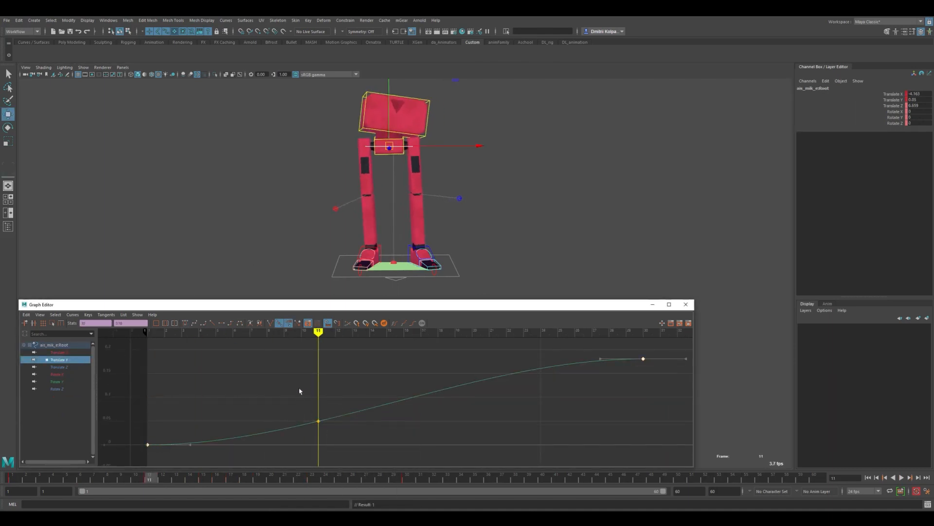
- Lower the root's Translate Y key at frame 11 to about -3.4 to form a dip
{"action": "middle_click_drag", "start_coordinate": [346, 389], "coordinate": [347, 481], "text": "shift"}
{"action": "right_click_drag", "start_coordinate": [348, 425], "coordinate": [349, 389], "text": "alt+shift"}
{"action": "middle_click_drag", "start_coordinate": [350, 389], "coordinate": [351, 365], "text": "alt+shift"}
{"action": "middle_click_drag", "start_coordinate": [351, 379], "coordinate": [354, 481], "text": "shift"}
{"action": "right_click_drag", "start_coordinate": [354, 462], "coordinate": [355, 434], "text": "alt+shift"}
{"action": "middle_click_drag", "start_coordinate": [349, 369], "coordinate": [348, 422], "text": "shift"}
- Insert a root Translate Y key at frame 18, then shift it to frame 17 at about -0.7
{"action": "left_click", "coordinate": [457, 221]}
{"action": "left_click_drag", "start_coordinate": [319, 388], "coordinate": [432, 417]}
{"action": "key", "text": "i"}
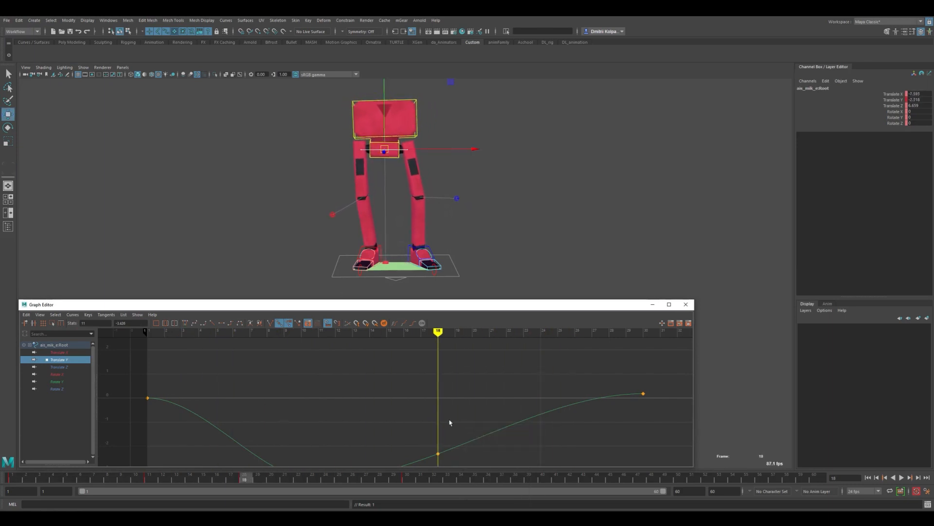
{"action": "middle_click_drag", "start_coordinate": [452, 422], "coordinate": [463, 372], "text": "alt"}
{"action": "middle_click_drag", "start_coordinate": [466, 404], "coordinate": [428, 366], "text": "shift"}
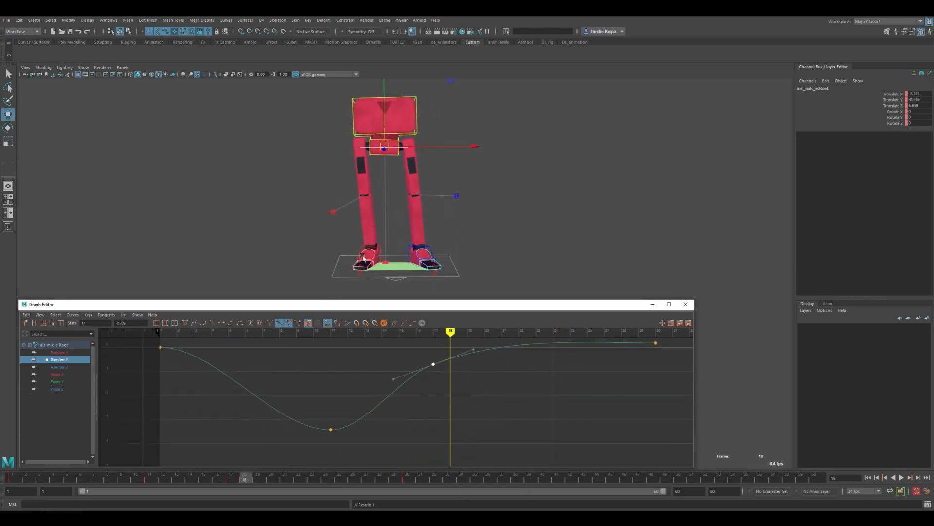
- Hide the rig control curves and review the hip dip by scrubbing and playing the animation
{"action": "key", "text": "alt+1"}
{"action": "left_click_drag", "start_coordinate": [184, 348], "coordinate": [323, 398]}
{"action": "left_click_drag", "start_coordinate": [175, 357], "coordinate": [160, 354]}
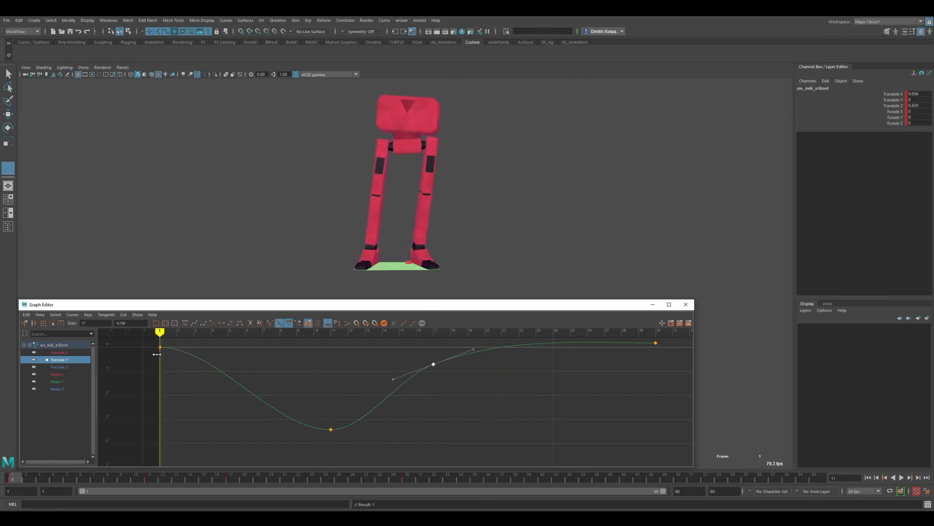
{"action": "key", "text": "w"}
{"action": "key", "text": "alt+v"}
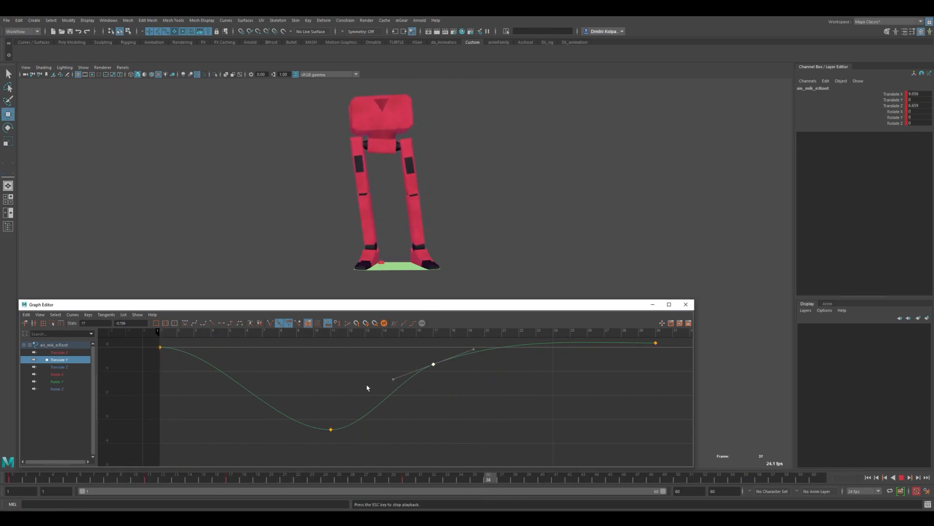
{"action": "key", "text": "Escape"}
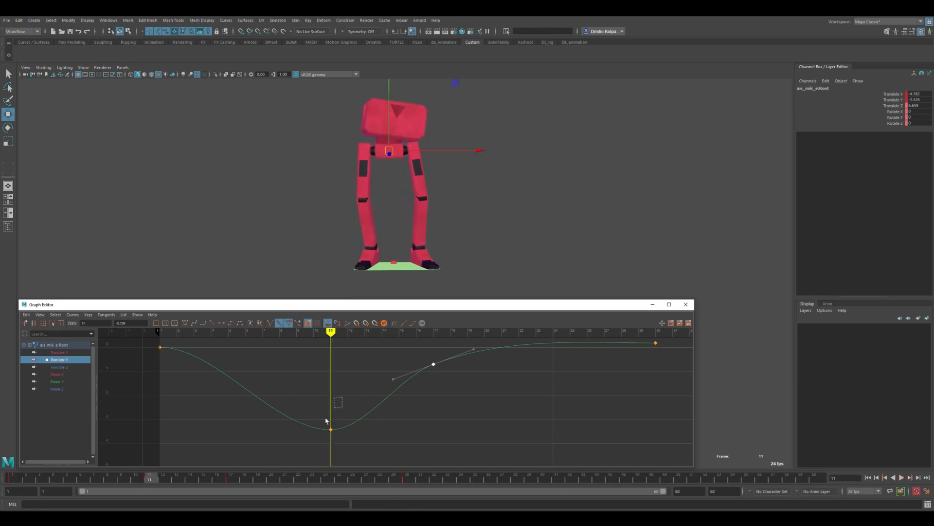
- Move the lowest root Translate Y key to frame 5 at about -3.1 and scrub through the motion
{"action": "middle_click_drag", "start_coordinate": [317, 401], "coordinate": [230, 395]}
{"action": "key", "text": "k"}
{"action": "left_click_drag", "start_coordinate": [152, 359], "coordinate": [450, 364]}
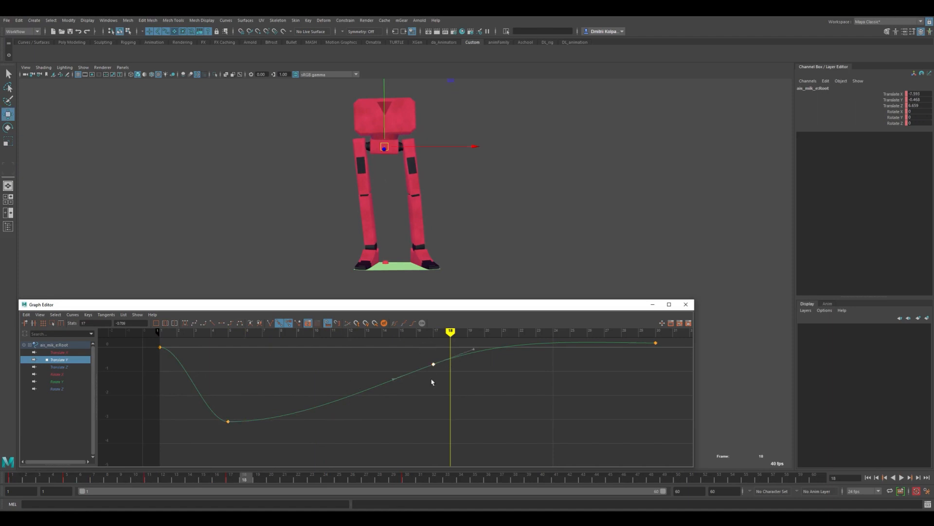
- Move the root's Translate Y key from frame 17 to frame 10 at about -1.15 and add a key at frame 16
{"action": "middle_click_drag", "start_coordinate": [432, 382], "coordinate": [317, 377]}
{"action": "key", "text": "k"}
{"action": "left_click_drag", "start_coordinate": [317, 377], "coordinate": [413, 384]}
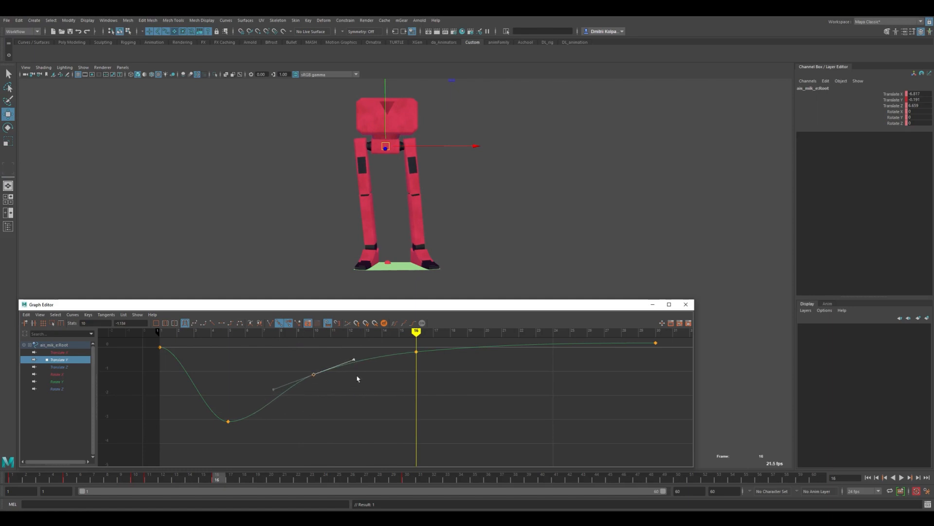
- Steepen the Translate Y tangent at frame 10 and raise the frame 16 key to about -0.02
{"action": "middle_click_drag", "start_coordinate": [358, 378], "coordinate": [359, 374]}
{"action": "middle_click_drag", "start_coordinate": [359, 380], "coordinate": [348, 408], "text": "alt"}
{"action": "right_click_drag", "start_coordinate": [348, 408], "coordinate": [387, 372], "text": "alt+shift"}
{"action": "middle_click_drag", "start_coordinate": [416, 371], "coordinate": [415, 367], "text": "shift"}
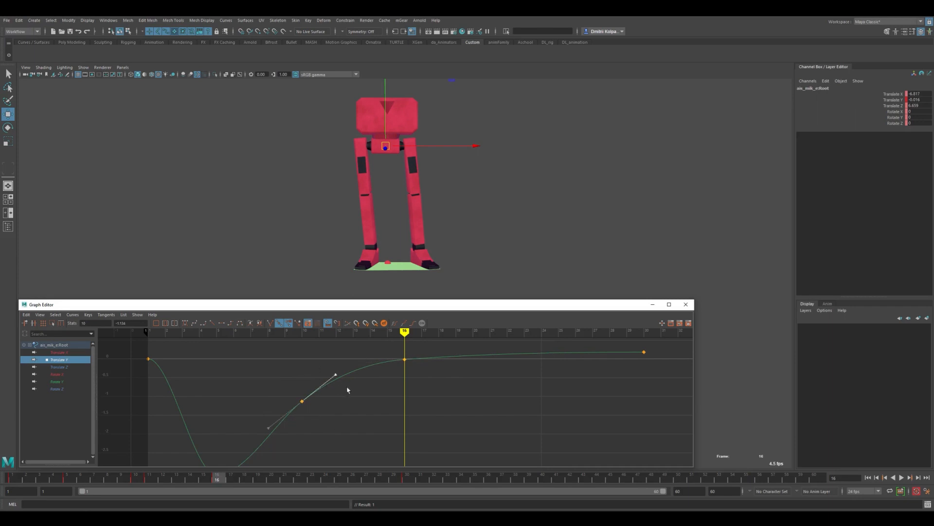
- Scrub across the root's Translate Y curve and play the animation from the first frame
{"action": "key", "text": "k"}
{"action": "left_click_drag", "start_coordinate": [170, 392], "coordinate": [657, 382]}
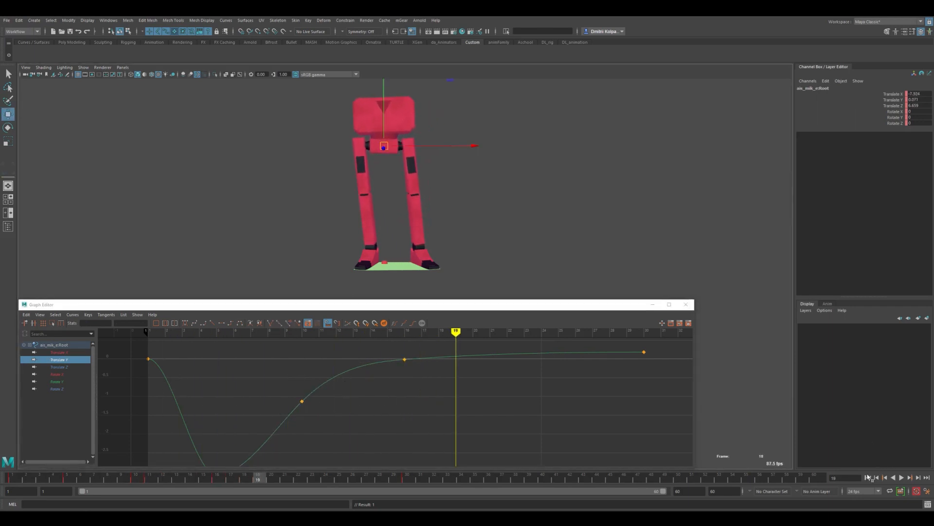
{"action": "left_click", "coordinate": [868, 477]}
{"action": "left_click", "coordinate": [901, 477]}
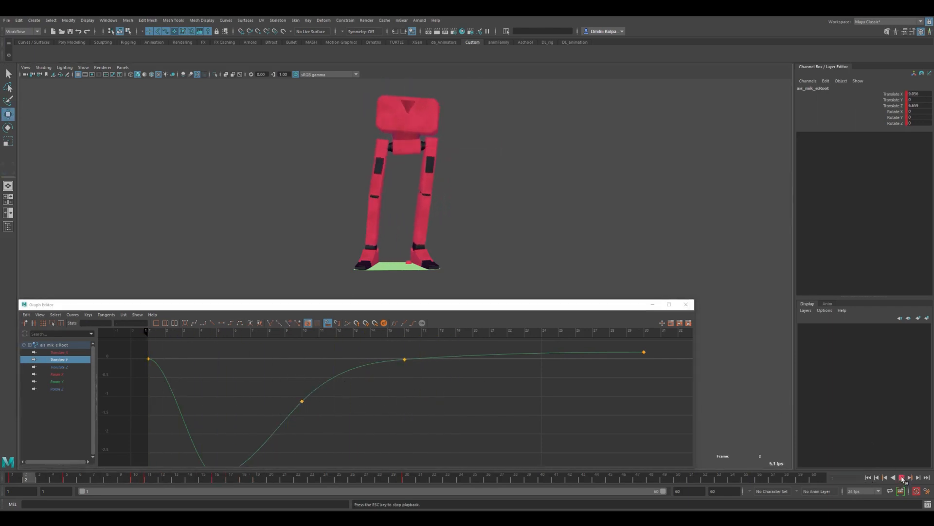
- Vertically compress the root's Translate Y keys from frame 5 onward until the dip reaches about -1, and stop playback
{"action": "left_click_drag", "start_coordinate": [265, 416], "coordinate": [299, 447]}
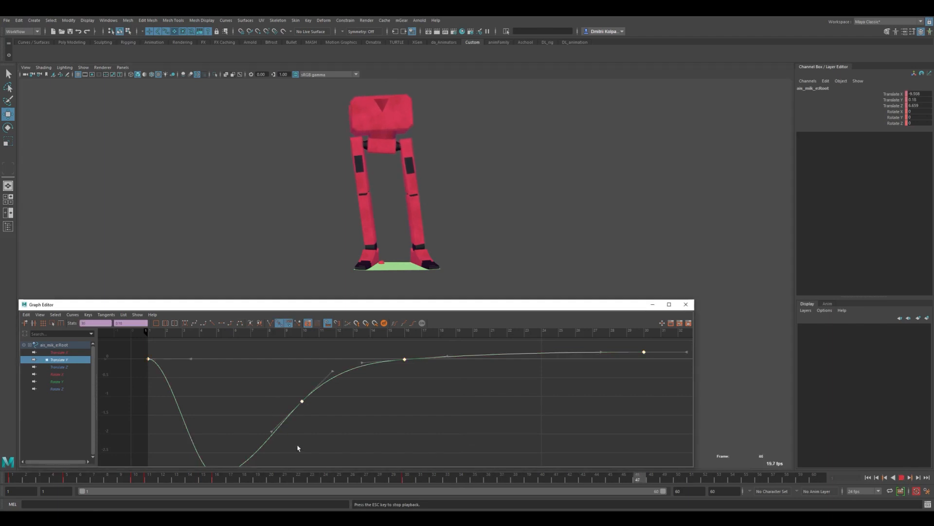
{"action": "key", "text": "f"}
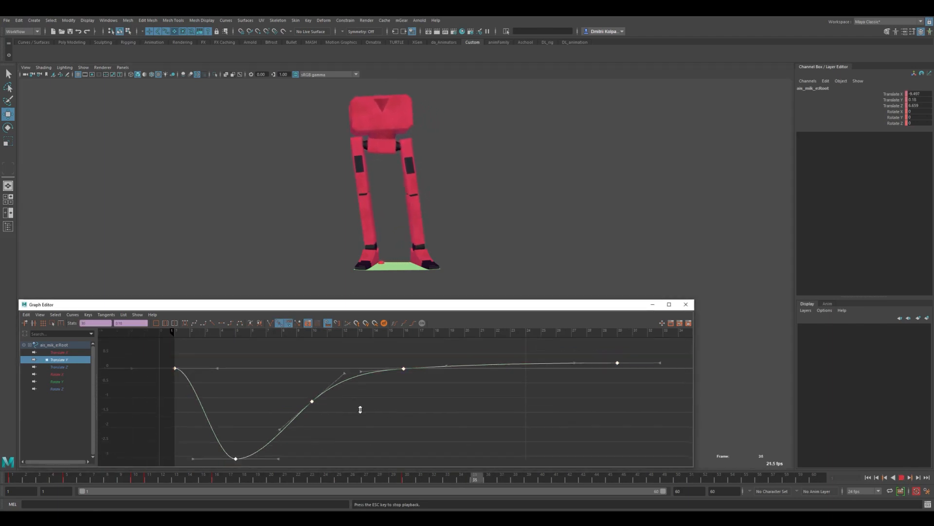
{"action": "left_click_drag", "start_coordinate": [658, 349], "coordinate": [209, 491]}
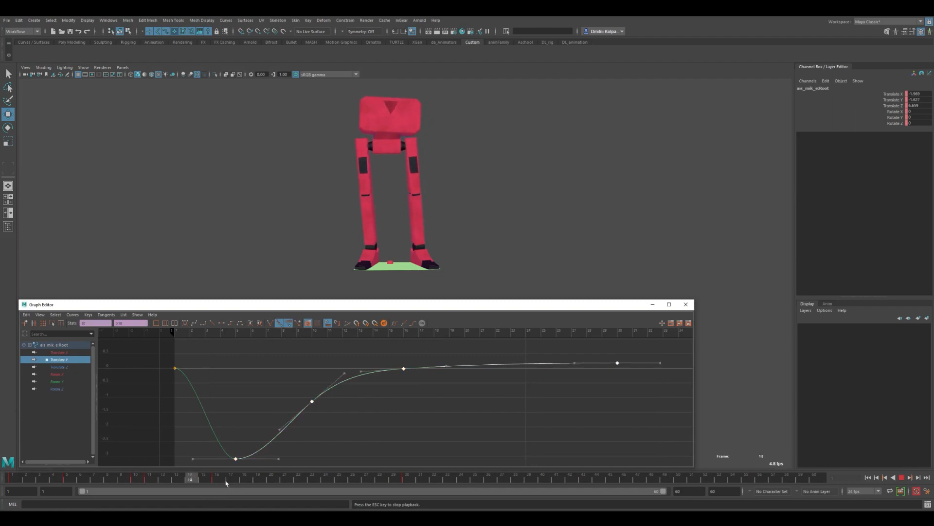
{"action": "left_click", "coordinate": [52, 323]}
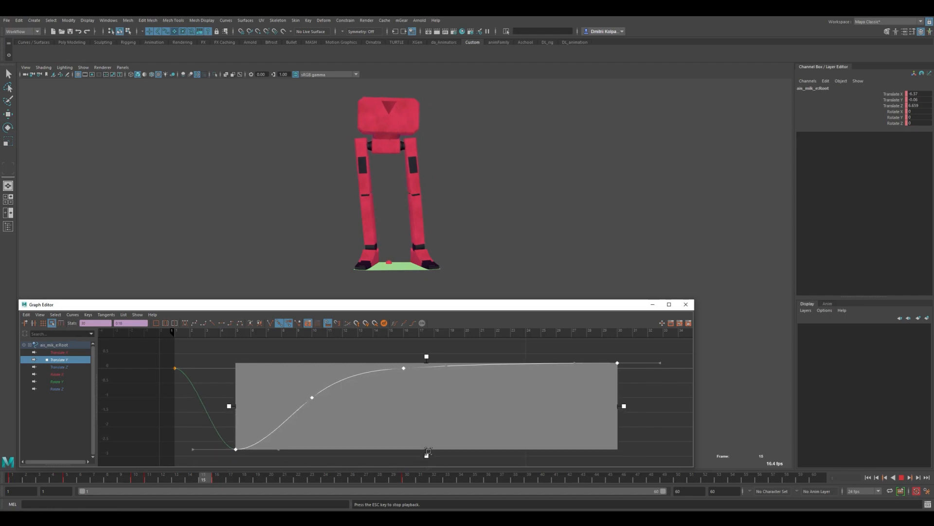
{"action": "left_click_drag", "start_coordinate": [428, 452], "coordinate": [428, 403]}
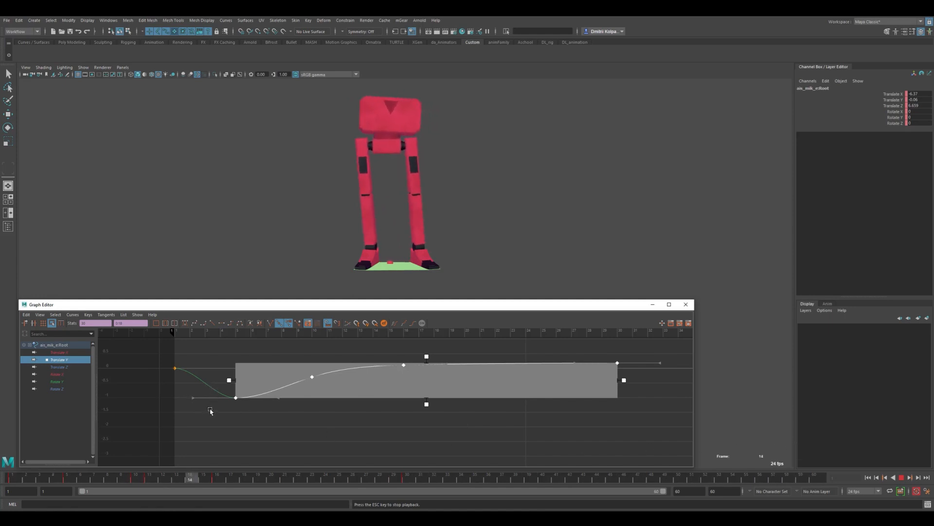
{"action": "left_click", "coordinate": [903, 477]}
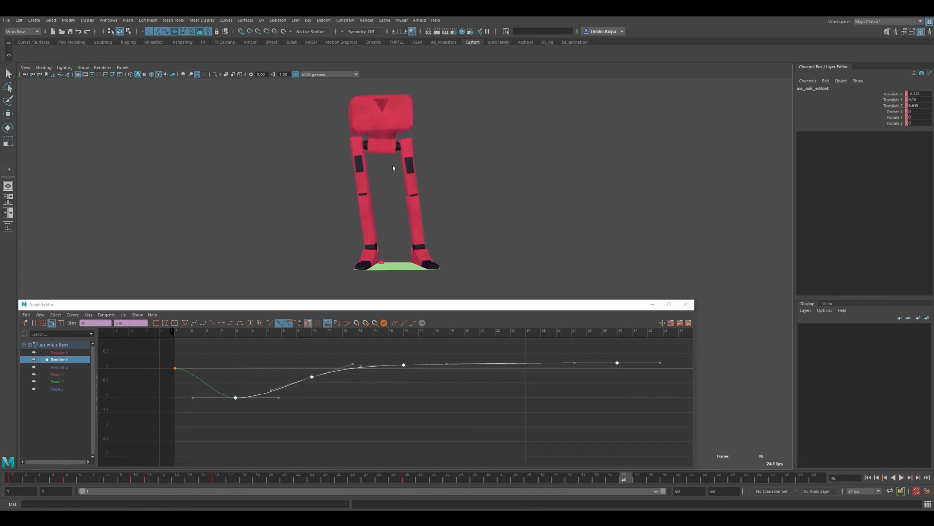
- Show the rig control curves, select the hips control and scrub to frame 6
{"action": "key", "text": "alt+1"}
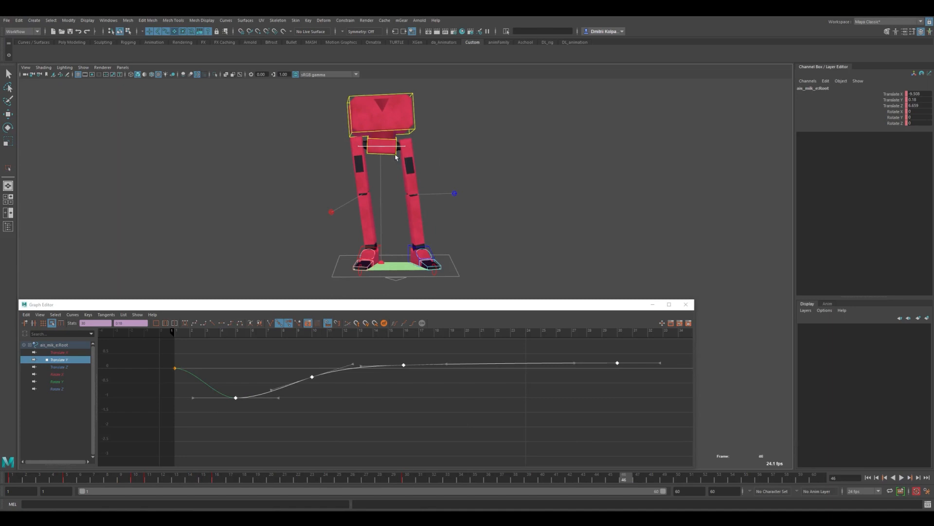
{"action": "left_click", "coordinate": [398, 158]}
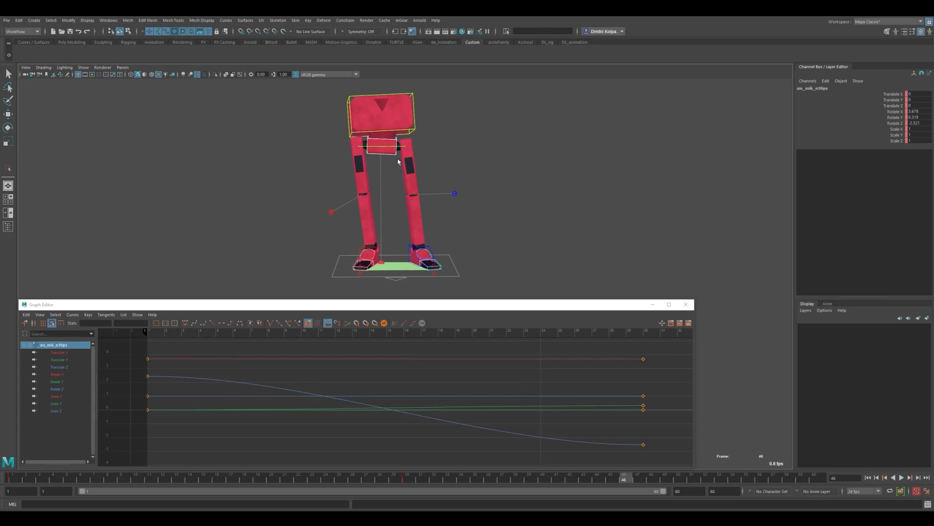
{"action": "mouse_move", "coordinate": [162, 388]}
{"action": "left_mouse_down"}
{"action": "mouse_move", "coordinate": [151, 378]}
{"action": "mouse_move", "coordinate": [244, 394]}
{"action": "mouse_move", "coordinate": [194, 394]}
{"action": "mouse_move", "coordinate": [278, 411]}
{"action": "mouse_move", "coordinate": [185, 413]}
{"action": "mouse_move", "coordinate": [630, 416]}
{"action": "mouse_move", "coordinate": [163, 413]}
{"action": "mouse_move", "coordinate": [634, 413]}
{"action": "mouse_move", "coordinate": [181, 413]}
{"action": "mouse_move", "coordinate": [226, 404]}
{"action": "left_mouse_up"}
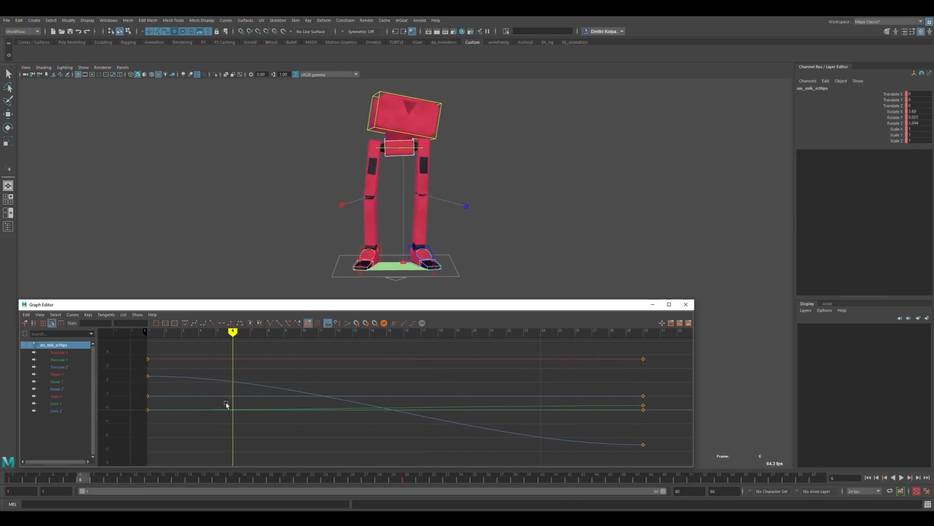
- Try shifting the hips' whole Rotate X curve in time and value
{"action": "left_click", "coordinate": [85, 374]}
{"action": "left_click_drag", "start_coordinate": [219, 377], "coordinate": [219, 379]}
{"action": "mouse_move", "coordinate": [219, 375]}
{"action": "middle_mouse_down"}
{"action": "mouse_move", "coordinate": [219, 357]}
{"action": "mouse_move", "coordinate": [219, 388]}
{"action": "mouse_move", "coordinate": [225, 377]}
{"action": "middle_mouse_up"}
{"action": "right_click_drag", "start_coordinate": [226, 377], "coordinate": [239, 438], "text": "alt+shift"}
{"action": "key", "text": "w"}
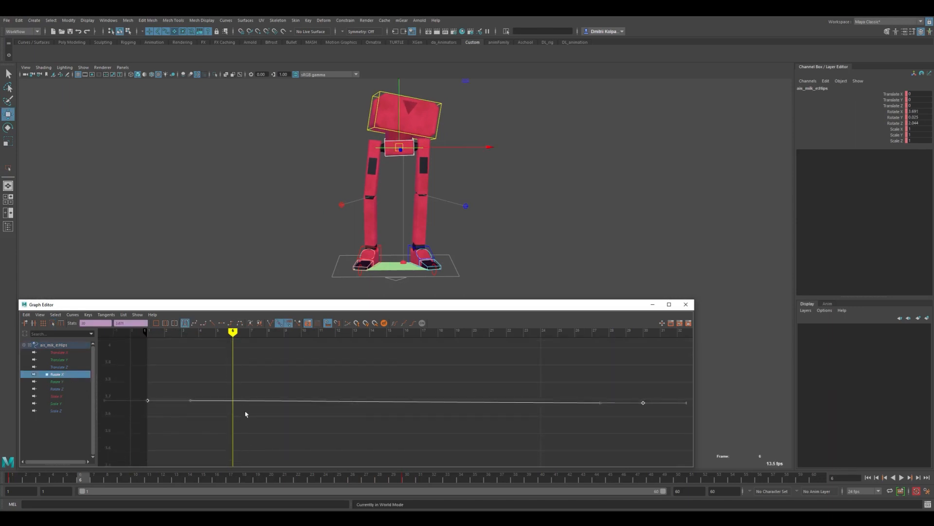
{"action": "mouse_move", "coordinate": [246, 409]}
{"action": "middle_mouse_down"}
{"action": "mouse_move", "coordinate": [251, 433]}
{"action": "mouse_move", "coordinate": [236, 402]}
{"action": "middle_mouse_up"}
{"action": "key", "text": "ctrl+z"}
{"action": "key", "text": "ctrl+z"}
{"action": "right_click_drag", "start_coordinate": [298, 406], "coordinate": [317, 453], "text": "alt+shift"}
{"action": "middle_click_drag", "start_coordinate": [317, 436], "coordinate": [317, 405]}
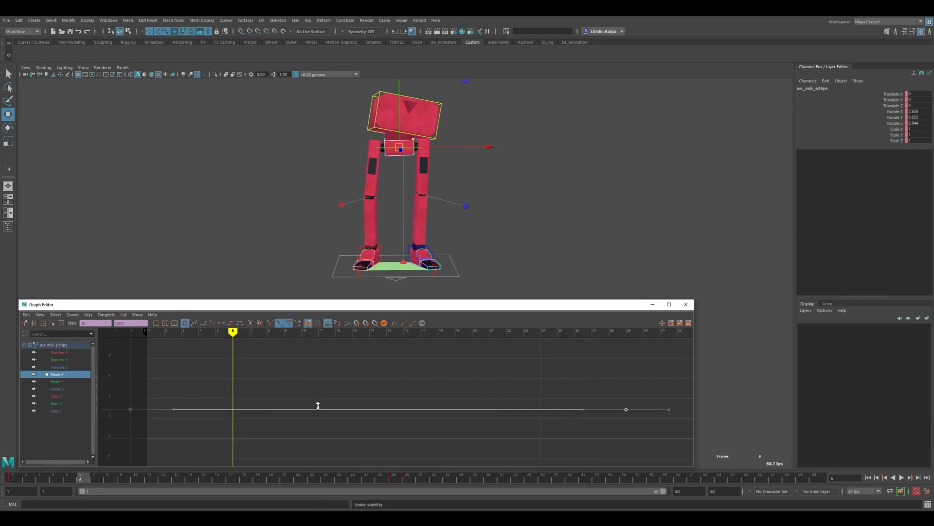
{"action": "right_click_drag", "start_coordinate": [317, 405], "coordinate": [322, 433], "text": "alt+shift"}
{"action": "mouse_move", "coordinate": [322, 433]}
{"action": "middle_mouse_down"}
{"action": "mouse_move", "coordinate": [325, 443]}
{"action": "mouse_move", "coordinate": [320, 430]}
{"action": "middle_mouse_up"}
{"action": "key", "text": "ctrl+z"}
{"action": "key", "text": "ctrl+z"}
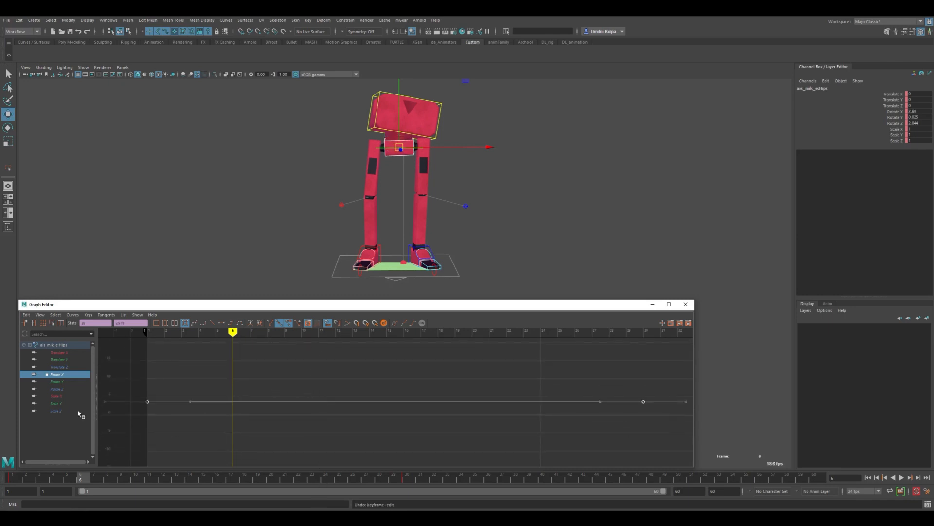
- Insert a key on the hips' Rotate Z curve at frame 4 and lower it to about 1.1
{"action": "left_click", "coordinate": [64, 389]}
{"action": "left_click_drag", "start_coordinate": [243, 358], "coordinate": [287, 417]}
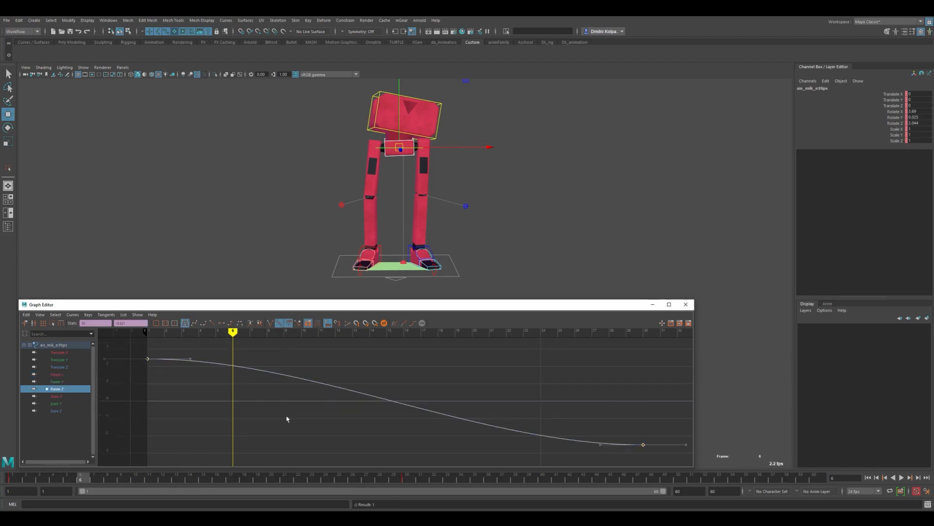
{"action": "middle_click_drag", "start_coordinate": [293, 434], "coordinate": [297, 397], "text": "shift"}
{"action": "key", "text": "ctrl+z"}
{"action": "left_click_drag", "start_coordinate": [156, 376], "coordinate": [202, 375]}
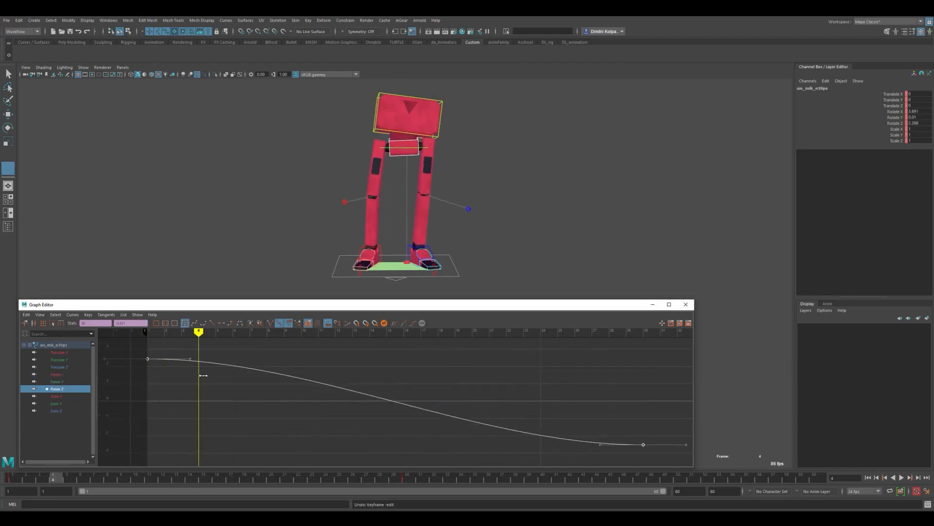
{"action": "right_click", "coordinate": [239, 385]}
{"action": "left_click", "coordinate": [244, 389]}
{"action": "left_click", "coordinate": [199, 360]}
{"action": "middle_click_drag", "start_coordinate": [199, 361], "coordinate": [216, 397], "text": "shift"}
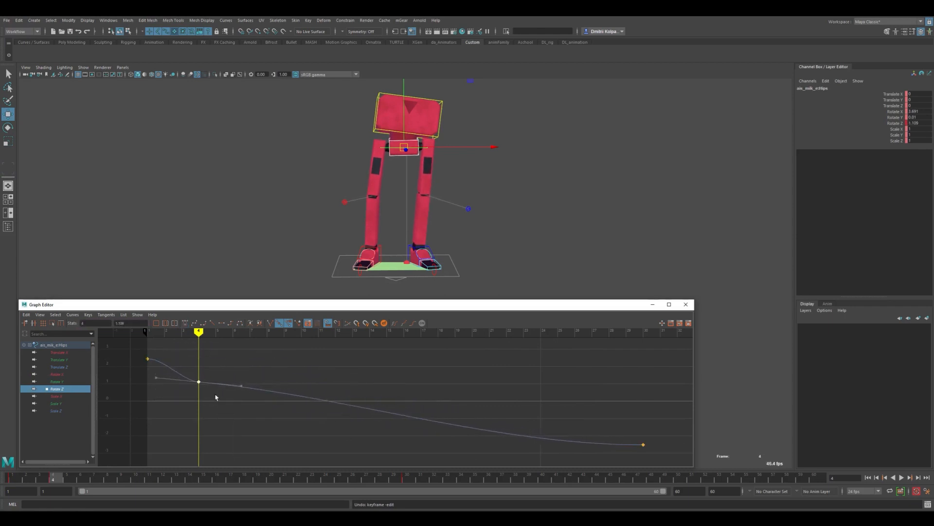
- Try rotating the hips control at frame 1, and undo the rotation
{"action": "mouse_move", "coordinate": [153, 364]}
{"action": "left_mouse_down"}
{"action": "mouse_move", "coordinate": [197, 380]}
{"action": "mouse_move", "coordinate": [151, 370]}
{"action": "left_mouse_up"}
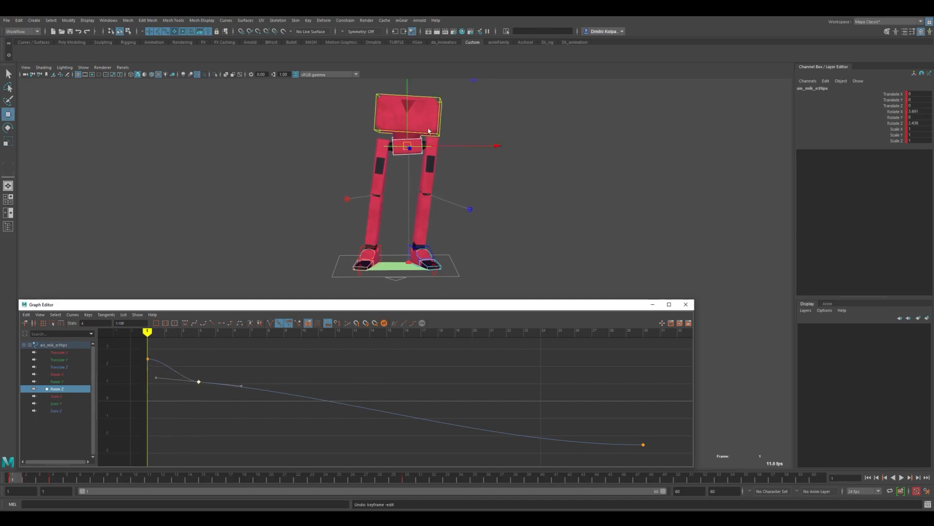
{"action": "key", "text": "e"}
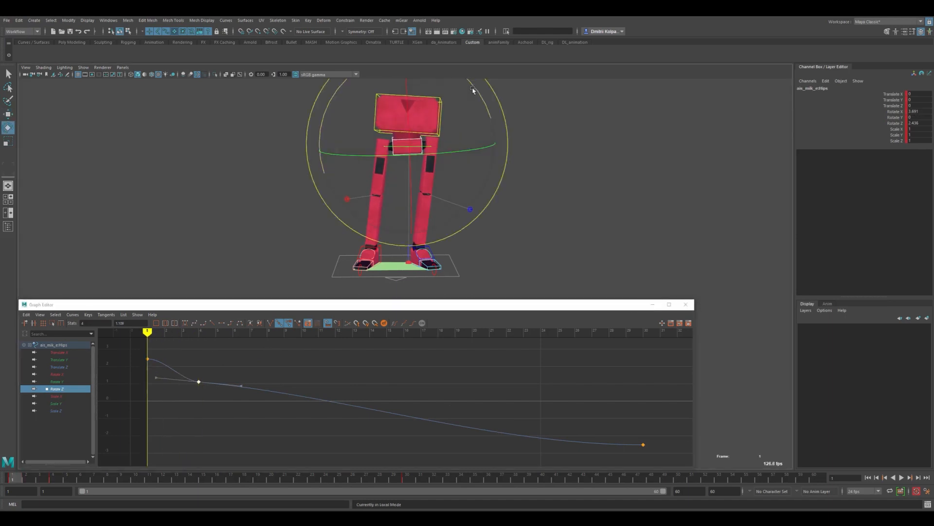
{"action": "left_click_drag", "start_coordinate": [438, 118], "coordinate": [466, 80]}
{"action": "key", "text": "ctrl+z"}
- Lower the hips' Rotate Z key at frame 4 to about -2.8 and add a key at frame 10 at about -0.3
{"action": "left_click_drag", "start_coordinate": [165, 376], "coordinate": [200, 387]}
{"action": "middle_click_drag", "start_coordinate": [208, 386], "coordinate": [206, 452]}
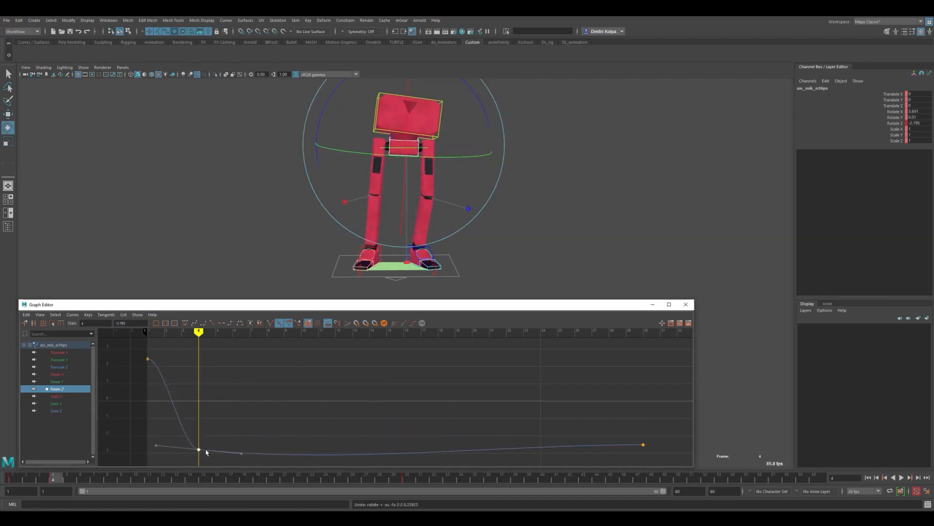
{"action": "left_click_drag", "start_coordinate": [206, 452], "coordinate": [291, 414]}
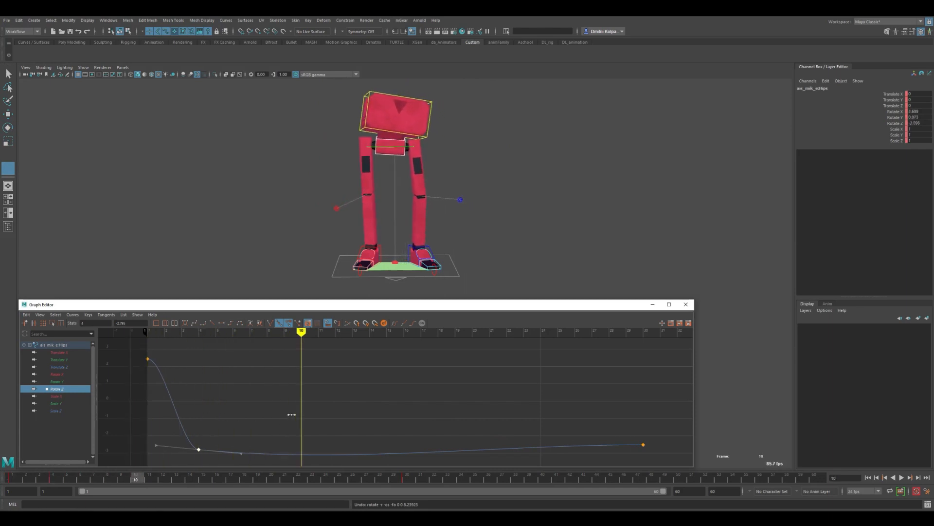
{"action": "right_click", "coordinate": [324, 438]}
{"action": "left_click", "coordinate": [344, 439]}
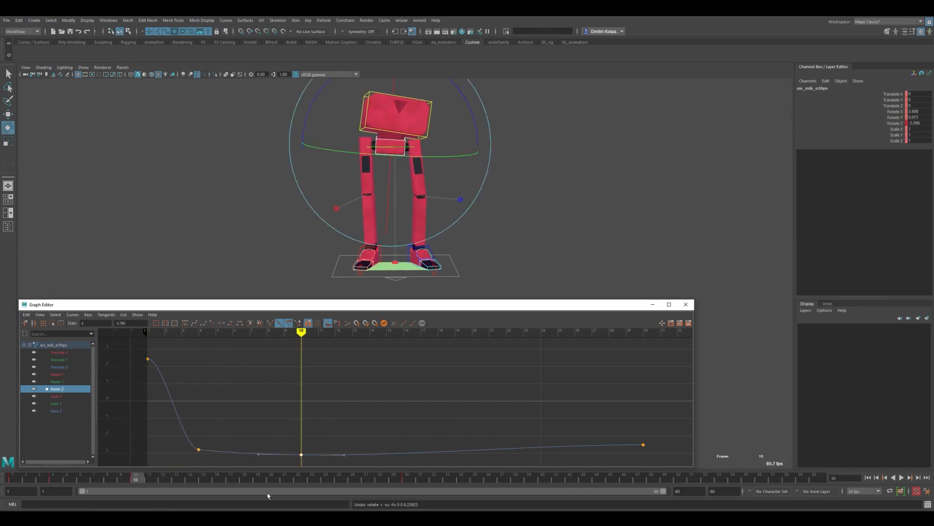
{"action": "middle_click_drag", "start_coordinate": [296, 408], "coordinate": [299, 363]}
- Move the hips' Rotate Z low key to frame 3 and the frame 10 key to frame 7 at about 1.2
{"action": "key", "text": "k"}
{"action": "mouse_move", "coordinate": [150, 357]}
{"action": "left_mouse_down"}
{"action": "mouse_move", "coordinate": [363, 403]}
{"action": "mouse_move", "coordinate": [216, 390]}
{"action": "mouse_move", "coordinate": [147, 371]}
{"action": "mouse_move", "coordinate": [164, 383]}
{"action": "left_mouse_up"}
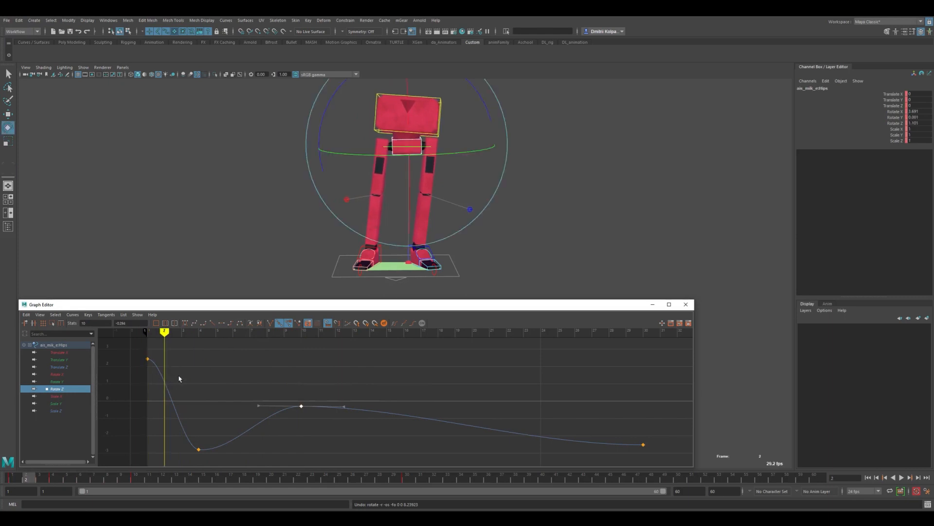
{"action": "left_click_drag", "start_coordinate": [191, 454], "coordinate": [190, 456]}
{"action": "middle_click_drag", "start_coordinate": [196, 429], "coordinate": [180, 428], "text": "shift"}
{"action": "key", "text": "k"}
{"action": "mouse_move", "coordinate": [146, 360]}
{"action": "left_mouse_down"}
{"action": "mouse_move", "coordinate": [205, 393]}
{"action": "mouse_move", "coordinate": [292, 398]}
{"action": "left_mouse_up"}
{"action": "middle_click_drag", "start_coordinate": [290, 405], "coordinate": [243, 381]}
- Lower the hips' Rotate Z key at frame 7 to about 0.65 and scrub through the motion
{"action": "key", "text": "k"}
{"action": "left_click_drag", "start_coordinate": [149, 380], "coordinate": [394, 418]}
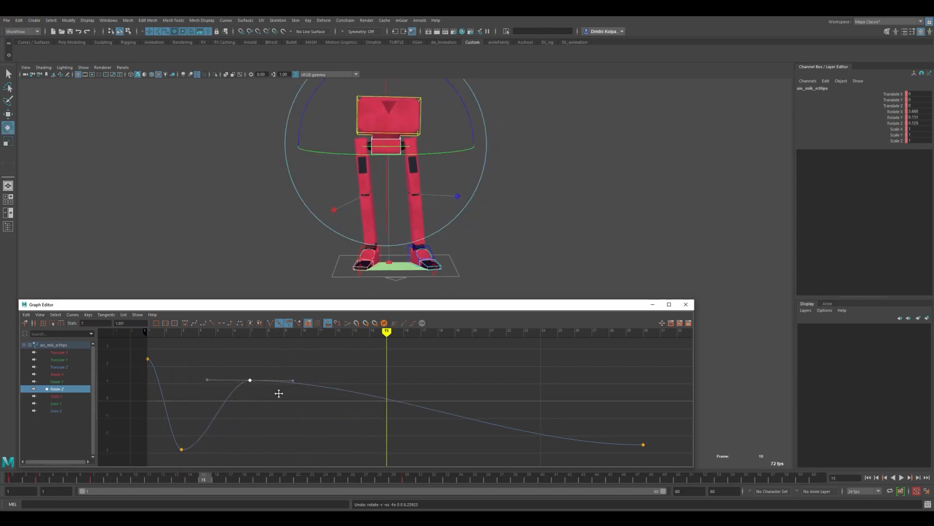
{"action": "middle_click_drag", "start_coordinate": [278, 393], "coordinate": [278, 403]}
{"action": "key", "text": "k"}
{"action": "mouse_move", "coordinate": [148, 369]}
{"action": "left_mouse_down"}
{"action": "mouse_move", "coordinate": [189, 388]}
{"action": "mouse_move", "coordinate": [148, 377]}
{"action": "mouse_move", "coordinate": [174, 390]}
{"action": "mouse_move", "coordinate": [205, 394]}
{"action": "mouse_move", "coordinate": [610, 411]}
{"action": "left_mouse_up"}
- Play the animation from frame 1 with the rig controls hidden
{"action": "key", "text": "e"}
{"action": "left_click", "coordinate": [868, 477]}
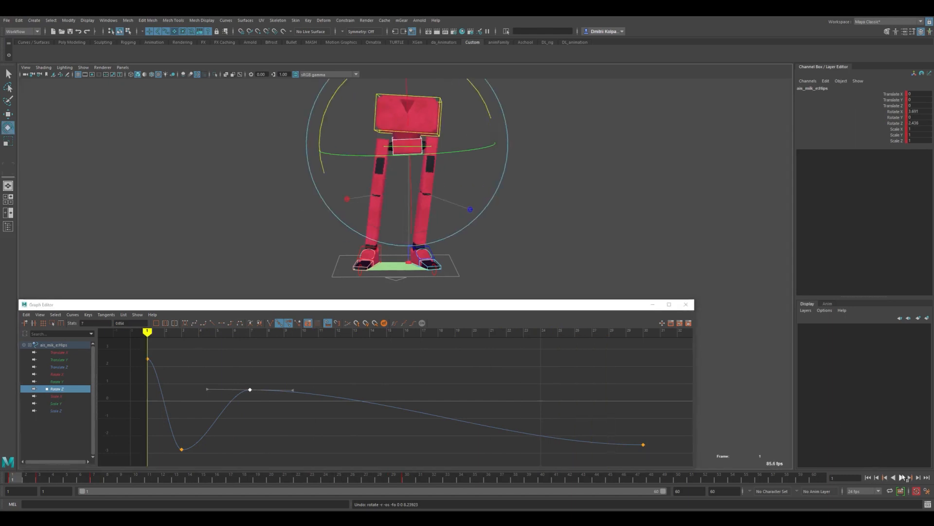
{"action": "left_click", "coordinate": [901, 477]}
{"action": "key", "text": "alt+1"}
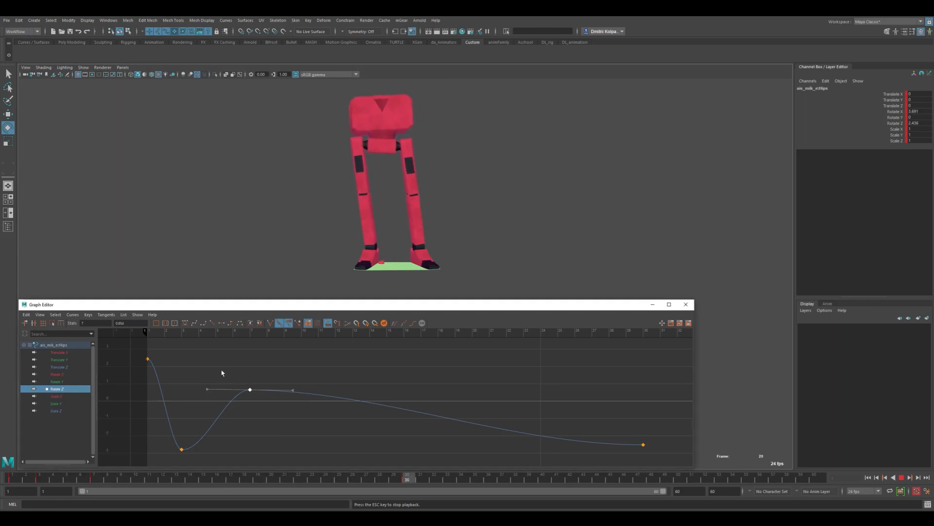
- Retime the hips' Rotate Z low key to frame 4 and the following peak key to frame 9, and stop playback
{"action": "middle_click_drag", "start_coordinate": [281, 400], "coordinate": [300, 402], "text": "shift"}
{"action": "left_click_drag", "start_coordinate": [209, 426], "coordinate": [167, 479]}
{"action": "middle_click_drag", "start_coordinate": [227, 398], "coordinate": [246, 395], "text": "shift"}
{"action": "left_click_drag", "start_coordinate": [252, 375], "coordinate": [297, 407]}
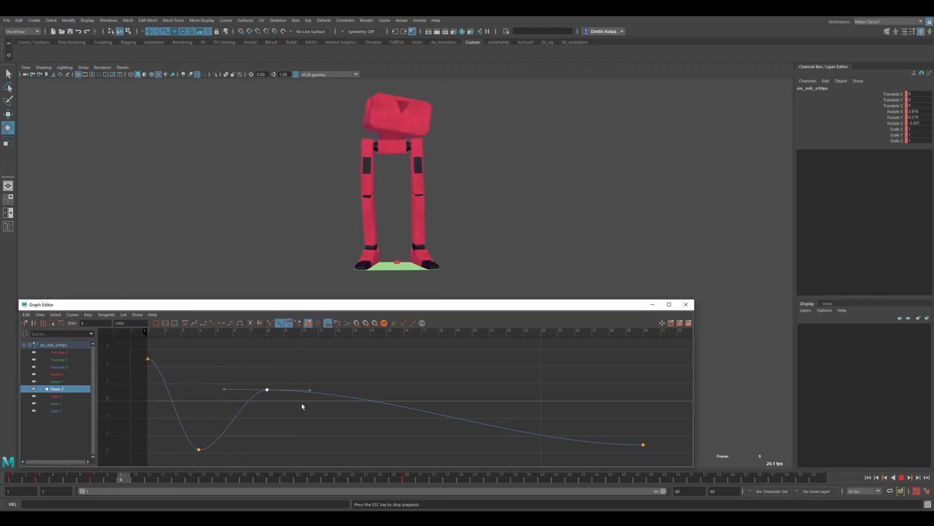
{"action": "middle_click_drag", "start_coordinate": [302, 404], "coordinate": [317, 405], "text": "shift"}
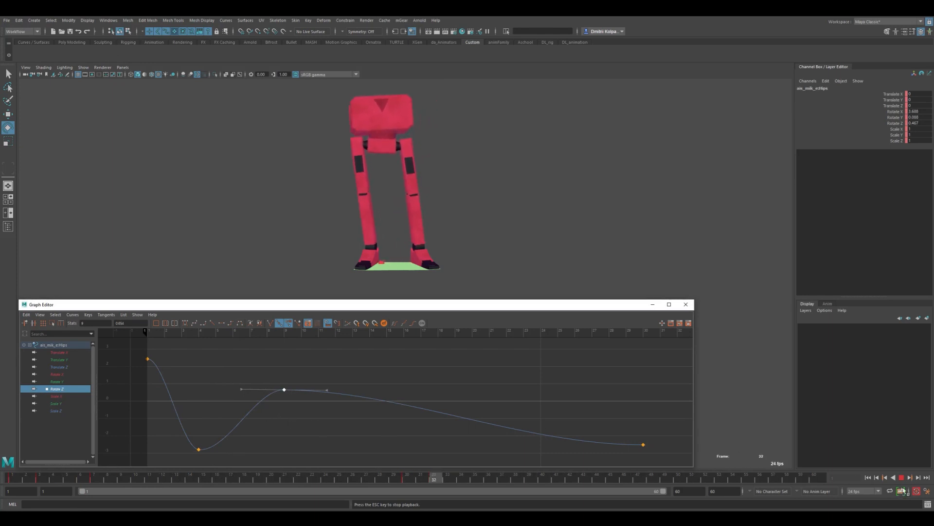
{"action": "left_click", "coordinate": [901, 478]}
- Scrub to frame 5, show the rig controls and isolate the root control's Translate Y curve
{"action": "key", "text": "k"}
{"action": "left_click_drag", "start_coordinate": [152, 360], "coordinate": [215, 366]}
{"action": "key", "text": "e"}
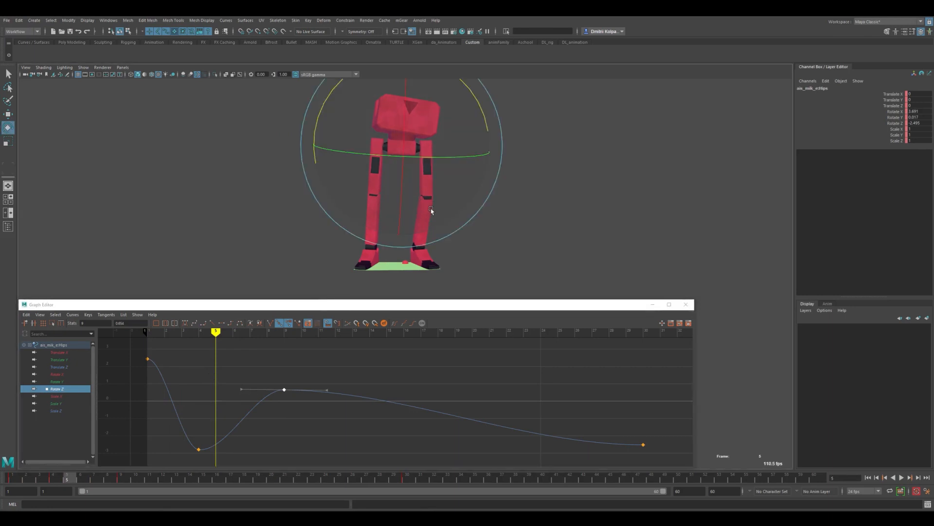
{"action": "key", "text": "w"}
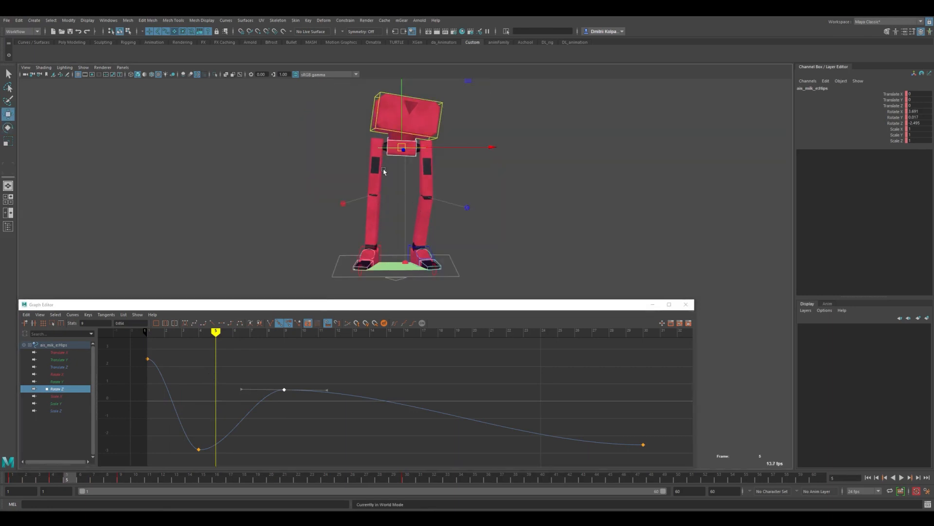
{"action": "left_click", "coordinate": [381, 149]}
{"action": "left_click", "coordinate": [380, 148]}
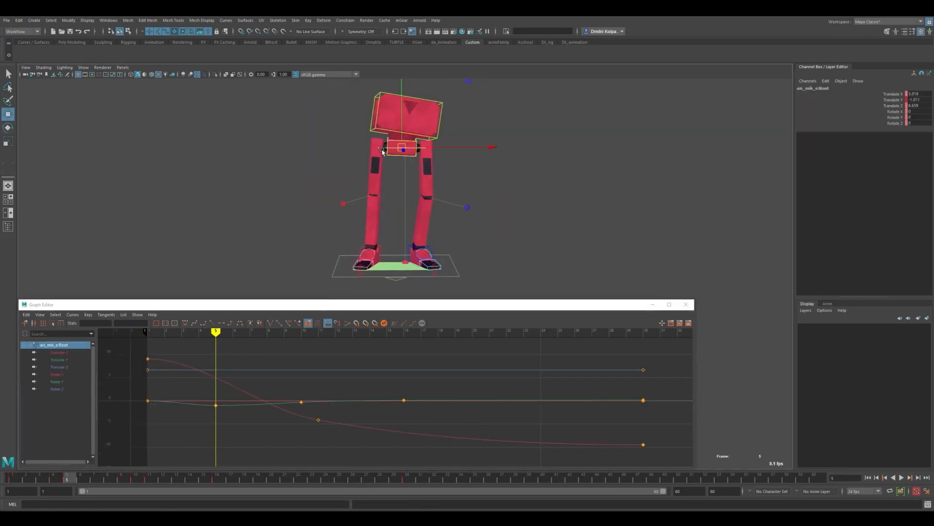
{"action": "left_click", "coordinate": [67, 361]}
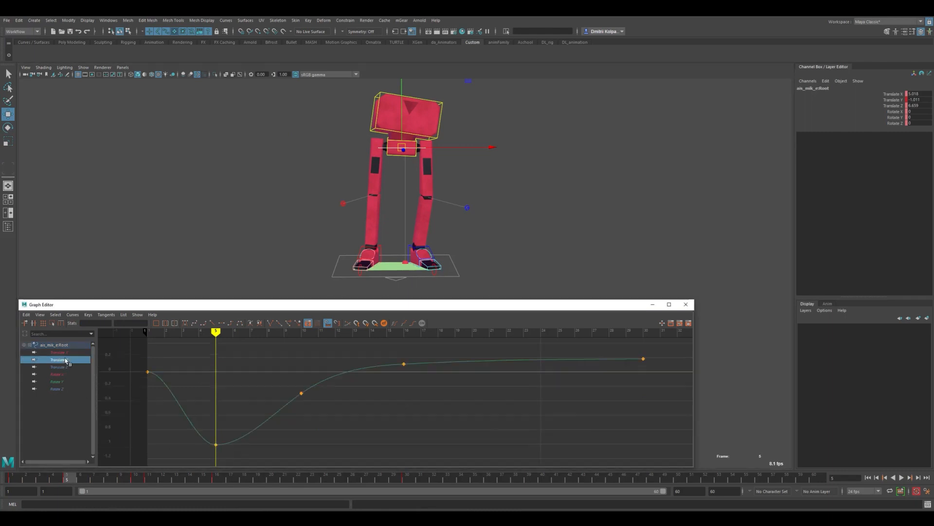
- Raise the root's whole Translate Y curve by about 1 and check the pose at frame 5
{"action": "key", "text": "k"}
{"action": "left_click", "coordinate": [151, 371]}
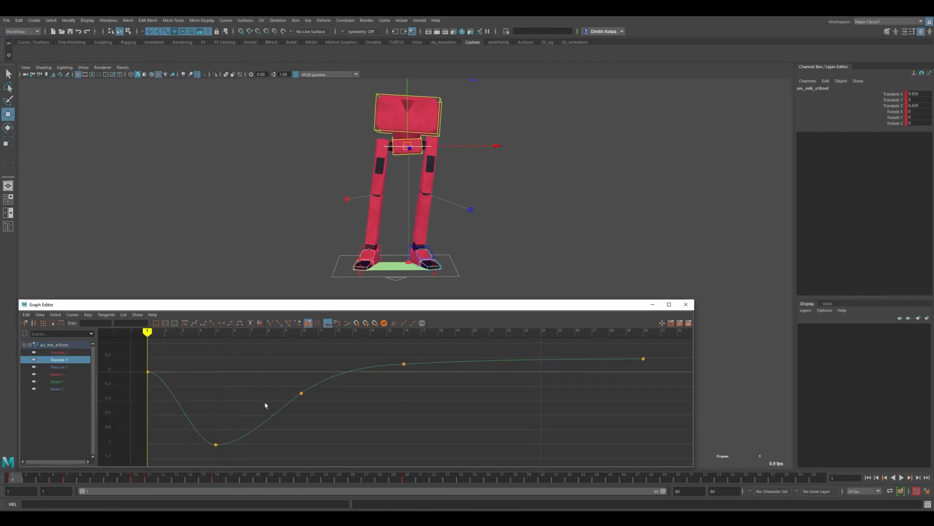
{"action": "left_click_drag", "start_coordinate": [255, 393], "coordinate": [284, 422]}
{"action": "middle_click_drag", "start_coordinate": [281, 404], "coordinate": [281, 369], "text": "shift"}
{"action": "key", "text": "k"}
{"action": "mouse_move", "coordinate": [167, 375]}
{"action": "left_mouse_down"}
{"action": "mouse_move", "coordinate": [160, 358]}
{"action": "mouse_move", "coordinate": [289, 390]}
{"action": "mouse_move", "coordinate": [432, 401]}
{"action": "left_mouse_up"}
{"action": "middle_click_drag", "start_coordinate": [433, 391], "coordinate": [416, 437], "text": "alt"}
{"action": "right_click_drag", "start_coordinate": [416, 437], "coordinate": [400, 413], "text": "alt+shift"}
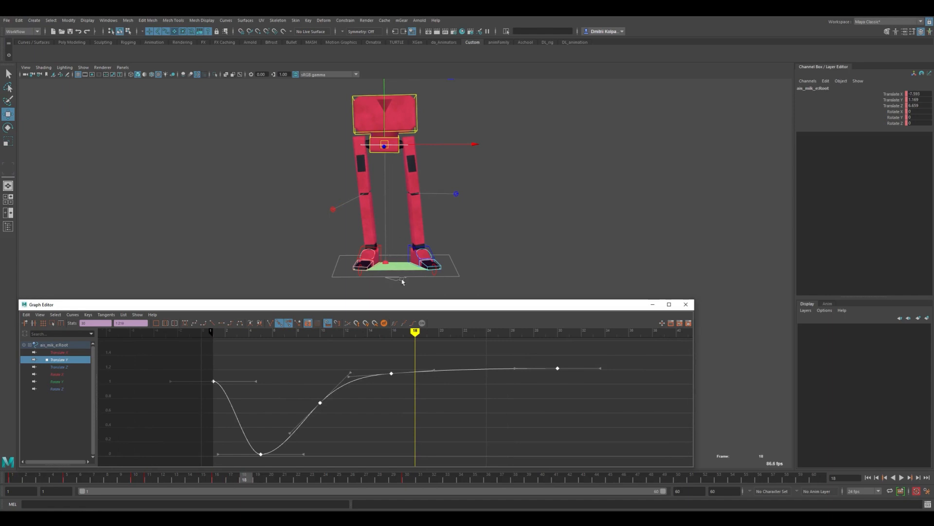
{"action": "left_click", "coordinate": [209, 373]}
{"action": "mouse_move", "coordinate": [209, 373]}
{"action": "left_mouse_down"}
{"action": "mouse_move", "coordinate": [344, 401]}
{"action": "mouse_move", "coordinate": [237, 409]}
{"action": "mouse_move", "coordinate": [261, 414]}
{"action": "left_mouse_up"}
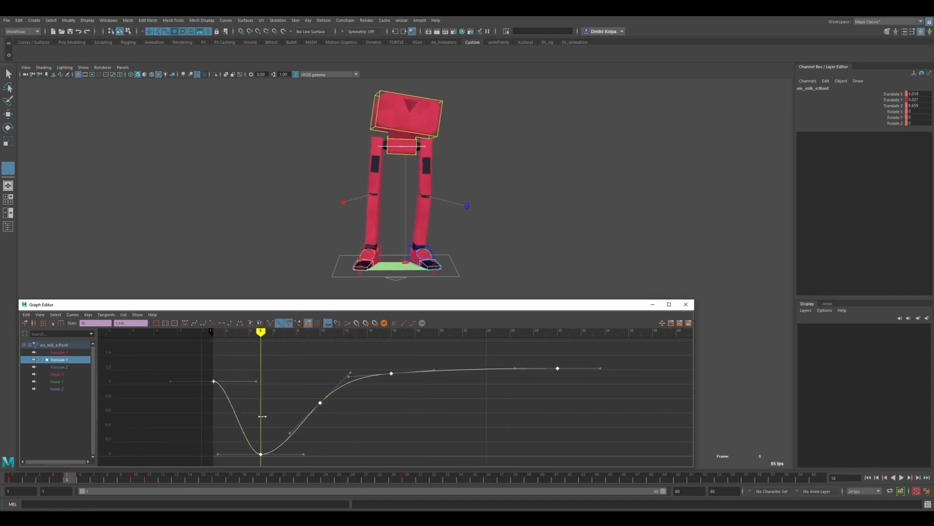
{"action": "key", "text": "w"}
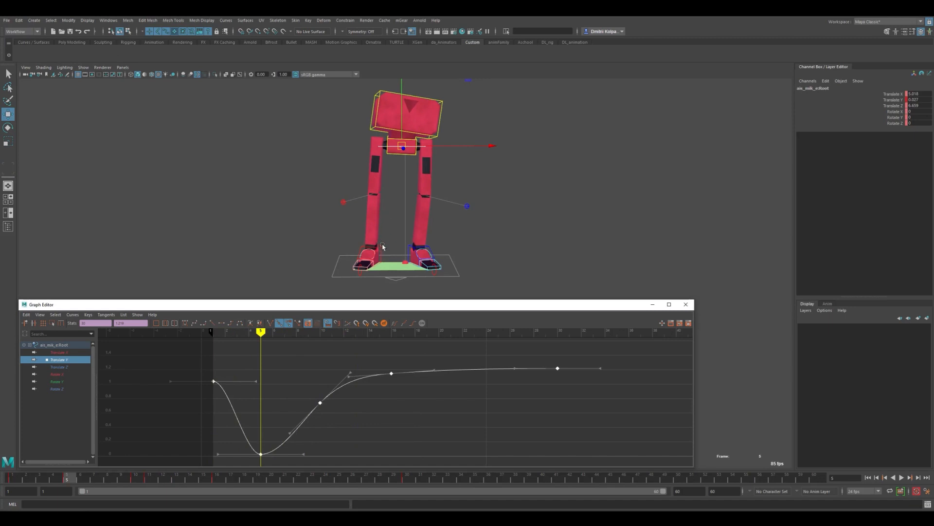
- Select both leg IK controls and delete the animation on their Anti Pop channel
{"action": "left_click", "coordinate": [380, 248]}
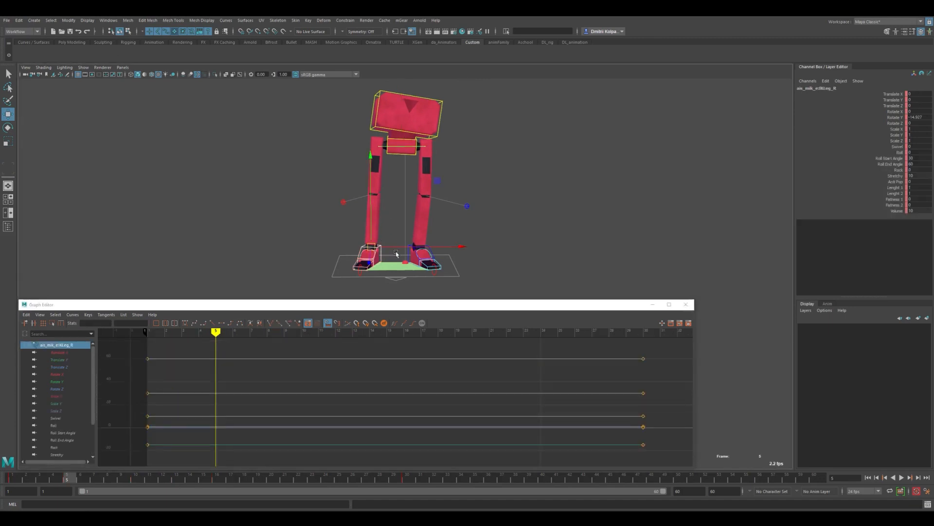
{"action": "left_click", "coordinate": [433, 254]}
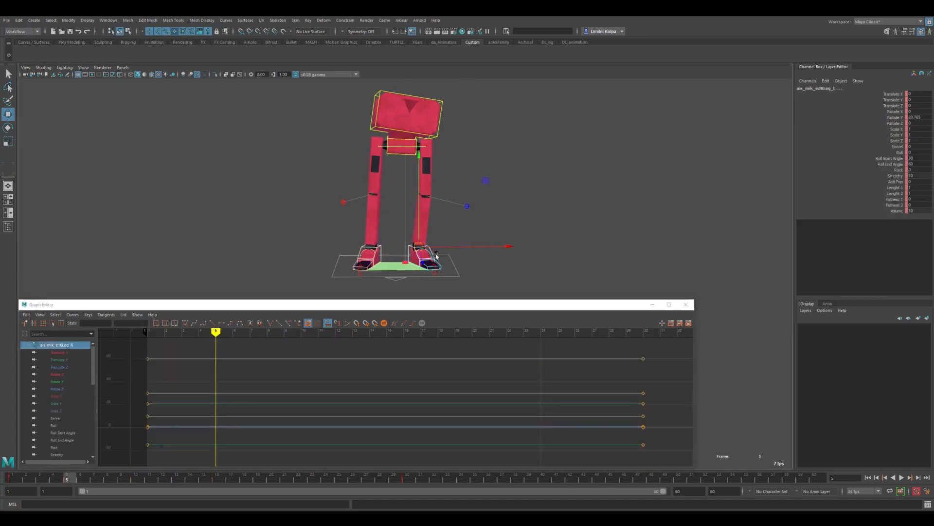
{"action": "left_click", "coordinate": [896, 183]}
{"action": "right_click", "coordinate": [891, 183]}
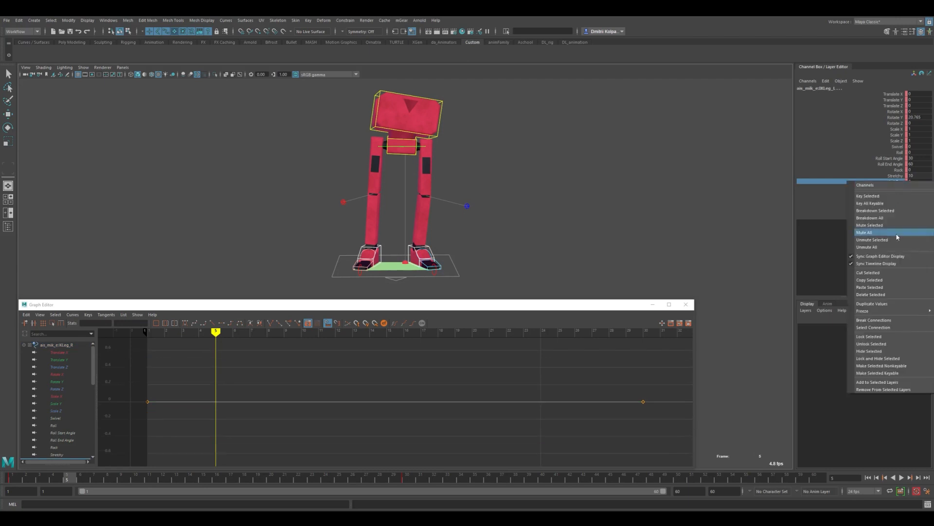
{"action": "left_click", "coordinate": [884, 295]}
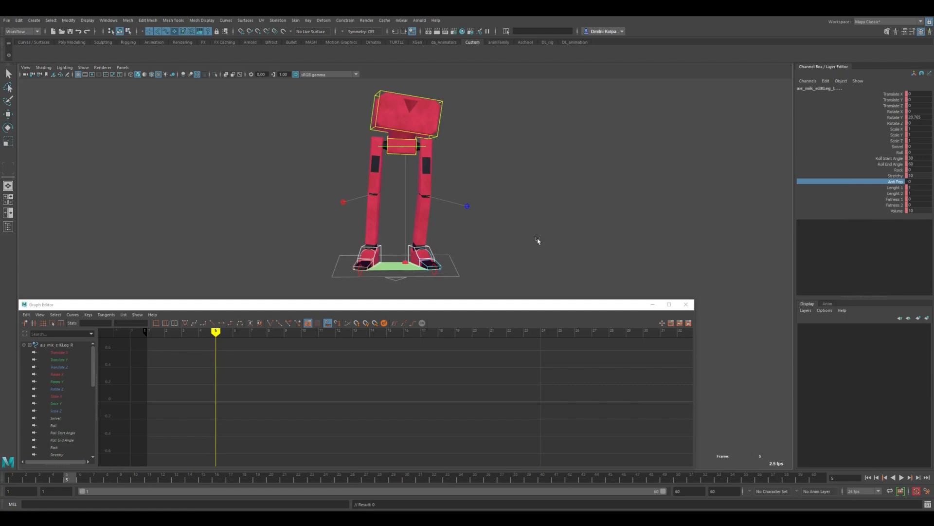
- Set Anti Pop to 10 on both leg IK controls and clear the channel's keys again
{"action": "middle_click_drag", "start_coordinate": [538, 240], "coordinate": [610, 238]}
{"action": "right_click", "coordinate": [897, 184]}
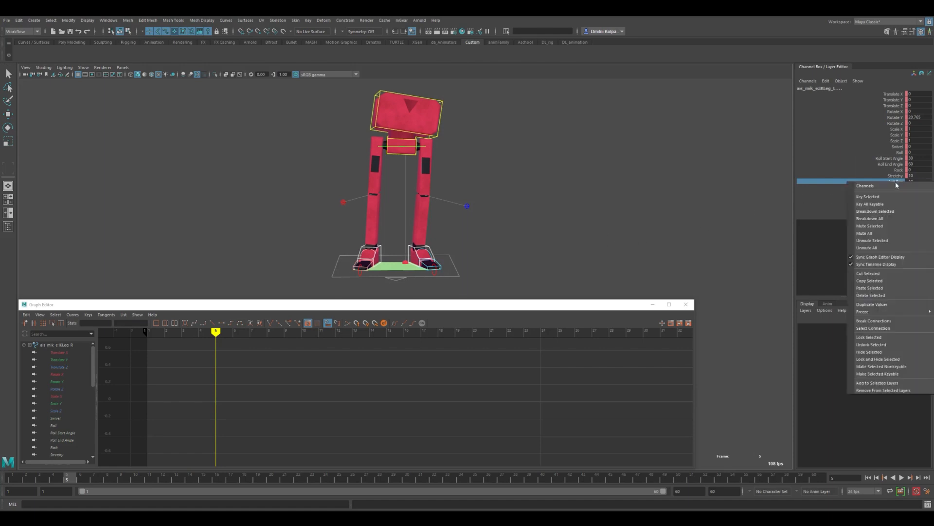
{"action": "left_click", "coordinate": [879, 296]}
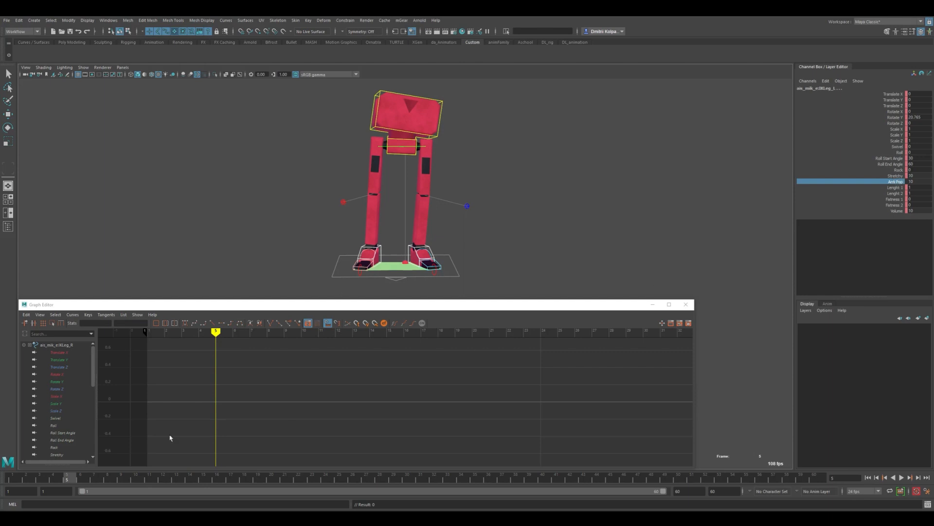
- Play the animation from the first frame to review the leg motion with the controls hidden, and stop playback
{"action": "key", "text": "alt+v"}
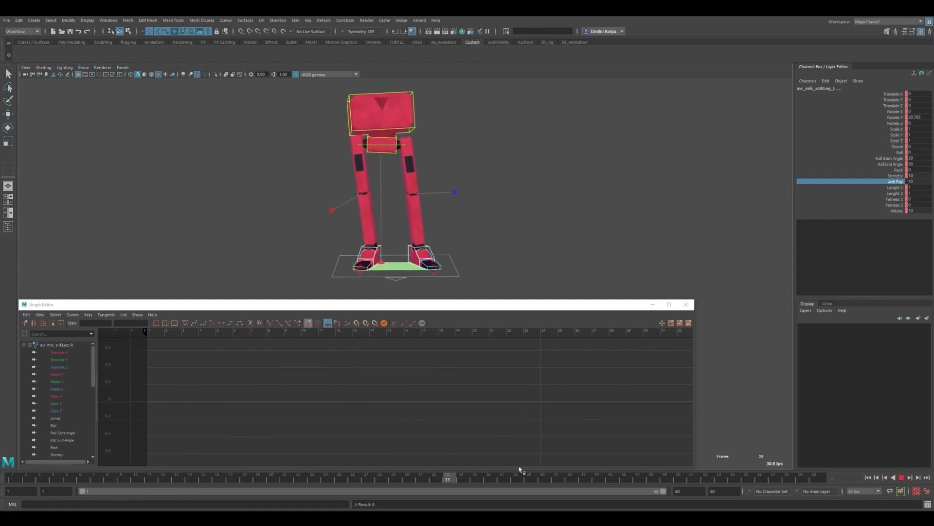
{"action": "key", "text": "alt+v"}
{"action": "left_click", "coordinate": [868, 477]}
{"action": "left_click", "coordinate": [901, 477]}
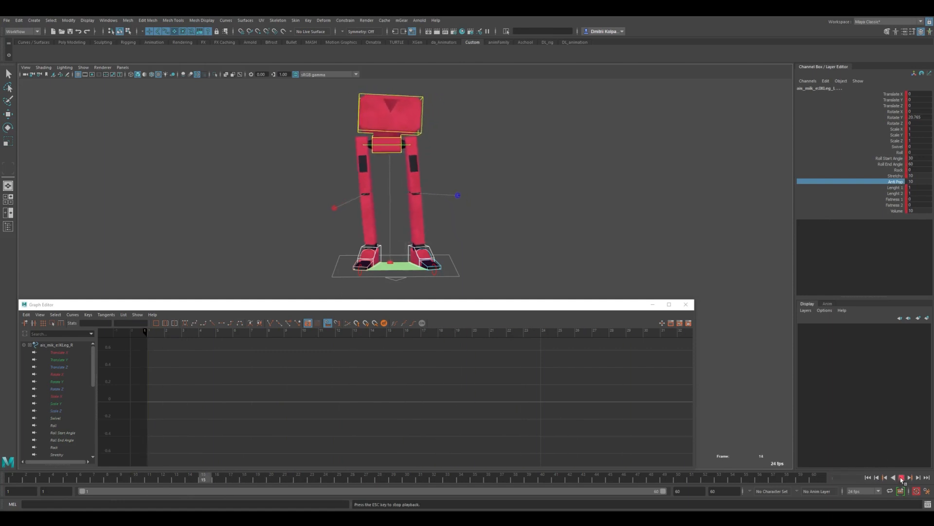
{"action": "left_click", "coordinate": [519, 230]}
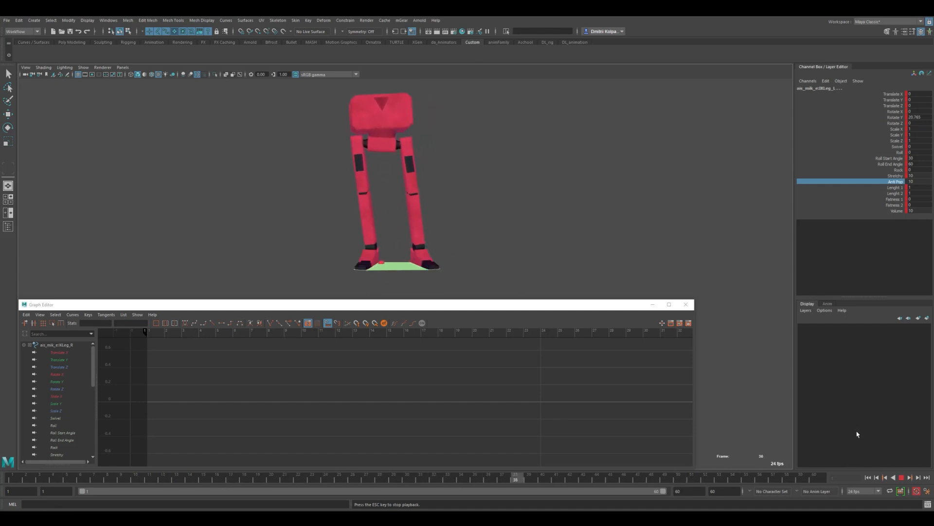
{"action": "left_click", "coordinate": [900, 477]}
- Insert a key on the hips' Rotate Z curve at frame 16 with a value of about -1.7
{"action": "left_click", "coordinate": [397, 154]}
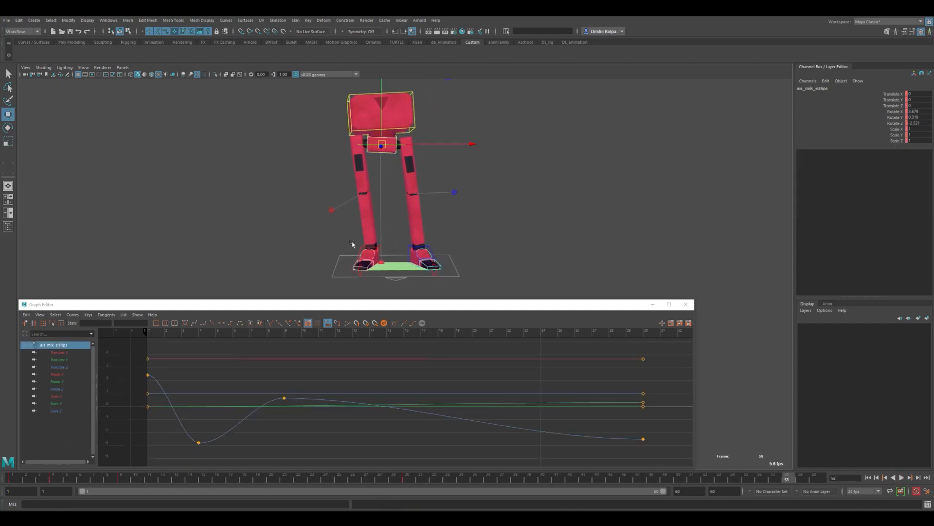
{"action": "left_click", "coordinate": [64, 388]}
{"action": "mouse_move", "coordinate": [378, 402]}
{"action": "left_mouse_down"}
{"action": "mouse_move", "coordinate": [306, 418]}
{"action": "mouse_move", "coordinate": [529, 425]}
{"action": "mouse_move", "coordinate": [405, 426]}
{"action": "left_mouse_up"}
{"action": "middle_click_drag", "start_coordinate": [435, 393], "coordinate": [395, 435], "text": "alt"}
{"action": "left_click", "coordinate": [433, 391]}
{"action": "key", "text": "i"}
{"action": "middle_click", "coordinate": [397, 379]}
{"action": "mouse_move", "coordinate": [288, 390]}
{"action": "left_mouse_down"}
{"action": "mouse_move", "coordinate": [302, 402]}
{"action": "mouse_move", "coordinate": [470, 416]}
{"action": "mouse_move", "coordinate": [565, 422]}
{"action": "mouse_move", "coordinate": [601, 411]}
{"action": "mouse_move", "coordinate": [239, 398]}
{"action": "left_mouse_up"}
- Hide the rig controls, replay the weight shift from frame 1 and stop playback
{"action": "key", "text": "alt+1"}
{"action": "left_click", "coordinate": [868, 478]}
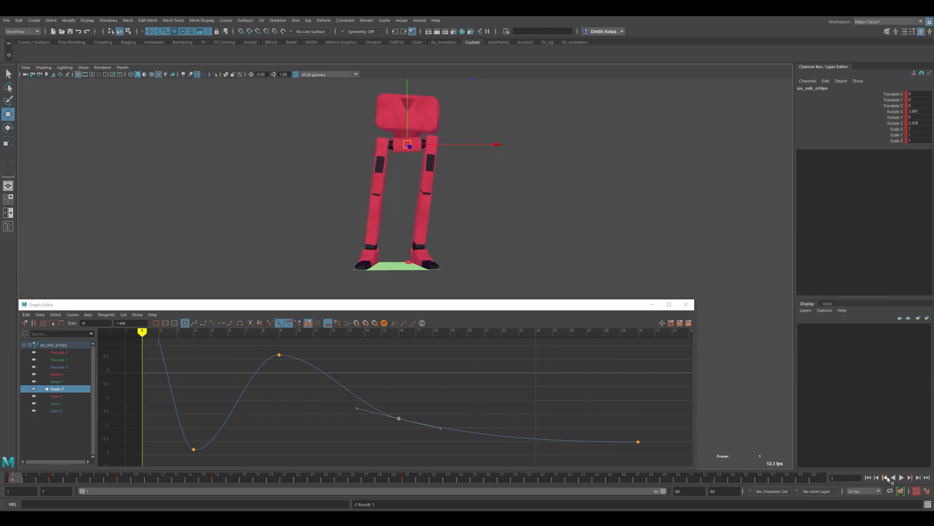
{"action": "left_click", "coordinate": [900, 478]}
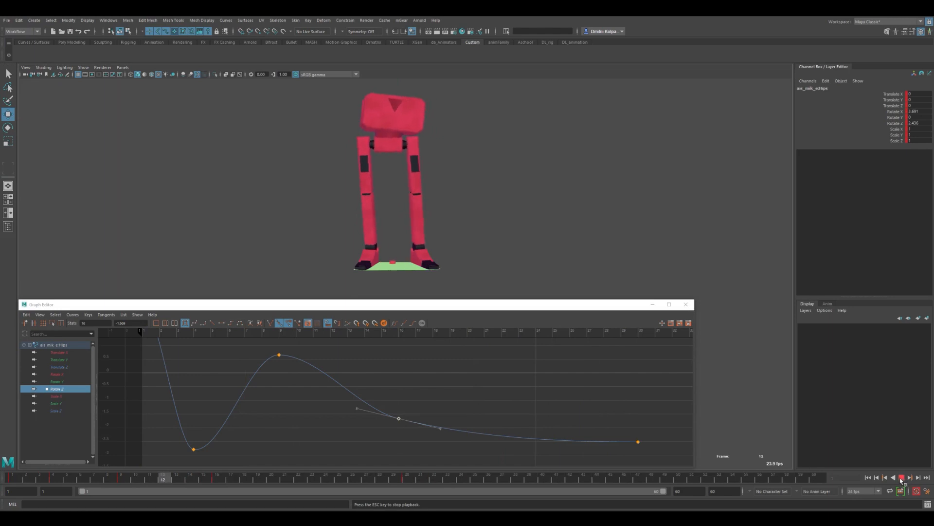
{"action": "left_click", "coordinate": [901, 477]}
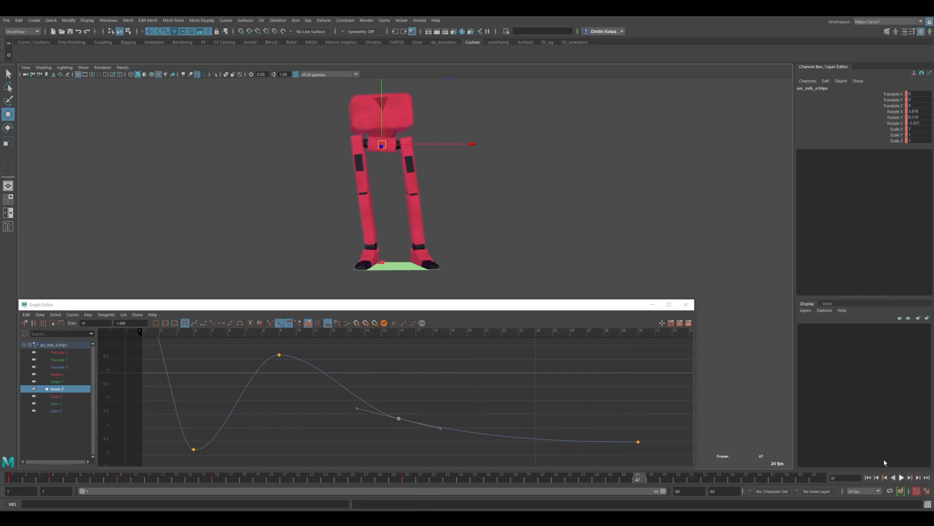
- Show the rig controls, select all of them and return to frame 1
{"action": "left_click", "coordinate": [505, 204]}
{"action": "left_click_drag", "start_coordinate": [496, 87], "coordinate": [253, 297]}
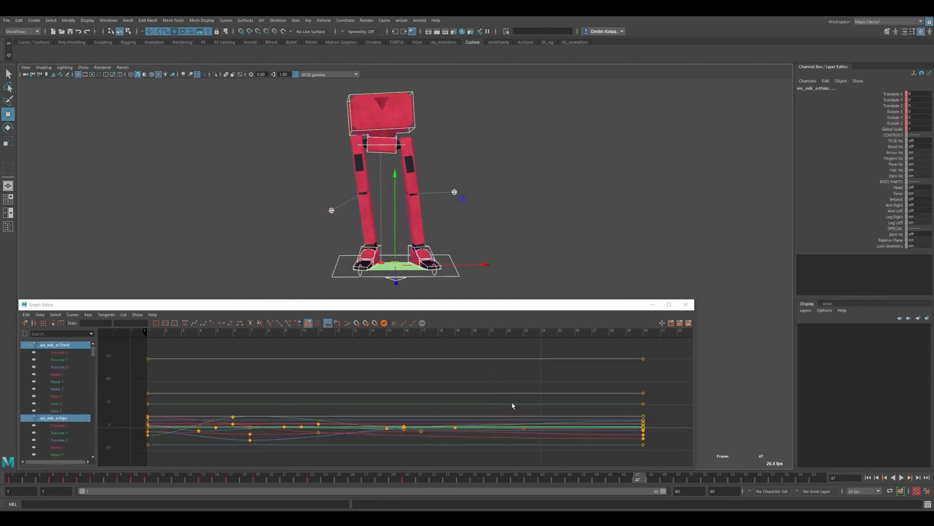
{"action": "right_click_drag", "start_coordinate": [512, 406], "coordinate": [486, 402], "text": "alt+shift"}
{"action": "middle_click_drag", "start_coordinate": [492, 405], "coordinate": [462, 406], "text": "alt"}
{"action": "key", "text": "k"}
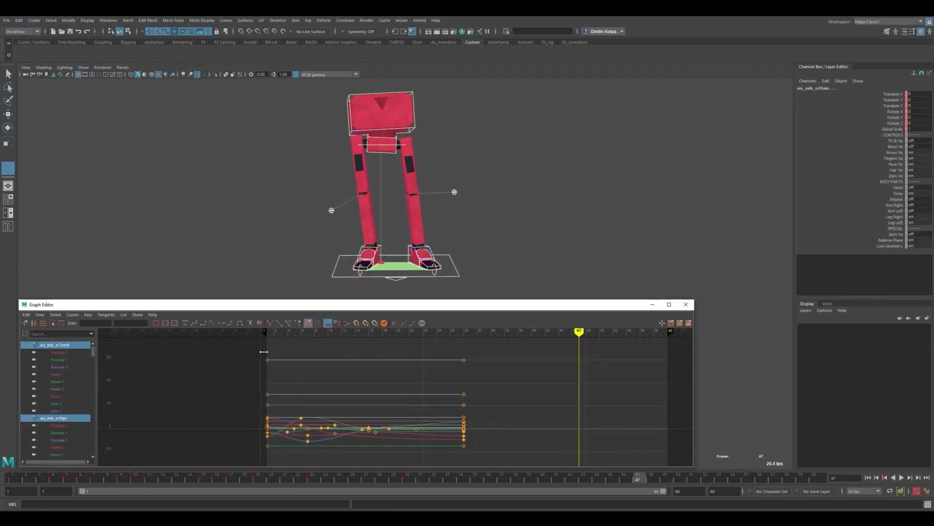
{"action": "mouse_move", "coordinate": [263, 352]}
{"action": "left_mouse_down"}
{"action": "mouse_move", "coordinate": [313, 353]}
{"action": "mouse_move", "coordinate": [268, 363]}
{"action": "left_mouse_up"}
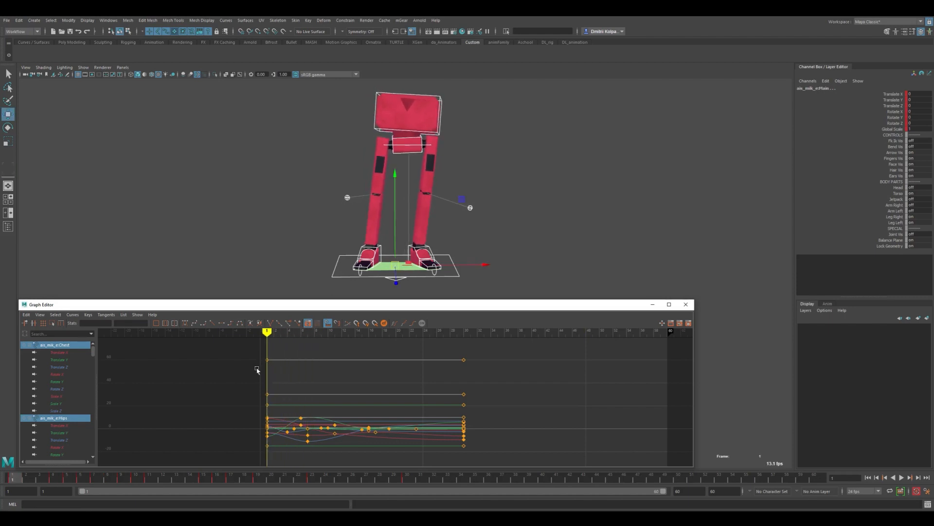
- Go to frame 10, reselect all the rig controls, and select all of their keys in the graph
{"action": "right_click_drag", "start_coordinate": [511, 372], "coordinate": [504, 382], "text": "alt+shift"}
{"action": "left_click_drag", "start_coordinate": [516, 349], "coordinate": [206, 465]}
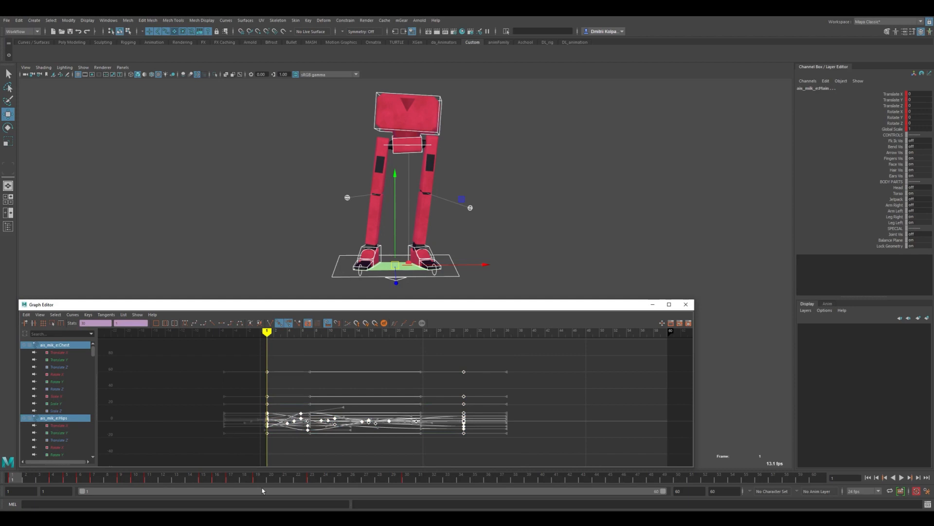
{"action": "key", "text": "w"}
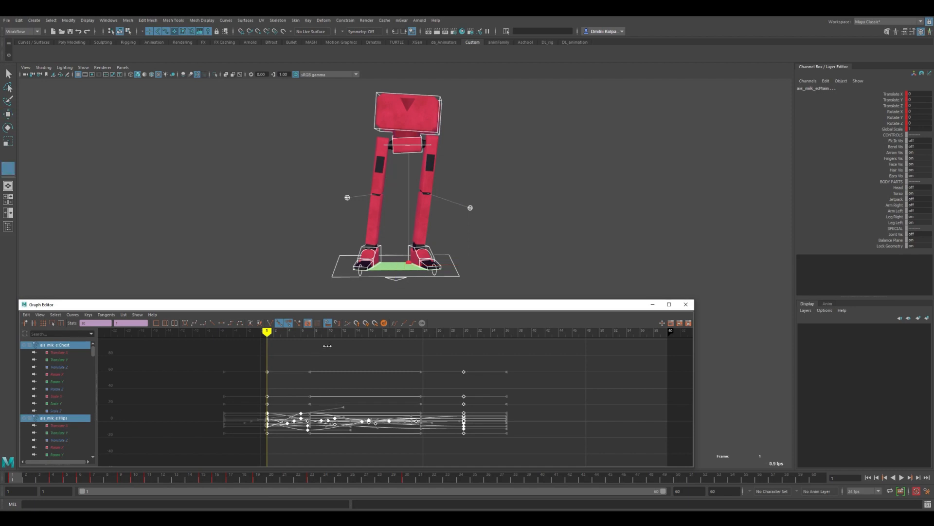
{"action": "left_click", "coordinate": [327, 345]}
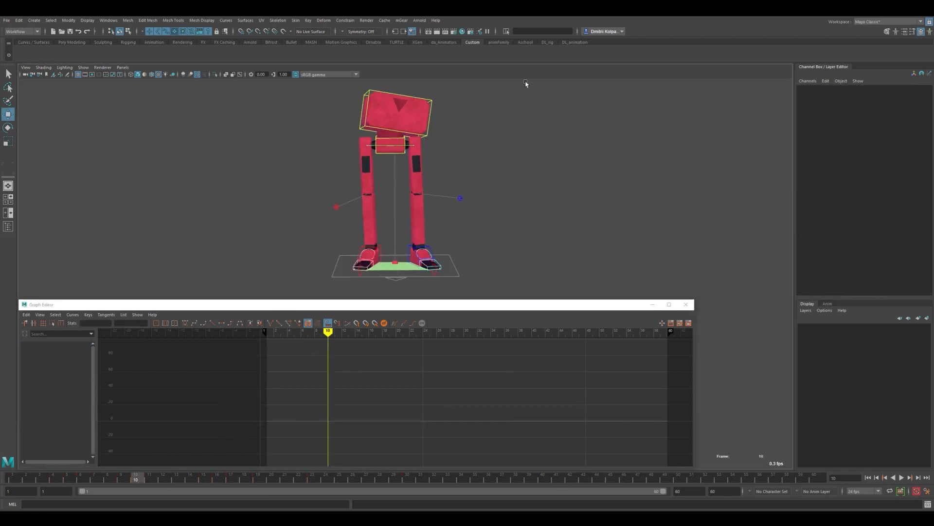
{"action": "left_click_drag", "start_coordinate": [530, 83], "coordinate": [270, 263]}
{"action": "right_click_drag", "start_coordinate": [653, 377], "coordinate": [557, 366], "text": "alt+shift"}
{"action": "left_click_drag", "start_coordinate": [554, 363], "coordinate": [283, 452]}
{"action": "right_click_drag", "start_coordinate": [388, 423], "coordinate": [552, 370], "text": "alt+shift"}
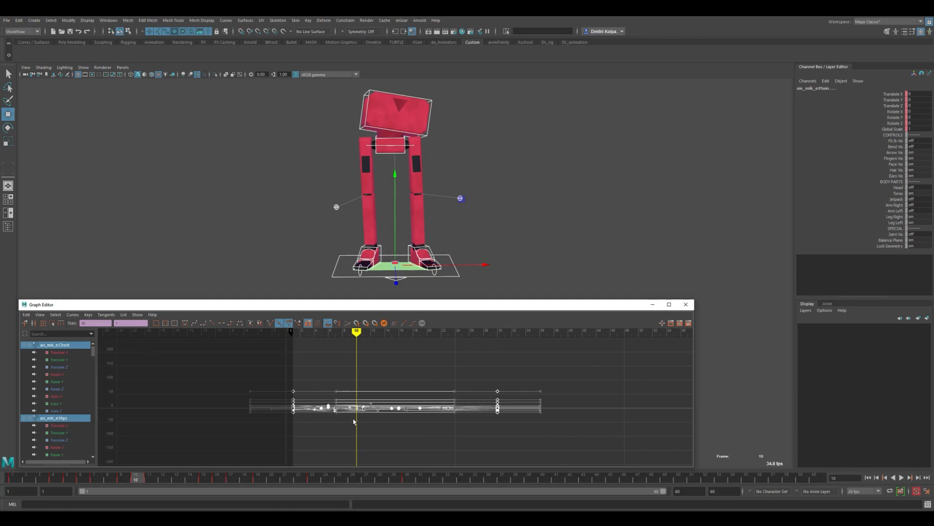
{"action": "middle_click_drag", "start_coordinate": [354, 418], "coordinate": [369, 416], "text": "shift"}
{"action": "key", "text": "ctrl+z"}
{"action": "key", "text": "ctrl+z"}
{"action": "key", "text": "ctrl+z"}
{"action": "middle_click_drag", "start_coordinate": [380, 414], "coordinate": [381, 416], "text": "shift"}
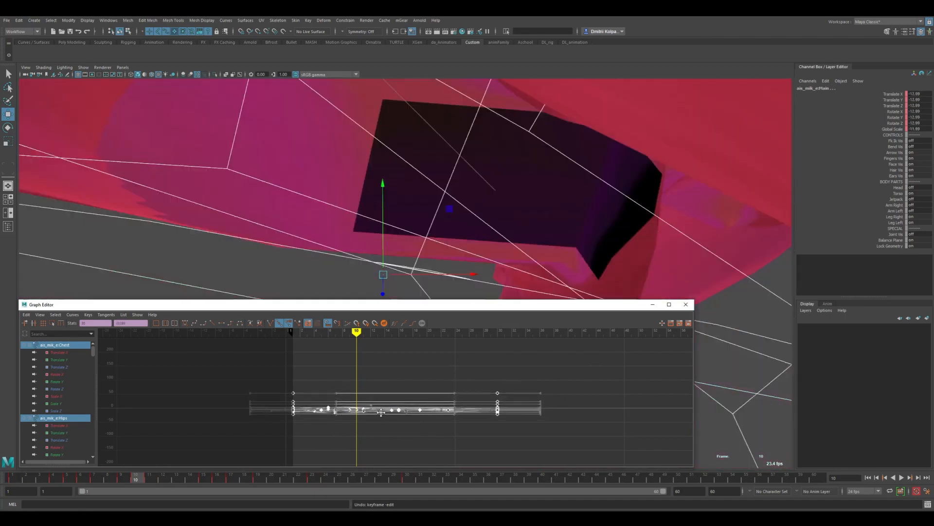
{"action": "key", "text": "ctrl+z"}
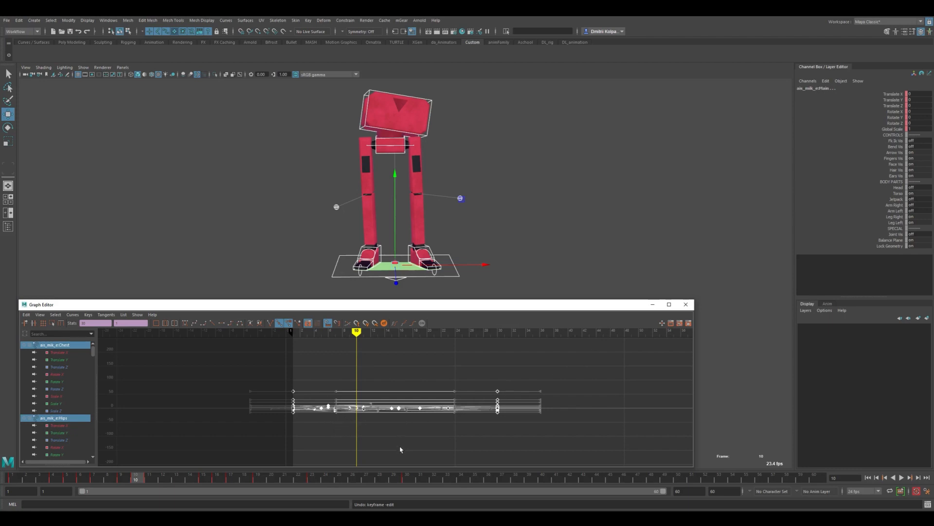
{"action": "middle_click_drag", "start_coordinate": [385, 428], "coordinate": [435, 428], "text": "shift"}
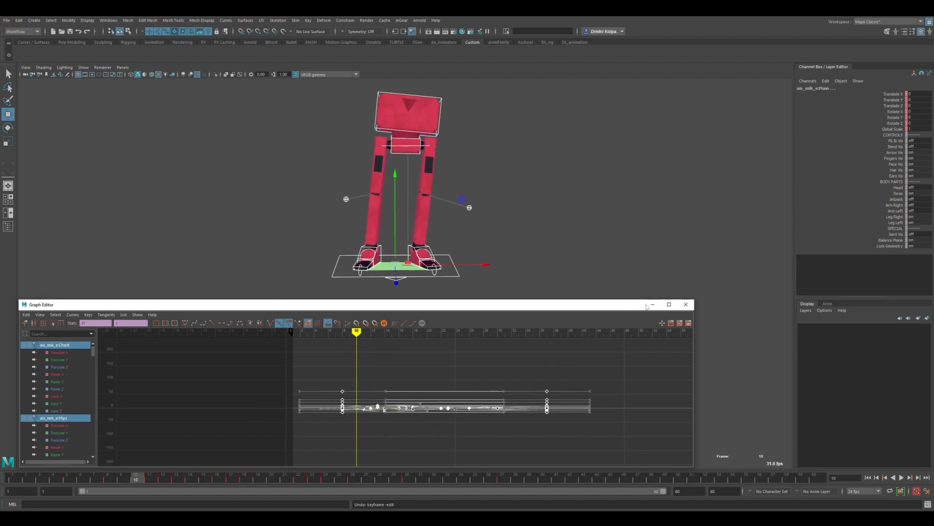
{"action": "key", "text": "ctrl+z"}
{"action": "left_click", "coordinate": [663, 324]}
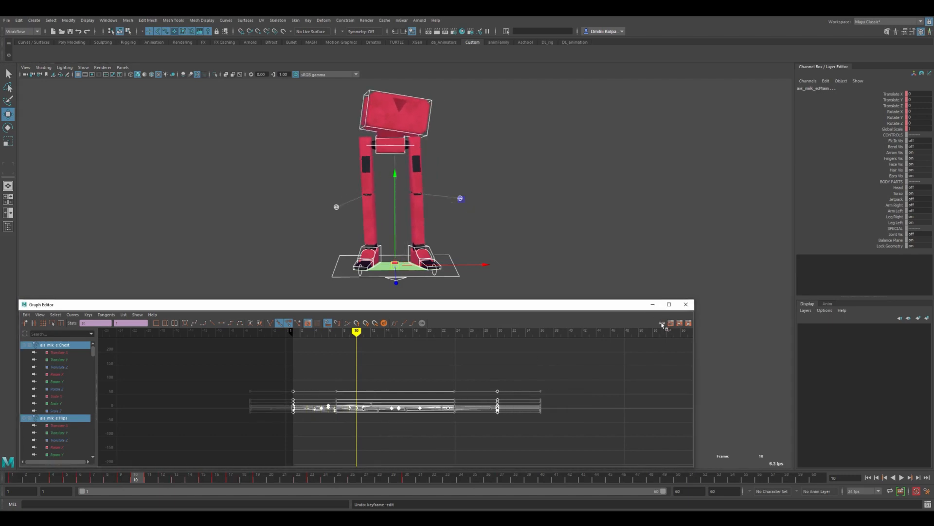
- Shift all selected keys 9 frames later so the motion starts at frame 10, and key every control at frame 1
{"action": "middle_click_drag", "start_coordinate": [388, 450], "coordinate": [439, 426], "text": "shift"}
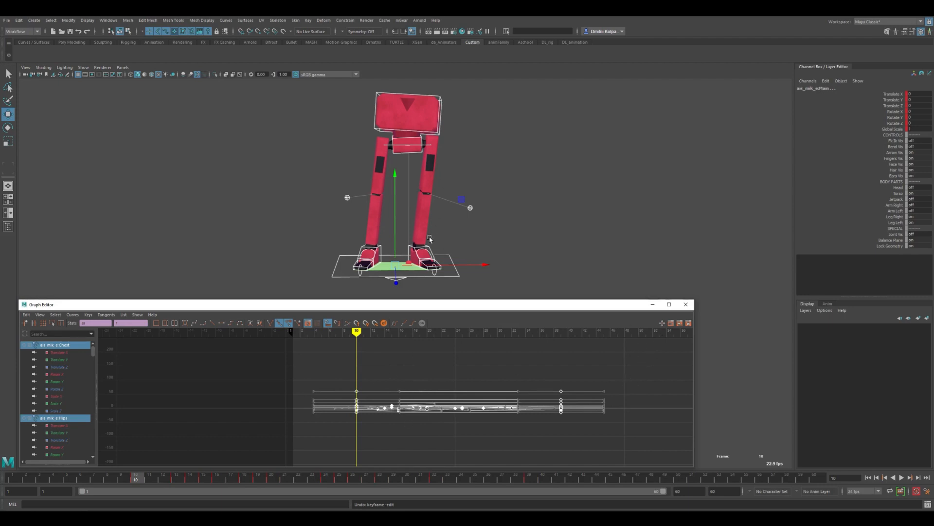
{"action": "key", "text": "k"}
{"action": "left_click_drag", "start_coordinate": [301, 374], "coordinate": [645, 410]}
{"action": "left_click", "coordinate": [291, 371]}
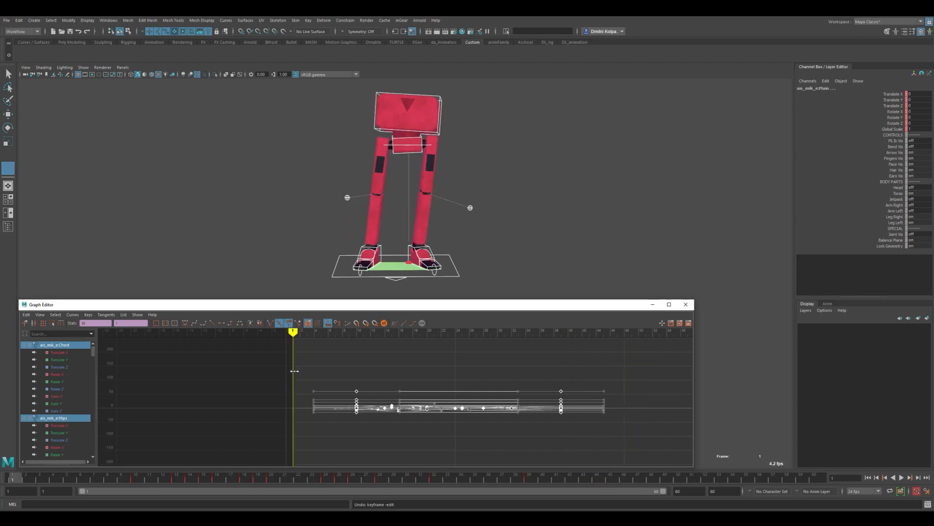
{"action": "key", "text": "w"}
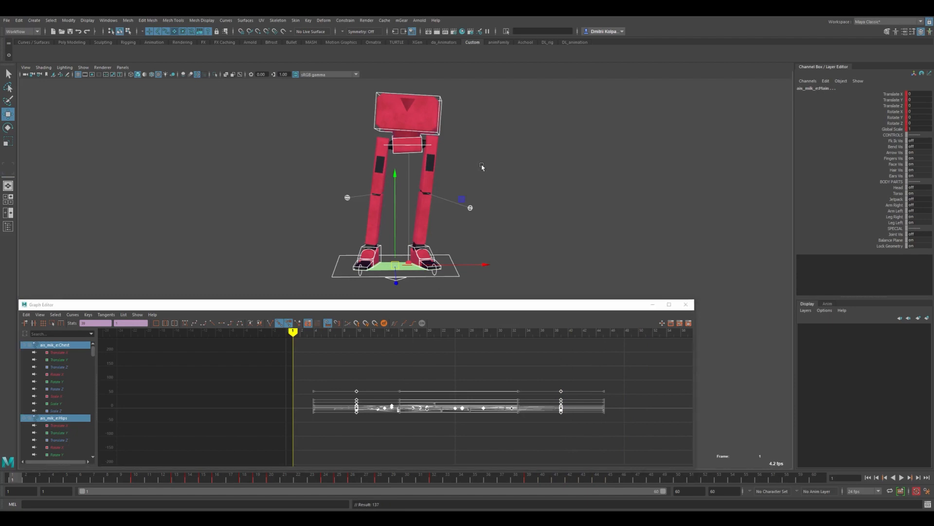
{"action": "key", "text": "s"}
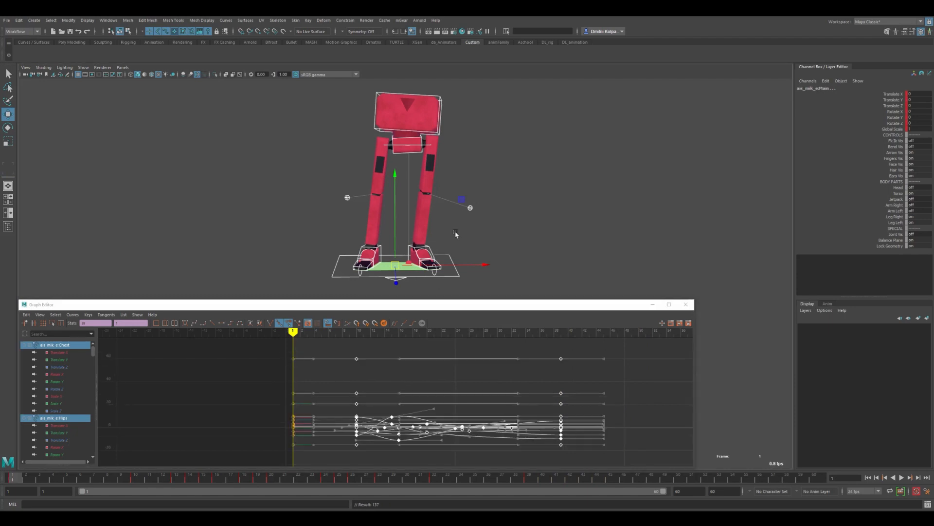
- Scrub through the opening hold, select the root control and isolate its Translate X curve
{"action": "left_click", "coordinate": [497, 160]}
{"action": "left_click_drag", "start_coordinate": [293, 375], "coordinate": [354, 381]}
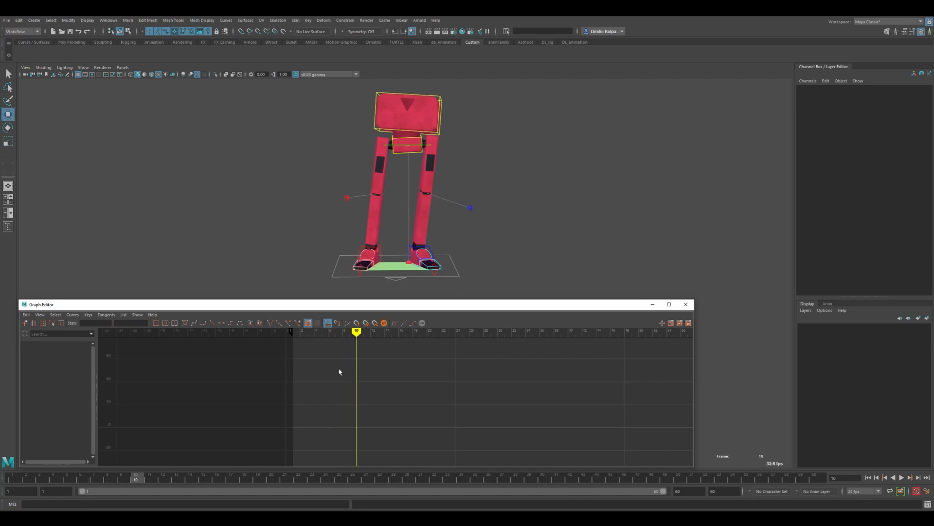
{"action": "left_click", "coordinate": [430, 146]}
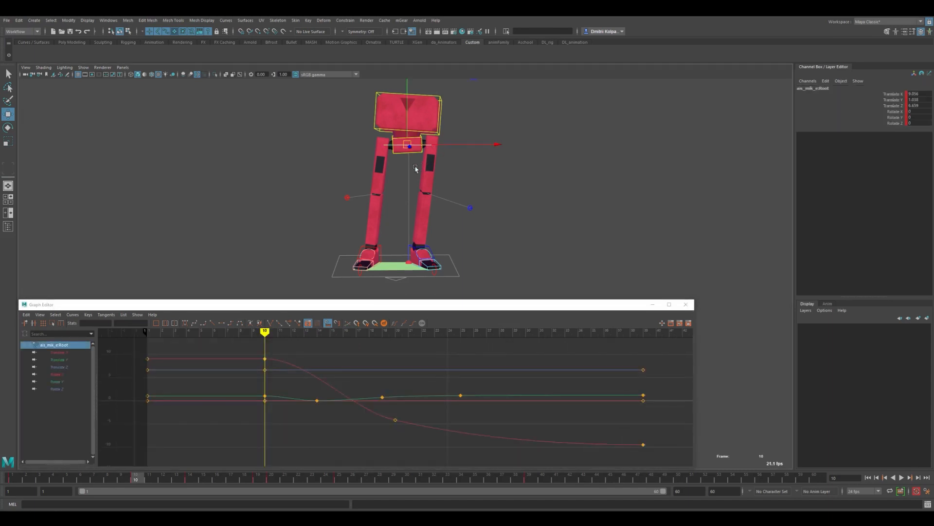
{"action": "key", "text": "k"}
{"action": "mouse_move", "coordinate": [149, 351]}
{"action": "left_mouse_down"}
{"action": "mouse_move", "coordinate": [262, 351]}
{"action": "mouse_move", "coordinate": [161, 360]}
{"action": "mouse_move", "coordinate": [268, 365]}
{"action": "mouse_move", "coordinate": [162, 370]}
{"action": "mouse_move", "coordinate": [260, 370]}
{"action": "left_mouse_up"}
{"action": "key", "text": "w"}
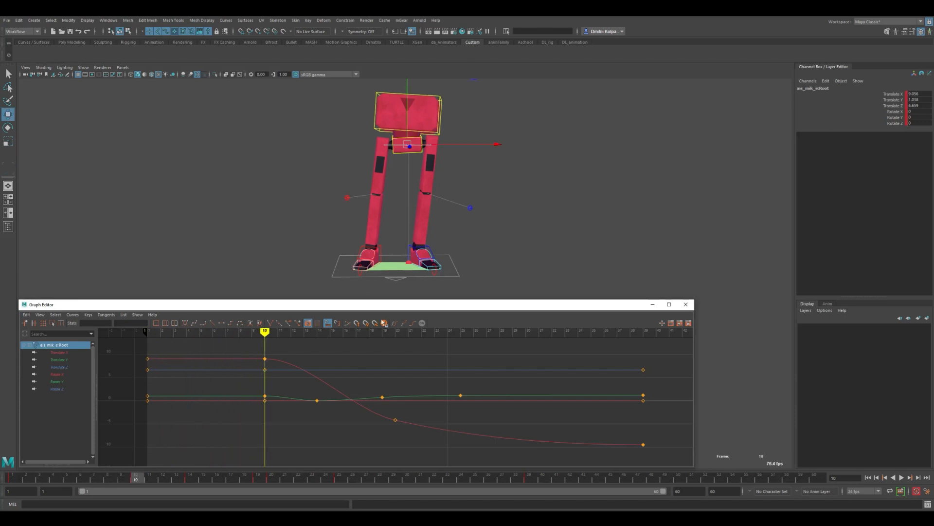
{"action": "left_click", "coordinate": [475, 204]}
{"action": "left_click", "coordinate": [61, 345]}
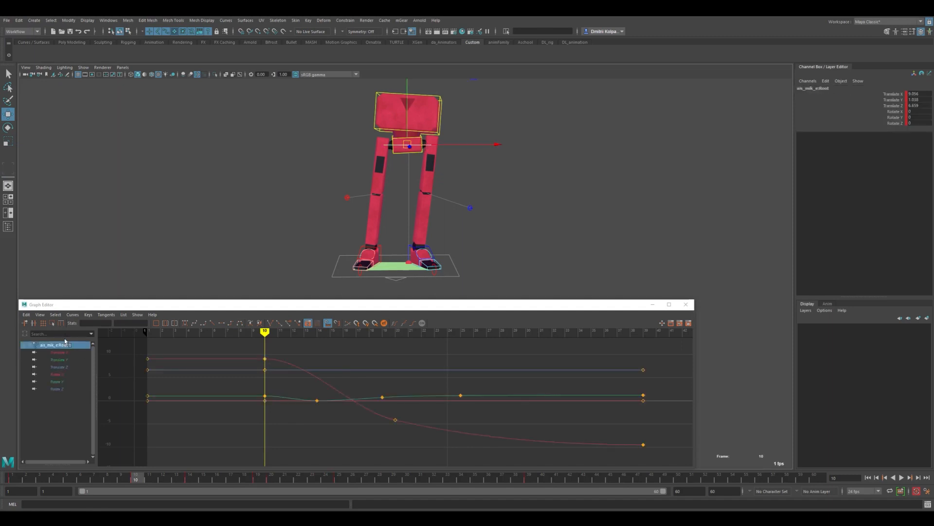
{"action": "left_click", "coordinate": [71, 352]}
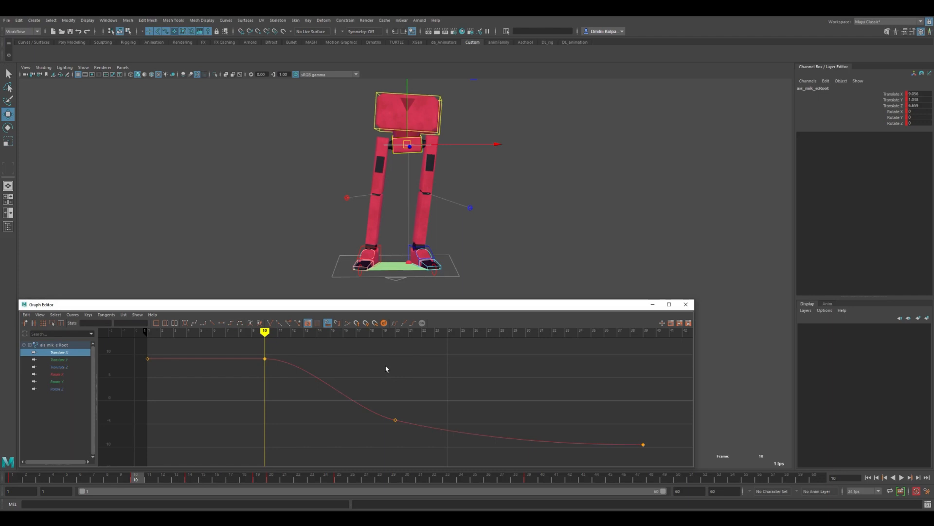
- Insert a key at frame 6 on the root's Translate X curve and raise the frame 10 key to about 10.24
{"action": "key", "text": "k"}
{"action": "mouse_move", "coordinate": [261, 355]}
{"action": "left_mouse_down"}
{"action": "mouse_move", "coordinate": [233, 355]}
{"action": "mouse_move", "coordinate": [342, 353]}
{"action": "mouse_move", "coordinate": [267, 353]}
{"action": "mouse_move", "coordinate": [359, 363]}
{"action": "mouse_move", "coordinate": [266, 355]}
{"action": "mouse_move", "coordinate": [395, 414]}
{"action": "mouse_move", "coordinate": [268, 378]}
{"action": "mouse_move", "coordinate": [392, 404]}
{"action": "mouse_move", "coordinate": [306, 389]}
{"action": "mouse_move", "coordinate": [272, 366]}
{"action": "left_mouse_up"}
{"action": "middle_click_drag", "start_coordinate": [287, 380], "coordinate": [296, 390], "text": "alt"}
{"action": "mouse_move", "coordinate": [287, 358]}
{"action": "left_mouse_down"}
{"action": "mouse_move", "coordinate": [263, 389]}
{"action": "mouse_move", "coordinate": [233, 368]}
{"action": "mouse_move", "coordinate": [273, 376]}
{"action": "left_mouse_up"}
{"action": "right_click", "coordinate": [254, 375]}
{"action": "left_click", "coordinate": [261, 377]}
{"action": "middle_click_drag", "start_coordinate": [275, 371], "coordinate": [275, 364], "text": "shift"}
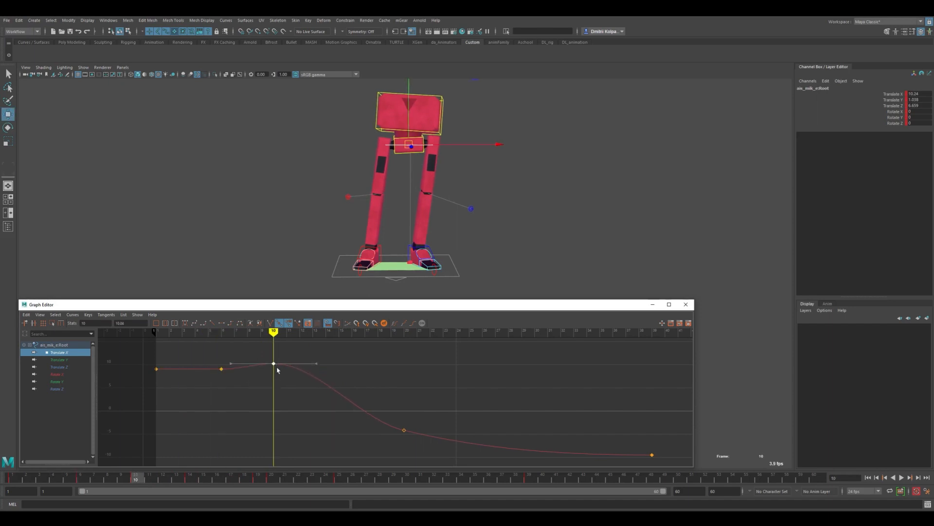
{"action": "mouse_move", "coordinate": [275, 364]}
{"action": "left_mouse_down"}
{"action": "mouse_move", "coordinate": [189, 369]}
{"action": "mouse_move", "coordinate": [457, 394]}
{"action": "mouse_move", "coordinate": [233, 392]}
{"action": "mouse_move", "coordinate": [422, 430]}
{"action": "mouse_move", "coordinate": [233, 381]}
{"action": "left_mouse_up"}
{"action": "right_click_drag", "start_coordinate": [218, 372], "coordinate": [221, 347], "text": "alt+shift"}
{"action": "middle_click_drag", "start_coordinate": [221, 346], "coordinate": [249, 426], "text": "alt"}
{"action": "middle_click_drag", "start_coordinate": [259, 379], "coordinate": [262, 372]}
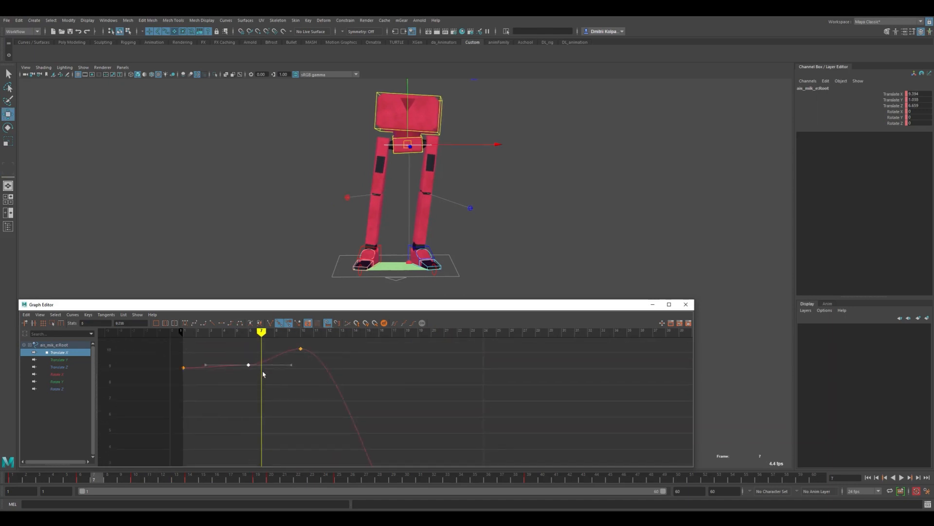
{"action": "left_click", "coordinate": [184, 323]}
{"action": "key", "text": "k"}
{"action": "mouse_move", "coordinate": [183, 362]}
{"action": "left_mouse_down"}
{"action": "mouse_move", "coordinate": [240, 372]}
{"action": "mouse_move", "coordinate": [225, 374]}
{"action": "left_mouse_up"}
{"action": "middle_click_drag", "start_coordinate": [238, 374], "coordinate": [309, 402], "text": "alt"}
{"action": "key", "text": "ctrl+z"}
{"action": "key", "text": "ctrl+z"}
{"action": "key", "text": "ctrl+z"}
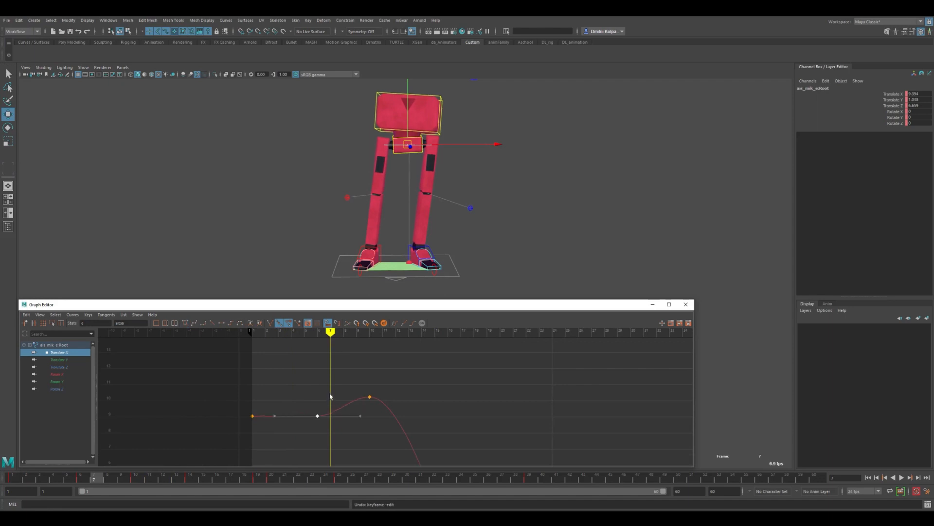
- Raise the root's Translate X key at frame 6 to about 9.27 and give it an auto tangent
{"action": "right_click_drag", "start_coordinate": [326, 372], "coordinate": [320, 397], "text": "alt+shift"}
{"action": "middle_click_drag", "start_coordinate": [321, 397], "coordinate": [341, 351], "text": "alt"}
{"action": "key", "text": "k"}
{"action": "left_click", "coordinate": [338, 393]}
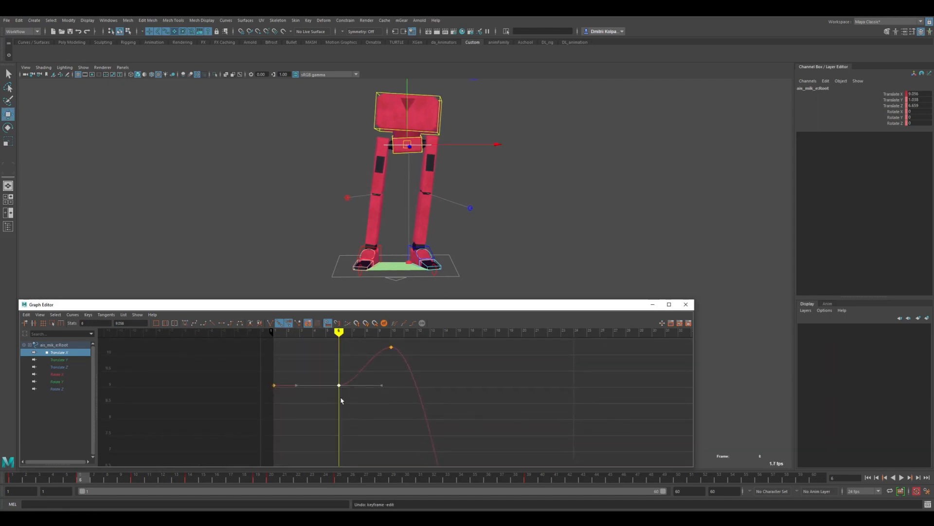
{"action": "middle_click_drag", "start_coordinate": [343, 393], "coordinate": [342, 389], "text": "shift"}
{"action": "key", "text": "ctrl+z"}
{"action": "key", "text": "ctrl+z"}
{"action": "key", "text": "ctrl+z"}
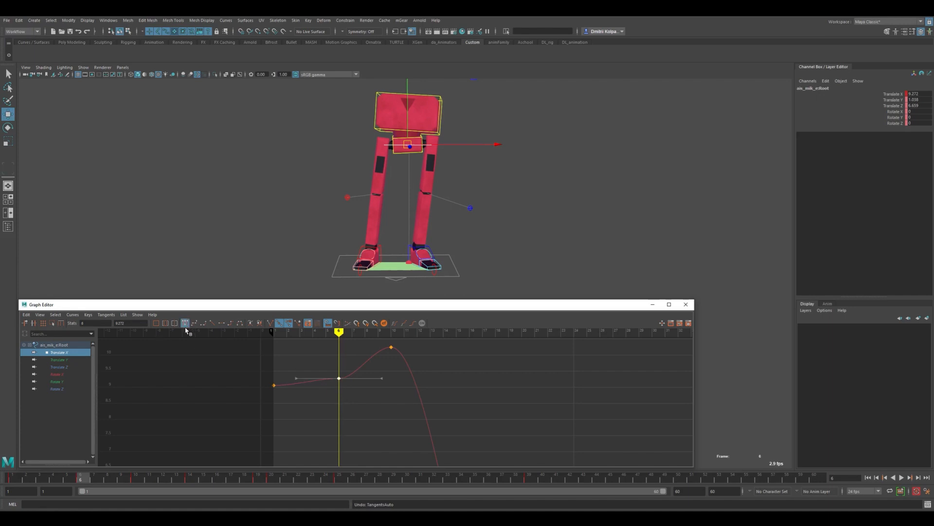
{"action": "left_click", "coordinate": [346, 378]}
{"action": "mouse_move", "coordinate": [289, 368]}
{"action": "left_mouse_down"}
{"action": "mouse_move", "coordinate": [274, 357]}
{"action": "mouse_move", "coordinate": [362, 380]}
{"action": "mouse_move", "coordinate": [285, 384]}
{"action": "mouse_move", "coordinate": [325, 379]}
{"action": "mouse_move", "coordinate": [292, 392]}
{"action": "mouse_move", "coordinate": [383, 397]}
{"action": "mouse_move", "coordinate": [428, 418]}
{"action": "mouse_move", "coordinate": [514, 426]}
{"action": "mouse_move", "coordinate": [626, 408]}
{"action": "left_mouse_up"}
{"action": "key", "text": "w"}
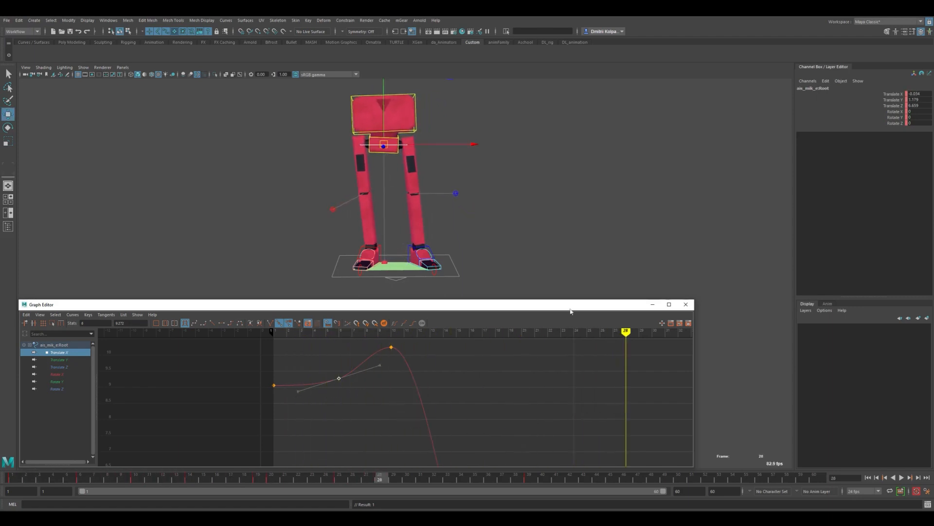
- Replay the weight shift from frame 1 with the rig controls hidden, and stop playback
{"action": "left_click", "coordinate": [868, 477]}
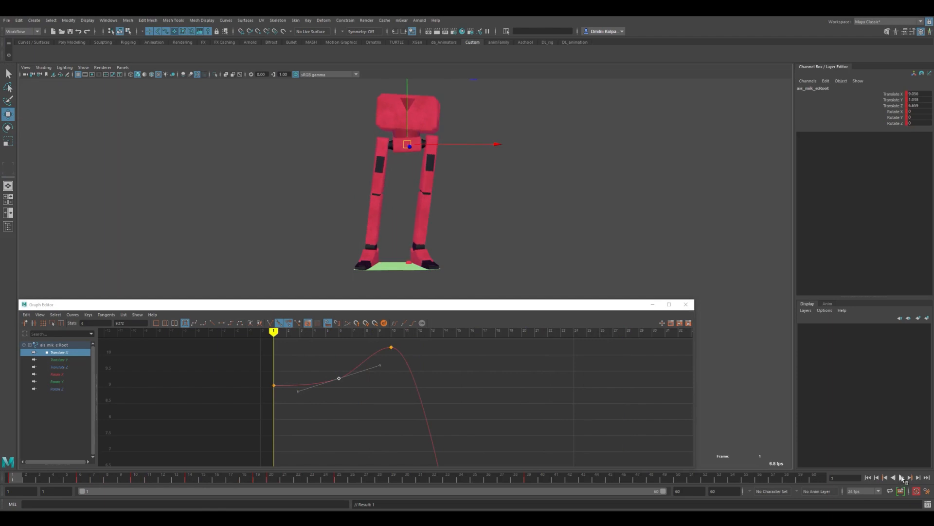
{"action": "left_click", "coordinate": [902, 478]}
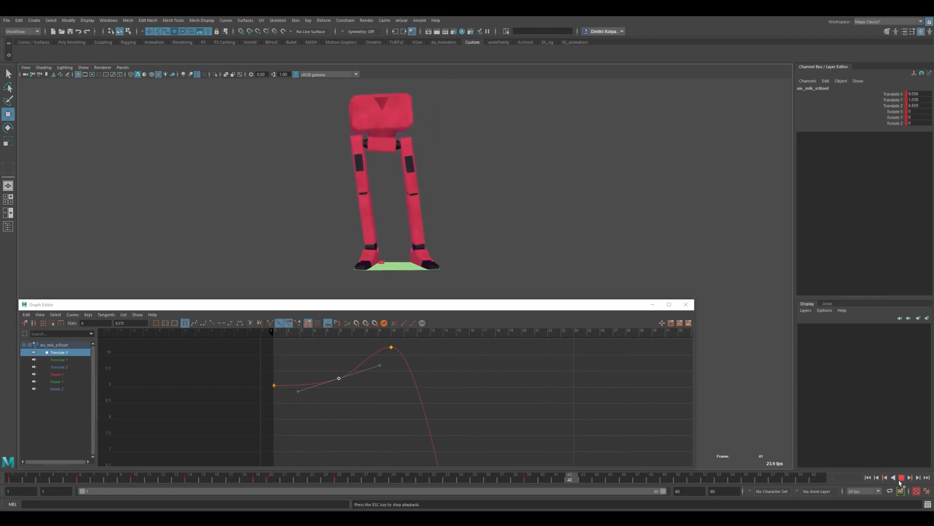
{"action": "left_click", "coordinate": [901, 477]}
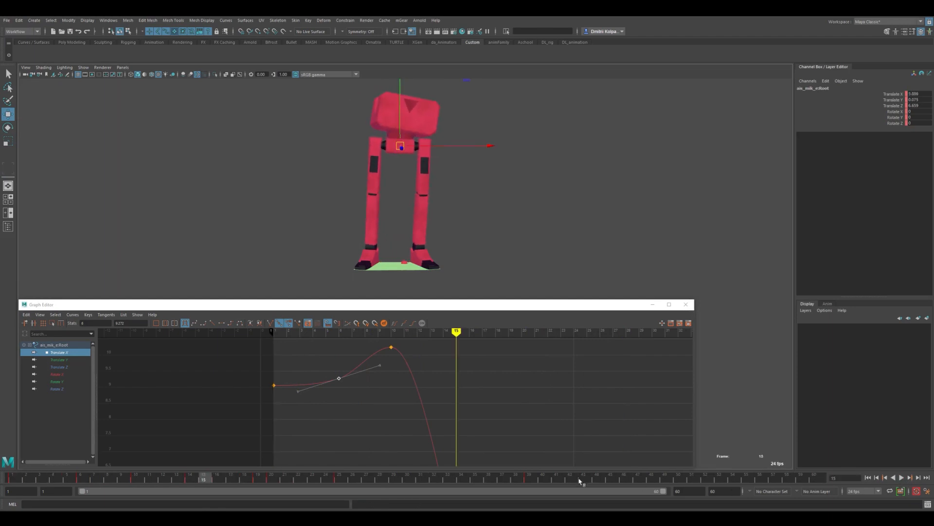
- Set the animation's end frame to 45, play it from frame 1 and stop playback
{"action": "left_click_drag", "start_coordinate": [579, 481], "coordinate": [625, 482]}
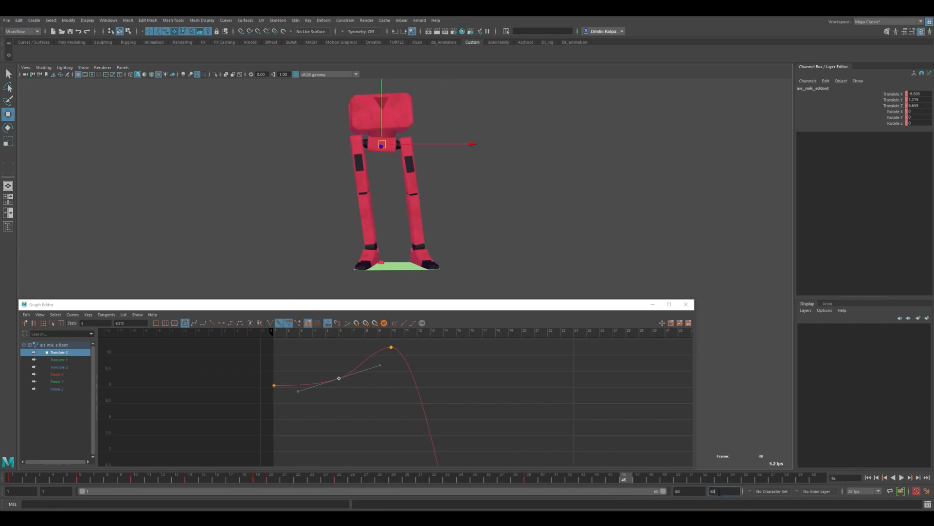
{"action": "key", "text": "Return"}
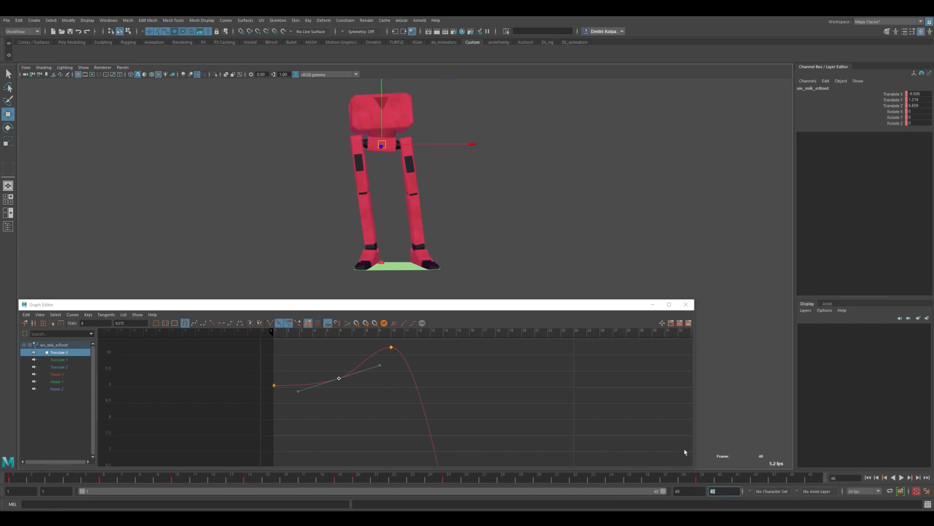
{"action": "left_click", "coordinate": [869, 478]}
{"action": "left_click", "coordinate": [901, 478]}
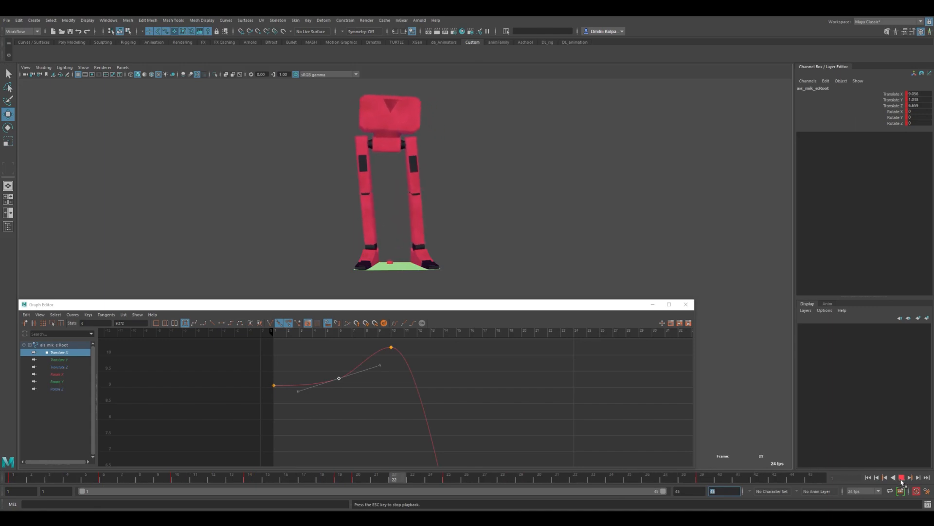
{"action": "left_click", "coordinate": [902, 479]}
- Lower the root's Translate X key at frame 10 to about 10.07 and show the rig controls again
{"action": "left_click_drag", "start_coordinate": [310, 396], "coordinate": [329, 374]}
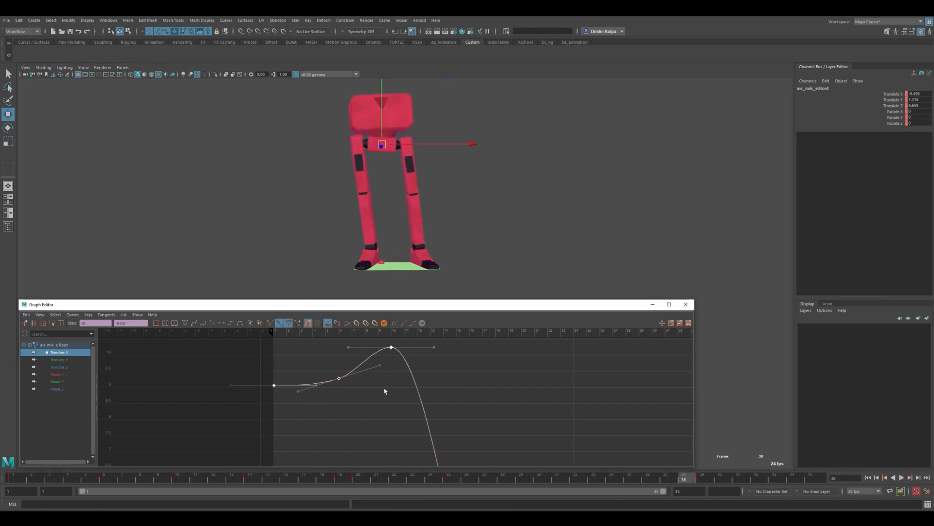
{"action": "key", "text": "k"}
{"action": "mouse_move", "coordinate": [384, 390]}
{"action": "left_mouse_down"}
{"action": "mouse_move", "coordinate": [375, 387]}
{"action": "mouse_move", "coordinate": [390, 386]}
{"action": "left_mouse_up"}
{"action": "left_click_drag", "start_coordinate": [378, 402], "coordinate": [401, 342]}
{"action": "middle_click_drag", "start_coordinate": [400, 369], "coordinate": [401, 374]}
{"action": "key", "text": "k"}
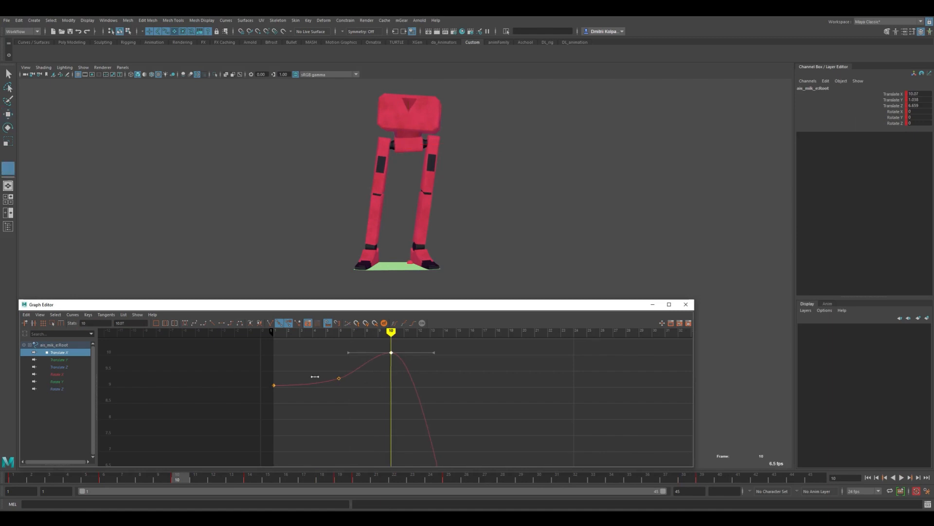
{"action": "left_click_drag", "start_coordinate": [301, 381], "coordinate": [365, 378]}
{"action": "key", "text": "alt+1"}
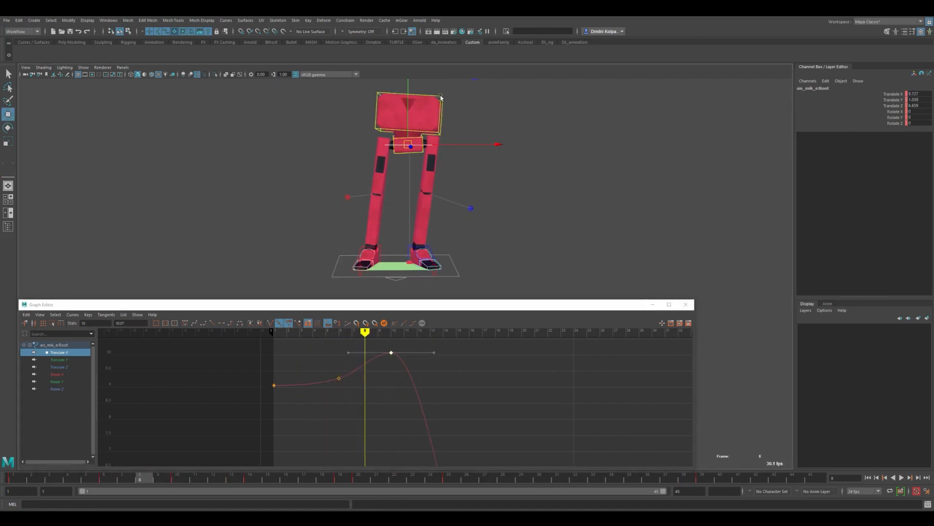
- Select the chest control and go to frame 6
{"action": "left_click", "coordinate": [441, 97]}
{"action": "left_click_drag", "start_coordinate": [242, 407], "coordinate": [217, 403]}
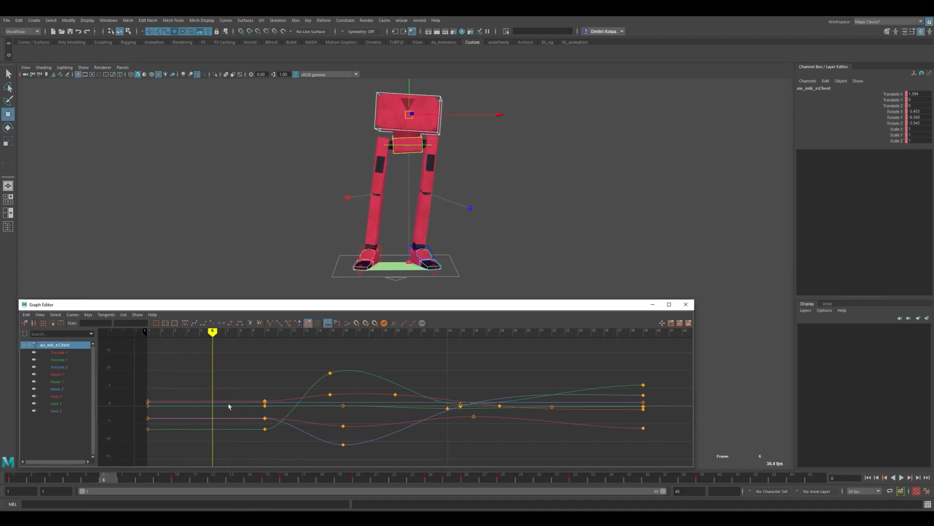
{"action": "middle_click_drag", "start_coordinate": [229, 406], "coordinate": [290, 395], "text": "alt"}
{"action": "mouse_move", "coordinate": [269, 384]}
{"action": "left_mouse_down"}
{"action": "mouse_move", "coordinate": [245, 376]}
{"action": "mouse_move", "coordinate": [326, 385]}
{"action": "mouse_move", "coordinate": [286, 389]}
{"action": "mouse_move", "coordinate": [417, 387]}
{"action": "mouse_move", "coordinate": [281, 375]}
{"action": "left_mouse_up"}
{"action": "key", "text": "w"}
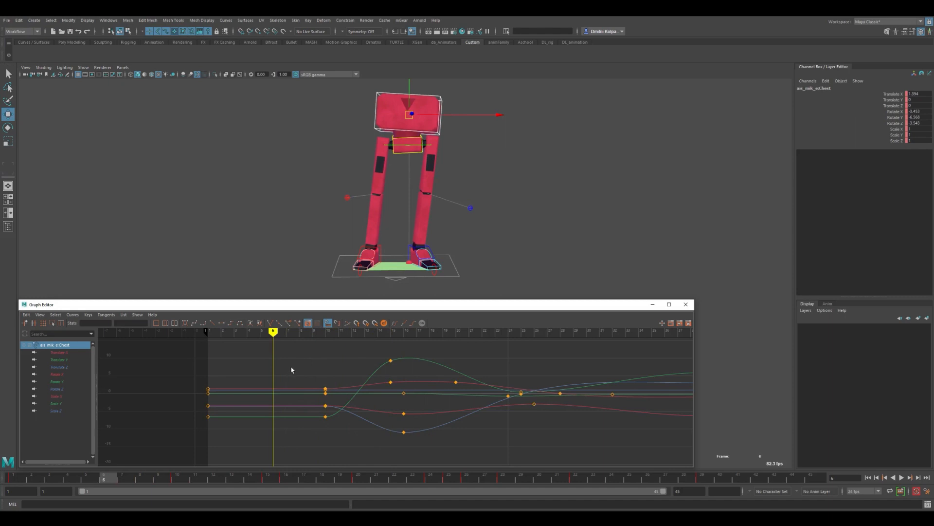
{"action": "key", "text": "e"}
{"action": "left_click_drag", "start_coordinate": [486, 157], "coordinate": [481, 159]}
{"action": "key", "text": "ctrl+z"}
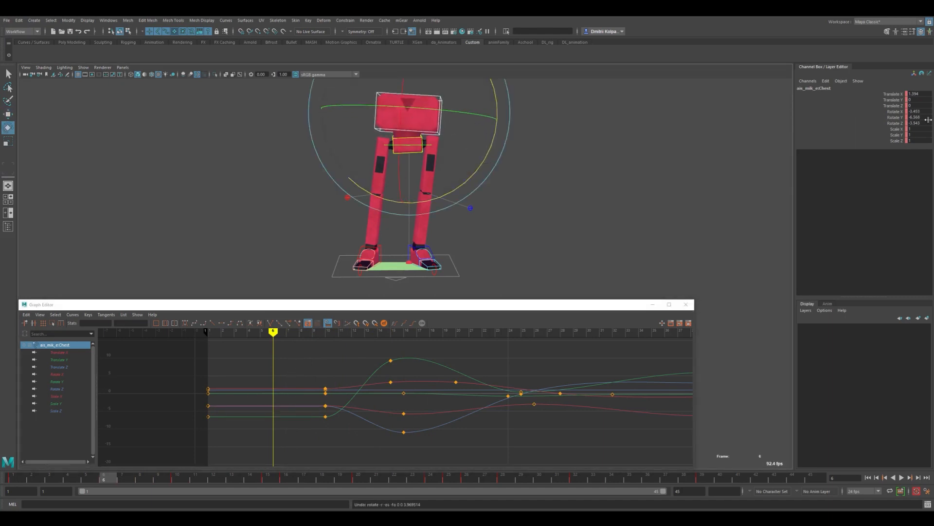
- Isolate the chest's Rotate Z curve, key it at frame 6 and raise that key to add anticipation
{"action": "left_click", "coordinate": [896, 123]}
{"action": "key", "text": "q"}
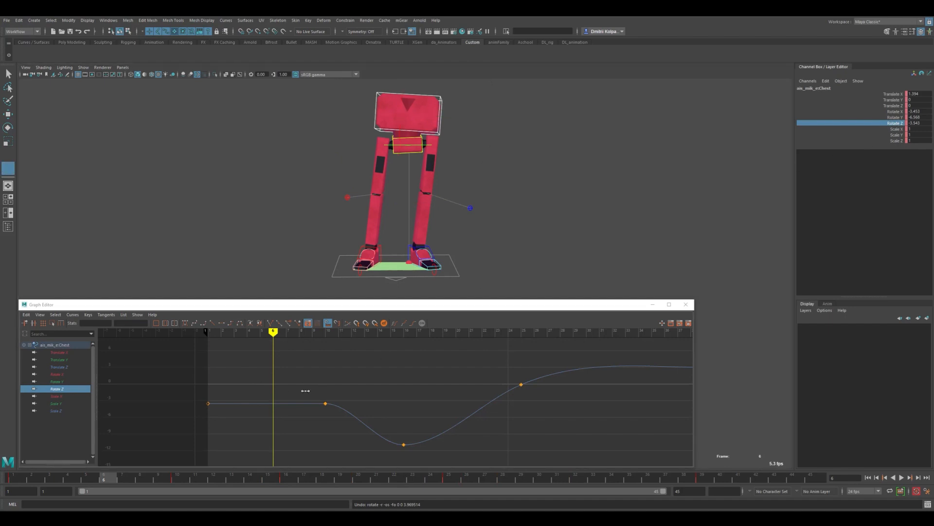
{"action": "left_click_drag", "start_coordinate": [247, 378], "coordinate": [287, 421]}
{"action": "key", "text": "s"}
{"action": "middle_click_drag", "start_coordinate": [286, 399], "coordinate": [287, 392]}
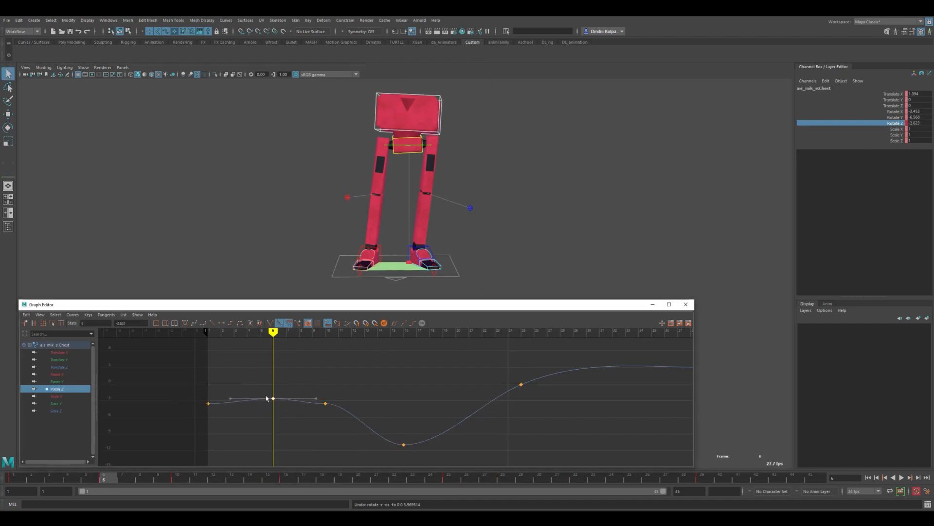
{"action": "key", "text": "k"}
{"action": "mouse_move", "coordinate": [266, 399]}
{"action": "left_mouse_down"}
{"action": "mouse_move", "coordinate": [223, 393]}
{"action": "mouse_move", "coordinate": [267, 393]}
{"action": "left_mouse_up"}
{"action": "right_click_drag", "start_coordinate": [282, 393], "coordinate": [280, 333], "text": "alt+shift"}
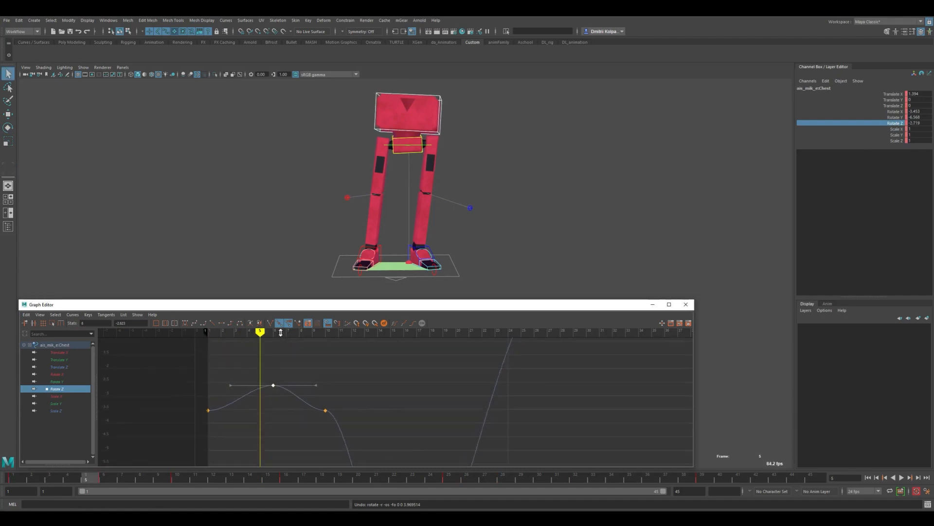
- Fine-tune the chest's Rotate Z key at frame 6 to about -2.98 while scrubbing the opening frames
{"action": "middle_click_drag", "start_coordinate": [281, 383], "coordinate": [282, 396], "text": "shift"}
{"action": "key", "text": "k"}
{"action": "left_click_drag", "start_coordinate": [210, 393], "coordinate": [283, 408]}
{"action": "middle_click_drag", "start_coordinate": [281, 403], "coordinate": [281, 399], "text": "shift"}
{"action": "key", "text": "k"}
{"action": "left_click_drag", "start_coordinate": [274, 404], "coordinate": [237, 399]}
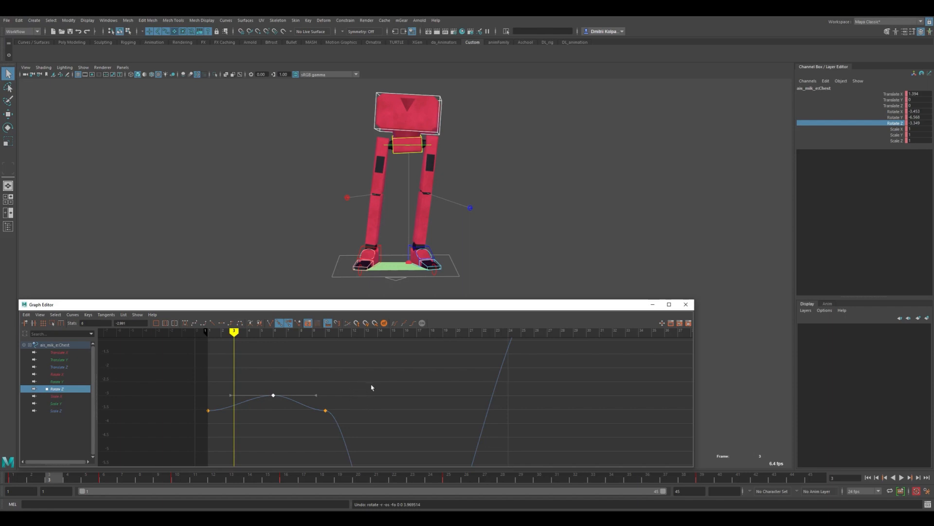
{"action": "right_click_drag", "start_coordinate": [349, 376], "coordinate": [396, 398], "text": "alt+shift"}
{"action": "mouse_move", "coordinate": [395, 365]}
{"action": "right_mouse_down", "text": "alt+shift"}
{"action": "mouse_move", "coordinate": [393, 378]}
{"action": "mouse_move", "coordinate": [392, 369]}
{"action": "right_mouse_up", "text": "alt+shift"}
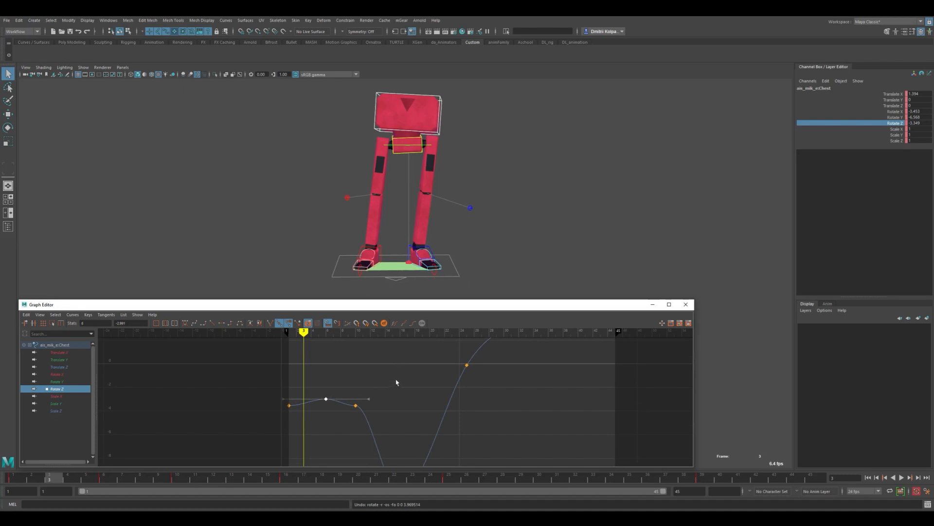
{"action": "mouse_move", "coordinate": [392, 379]}
{"action": "middle_mouse_down", "text": "alt"}
{"action": "mouse_move", "coordinate": [371, 373]}
{"action": "mouse_move", "coordinate": [396, 371]}
{"action": "mouse_move", "coordinate": [341, 363]}
{"action": "mouse_move", "coordinate": [373, 378]}
{"action": "mouse_move", "coordinate": [381, 359]}
{"action": "mouse_move", "coordinate": [363, 359]}
{"action": "mouse_move", "coordinate": [376, 371]}
{"action": "middle_mouse_up", "text": "alt"}
{"action": "right_click_drag", "start_coordinate": [373, 365], "coordinate": [376, 367], "text": "alt"}
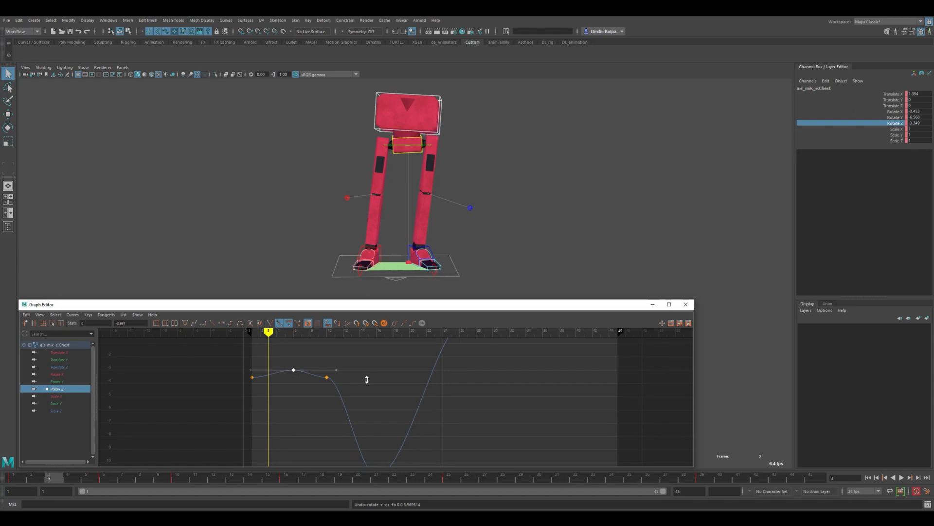
{"action": "mouse_move", "coordinate": [367, 372]}
{"action": "middle_mouse_down", "text": "alt+shift"}
{"action": "mouse_move", "coordinate": [372, 339]}
{"action": "mouse_move", "coordinate": [381, 385]}
{"action": "mouse_move", "coordinate": [381, 350]}
{"action": "mouse_move", "coordinate": [381, 363]}
{"action": "mouse_move", "coordinate": [344, 375]}
{"action": "mouse_move", "coordinate": [388, 369]}
{"action": "mouse_move", "coordinate": [377, 379]}
{"action": "middle_mouse_up", "text": "alt+shift"}
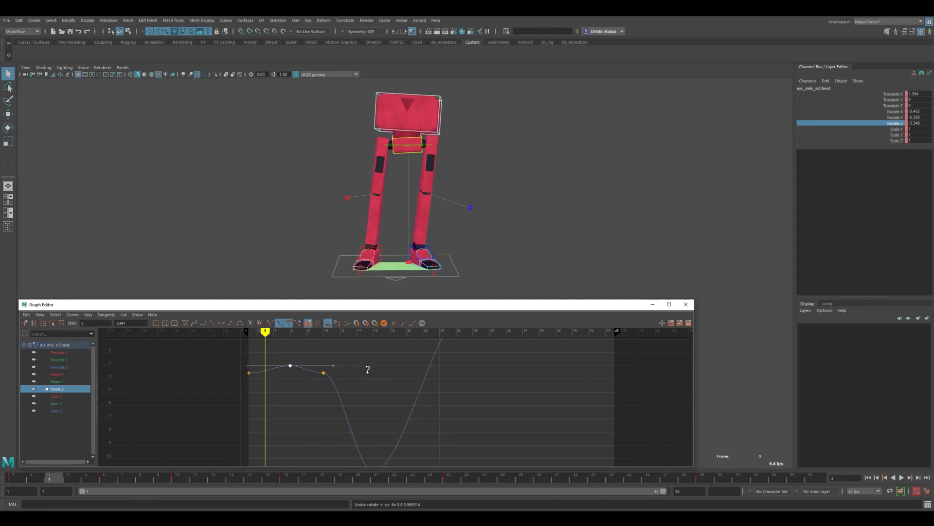
{"action": "mouse_move", "coordinate": [367, 381]}
{"action": "right_mouse_down", "text": "alt+shift"}
{"action": "mouse_move", "coordinate": [369, 394]}
{"action": "mouse_move", "coordinate": [369, 344]}
{"action": "mouse_move", "coordinate": [366, 375]}
{"action": "mouse_move", "coordinate": [375, 377]}
{"action": "right_mouse_up", "text": "alt+shift"}
{"action": "right_click_drag", "start_coordinate": [375, 378], "coordinate": [382, 378], "text": "alt+shift"}
{"action": "middle_click_drag", "start_coordinate": [359, 364], "coordinate": [428, 405], "text": "alt"}
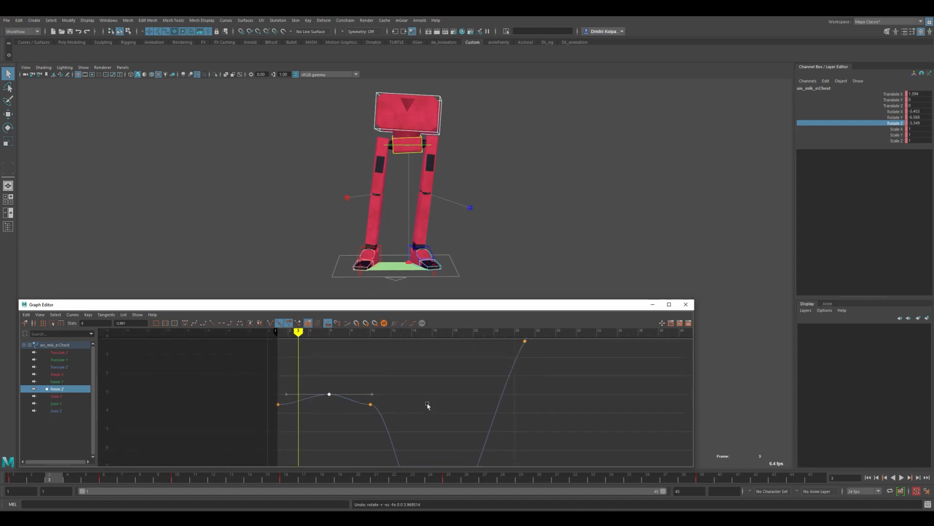
- Tilt the tangents of the chest's Rotate Z keys at frames 6 and 10 so the curve arcs over between them
{"action": "mouse_move", "coordinate": [394, 387]}
{"action": "right_mouse_down", "text": "alt+shift"}
{"action": "mouse_move", "coordinate": [396, 366]}
{"action": "mouse_move", "coordinate": [398, 378]}
{"action": "right_mouse_up", "text": "alt+shift"}
{"action": "middle_click_drag", "start_coordinate": [374, 373], "coordinate": [459, 362], "text": "alt"}
{"action": "left_click_drag", "start_coordinate": [444, 361], "coordinate": [409, 410]}
{"action": "left_click_drag", "start_coordinate": [461, 383], "coordinate": [451, 405]}
{"action": "middle_click_drag", "start_coordinate": [453, 407], "coordinate": [452, 428]}
{"action": "middle_click_drag", "start_coordinate": [365, 376], "coordinate": [363, 372]}
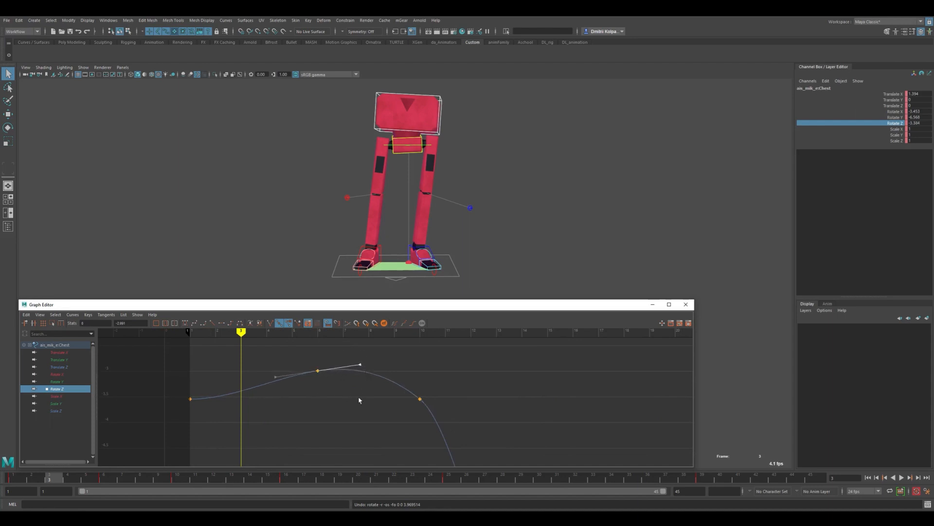
{"action": "left_click", "coordinate": [359, 399]}
{"action": "key", "text": "k"}
- Scrub the chest motion and exaggerate the tangents of the Rotate Z anticipation arc between frames 6 and 10
{"action": "left_click_drag", "start_coordinate": [195, 366], "coordinate": [521, 411]}
{"action": "left_click_drag", "start_coordinate": [290, 386], "coordinate": [334, 382]}
{"action": "middle_click_drag", "start_coordinate": [339, 375], "coordinate": [339, 364]}
{"action": "left_click_drag", "start_coordinate": [414, 377], "coordinate": [439, 432]}
{"action": "middle_click_drag", "start_coordinate": [443, 429], "coordinate": [443, 444]}
{"action": "key", "text": "k"}
{"action": "left_click_drag", "start_coordinate": [176, 374], "coordinate": [302, 423]}
- Select the hips control, rotate it at frame 10 to bring Rotate Z to about 3, and scrub through the result
{"action": "key", "text": "Up"}
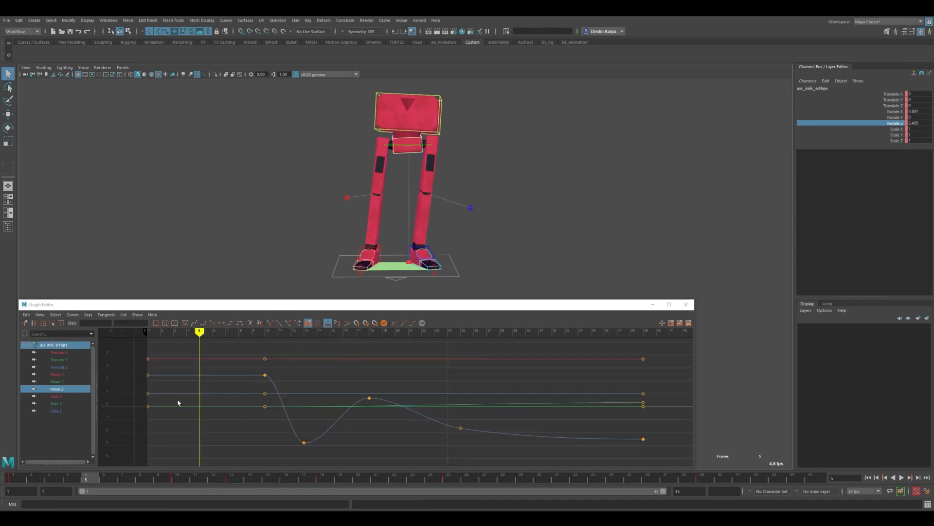
{"action": "left_click_drag", "start_coordinate": [188, 375], "coordinate": [261, 378]}
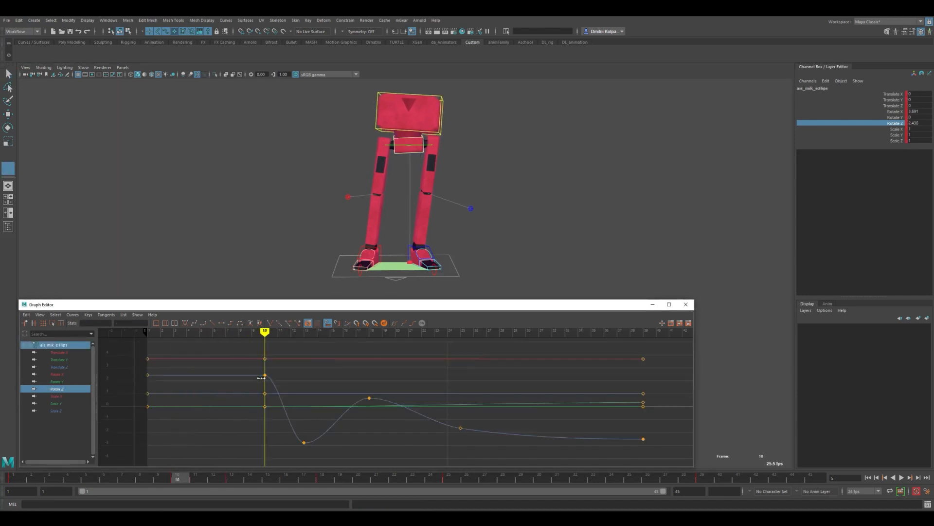
{"action": "key", "text": "e"}
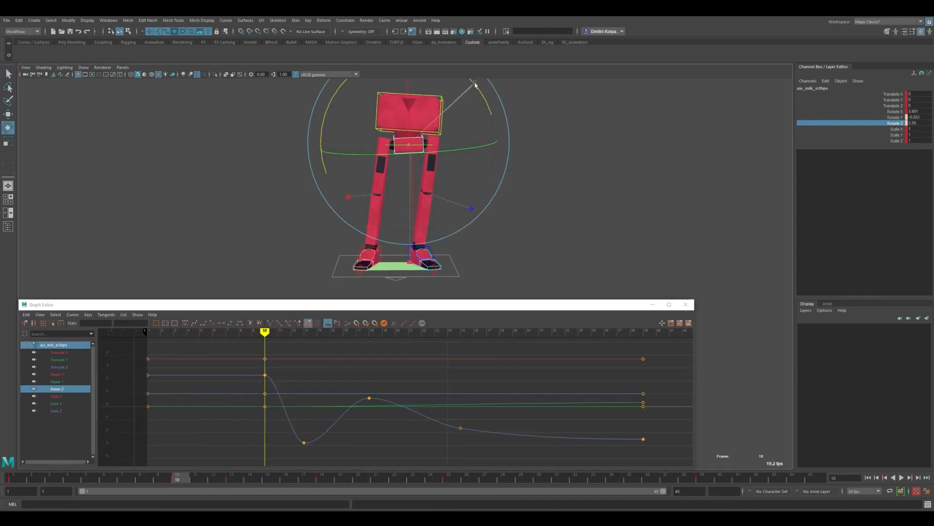
{"action": "left_click_drag", "start_coordinate": [476, 84], "coordinate": [474, 93]}
{"action": "left_click_drag", "start_coordinate": [156, 380], "coordinate": [551, 411]}
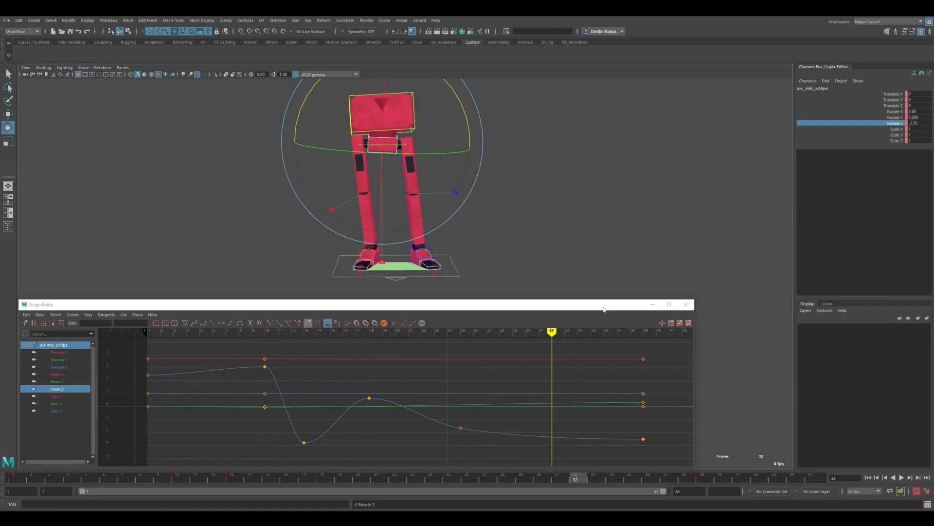
- Deselect the hips, play the animation from frame 1, stop playback and scrub through the later frames
{"action": "left_click", "coordinate": [709, 307]}
{"action": "left_click", "coordinate": [868, 477]}
{"action": "left_click", "coordinate": [902, 478]}
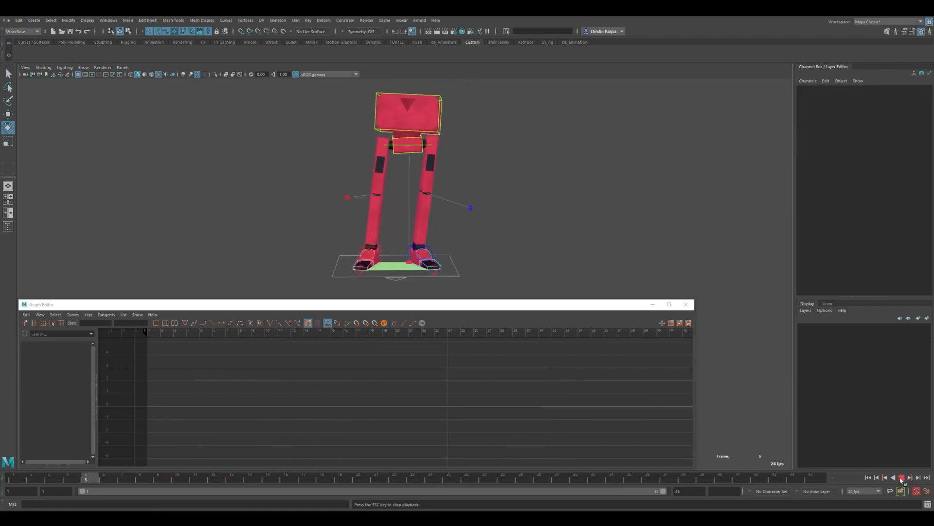
{"action": "left_click", "coordinate": [901, 477]}
{"action": "mouse_move", "coordinate": [412, 480]}
{"action": "left_mouse_down"}
{"action": "mouse_move", "coordinate": [809, 450]}
{"action": "mouse_move", "coordinate": [666, 460]}
{"action": "left_mouse_up"}
- Show the chest's curves and extend the animation's end frame to 50
{"action": "left_click", "coordinate": [412, 131]}
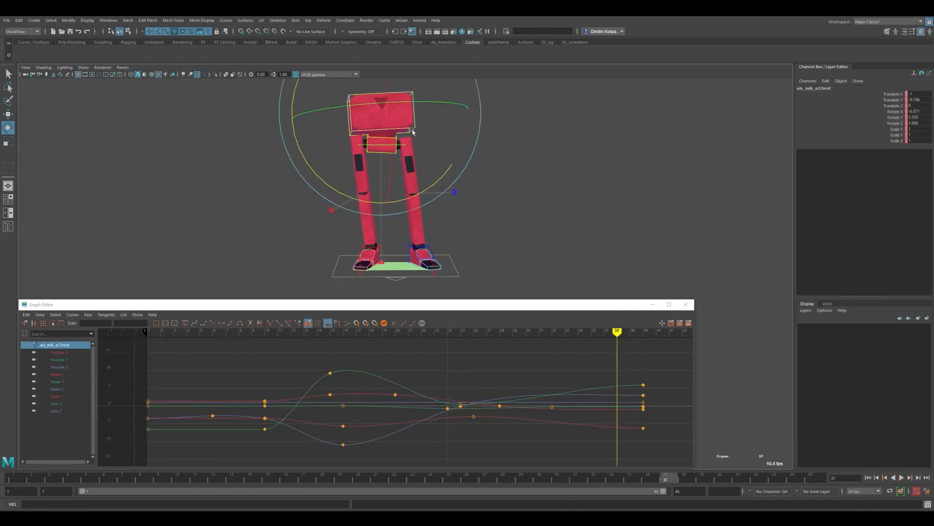
{"action": "middle_click_drag", "start_coordinate": [557, 398], "coordinate": [293, 395], "text": "alt"}
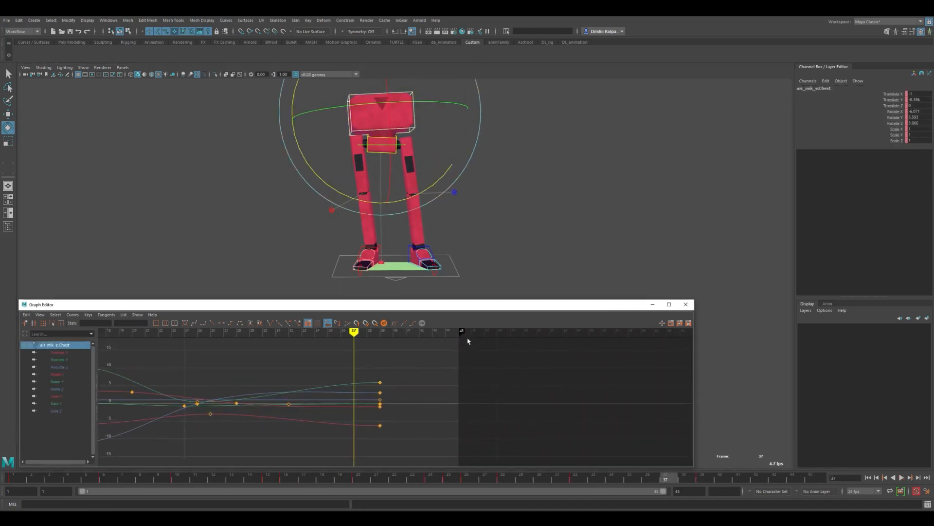
{"action": "left_click_drag", "start_coordinate": [468, 341], "coordinate": [525, 345]}
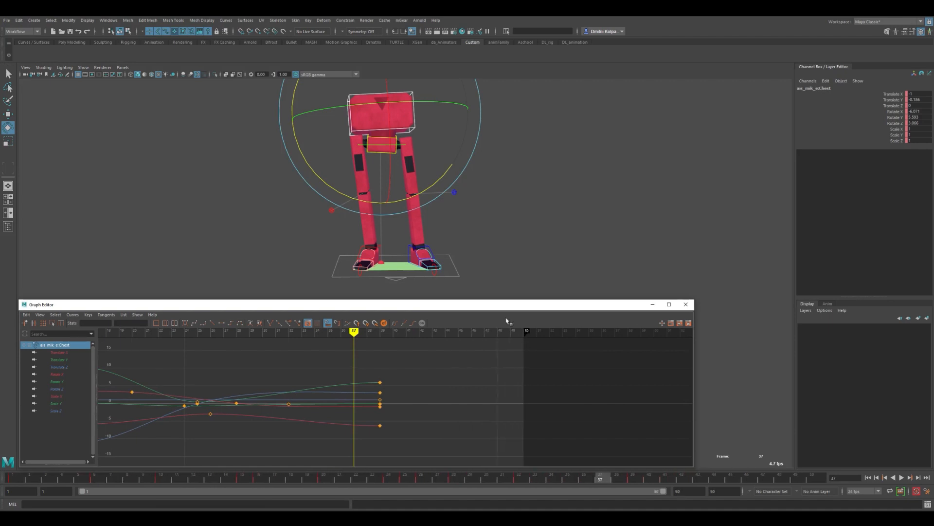
- Select all the rig controls and set a key on them at frame 50
{"action": "left_click", "coordinate": [514, 130]}
{"action": "left_click_drag", "start_coordinate": [512, 86], "coordinate": [233, 298]}
{"action": "middle_click_drag", "start_coordinate": [634, 405], "coordinate": [362, 399], "text": "alt"}
{"action": "key", "text": "k"}
{"action": "left_click_drag", "start_coordinate": [507, 365], "coordinate": [514, 375]}
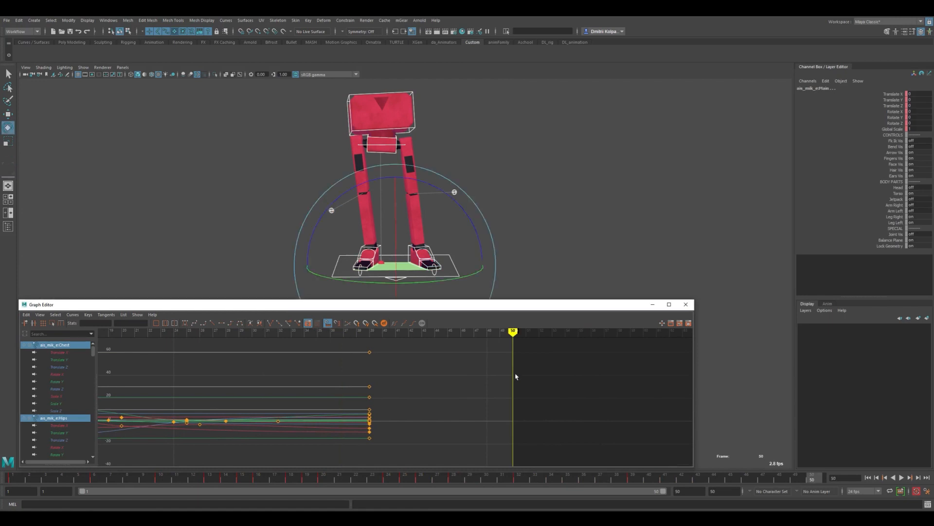
{"action": "key", "text": "s"}
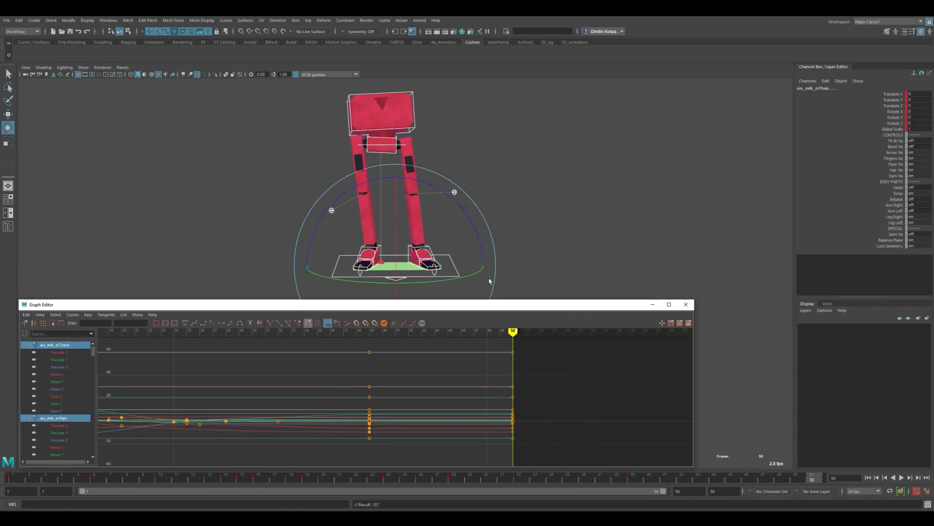
- Isolate the root's Translate Y curve and lower its key at frame 39 to about 1.216
{"action": "left_click", "coordinate": [458, 140]}
{"action": "left_click", "coordinate": [403, 145]}
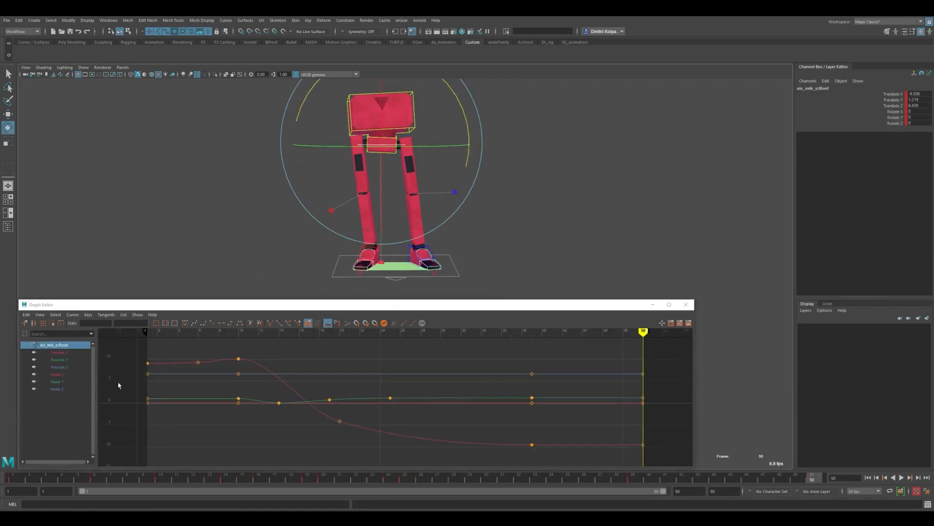
{"action": "left_click", "coordinate": [73, 360]}
{"action": "scroll", "coordinate": [457, 371], "scroll_direction": "up", "scroll_amount": 10}
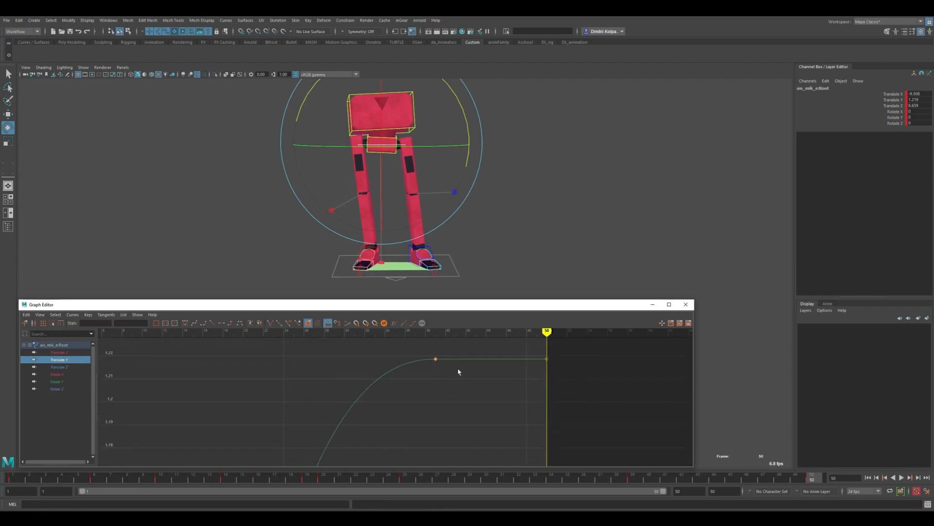
{"action": "left_click", "coordinate": [436, 364]}
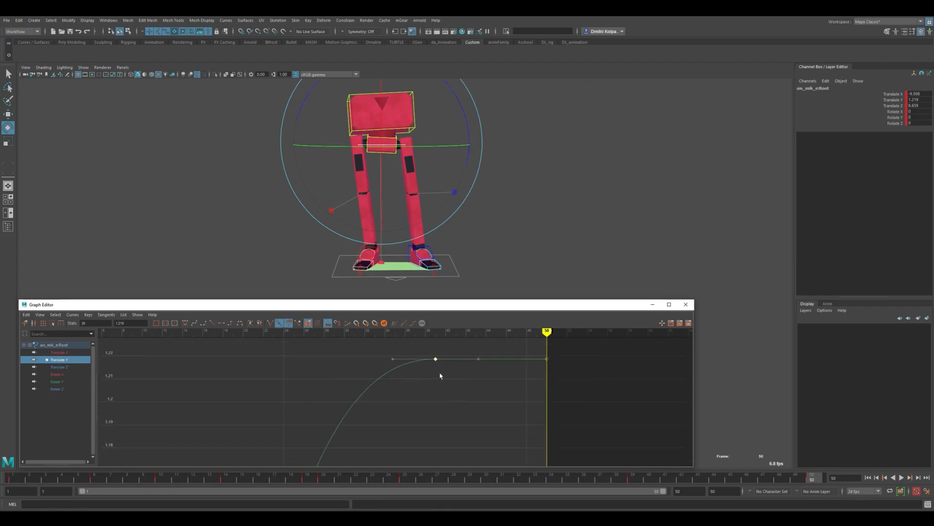
{"action": "middle_click_drag", "start_coordinate": [441, 375], "coordinate": [444, 386], "text": "shift"}
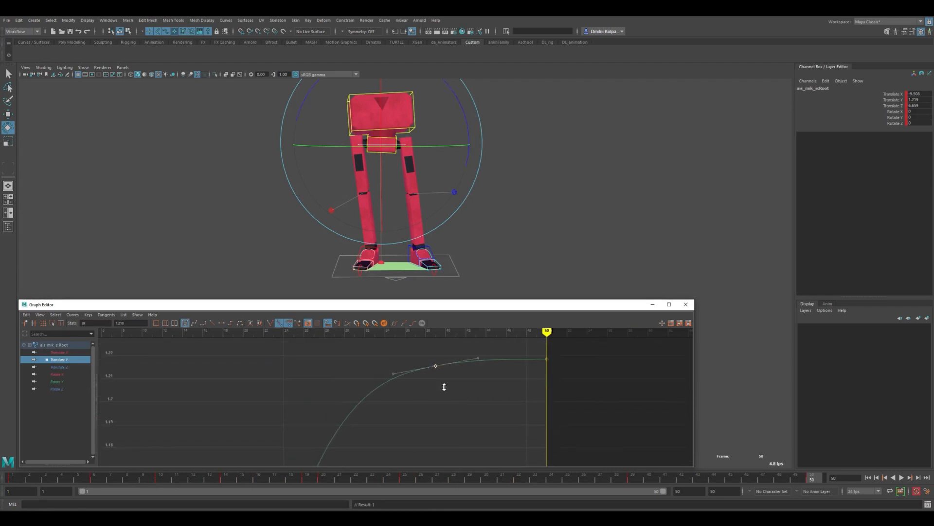
- Adjust the tangent of the root's Translate Y key at frame 39 and lower that key to about 1.21
{"action": "left_click_drag", "start_coordinate": [443, 375], "coordinate": [446, 351]}
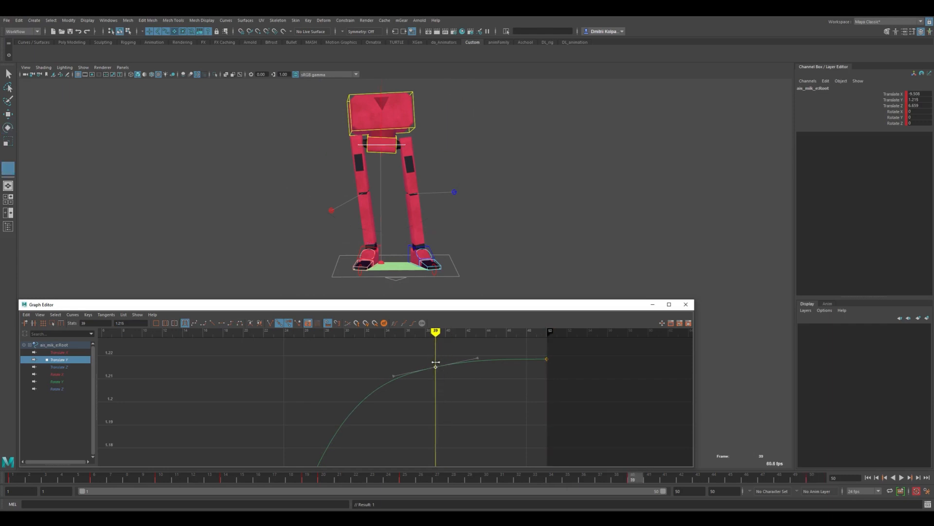
{"action": "key", "text": "e"}
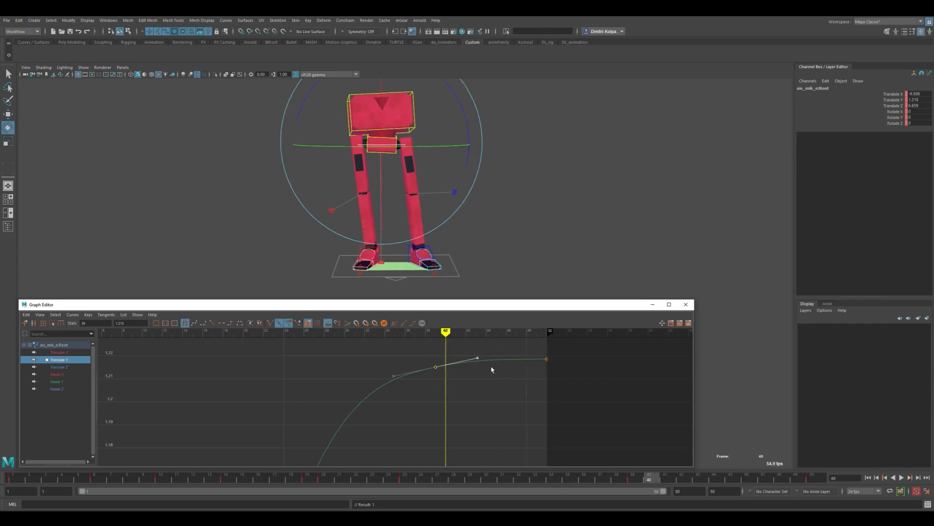
{"action": "mouse_move", "coordinate": [483, 376]}
{"action": "left_mouse_down"}
{"action": "mouse_move", "coordinate": [355, 371]}
{"action": "mouse_move", "coordinate": [486, 365]}
{"action": "mouse_move", "coordinate": [457, 362]}
{"action": "mouse_move", "coordinate": [480, 360]}
{"action": "left_mouse_up"}
{"action": "left_click_drag", "start_coordinate": [421, 349], "coordinate": [444, 385]}
{"action": "left_click", "coordinate": [437, 374]}
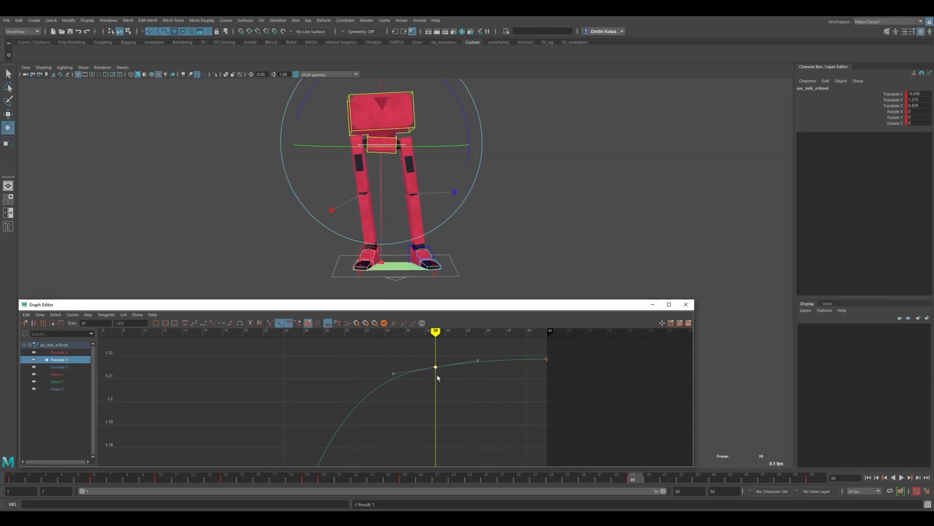
{"action": "mouse_move", "coordinate": [437, 375]}
{"action": "middle_mouse_down"}
{"action": "mouse_move", "coordinate": [439, 387]}
{"action": "mouse_move", "coordinate": [440, 359]}
{"action": "middle_mouse_up"}
- Nudge the root's Translate Y key at frame 25, refine the frame 39 tangent for a gradual settle, and scrub the ending
{"action": "right_click_drag", "start_coordinate": [440, 360], "coordinate": [442, 397], "text": "alt"}
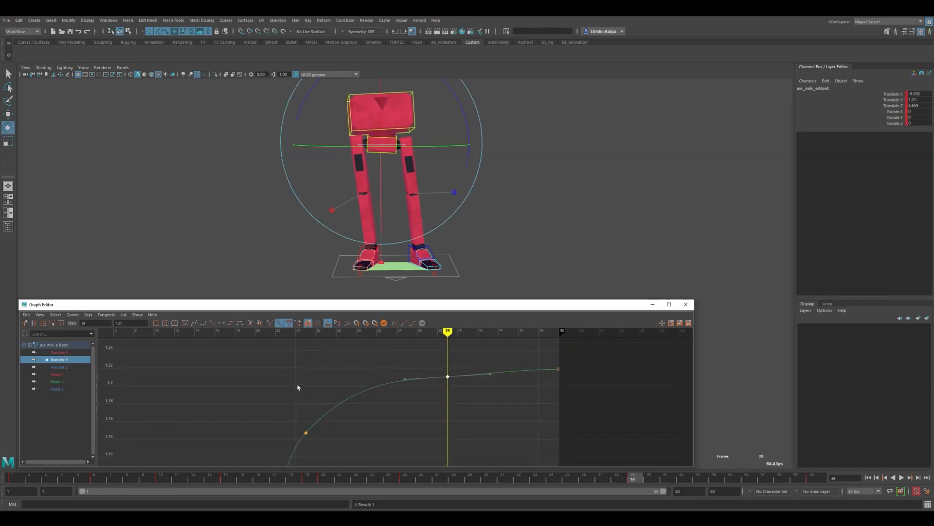
{"action": "middle_click_drag", "start_coordinate": [359, 404], "coordinate": [363, 408]}
{"action": "middle_click_drag", "start_coordinate": [455, 364], "coordinate": [382, 400], "text": "alt"}
{"action": "right_click_drag", "start_coordinate": [383, 401], "coordinate": [422, 372], "text": "alt+shift"}
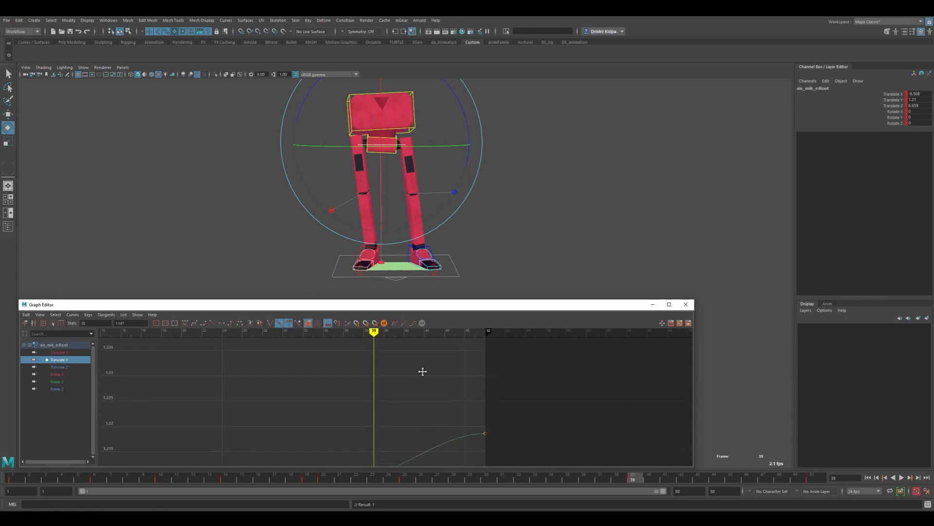
{"action": "middle_click_drag", "start_coordinate": [449, 408], "coordinate": [443, 345], "text": "alt"}
{"action": "left_click_drag", "start_coordinate": [446, 350], "coordinate": [491, 386]}
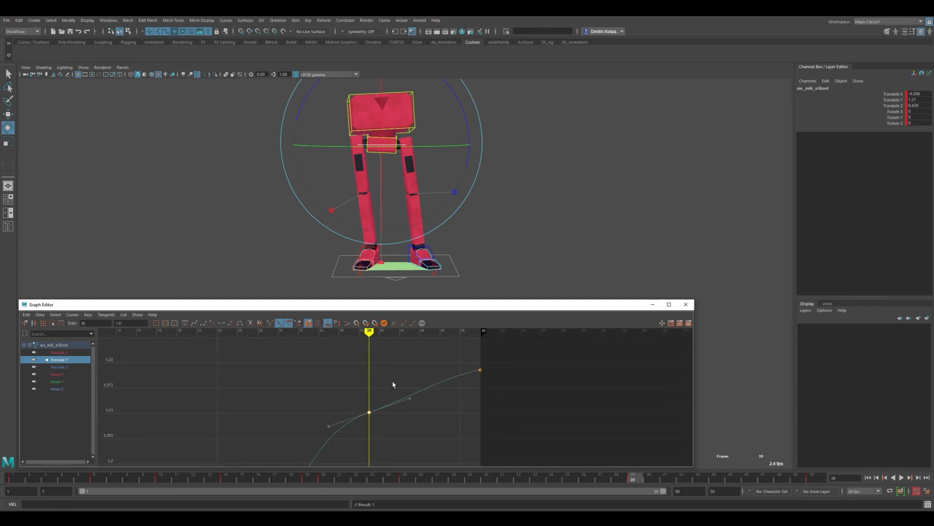
{"action": "left_click", "coordinate": [410, 398]}
{"action": "middle_click_drag", "start_coordinate": [412, 407], "coordinate": [411, 402]}
{"action": "left_click", "coordinate": [417, 421]}
{"action": "left_click_drag", "start_coordinate": [371, 395], "coordinate": [530, 380]}
- Select the chest control, isolate its Translate X curve and raise the key at frame 39
{"action": "left_click", "coordinate": [417, 129]}
{"action": "key", "text": "w"}
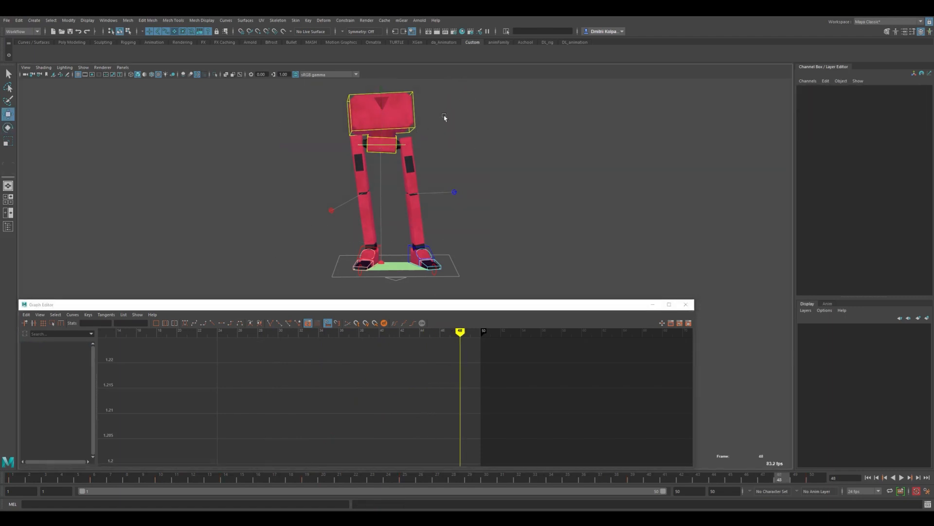
{"action": "left_click", "coordinate": [417, 129]}
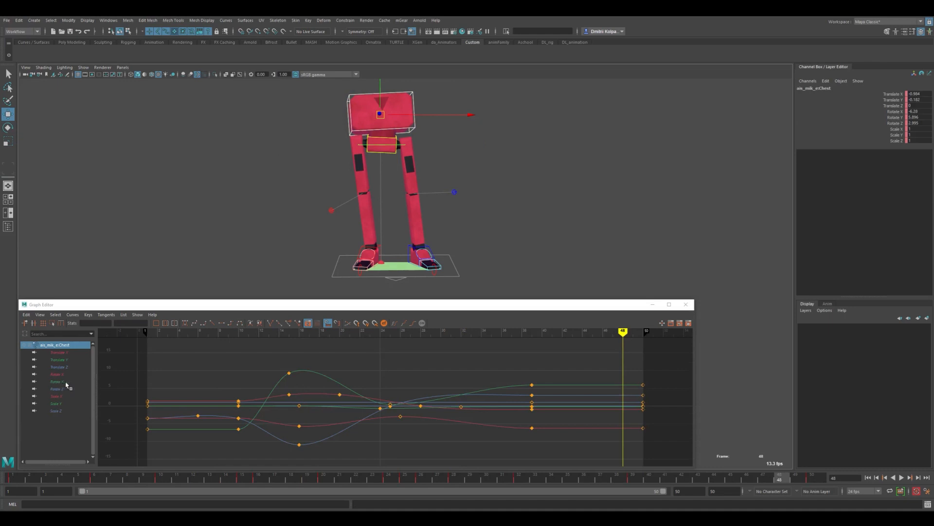
{"action": "left_click", "coordinate": [59, 352]}
{"action": "key", "text": "f"}
{"action": "right_click_drag", "start_coordinate": [410, 382], "coordinate": [457, 399], "text": "alt+shift"}
{"action": "middle_click_drag", "start_coordinate": [403, 416], "coordinate": [412, 375], "text": "alt"}
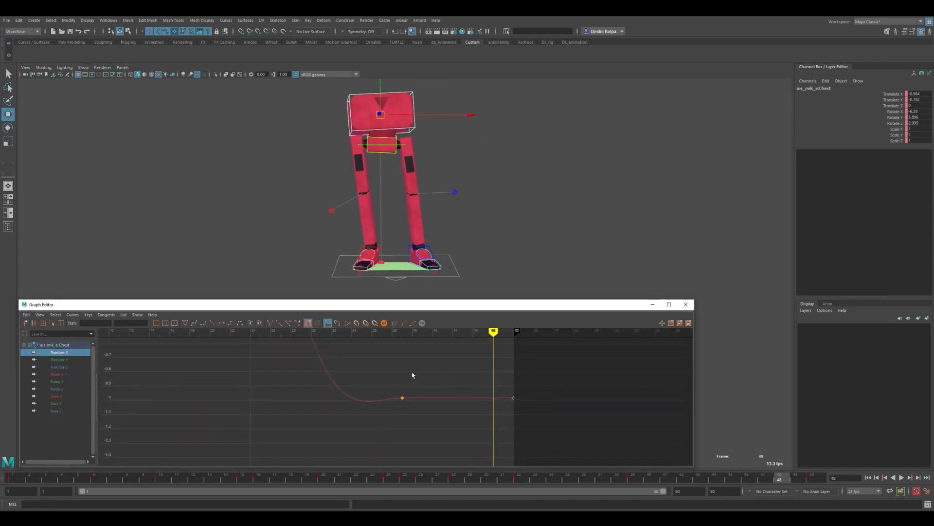
{"action": "key", "text": "comma"}
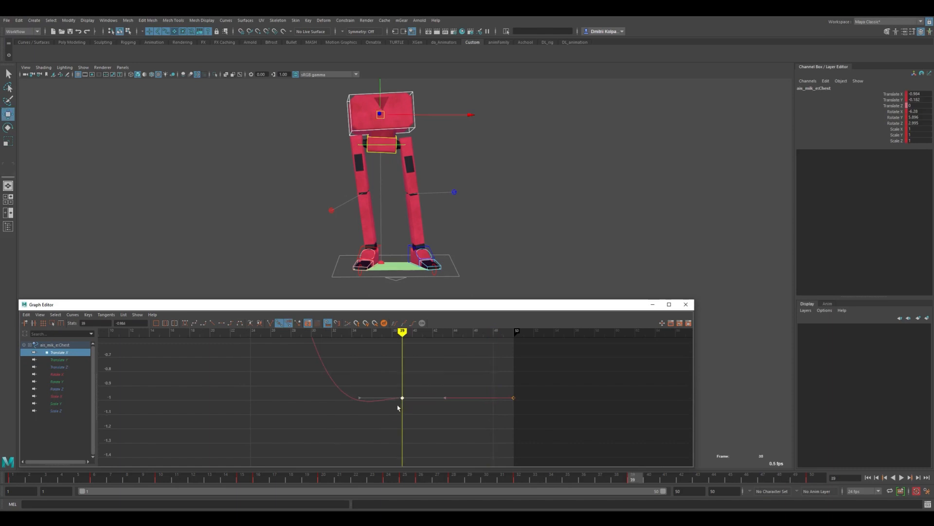
{"action": "middle_click_drag", "start_coordinate": [393, 383], "coordinate": [393, 377], "text": "shift"}
- Set the chest's Translate X key at frame 39 to about -0.89 and reshape the curve's tangents around frames 28 and 39
{"action": "middle_click_drag", "start_coordinate": [437, 404], "coordinate": [437, 409]}
{"action": "left_click", "coordinate": [402, 387]}
{"action": "middle_click_drag", "start_coordinate": [401, 383], "coordinate": [405, 428], "text": "shift"}
{"action": "right_click_drag", "start_coordinate": [405, 428], "coordinate": [400, 395], "text": "alt+shift"}
{"action": "left_click_drag", "start_coordinate": [310, 372], "coordinate": [365, 399]}
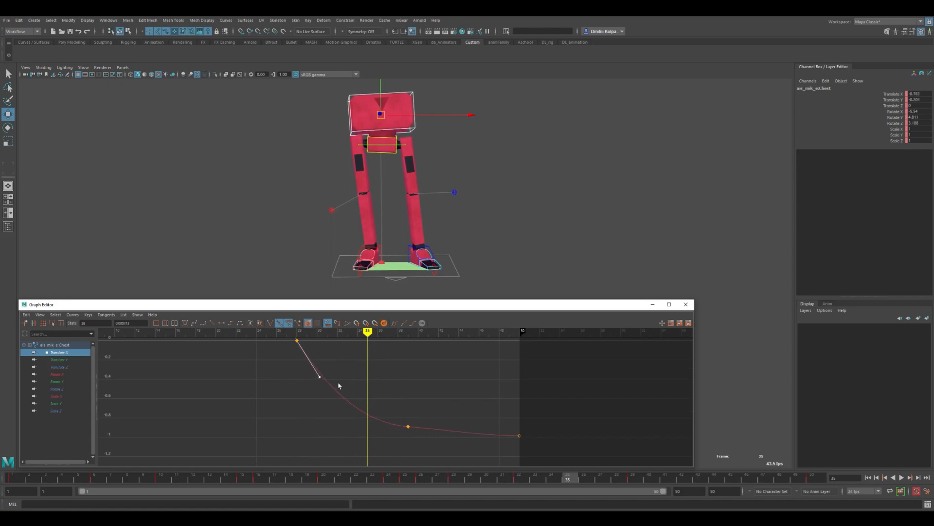
- Refine the chest's Translate X tangents at frames 39 and 50, lower the frame 39 key slightly and scrub the ending
{"action": "middle_click_drag", "start_coordinate": [460, 443], "coordinate": [419, 403], "text": "alt"}
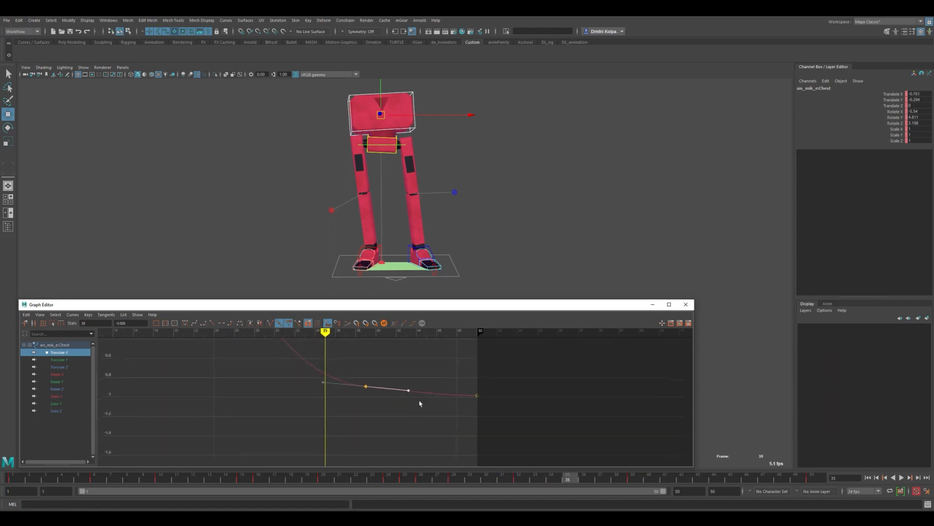
{"action": "right_click_drag", "start_coordinate": [419, 402], "coordinate": [429, 348], "text": "alt+shift"}
{"action": "middle_click_drag", "start_coordinate": [428, 386], "coordinate": [423, 445], "text": "alt"}
{"action": "middle_click_drag", "start_coordinate": [521, 432], "coordinate": [523, 441]}
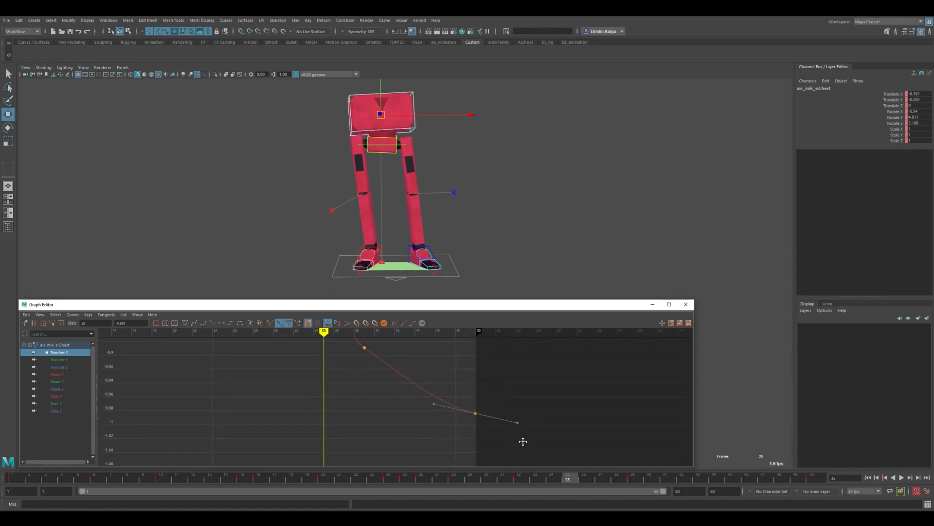
{"action": "middle_click_drag", "start_coordinate": [369, 355], "coordinate": [369, 366], "text": "shift"}
{"action": "left_click_drag", "start_coordinate": [505, 387], "coordinate": [457, 450]}
{"action": "left_click_drag", "start_coordinate": [469, 379], "coordinate": [443, 417]}
{"action": "key", "text": "k"}
{"action": "left_click_drag", "start_coordinate": [376, 374], "coordinate": [438, 389]}
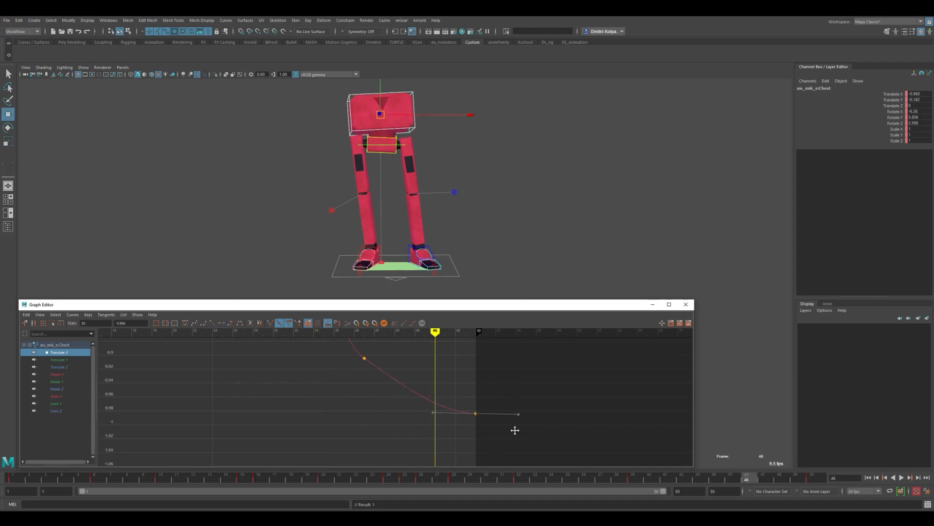
- Frame the chest's Translate X curve and scrub the last frames to check how the motion settles
{"action": "left_click", "coordinate": [385, 403]}
{"action": "key", "text": "f"}
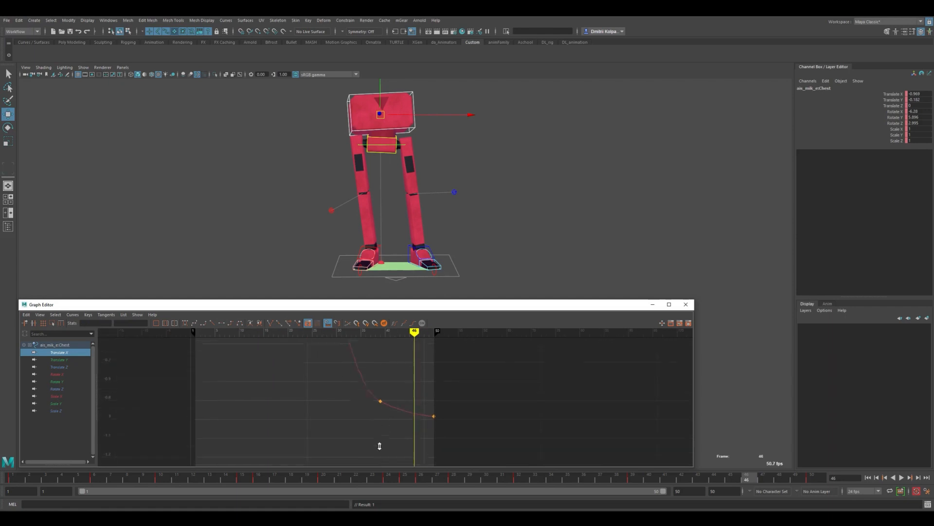
{"action": "key", "text": "k"}
{"action": "left_click_drag", "start_coordinate": [380, 448], "coordinate": [407, 387]}
{"action": "left_click_drag", "start_coordinate": [461, 396], "coordinate": [432, 424]}
{"action": "key", "text": "k"}
{"action": "left_click_drag", "start_coordinate": [432, 423], "coordinate": [382, 410]}
- Raise the chest's Translate X key at frame 39 to about -0.641 and reshape the tangents leading toward frame 50
{"action": "left_click", "coordinate": [380, 412]}
{"action": "key", "text": "k"}
{"action": "middle_click_drag", "start_coordinate": [381, 409], "coordinate": [406, 409], "text": "shift"}
{"action": "left_click_drag", "start_coordinate": [460, 397], "coordinate": [431, 423]}
{"action": "left_click_drag", "start_coordinate": [462, 401], "coordinate": [464, 425]}
{"action": "middle_click_drag", "start_coordinate": [464, 428], "coordinate": [465, 439]}
{"action": "middle_click_drag", "start_coordinate": [377, 360], "coordinate": [400, 413], "text": "alt"}
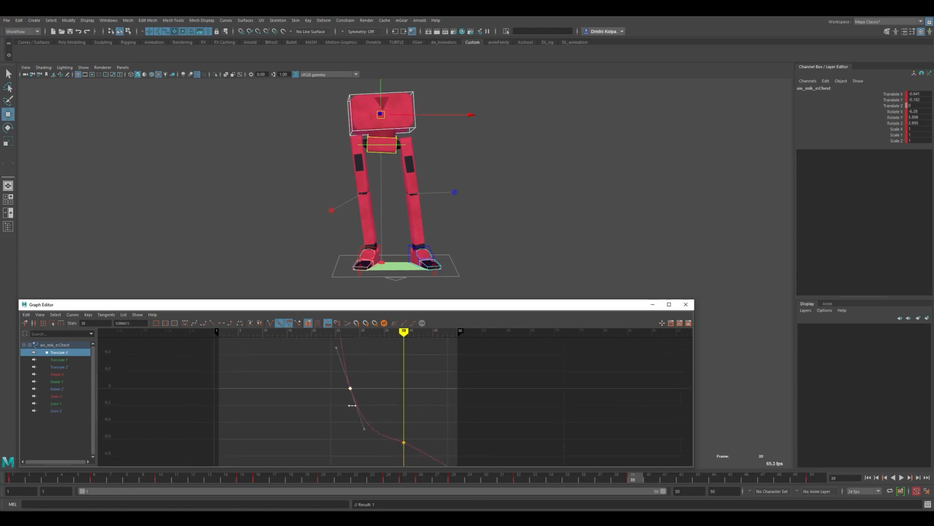
- Raise the chest's Translate X key at frame 28 to about 0.277 and adjust its outgoing tangent for a smoother drop
{"action": "left_click", "coordinate": [352, 406]}
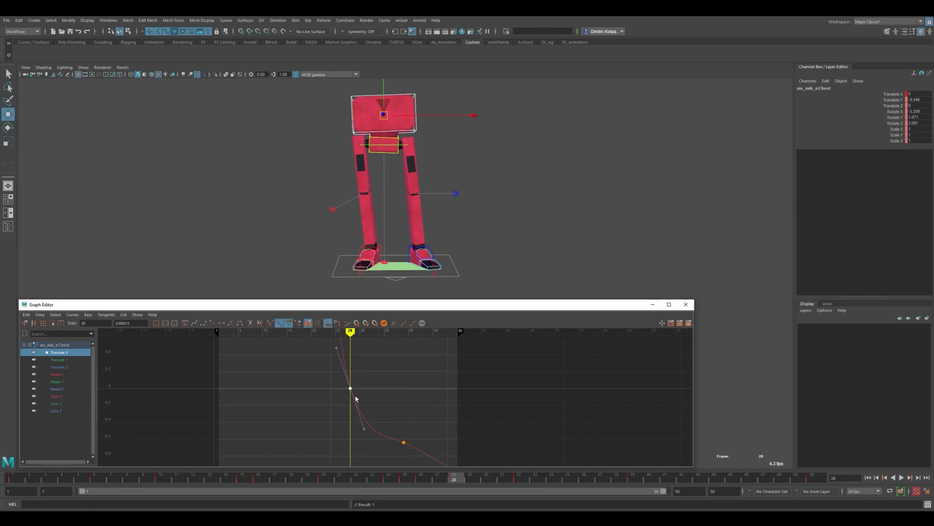
{"action": "middle_click_drag", "start_coordinate": [355, 394], "coordinate": [353, 366], "text": "shift"}
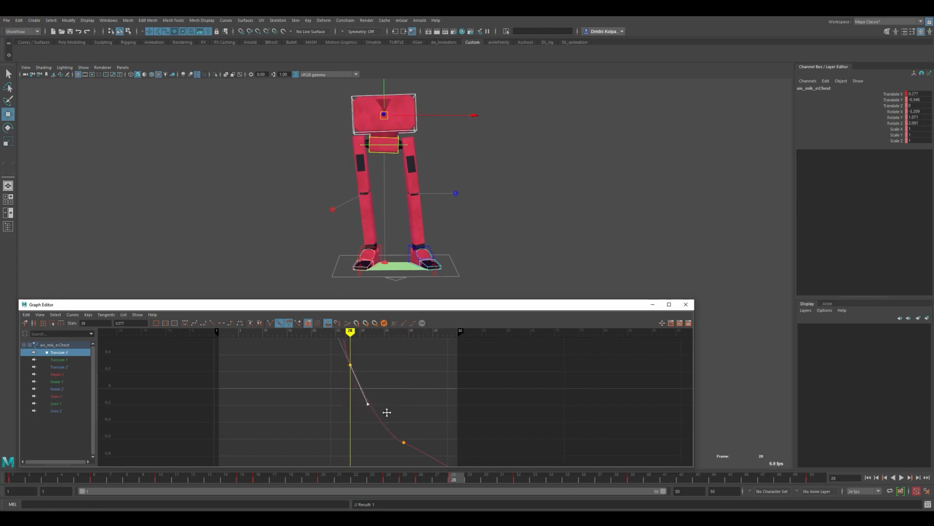
{"action": "left_click_drag", "start_coordinate": [392, 466], "coordinate": [392, 464]}
{"action": "middle_click_drag", "start_coordinate": [445, 454], "coordinate": [438, 420], "text": "alt"}
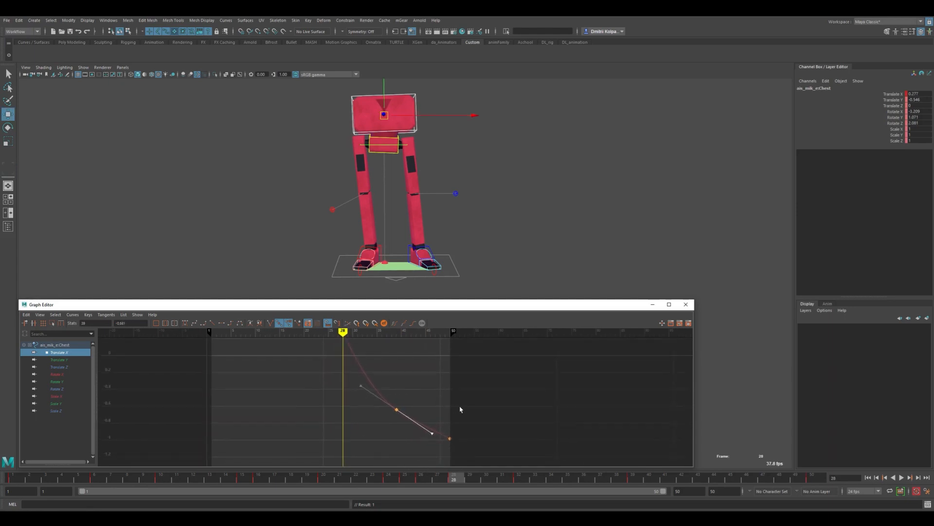
- Lower the chest's Translate X key at frame 39 to about -0.69, refine the tangents toward frame 50 and scrub the result
{"action": "left_click", "coordinate": [455, 401]}
{"action": "left_click", "coordinate": [400, 395]}
{"action": "left_click_drag", "start_coordinate": [405, 416], "coordinate": [372, 399]}
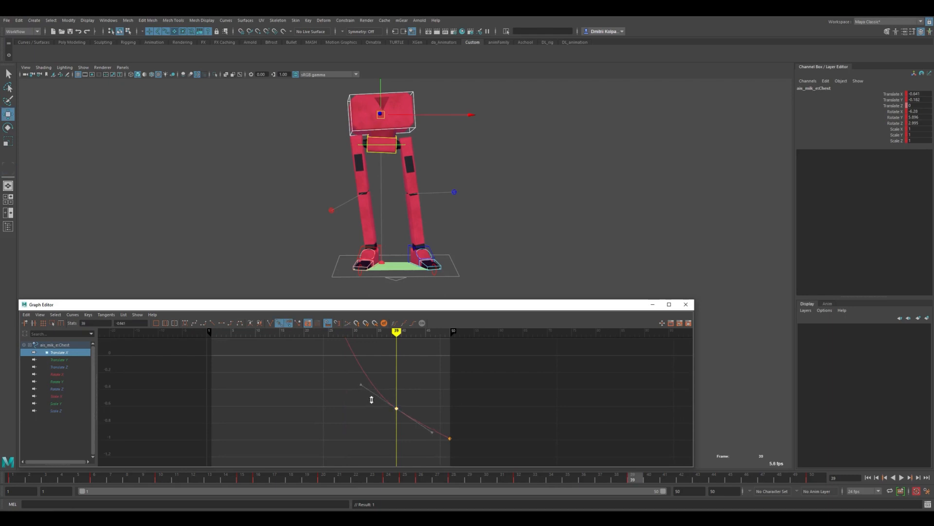
{"action": "middle_click_drag", "start_coordinate": [371, 399], "coordinate": [371, 395], "text": "shift"}
{"action": "key", "text": "k"}
{"action": "left_click_drag", "start_coordinate": [414, 422], "coordinate": [387, 393]}
{"action": "middle_click_drag", "start_coordinate": [400, 415], "coordinate": [401, 426], "text": "shift"}
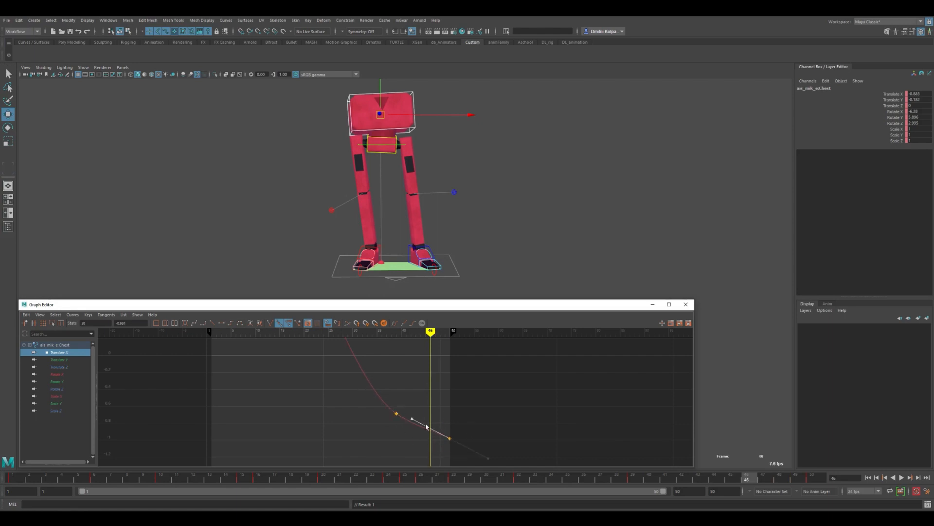
{"action": "key", "text": "k"}
{"action": "left_click_drag", "start_coordinate": [313, 402], "coordinate": [435, 412]}
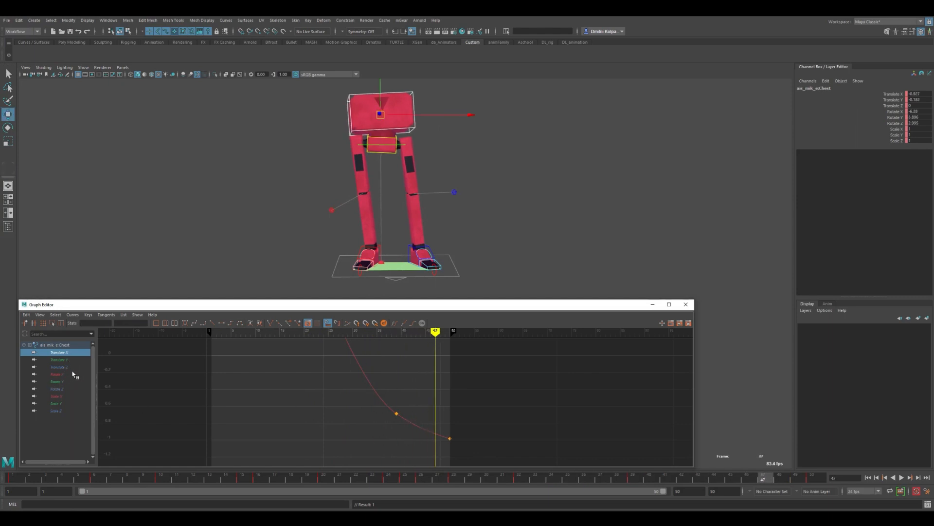
- Isolate the chest's Rotate Z curve and adjust the tangent at frame 25 to remove the overshoot before frame 39
{"action": "left_click", "coordinate": [63, 389]}
{"action": "middle_click_drag", "start_coordinate": [410, 378], "coordinate": [388, 412], "text": "alt"}
{"action": "right_click_drag", "start_coordinate": [388, 412], "coordinate": [388, 346], "text": "alt+shift"}
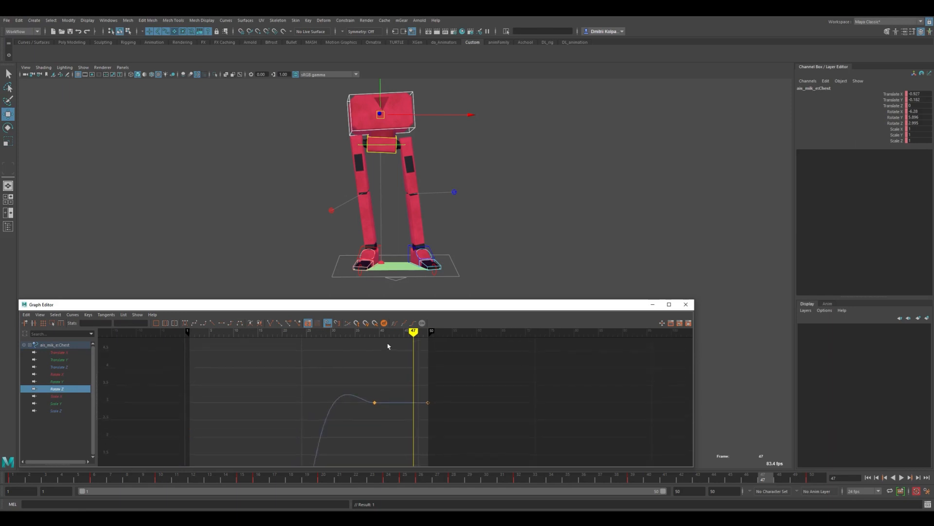
{"action": "middle_click_drag", "start_coordinate": [370, 425], "coordinate": [371, 380], "text": "alt"}
{"action": "mouse_move", "coordinate": [371, 379]}
{"action": "right_mouse_down", "text": "alt"}
{"action": "mouse_move", "coordinate": [371, 397]}
{"action": "mouse_move", "coordinate": [371, 387]}
{"action": "right_mouse_up", "text": "alt"}
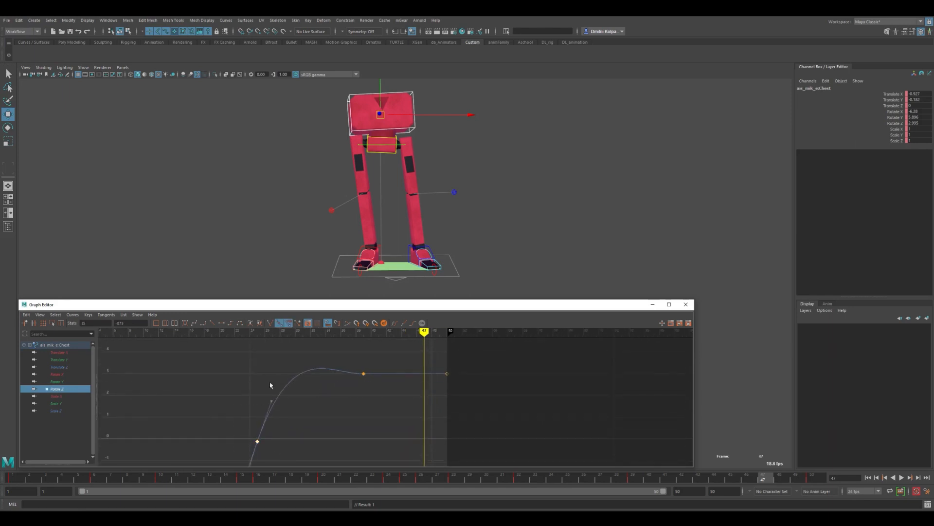
{"action": "middle_click_drag", "start_coordinate": [295, 397], "coordinate": [299, 400]}
- Raise the chest's Rotate Z key at frame 50 to about 3.1, undoing trial moves along the way
{"action": "middle_click_drag", "start_coordinate": [392, 358], "coordinate": [375, 382], "text": "alt"}
{"action": "right_click_drag", "start_coordinate": [375, 382], "coordinate": [423, 359], "text": "alt+shift"}
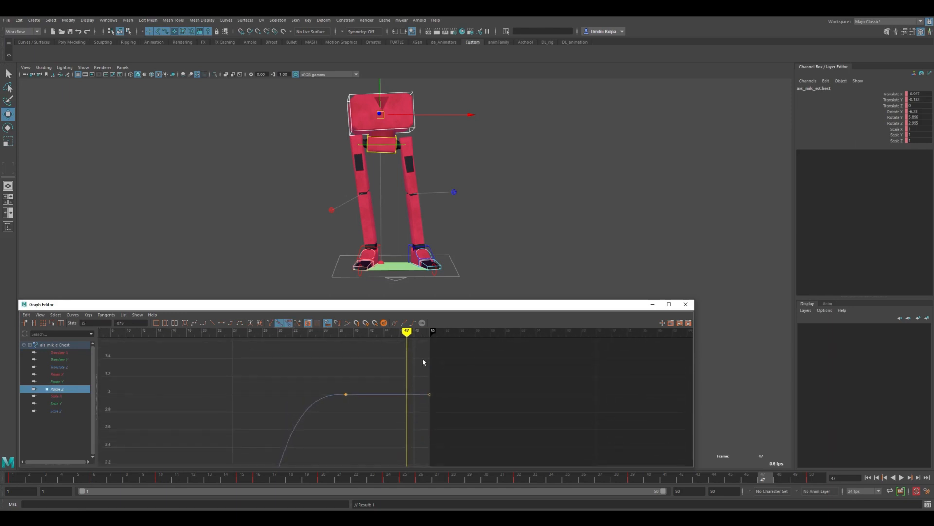
{"action": "middle_click_drag", "start_coordinate": [428, 402], "coordinate": [436, 373]}
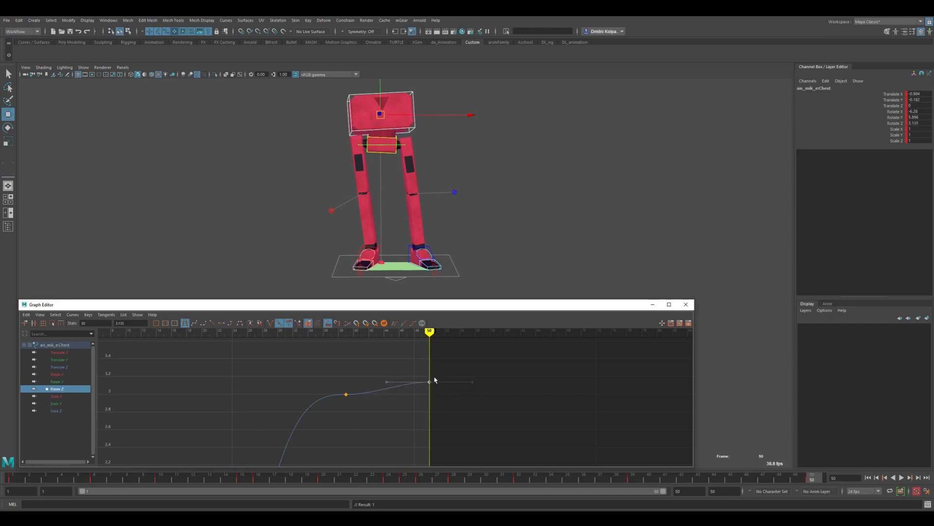
{"action": "key", "text": "ctrl+z"}
{"action": "left_click_drag", "start_coordinate": [365, 375], "coordinate": [335, 410]}
{"action": "middle_click_drag", "start_coordinate": [334, 410], "coordinate": [334, 428], "text": "shift"}
{"action": "key", "text": "ctrl+z"}
{"action": "middle_click_drag", "start_coordinate": [441, 385], "coordinate": [430, 380], "text": "shift"}
- Lower the chest's Rotate Z key at frame 39 to about 2.85 and slope the tangents for a gradual rise to frame 50
{"action": "key", "text": "k"}
{"action": "left_click", "coordinate": [346, 396]}
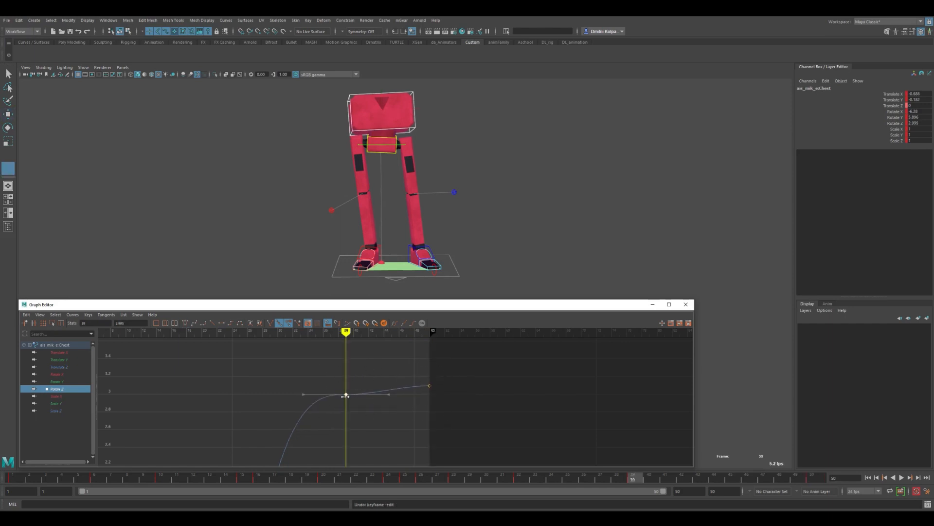
{"action": "middle_click_drag", "start_coordinate": [350, 405], "coordinate": [351, 418], "text": "shift"}
{"action": "left_click_drag", "start_coordinate": [376, 383], "coordinate": [395, 414]}
{"action": "middle_click_drag", "start_coordinate": [388, 400], "coordinate": [384, 384]}
{"action": "left_click_drag", "start_coordinate": [405, 372], "coordinate": [450, 413]}
{"action": "left_click_drag", "start_coordinate": [411, 361], "coordinate": [401, 395]}
{"action": "middle_click_drag", "start_coordinate": [400, 397], "coordinate": [414, 370]}
- Adjust the outgoing tangent of the chest's Rotate Z key at frame 25 and scrub the animation through to the settle
{"action": "right_click_drag", "start_coordinate": [414, 371], "coordinate": [317, 425], "text": "alt+shift"}
{"action": "middle_click_drag", "start_coordinate": [317, 425], "coordinate": [340, 372], "text": "alt"}
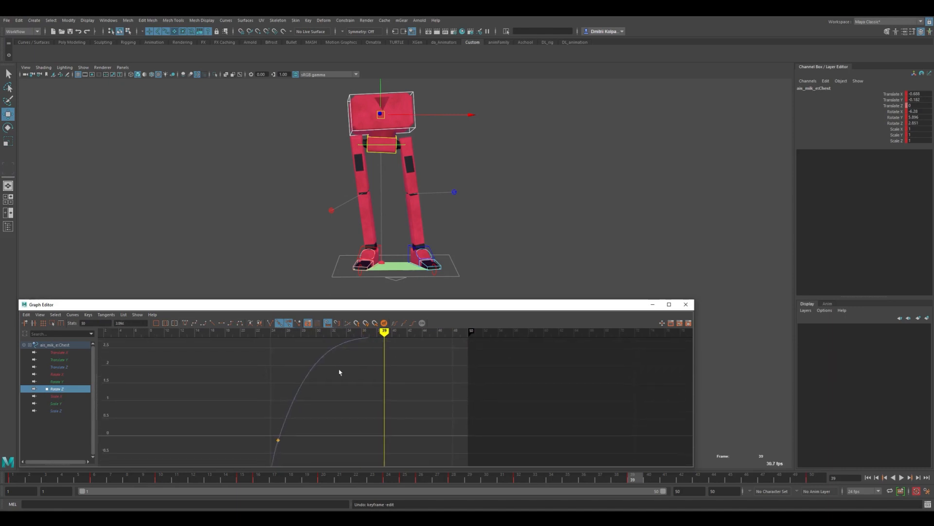
{"action": "middle_click_drag", "start_coordinate": [294, 403], "coordinate": [277, 434], "text": "alt"}
{"action": "left_click_drag", "start_coordinate": [258, 426], "coordinate": [284, 450]}
{"action": "middle_click_drag", "start_coordinate": [295, 417], "coordinate": [314, 424]}
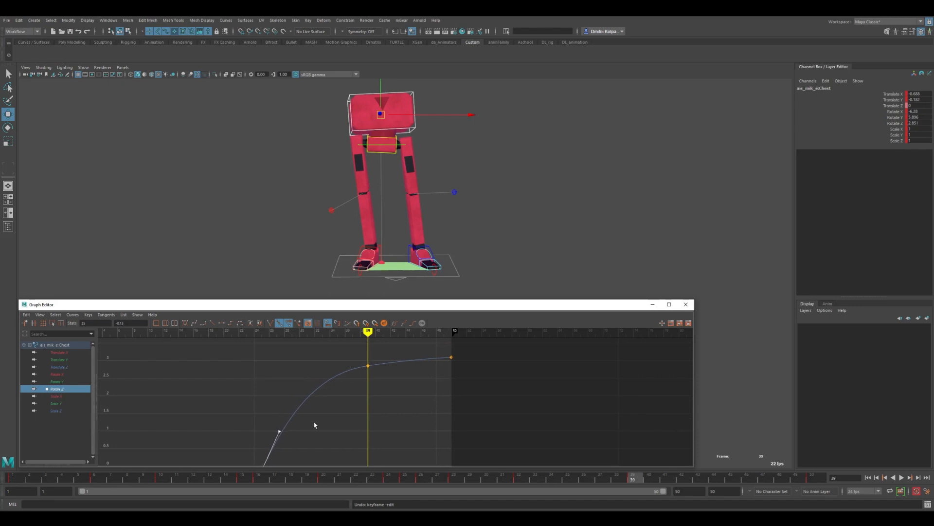
{"action": "left_click", "coordinate": [181, 397]}
{"action": "key", "text": "k"}
{"action": "left_click_drag", "start_coordinate": [176, 397], "coordinate": [388, 397]}
- Isolate the chest's Rotate Y curve, lower its key at frame 39 and slope the tangent to ease into frame 50
{"action": "left_click", "coordinate": [59, 381]}
{"action": "middle_click_drag", "start_coordinate": [410, 375], "coordinate": [402, 375], "text": "alt"}
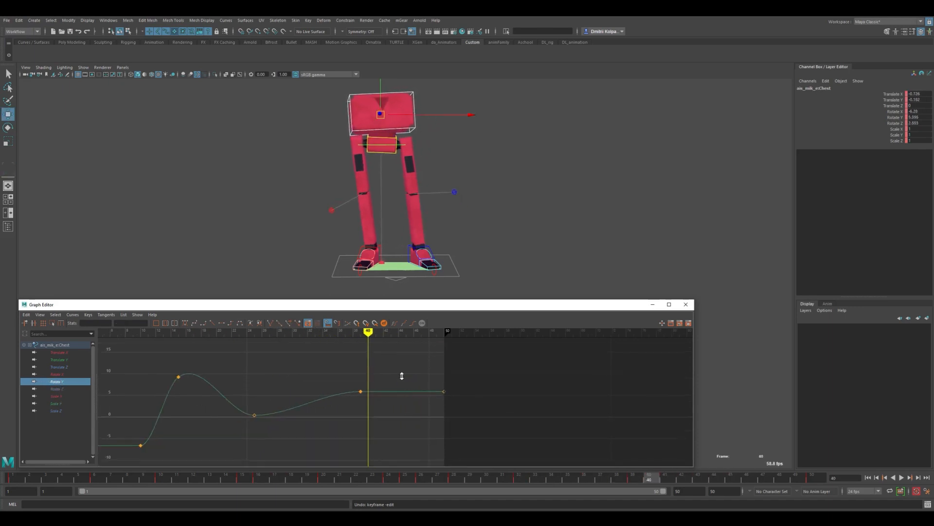
{"action": "right_click_drag", "start_coordinate": [402, 375], "coordinate": [371, 344], "text": "alt+shift"}
{"action": "middle_click_drag", "start_coordinate": [371, 345], "coordinate": [359, 384], "text": "alt"}
{"action": "middle_click_drag", "start_coordinate": [350, 417], "coordinate": [387, 405]}
{"action": "left_click", "coordinate": [379, 399]}
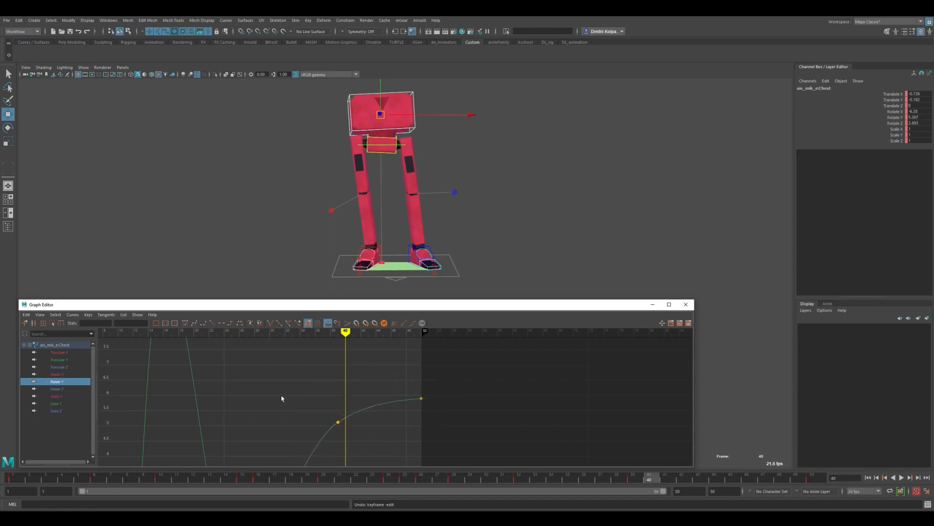
{"action": "left_click_drag", "start_coordinate": [328, 411], "coordinate": [344, 426]}
{"action": "middle_click_drag", "start_coordinate": [345, 417], "coordinate": [345, 422]}
{"action": "mouse_move", "coordinate": [323, 424]}
{"action": "left_mouse_down"}
{"action": "mouse_move", "coordinate": [285, 421]}
{"action": "mouse_move", "coordinate": [375, 416]}
{"action": "mouse_move", "coordinate": [360, 412]}
{"action": "mouse_move", "coordinate": [370, 409]}
{"action": "left_mouse_up"}
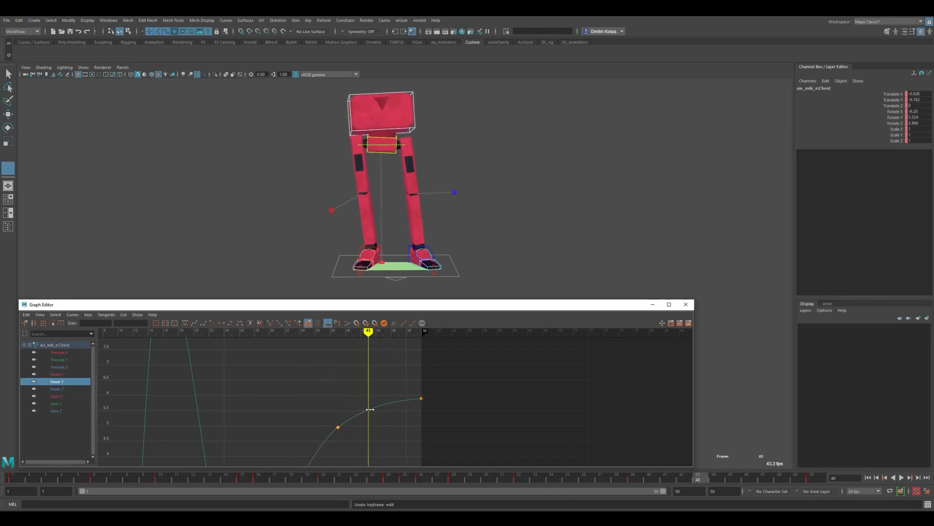
{"action": "key", "text": "w"}
- Isolate the chest's Rotate X curve, raise its key at frame 39 and shape the tangents for a gradual settle to frame 50
{"action": "left_click", "coordinate": [57, 374]}
{"action": "key", "text": "f"}
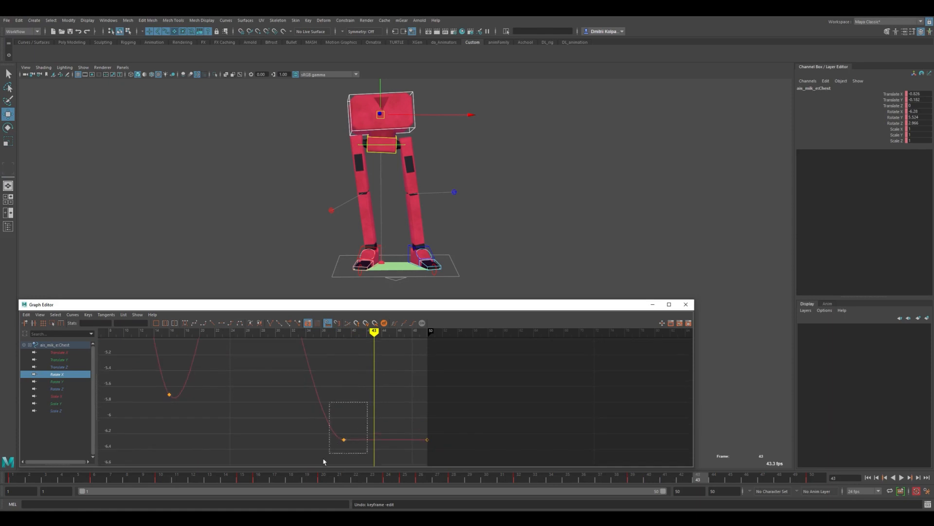
{"action": "left_click_drag", "start_coordinate": [324, 462], "coordinate": [323, 461]}
{"action": "middle_click_drag", "start_coordinate": [298, 405], "coordinate": [303, 366], "text": "shift"}
{"action": "left_click_drag", "start_coordinate": [398, 393], "coordinate": [365, 439]}
{"action": "middle_click_drag", "start_coordinate": [373, 425], "coordinate": [371, 459]}
{"action": "left_click_drag", "start_coordinate": [408, 428], "coordinate": [452, 462]}
{"action": "middle_click_drag", "start_coordinate": [303, 433], "coordinate": [316, 401], "text": "shift"}
{"action": "left_click_drag", "start_coordinate": [289, 373], "coordinate": [420, 419]}
- Select the root control, isolate its Translate X curve and raise the key at frame 39
{"action": "left_click", "coordinate": [391, 153]}
{"action": "left_click", "coordinate": [398, 146]}
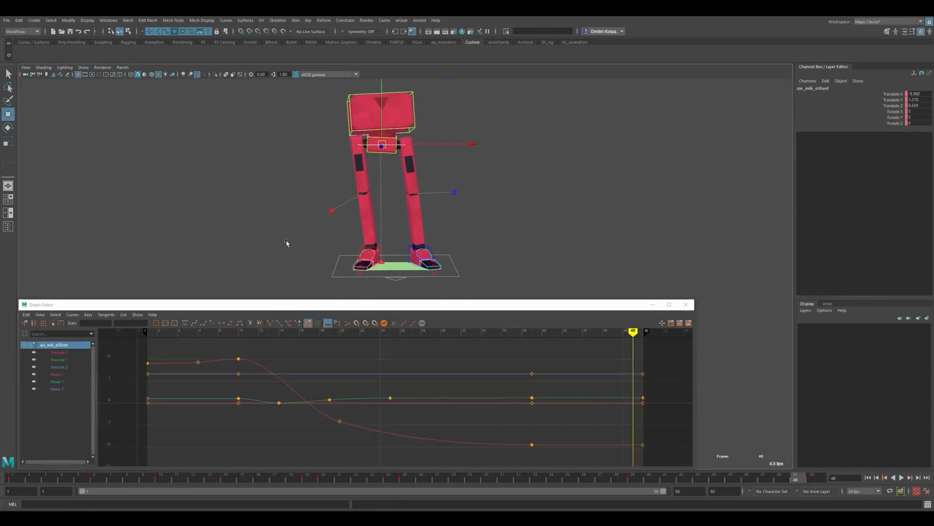
{"action": "left_click", "coordinate": [59, 359]}
{"action": "key", "text": "f"}
{"action": "left_click", "coordinate": [66, 354]}
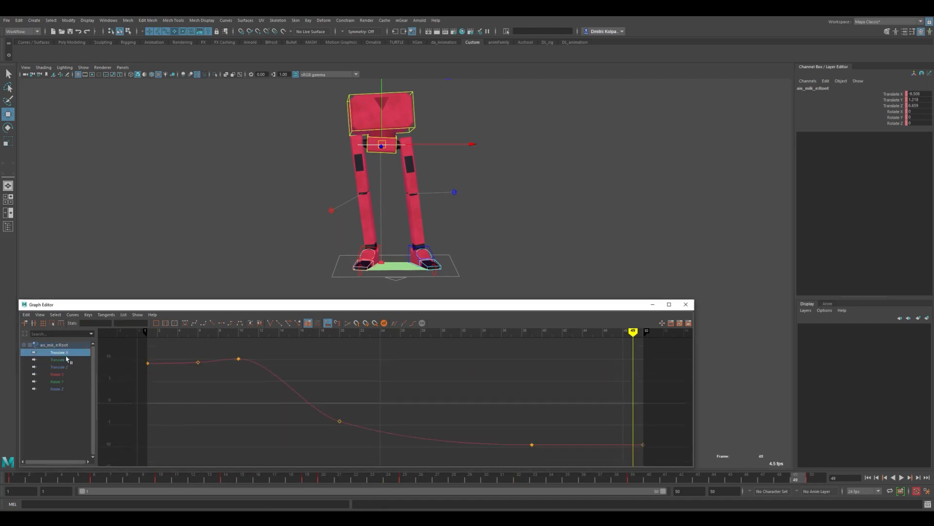
{"action": "middle_click_drag", "start_coordinate": [521, 402], "coordinate": [419, 330], "text": "alt"}
{"action": "right_click_drag", "start_coordinate": [419, 335], "coordinate": [454, 407], "text": "alt+shift"}
{"action": "middle_click_drag", "start_coordinate": [448, 431], "coordinate": [410, 392], "text": "alt"}
{"action": "right_click_drag", "start_coordinate": [411, 392], "coordinate": [424, 371], "text": "alt+shift"}
{"action": "middle_click_drag", "start_coordinate": [423, 370], "coordinate": [417, 401], "text": "alt"}
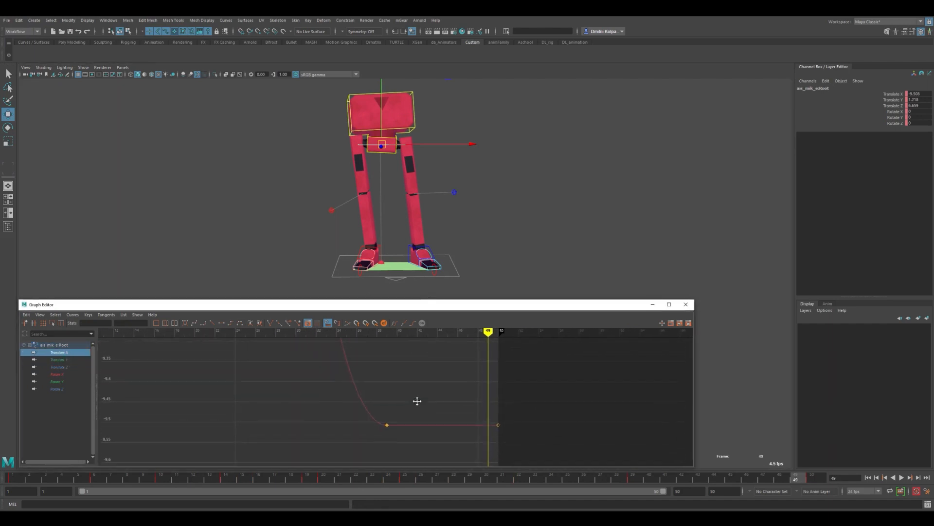
{"action": "left_click_drag", "start_coordinate": [404, 414], "coordinate": [369, 439]}
{"action": "middle_click_drag", "start_coordinate": [337, 411], "coordinate": [339, 371]}
- Bring the root's Translate X key at frame 39 to about -9.4, slope its tangent toward frame 50 and scrub the ending
{"action": "middle_click_drag", "start_coordinate": [421, 406], "coordinate": [422, 420]}
{"action": "left_click_drag", "start_coordinate": [422, 381], "coordinate": [370, 415]}
{"action": "middle_click_drag", "start_coordinate": [319, 372], "coordinate": [319, 347], "text": "shift"}
{"action": "left_click_drag", "start_coordinate": [442, 377], "coordinate": [413, 404]}
{"action": "middle_click_drag", "start_coordinate": [404, 409], "coordinate": [413, 427]}
{"action": "key", "text": "k"}
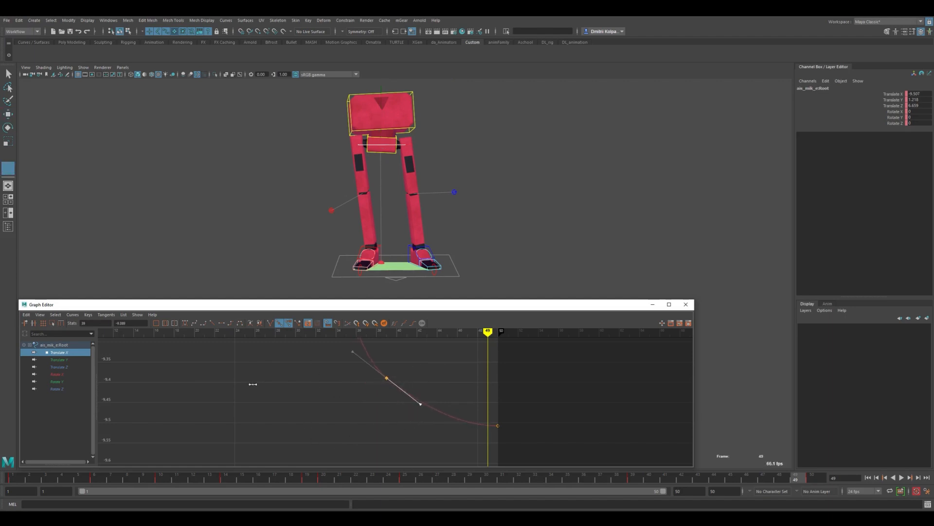
{"action": "left_click_drag", "start_coordinate": [413, 426], "coordinate": [447, 405]}
{"action": "key", "text": "w"}
- Select the hips control and offset the frame 39 keys of its Rotate X and Rotate Y curves to ease gradually into frame 50
{"action": "left_click", "coordinate": [395, 152]}
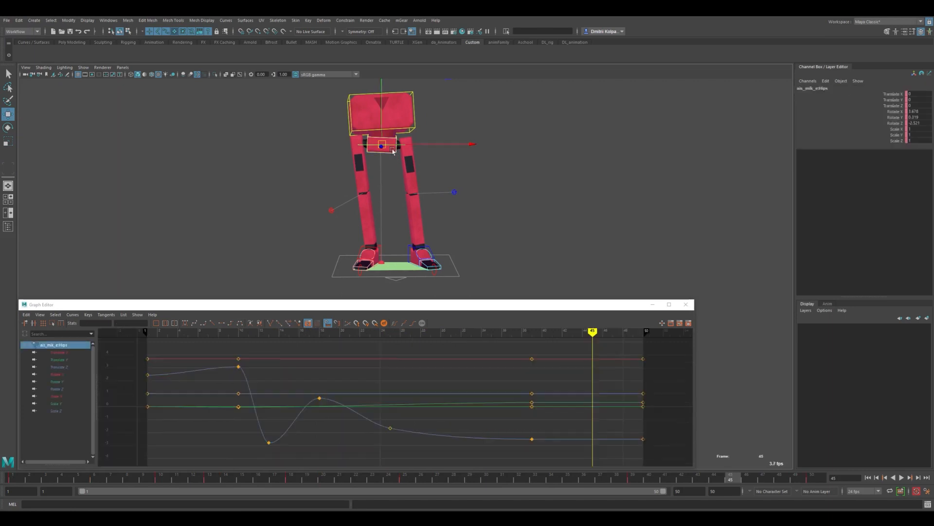
{"action": "left_click", "coordinate": [64, 374]}
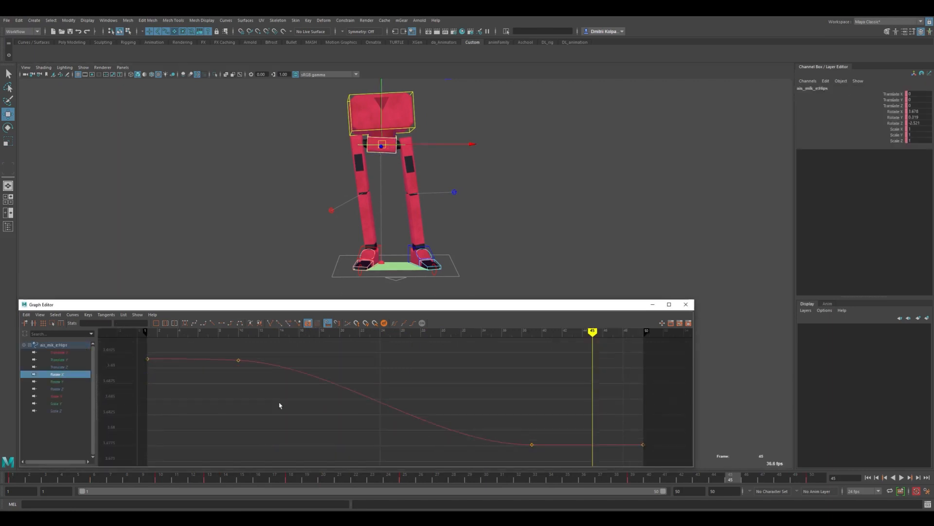
{"action": "left_click_drag", "start_coordinate": [490, 392], "coordinate": [423, 443]}
{"action": "mouse_move", "coordinate": [380, 373]}
{"action": "middle_mouse_down"}
{"action": "mouse_move", "coordinate": [380, 363]}
{"action": "mouse_move", "coordinate": [388, 369]}
{"action": "middle_mouse_up"}
{"action": "left_click", "coordinate": [55, 383]}
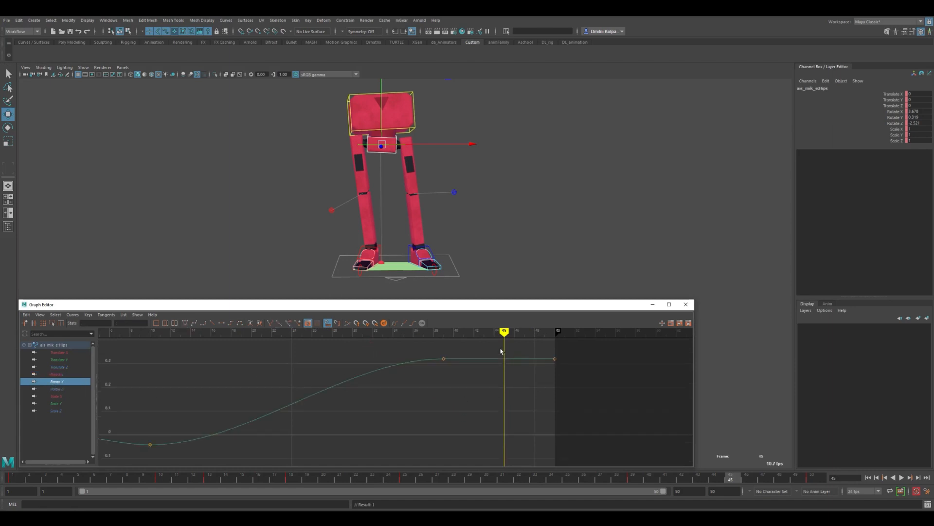
{"action": "left_click_drag", "start_coordinate": [501, 351], "coordinate": [423, 382]}
{"action": "middle_click_drag", "start_coordinate": [417, 381], "coordinate": [419, 391]}
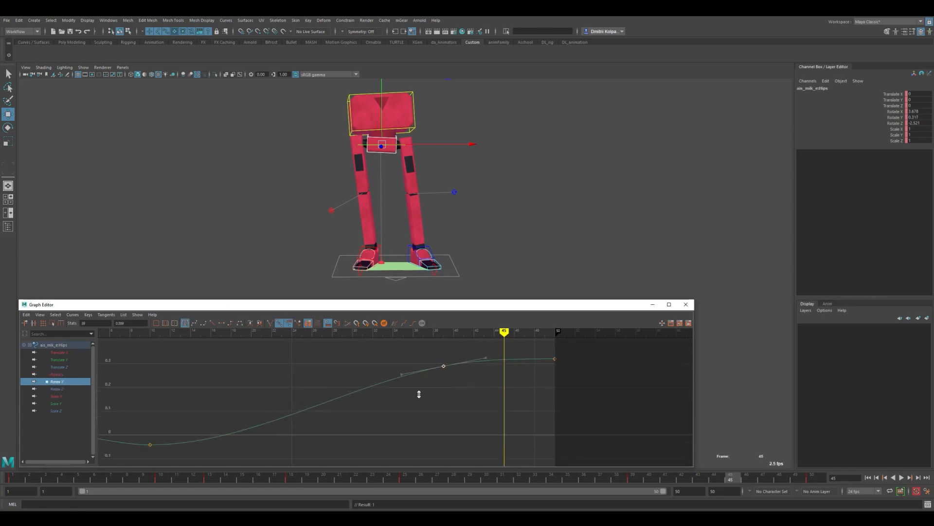
- Isolate the hips' Rotate Z curve, raise its frame 39 key to about -2.45, slope the tangents toward frame 50 and scrub the ending
{"action": "left_click", "coordinate": [61, 390]}
{"action": "left_click_drag", "start_coordinate": [481, 411], "coordinate": [424, 448]}
{"action": "right_click_drag", "start_coordinate": [409, 441], "coordinate": [407, 413], "text": "alt+shift"}
{"action": "middle_click_drag", "start_coordinate": [407, 413], "coordinate": [387, 235], "text": "alt"}
{"action": "middle_click_drag", "start_coordinate": [397, 388], "coordinate": [397, 380], "text": "shift"}
{"action": "left_click_drag", "start_coordinate": [472, 383], "coordinate": [461, 414]}
{"action": "middle_click_drag", "start_coordinate": [471, 419], "coordinate": [475, 428]}
{"action": "left_click_drag", "start_coordinate": [492, 381], "coordinate": [560, 438]}
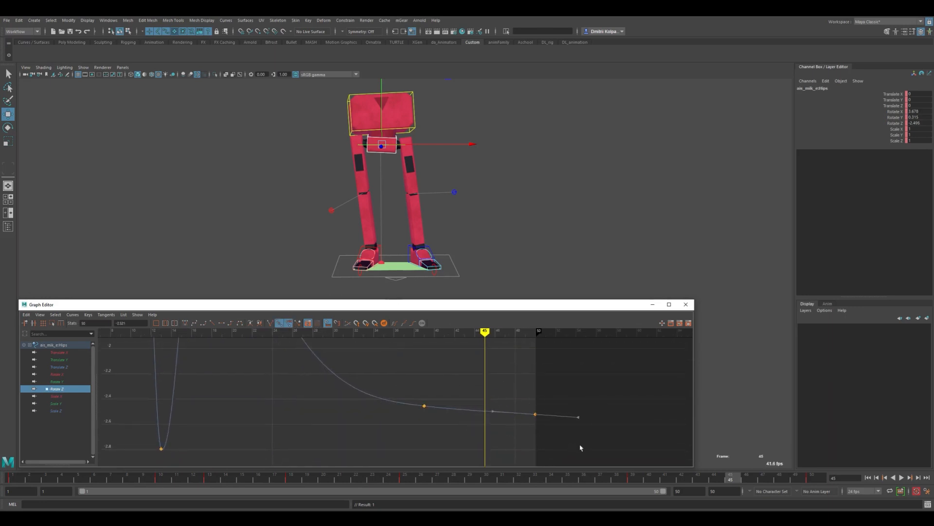
{"action": "left_click", "coordinate": [580, 447]}
{"action": "key", "text": "k"}
{"action": "left_click_drag", "start_coordinate": [231, 388], "coordinate": [518, 422]}
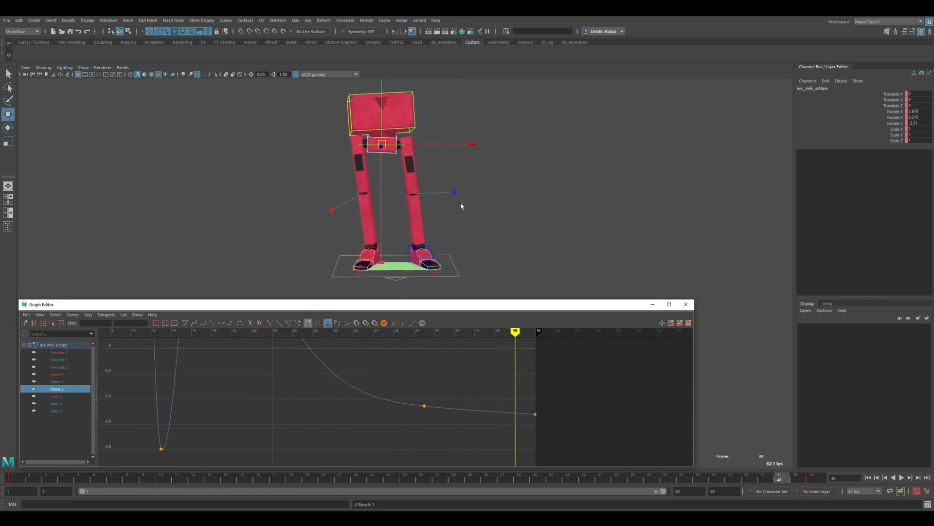
- Select the robot's main control and turn its Balance Plane attribute off
{"action": "key", "text": "alt+1"}
{"action": "key", "text": "alt+1"}
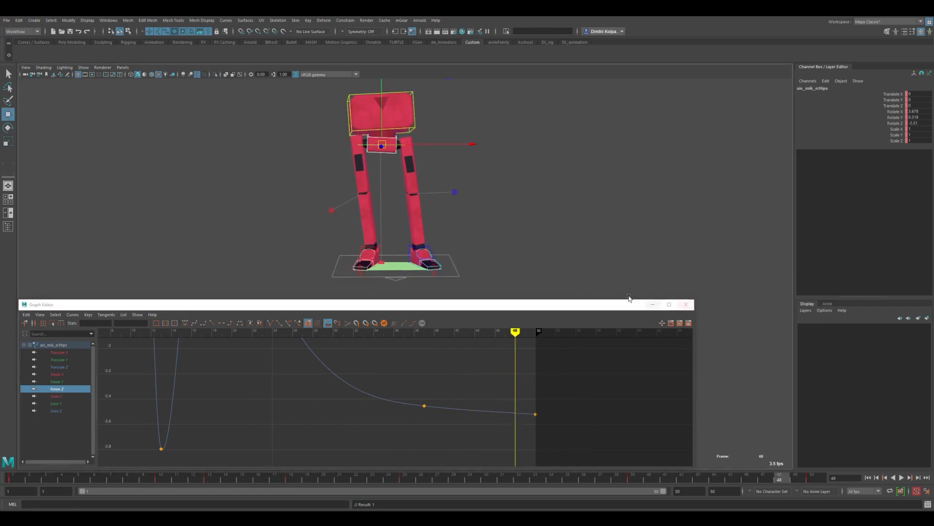
{"action": "left_click", "coordinate": [453, 259]}
{"action": "left_click", "coordinate": [891, 240]}
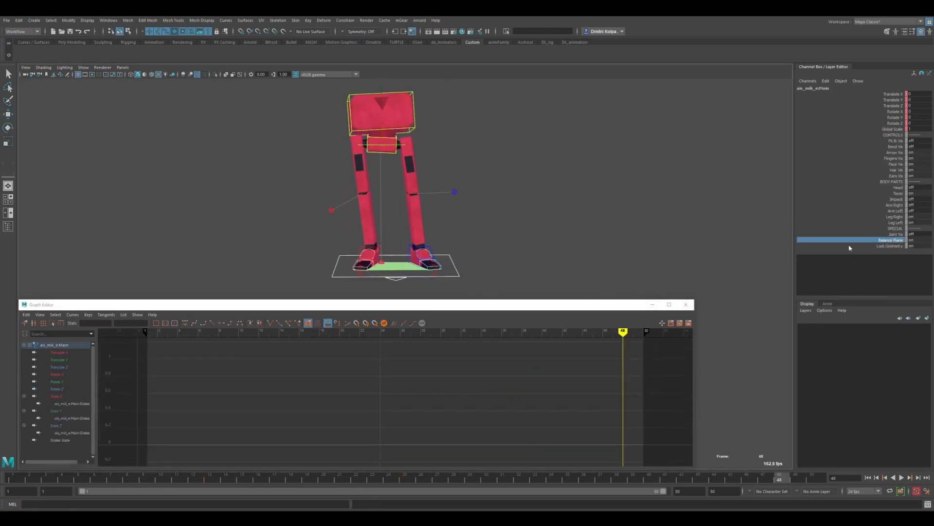
{"action": "middle_click_drag", "start_coordinate": [467, 248], "coordinate": [446, 249]}
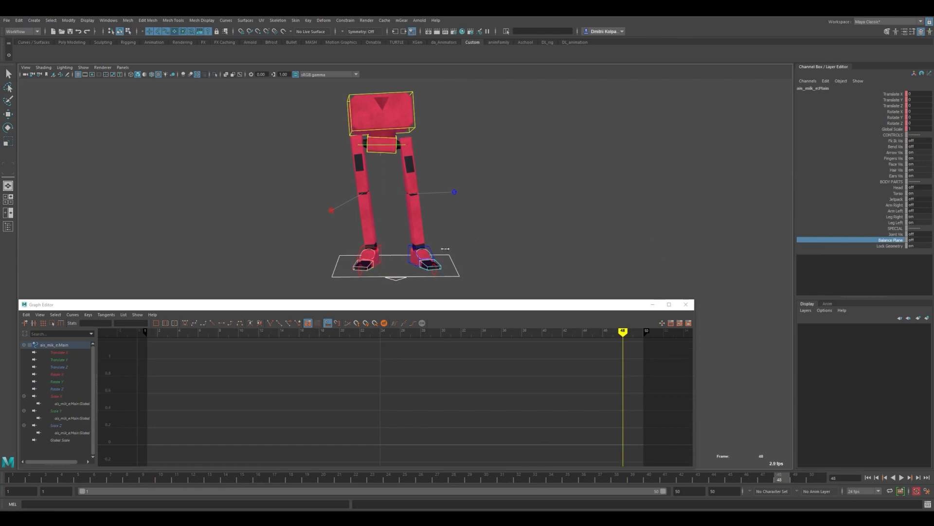
- Close the Graph Editor and hide NURBS curves in the viewport so only the robot's geometry is displayed
{"action": "left_click", "coordinate": [691, 306]}
{"action": "middle_click_drag", "start_coordinate": [528, 293], "coordinate": [517, 370], "text": "alt"}
{"action": "right_click_drag", "start_coordinate": [517, 369], "coordinate": [677, 377], "text": "alt"}
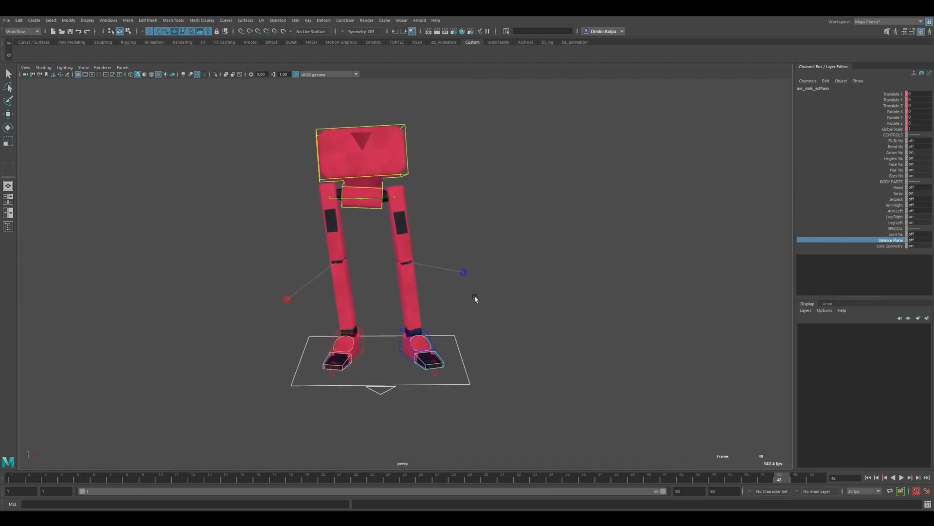
{"action": "left_click", "coordinate": [84, 68]}
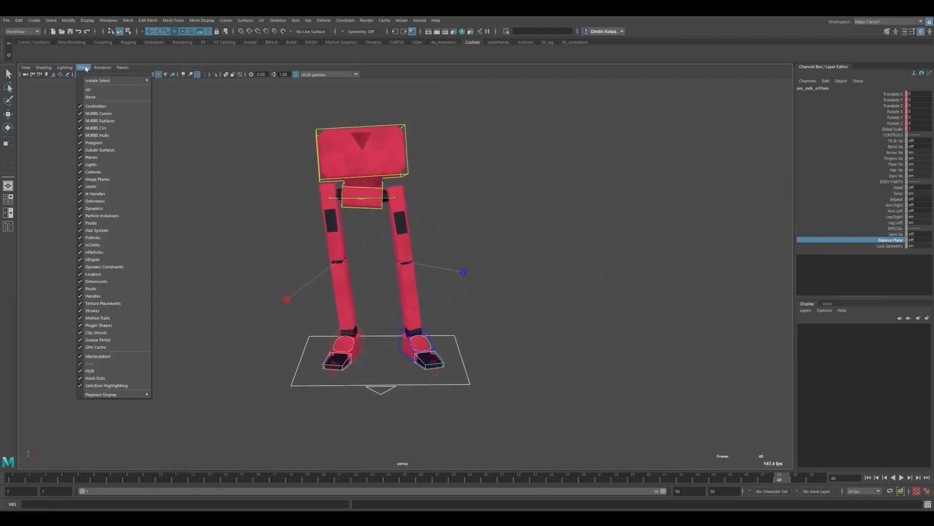
{"action": "left_click", "coordinate": [116, 114]}
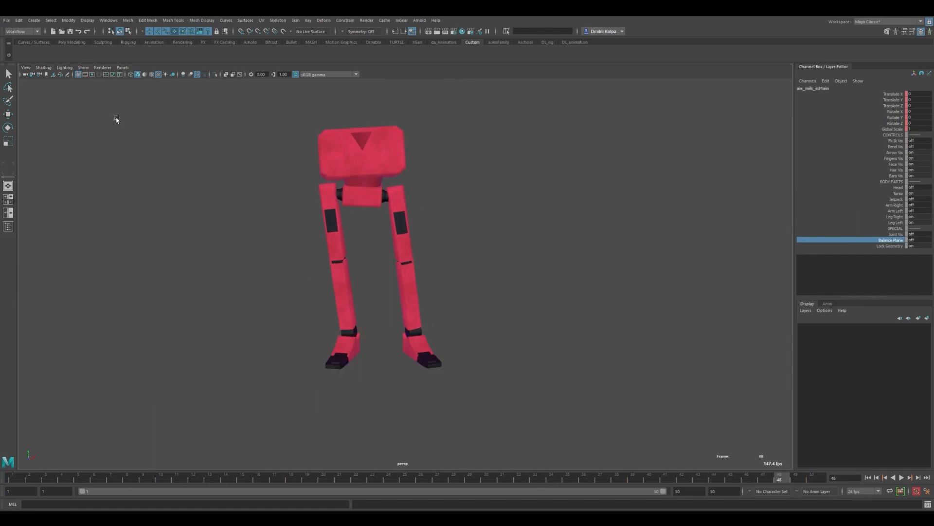
- Play the weight-shift animation from the first frame to review it without the rig controls, and stop playback
{"action": "middle_click_drag", "start_coordinate": [471, 265], "coordinate": [500, 298], "text": "alt"}
{"action": "right_click_drag", "start_coordinate": [510, 307], "coordinate": [519, 317], "text": "alt"}
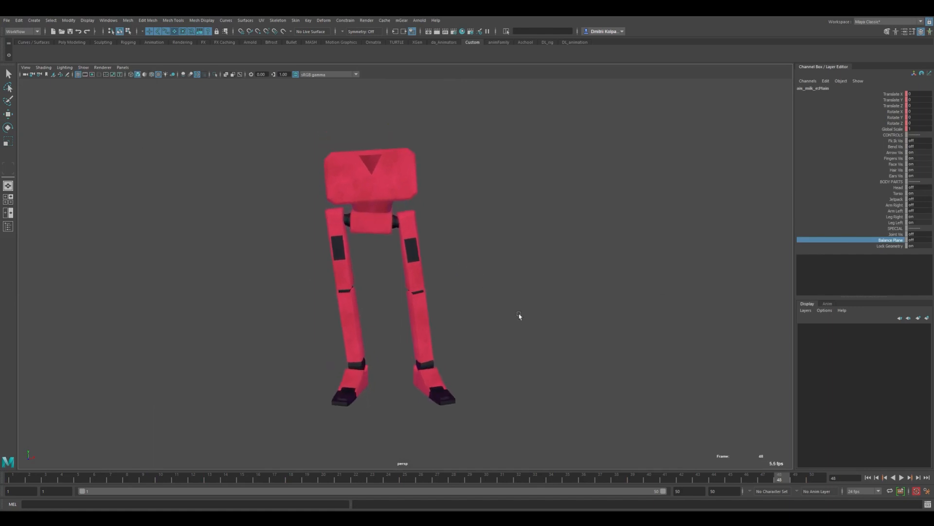
{"action": "middle_click_drag", "start_coordinate": [519, 317], "coordinate": [538, 320], "text": "alt"}
{"action": "left_click_drag", "start_coordinate": [539, 320], "coordinate": [534, 313], "text": "alt"}
{"action": "middle_click_drag", "start_coordinate": [533, 313], "coordinate": [532, 303], "text": "alt"}
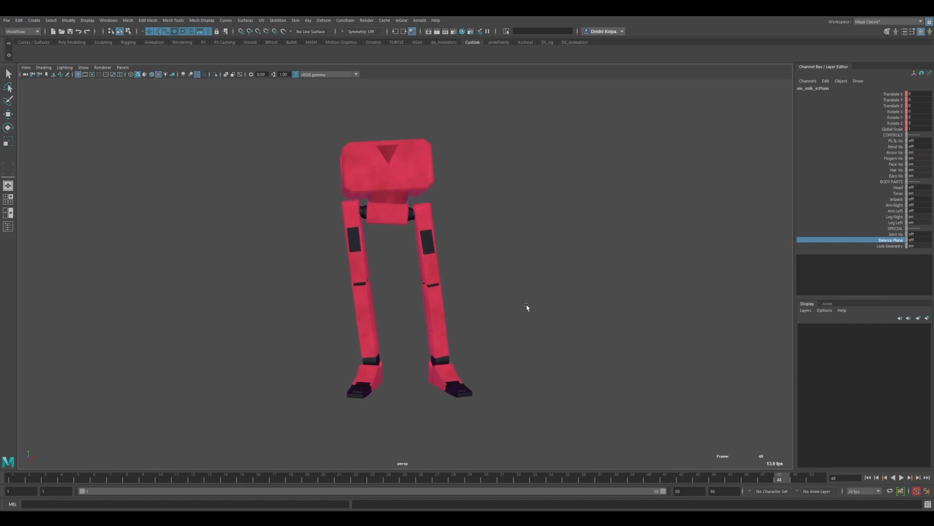
{"action": "left_click", "coordinate": [868, 477]}
{"action": "left_click", "coordinate": [902, 477]}
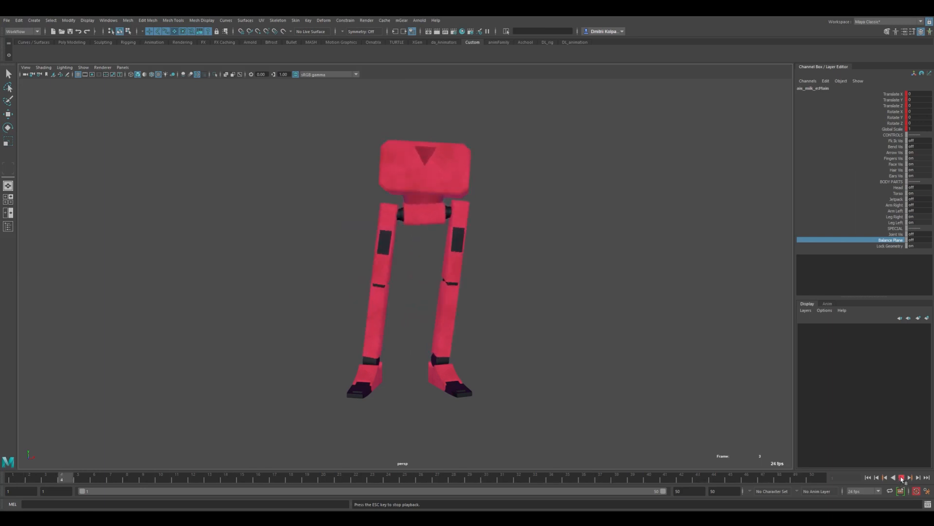
{"action": "left_click", "coordinate": [901, 477]}
- Open the playblast options, check the format and encoding, and open the QuickTime 7.7.9 for Windows download page in the browser
{"action": "right_click", "coordinate": [475, 480]}
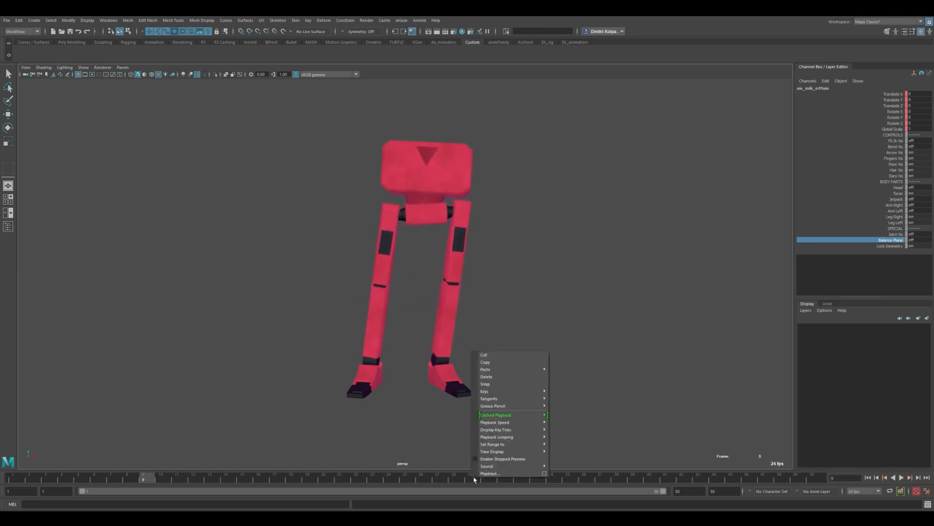
{"action": "left_click", "coordinate": [545, 473]}
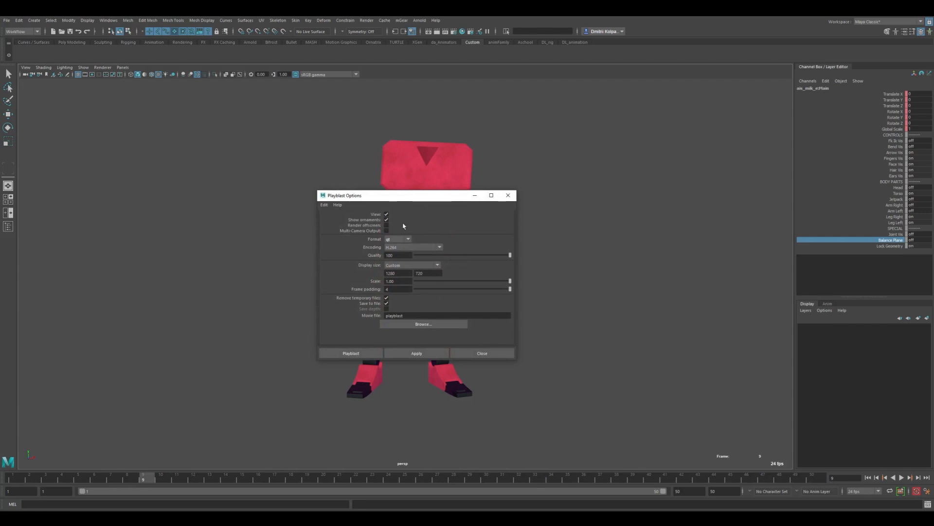
{"action": "left_click", "coordinate": [398, 240]}
{"action": "left_click", "coordinate": [397, 248]}
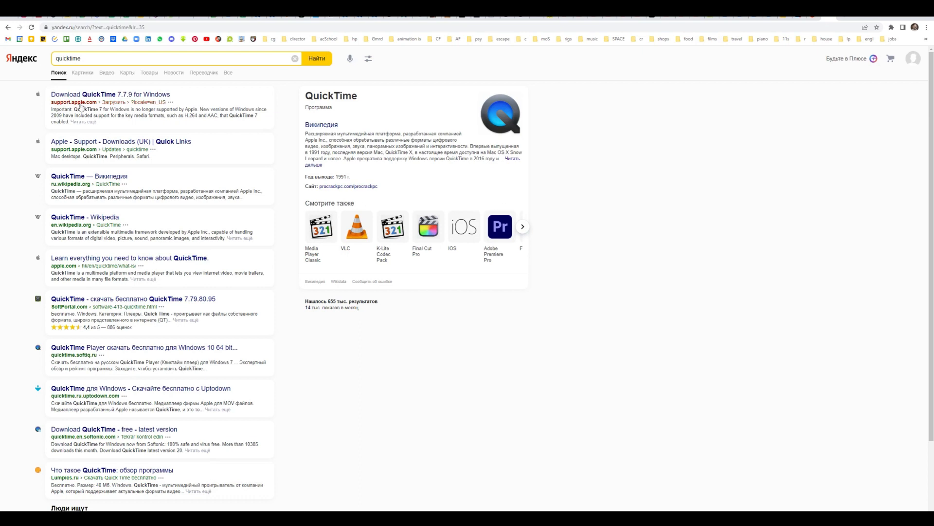
{"action": "left_click", "coordinate": [97, 98]}
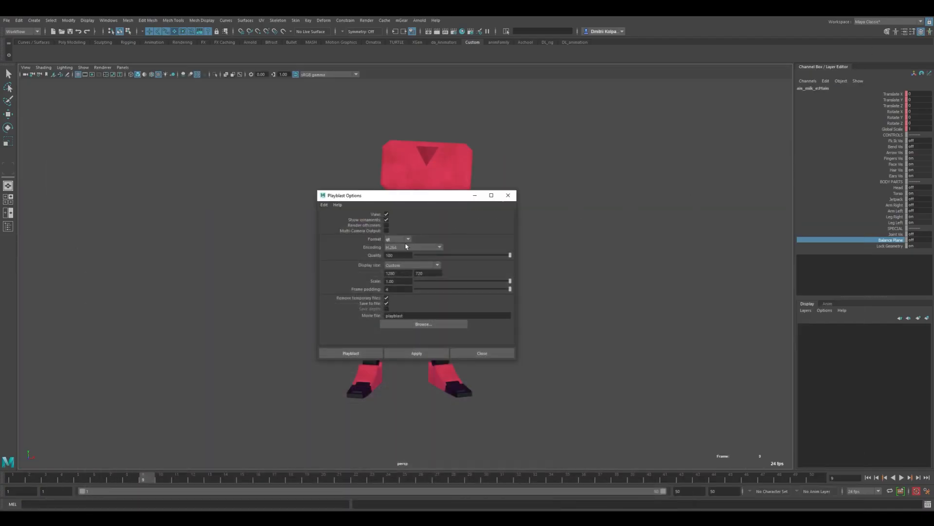
- Switch the playblast format to avi and look through its available encodings
{"action": "left_click", "coordinate": [397, 239]}
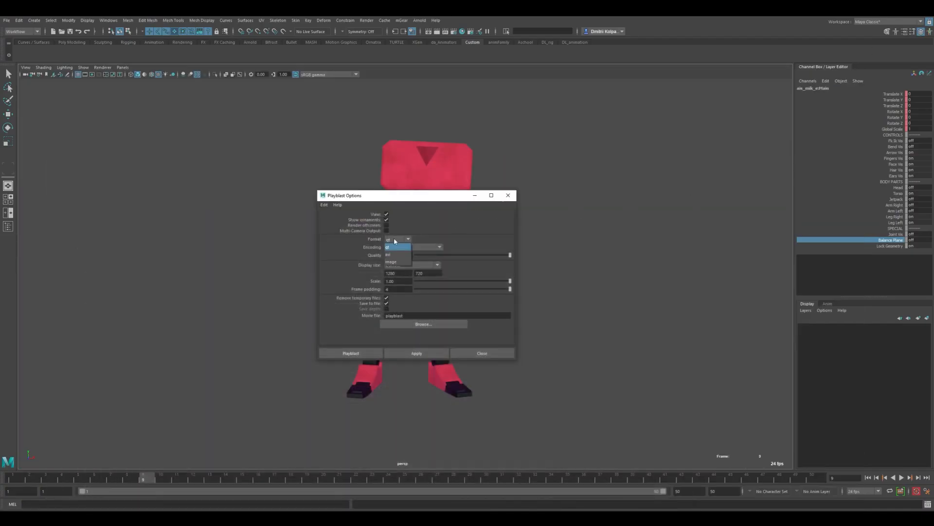
{"action": "left_click", "coordinate": [396, 254]}
{"action": "left_click", "coordinate": [403, 249]}
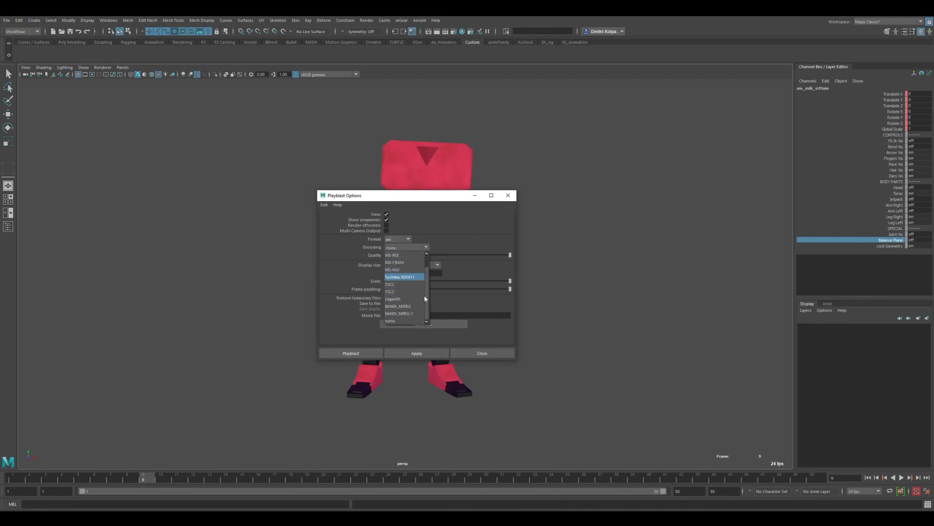
{"action": "scroll", "coordinate": [429, 286], "scroll_direction": "up", "scroll_amount": 2}
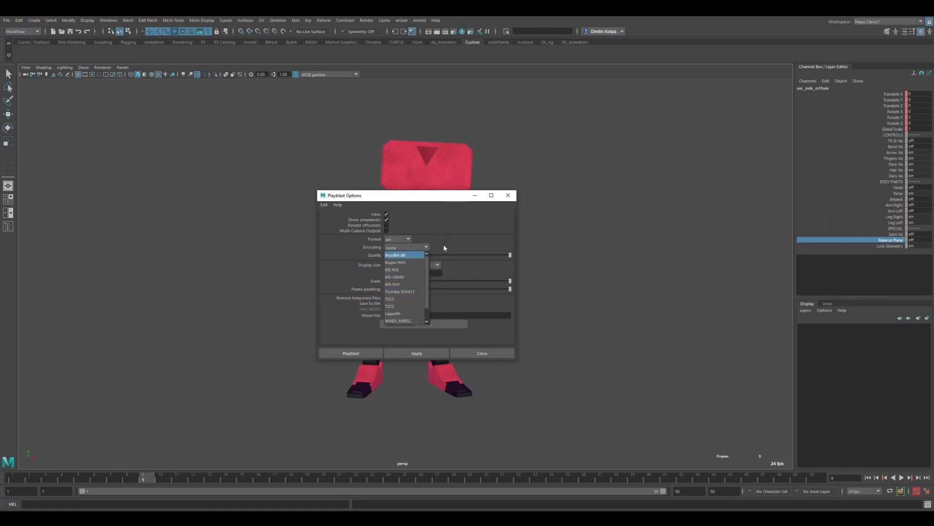
{"action": "left_click", "coordinate": [443, 248]}
- Set the playblast format to qt and its encoding to H.264
{"action": "left_click", "coordinate": [399, 240]}
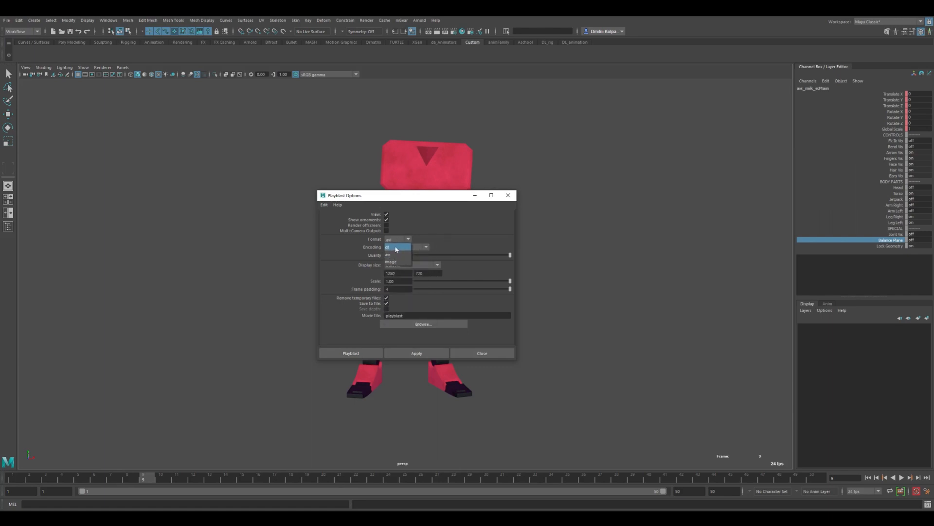
{"action": "left_click", "coordinate": [398, 248]}
{"action": "left_click", "coordinate": [400, 248]}
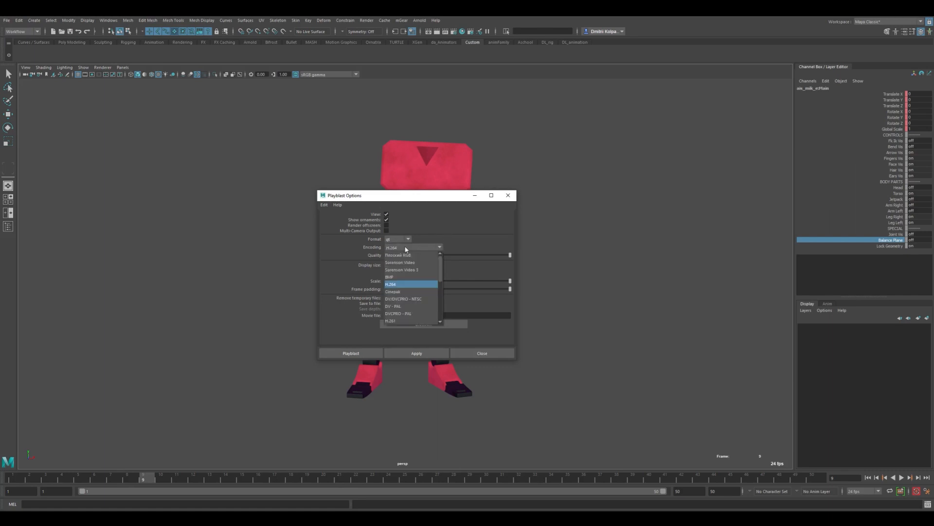
{"action": "left_click", "coordinate": [408, 285]}
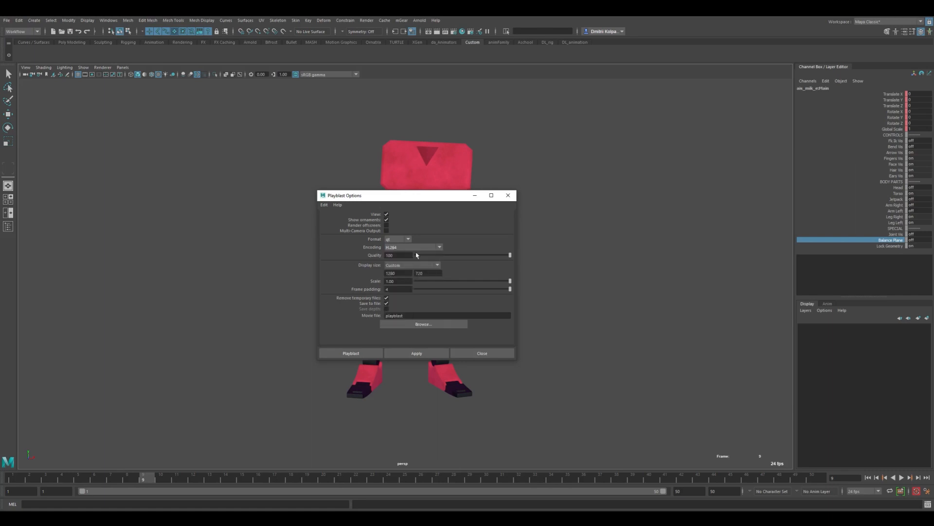
{"action": "left_click", "coordinate": [415, 250]}
{"action": "left_click", "coordinate": [405, 282]}
- Set the playblast quality to 100 and its display size to Custom, 1280 by 720, at scale 1.00
{"action": "left_click_drag", "start_coordinate": [419, 255], "coordinate": [573, 260]}
{"action": "left_click", "coordinate": [401, 266]}
{"action": "left_click", "coordinate": [400, 290]}
{"action": "double_click", "coordinate": [390, 273]}
{"action": "type", "text": "1280"}
{"action": "key", "text": "Tab"}
{"action": "type", "text": "720"}
{"action": "key", "text": "Return"}
{"action": "left_click_drag", "start_coordinate": [484, 281], "coordinate": [459, 287]}
{"action": "left_click", "coordinate": [398, 239]}
{"action": "left_click", "coordinate": [345, 268]}
- Keep saving to file enabled and set the movie file to weight_shift_anim_v001 in the rig_ready folder
{"action": "left_click", "coordinate": [387, 302]}
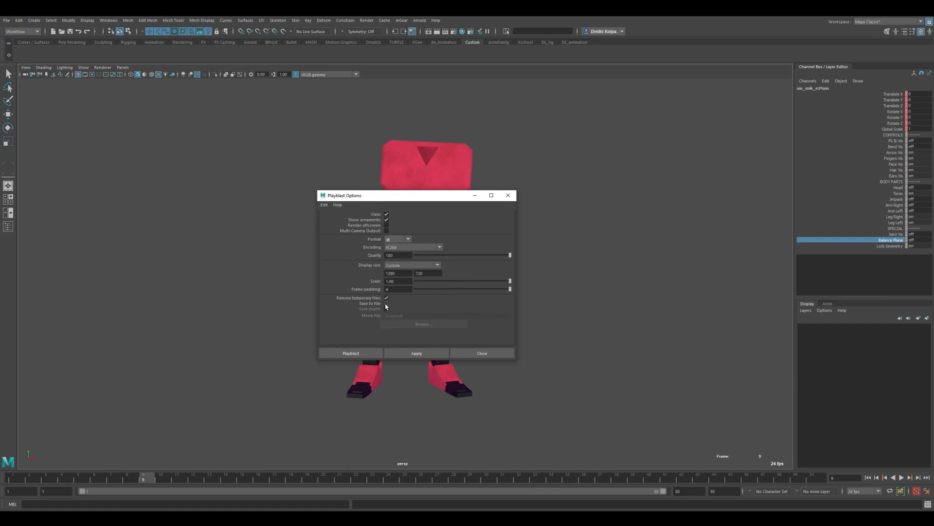
{"action": "left_click", "coordinate": [387, 303]}
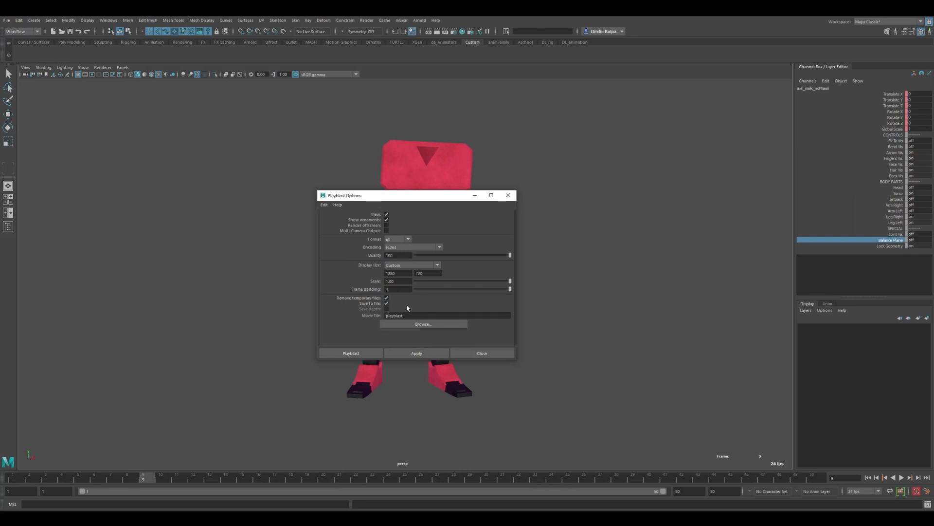
{"action": "left_click", "coordinate": [428, 326]}
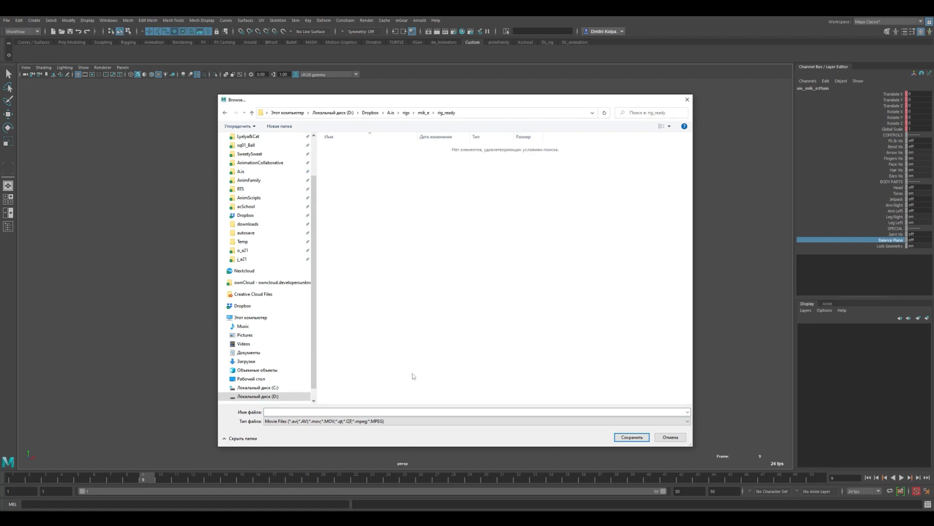
{"action": "left_click", "coordinate": [385, 411]}
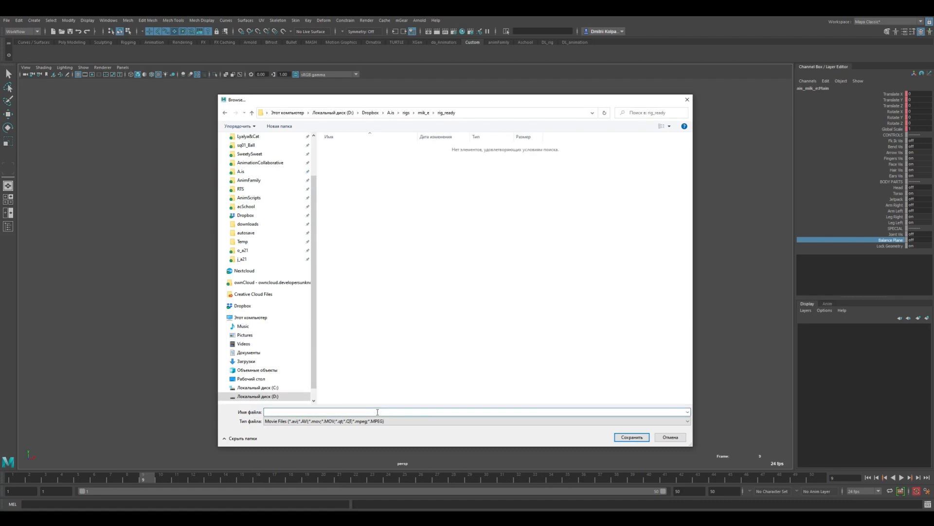
{"action": "type", "text": "w"}
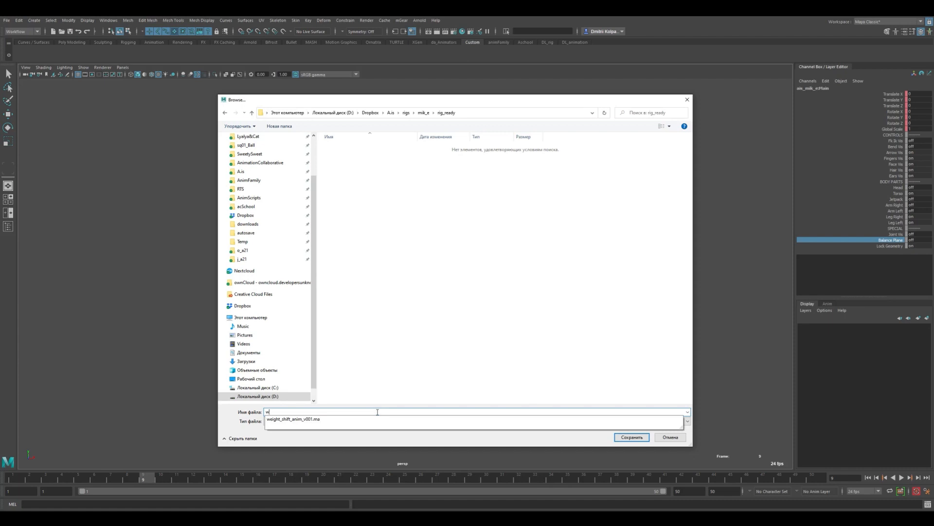
{"action": "left_click", "coordinate": [332, 419]}
{"action": "left_click", "coordinate": [341, 412]}
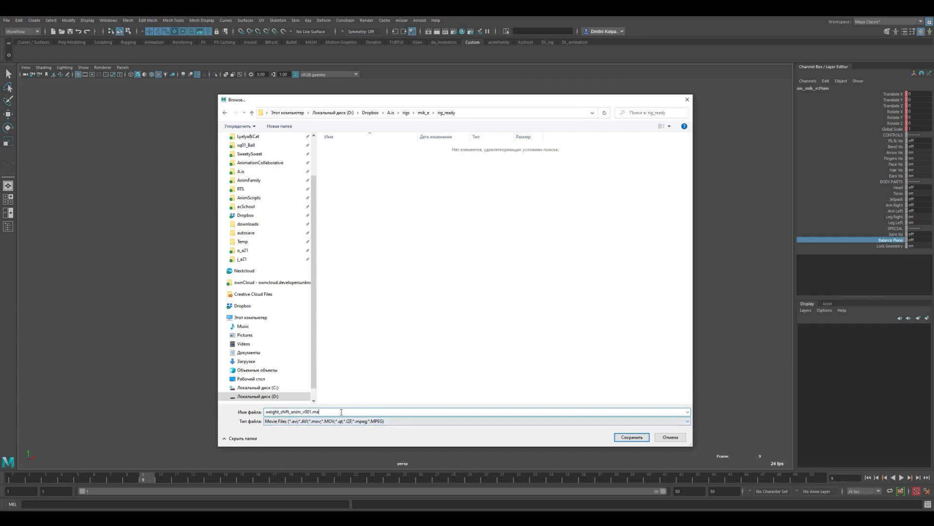
{"action": "key", "text": "BackSpace"}
{"action": "key", "text": "BackSpace"}
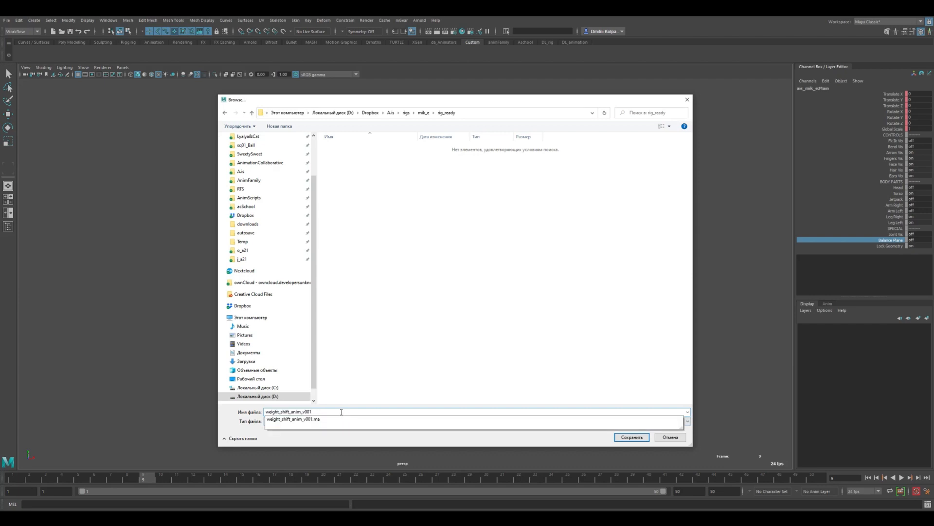
{"action": "left_click", "coordinate": [383, 347]}
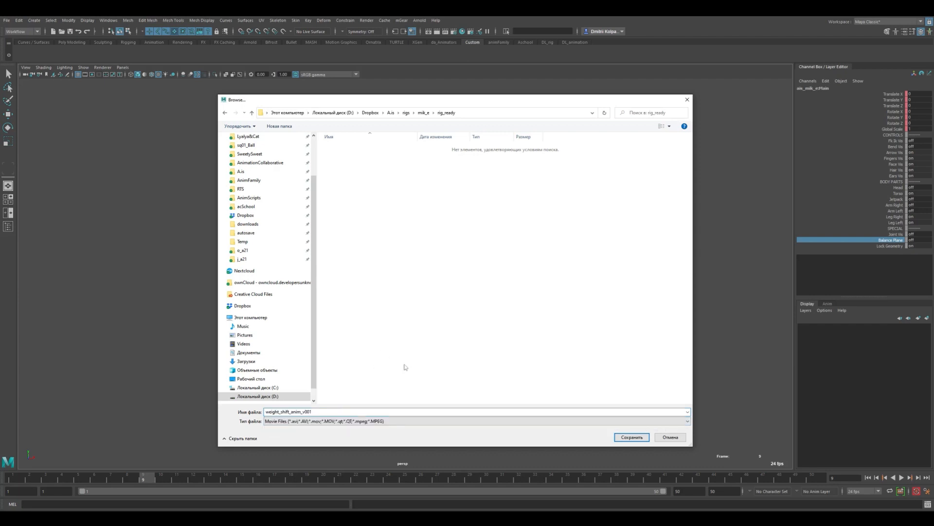
{"action": "left_click", "coordinate": [621, 438]}
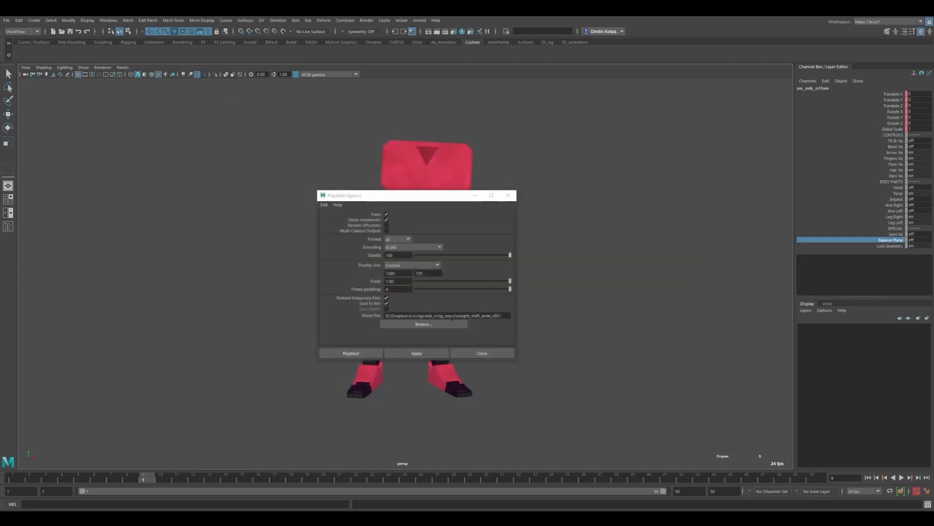
- Save the scene and create the playblast with the configured options
{"action": "left_click", "coordinate": [7, 20]}
{"action": "left_click", "coordinate": [29, 49]}
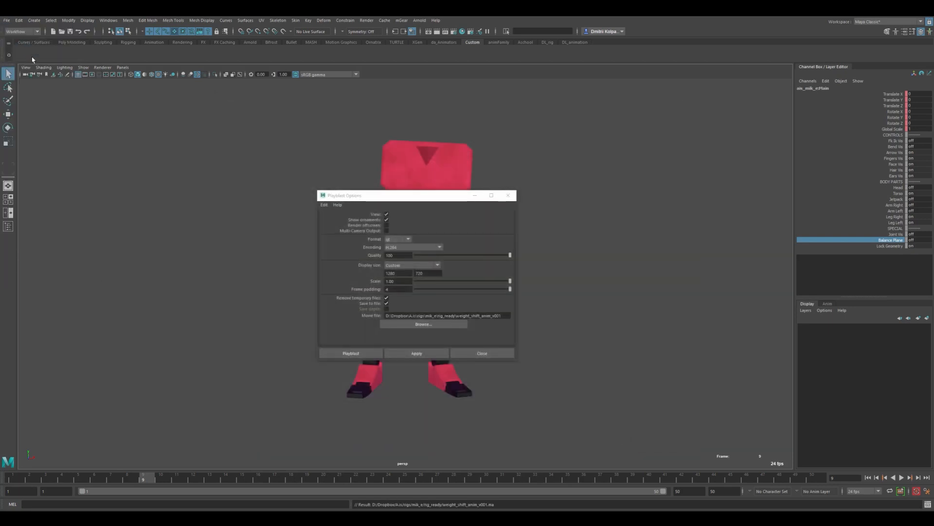
{"action": "left_click", "coordinate": [351, 353]}
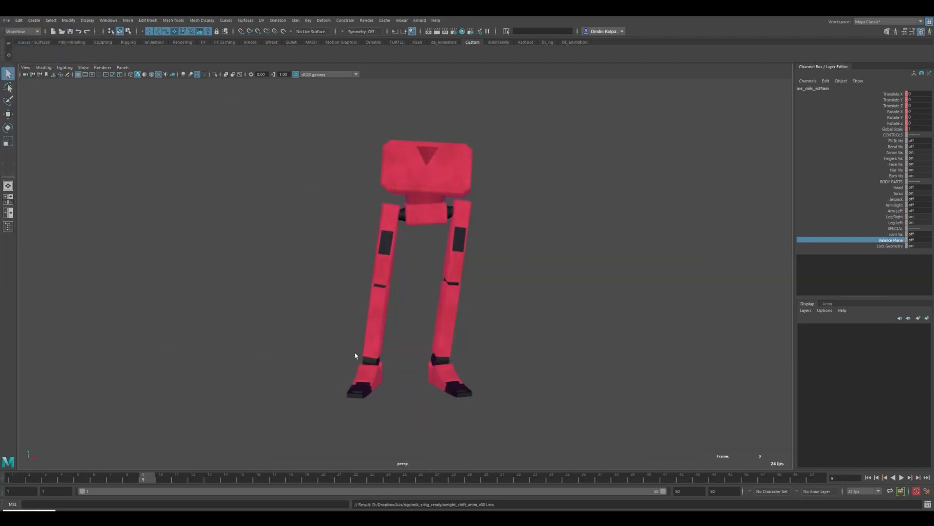